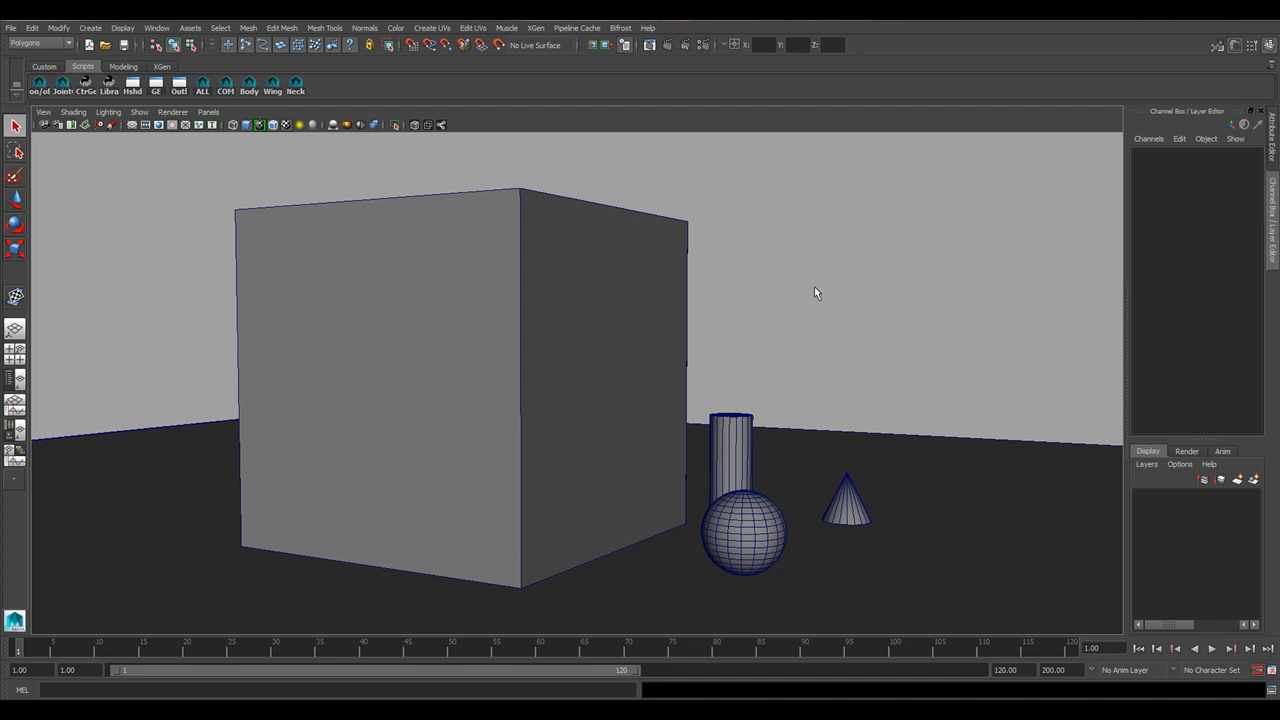
click(133, 84)
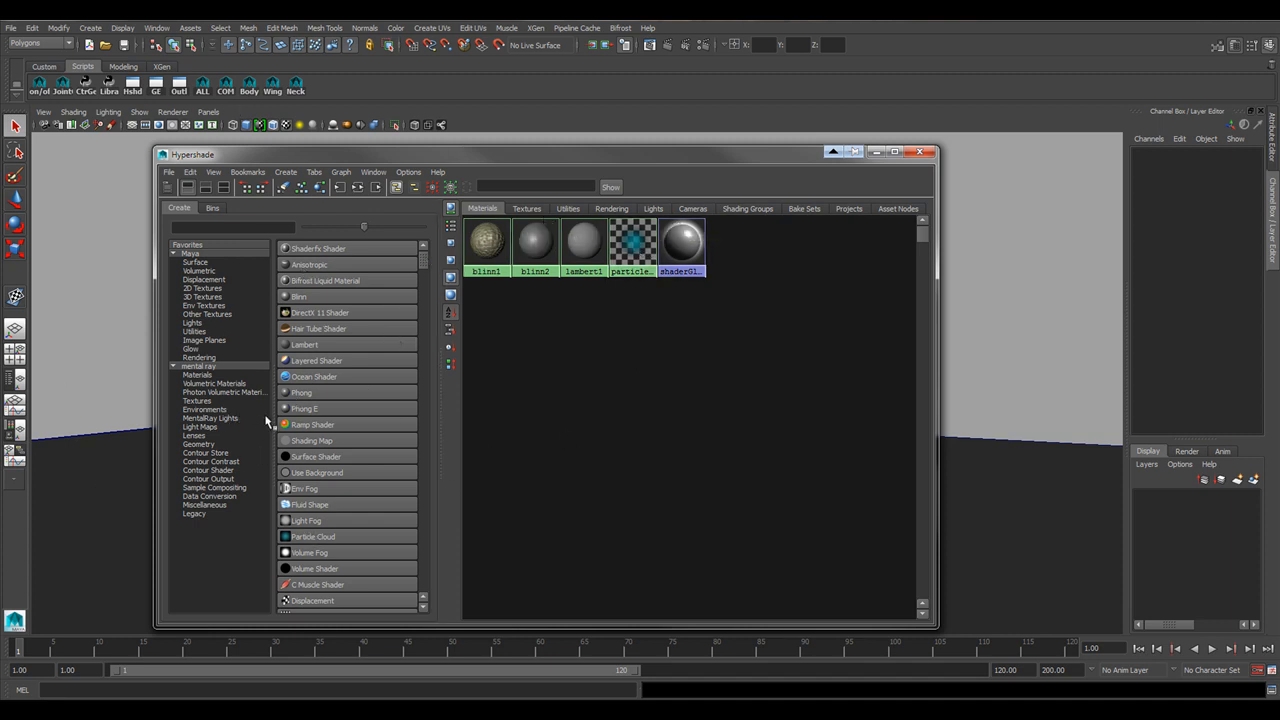
drag(270, 420, 289, 420)
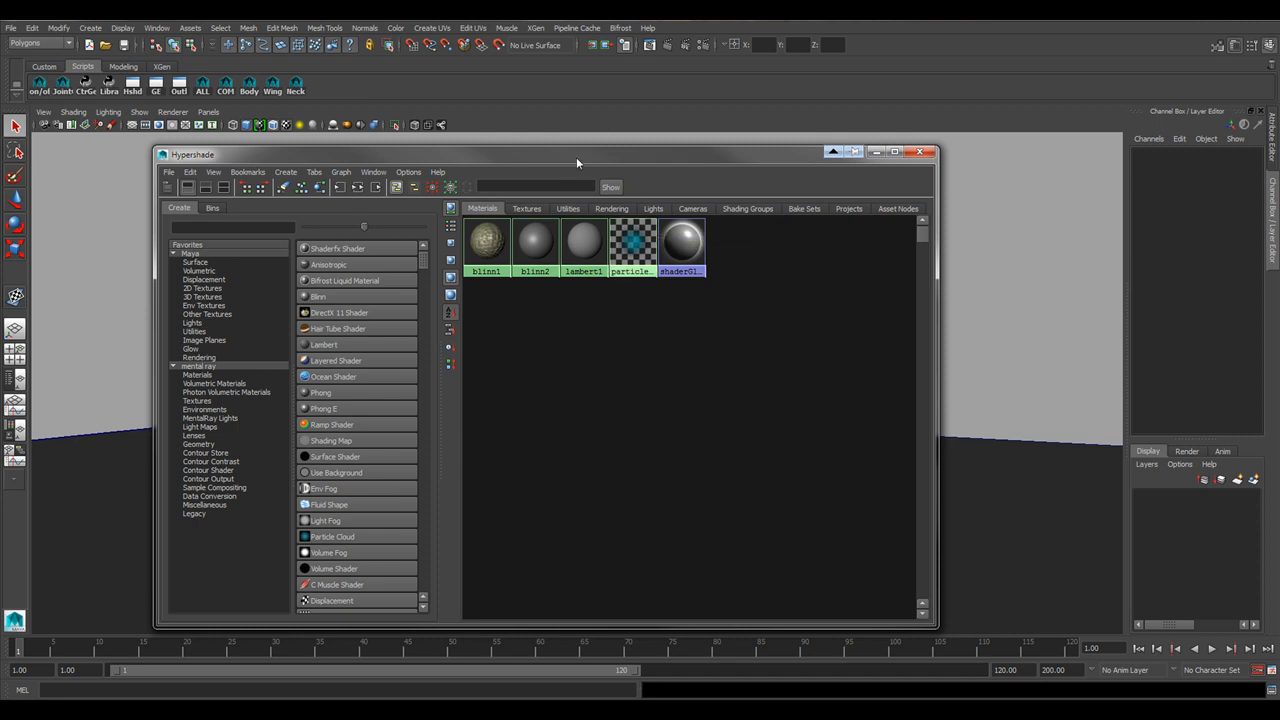
drag(576, 157, 604, 155)
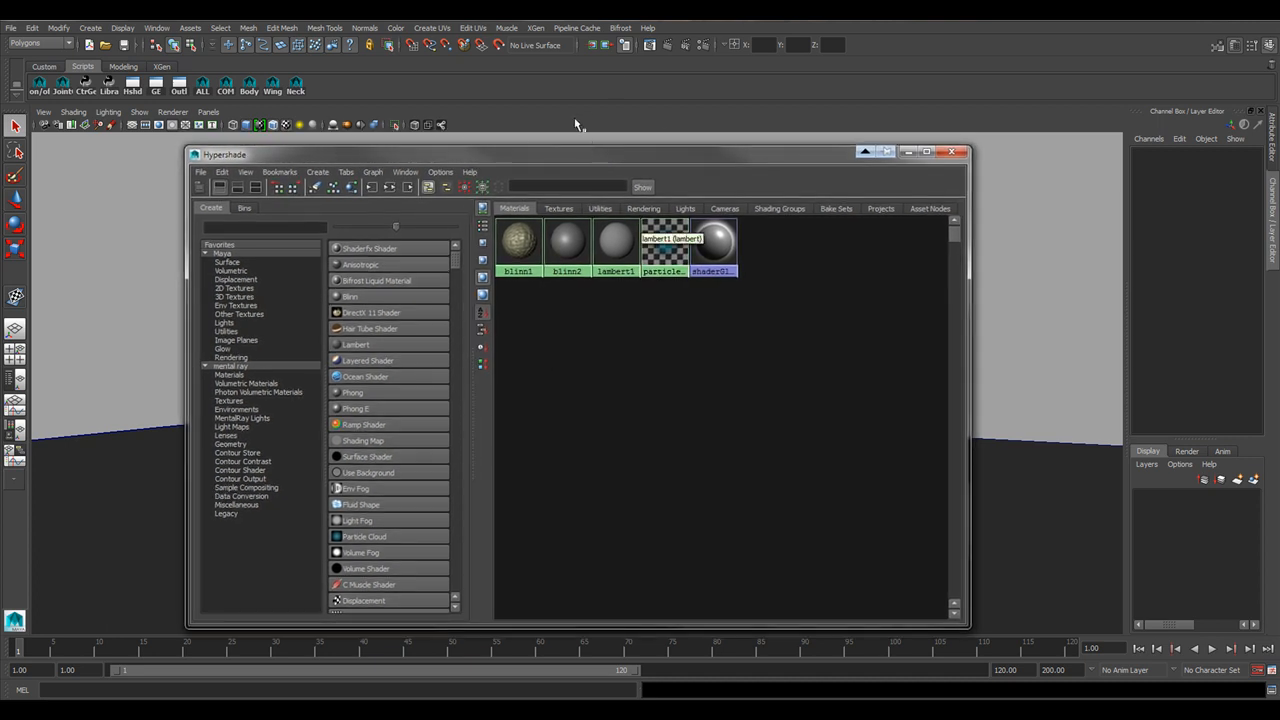
click(951, 153)
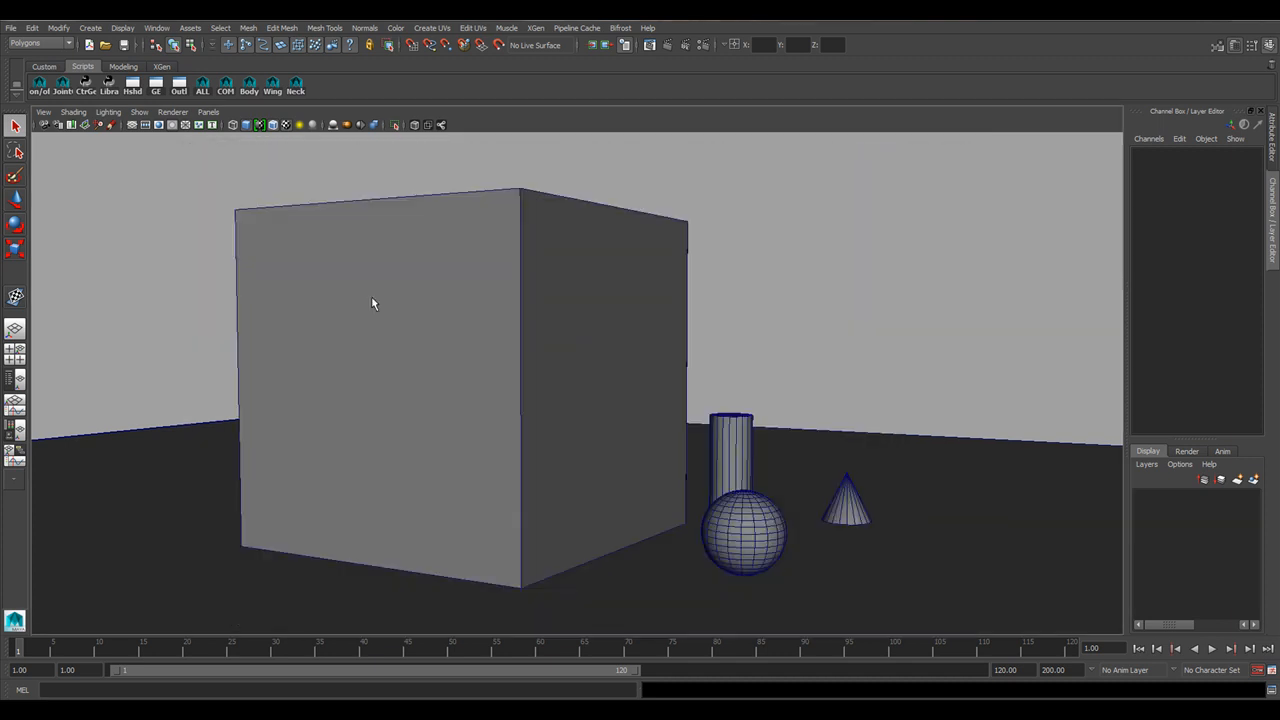
- Open the Hypershade rendering editor and maximize its window
click(158, 28)
mouse_move(183, 62)
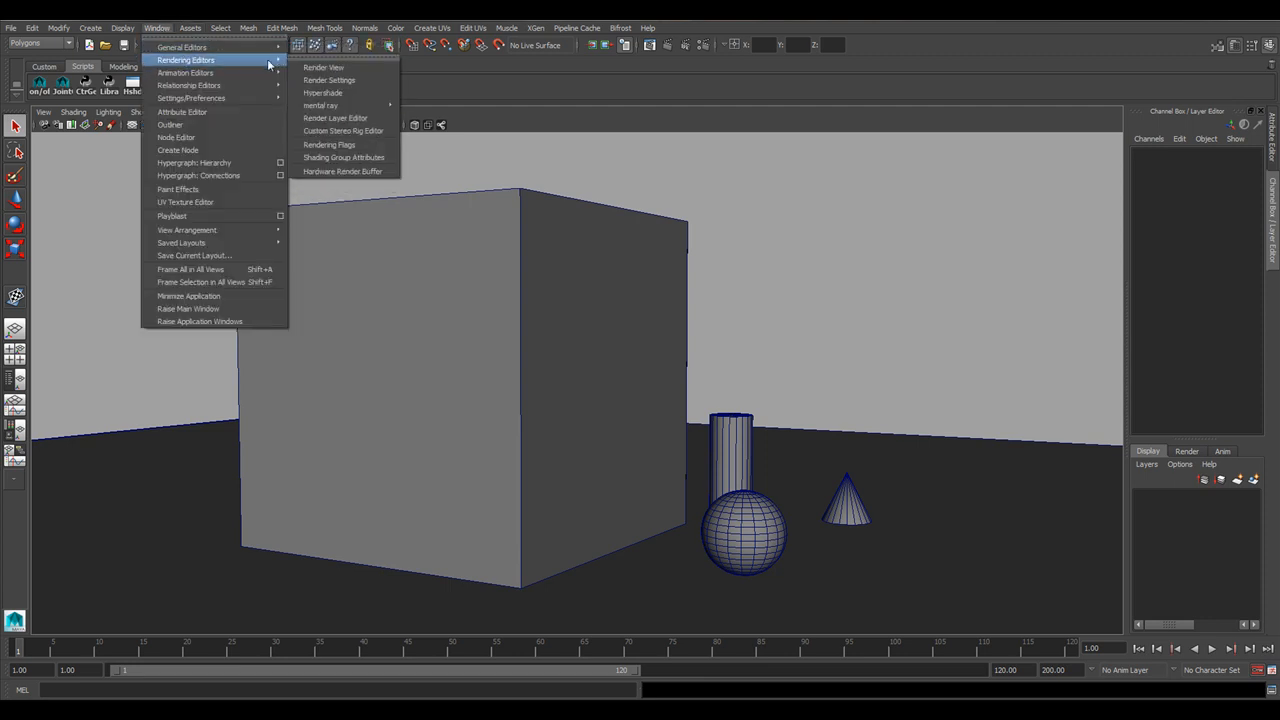
click(331, 96)
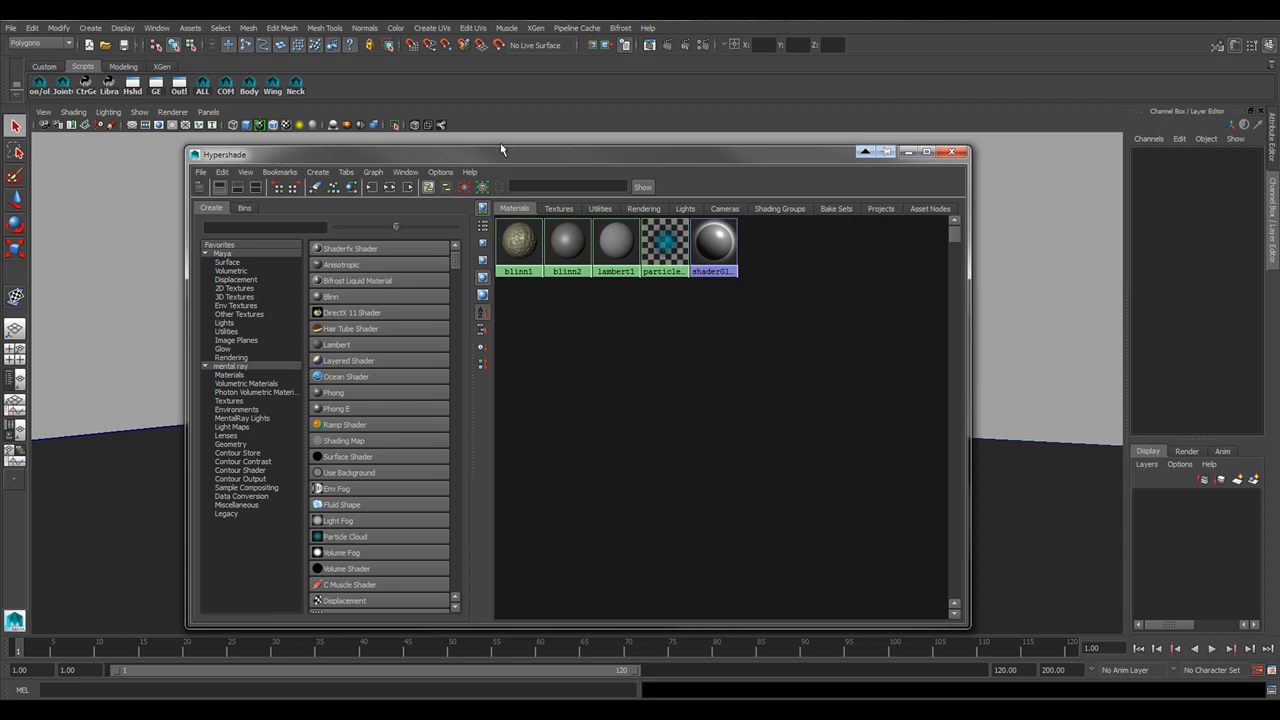
drag(545, 155, 525, 132)
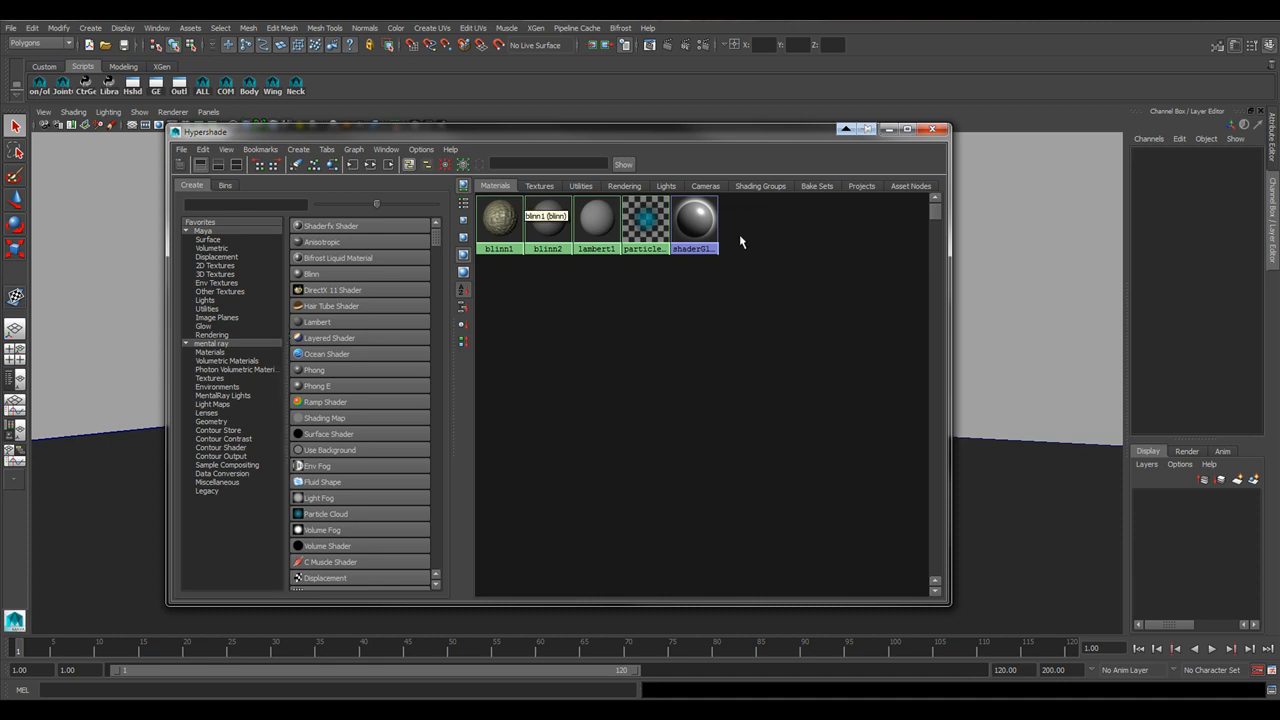
click(906, 130)
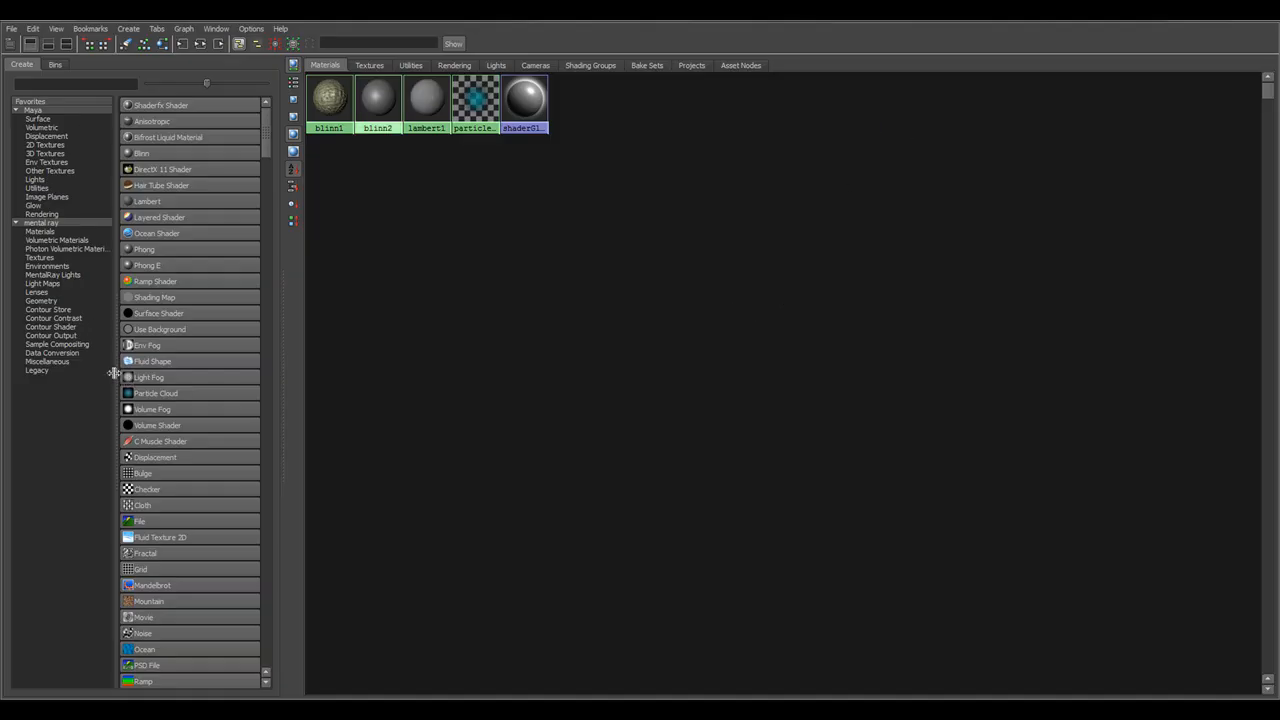
- Collapse the Hypershade's node category list and creation pane, and restore both to a readable width
drag(114, 372, 12, 372)
drag(283, 364, 2, 357)
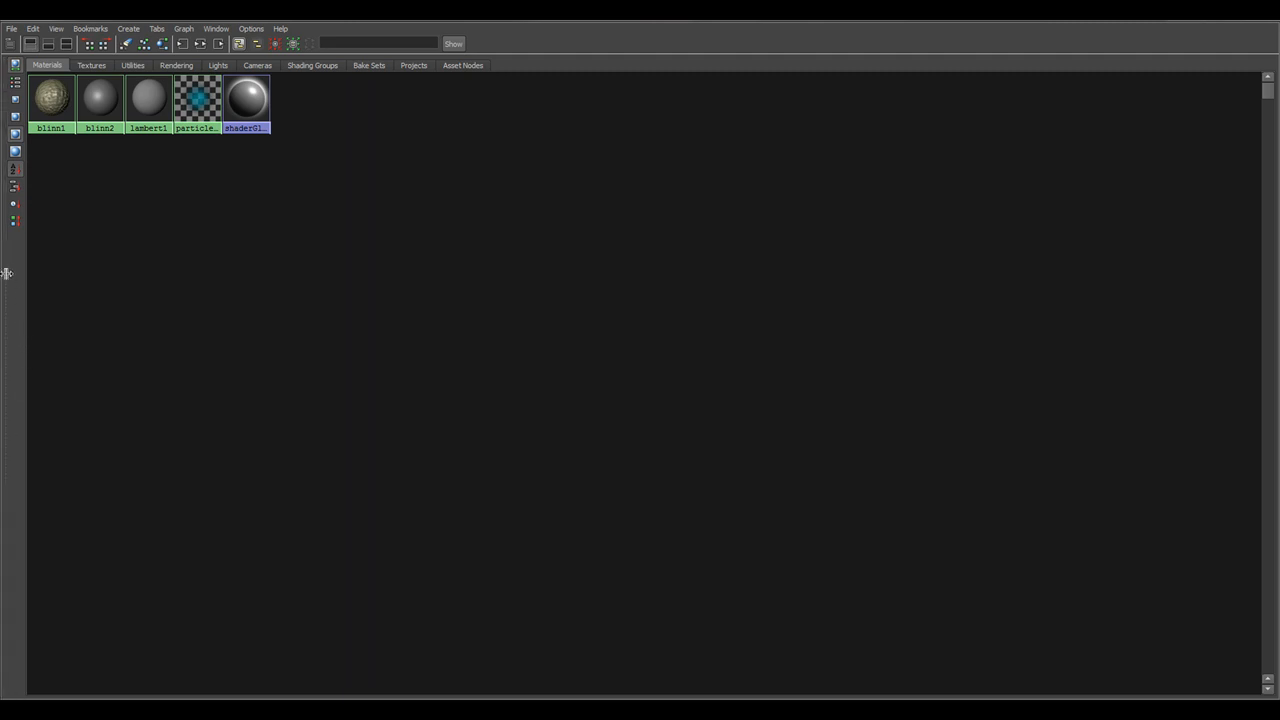
drag(6, 400, 254, 443)
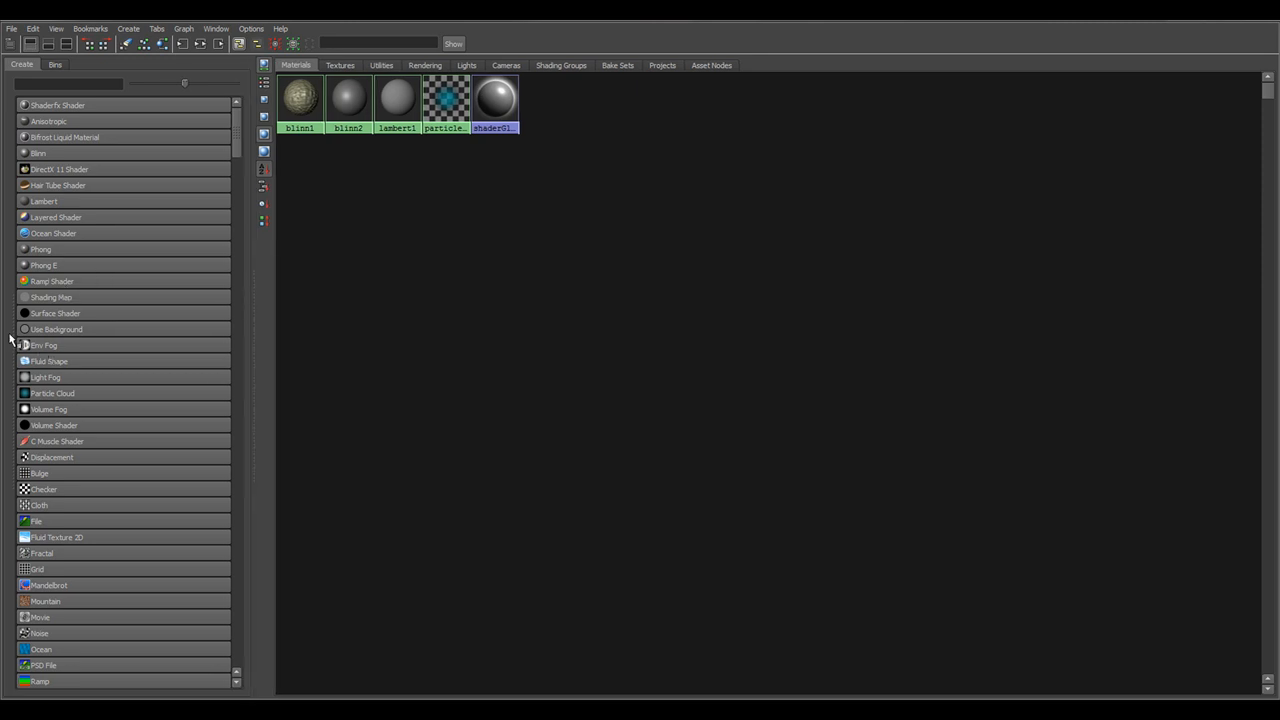
drag(10, 340, 134, 355)
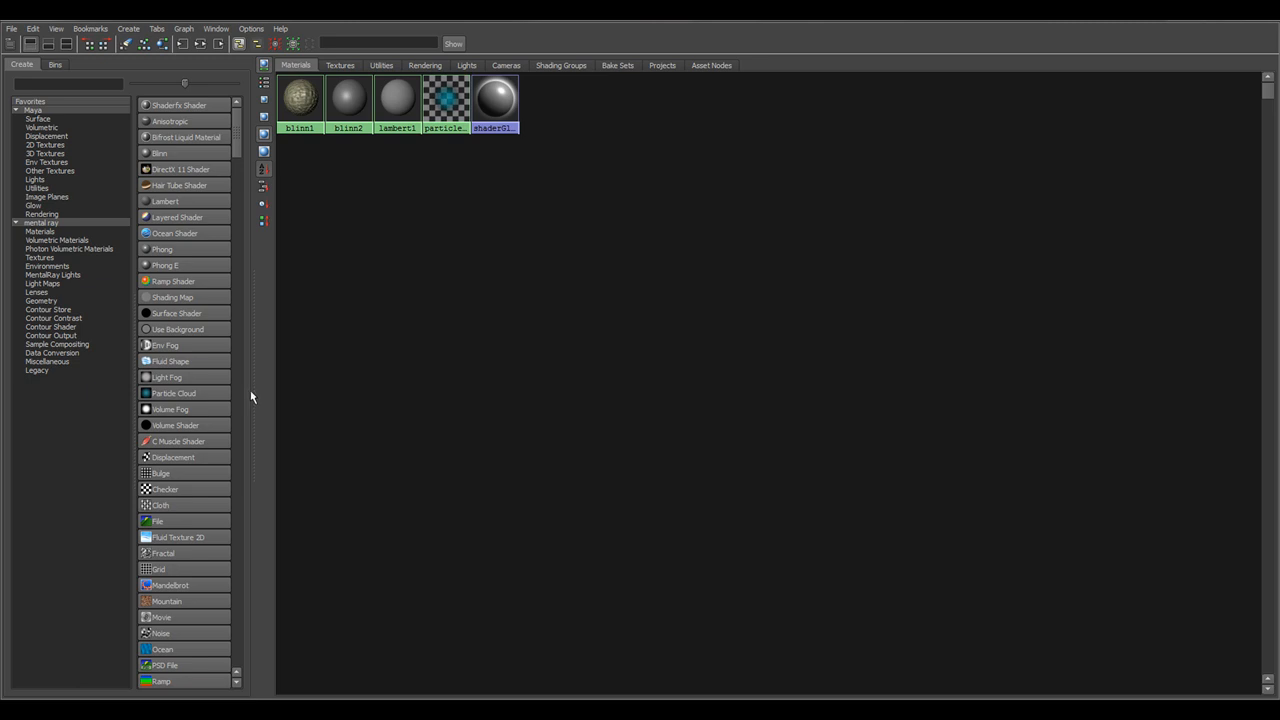
drag(251, 397, 279, 397)
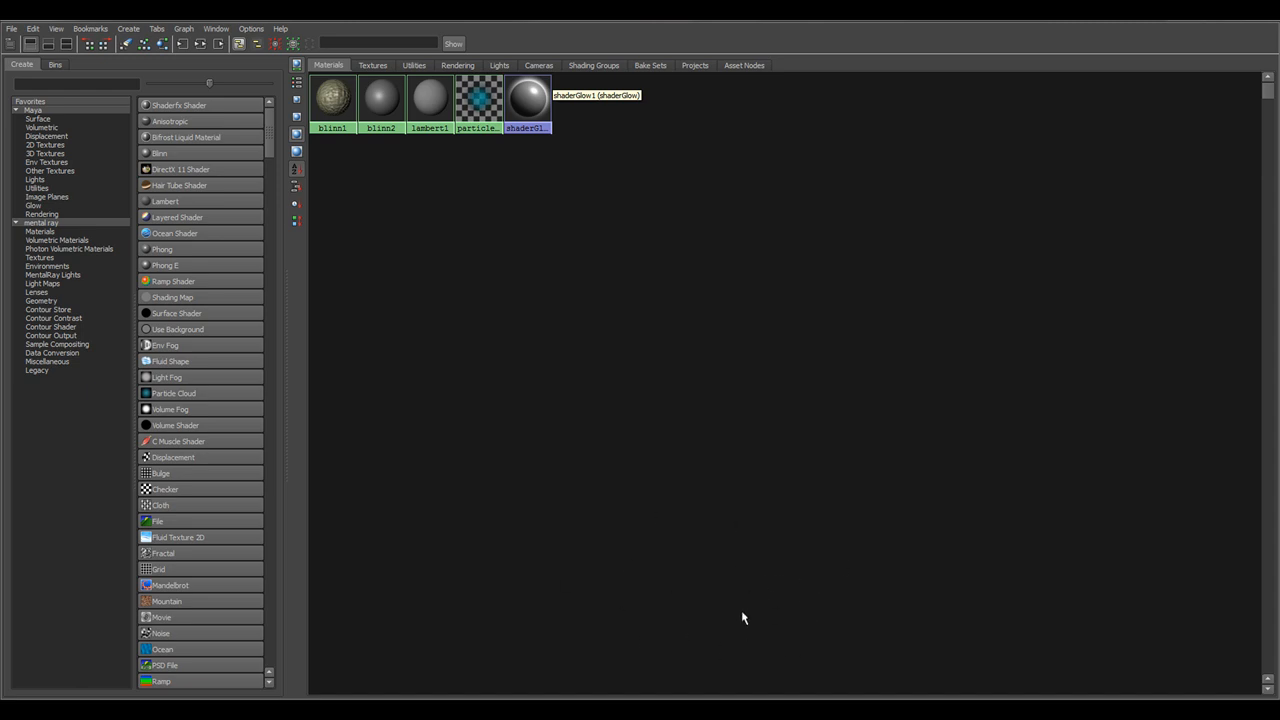
- Cycle through the Hypershade layouts, ending with the material swatches above the Work Area
click(66, 45)
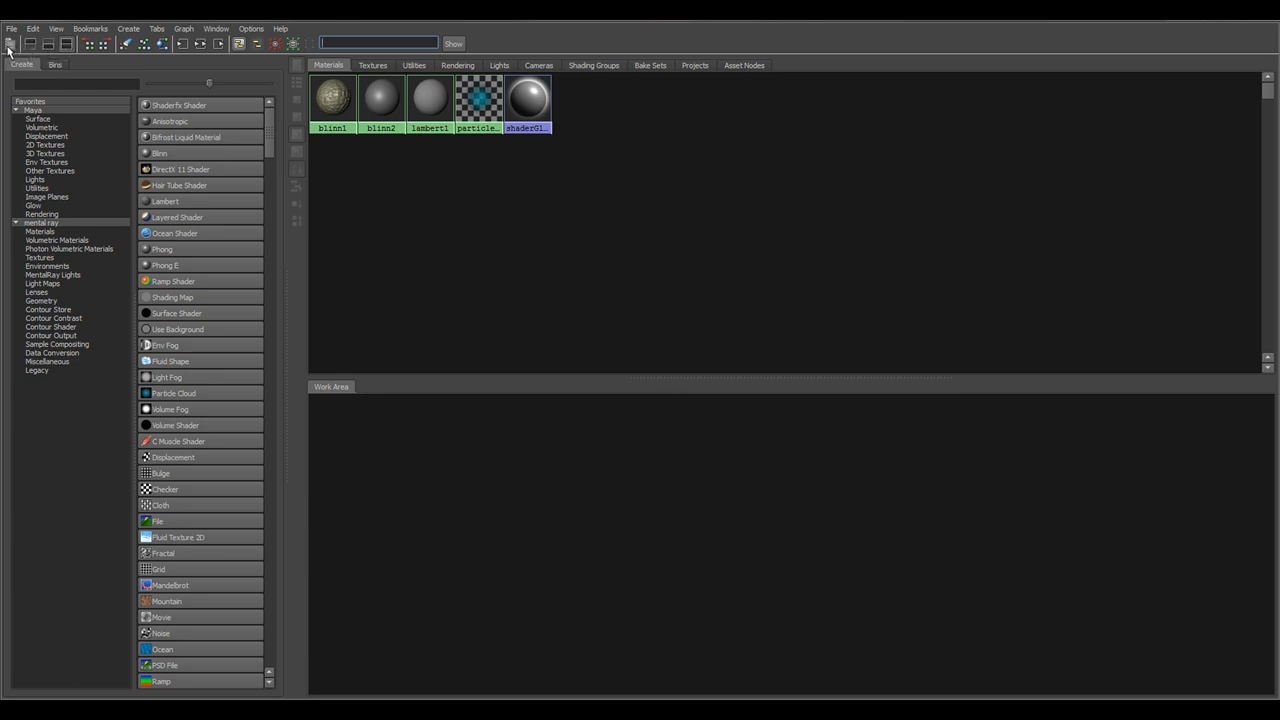
click(48, 44)
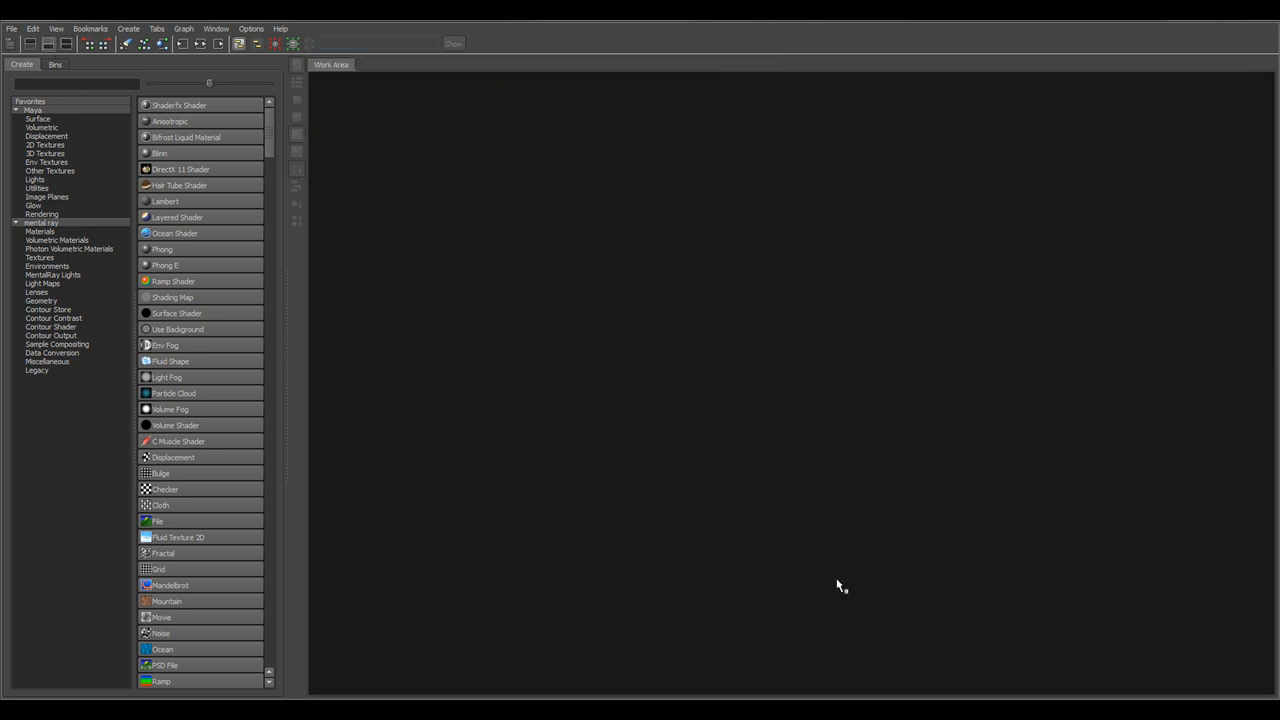
click(30, 44)
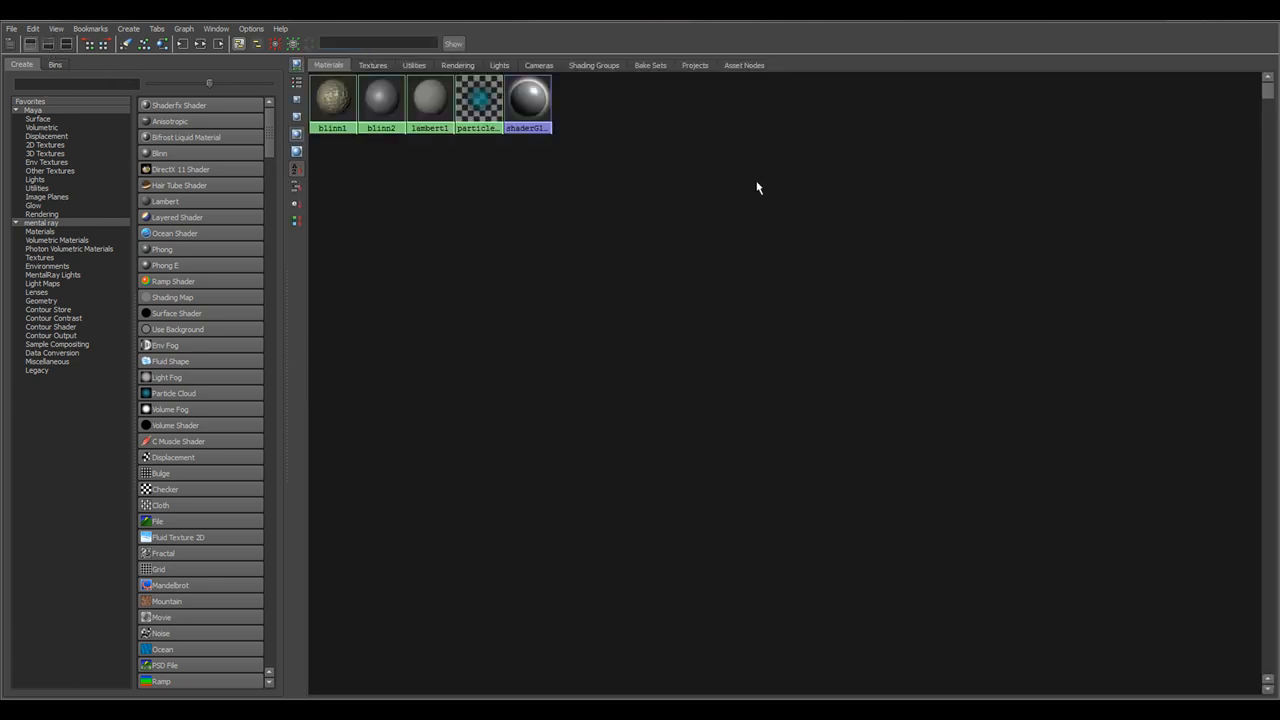
click(66, 45)
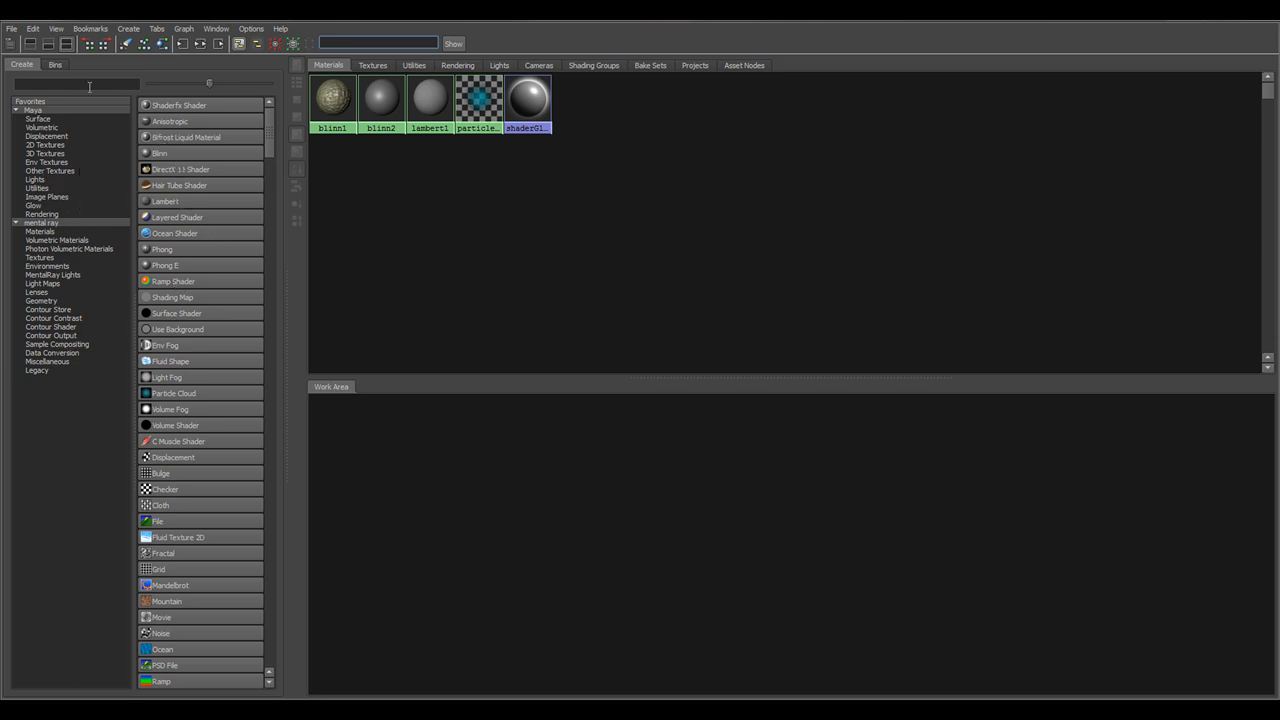
- Toggle the Hypershade's creation pane off and on several times, leaving it shown
click(12, 47)
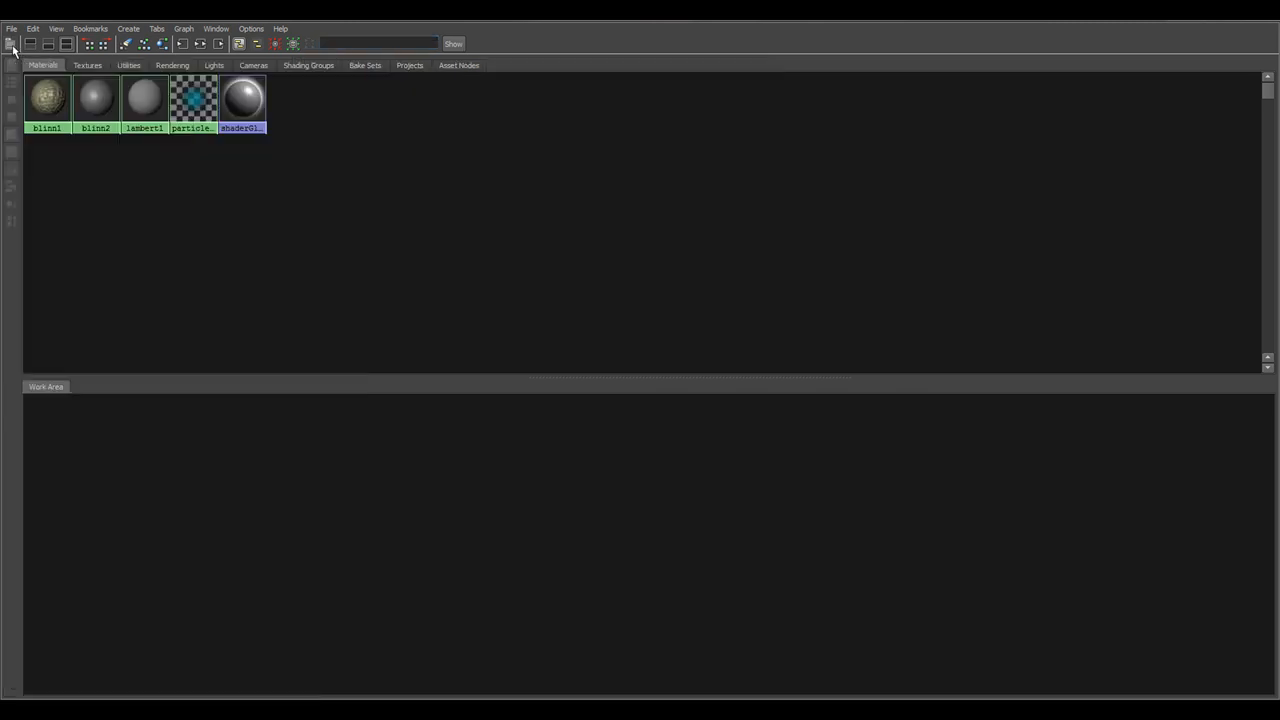
click(12, 47)
click(12, 47)
click(12, 47)
click(12, 47)
click(12, 47)
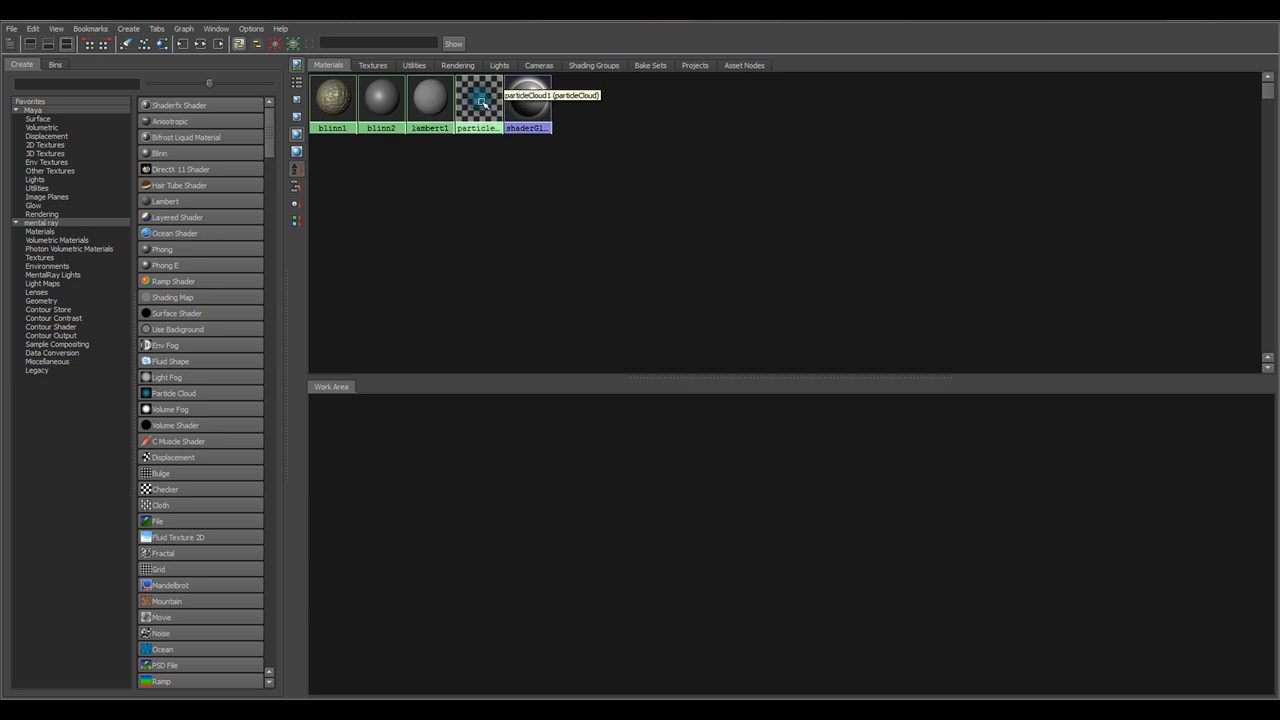
- Select the lambert1 material swatch and move the Hypershade window aside to expose the scene
drag(568, 168, 407, 84)
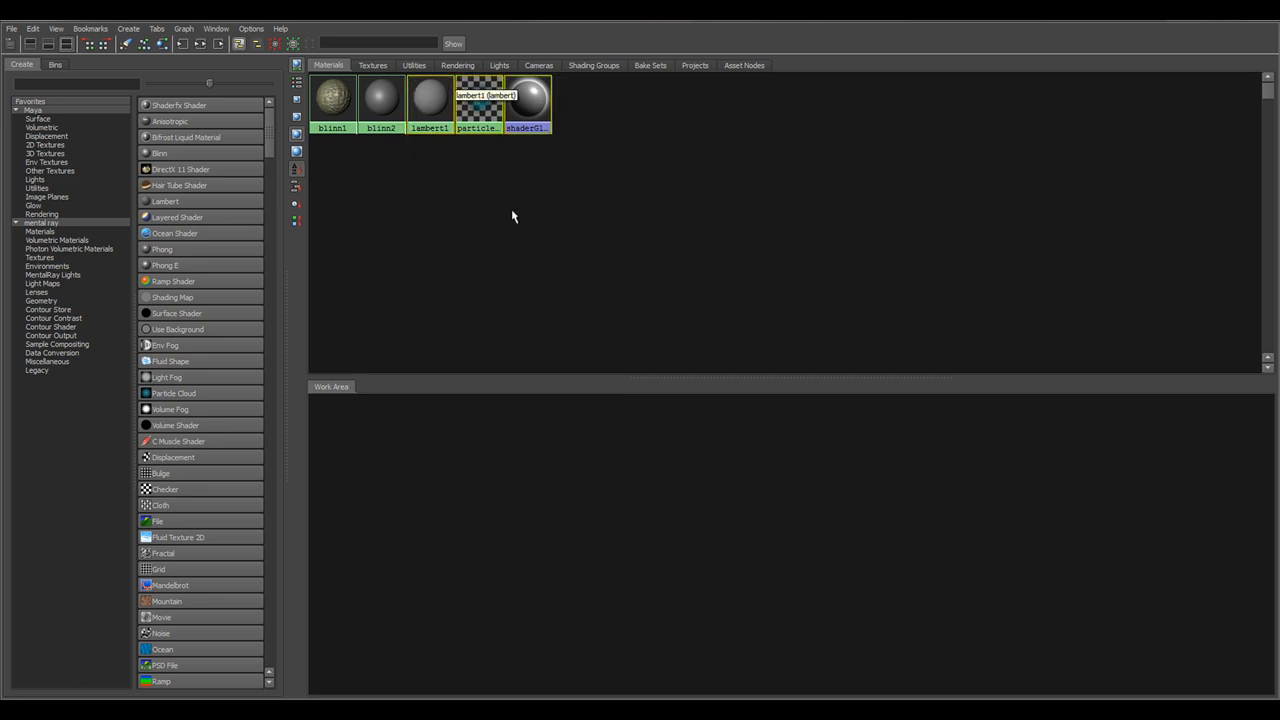
click(436, 100)
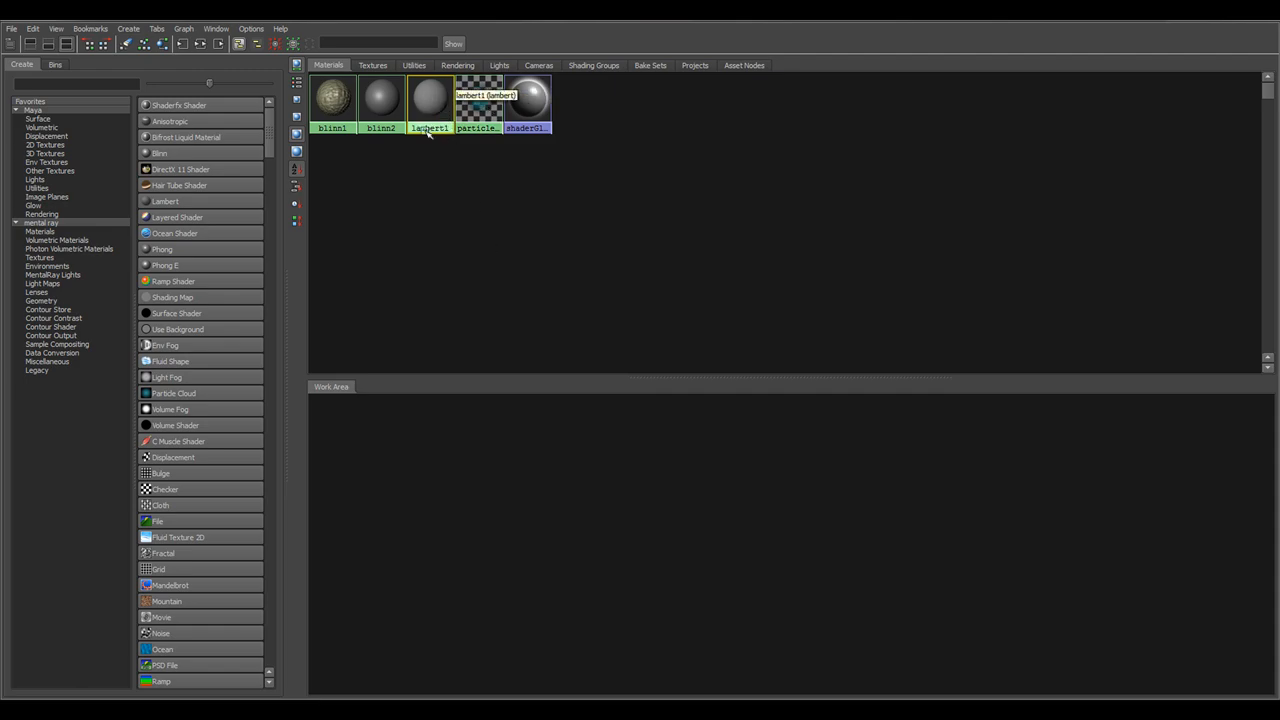
drag(600, 16, 1279, 146)
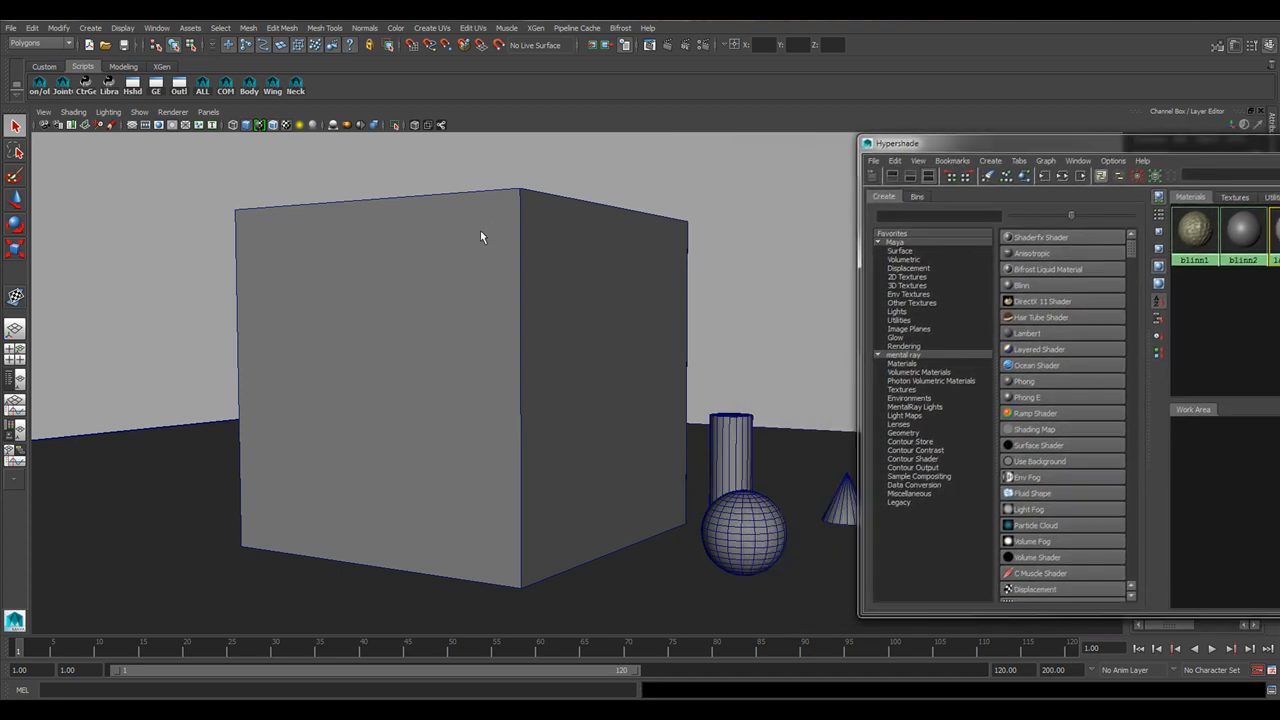
- Look over the available polygon primitives and select the large cube in the scene
click(90, 28)
mouse_move(146, 64)
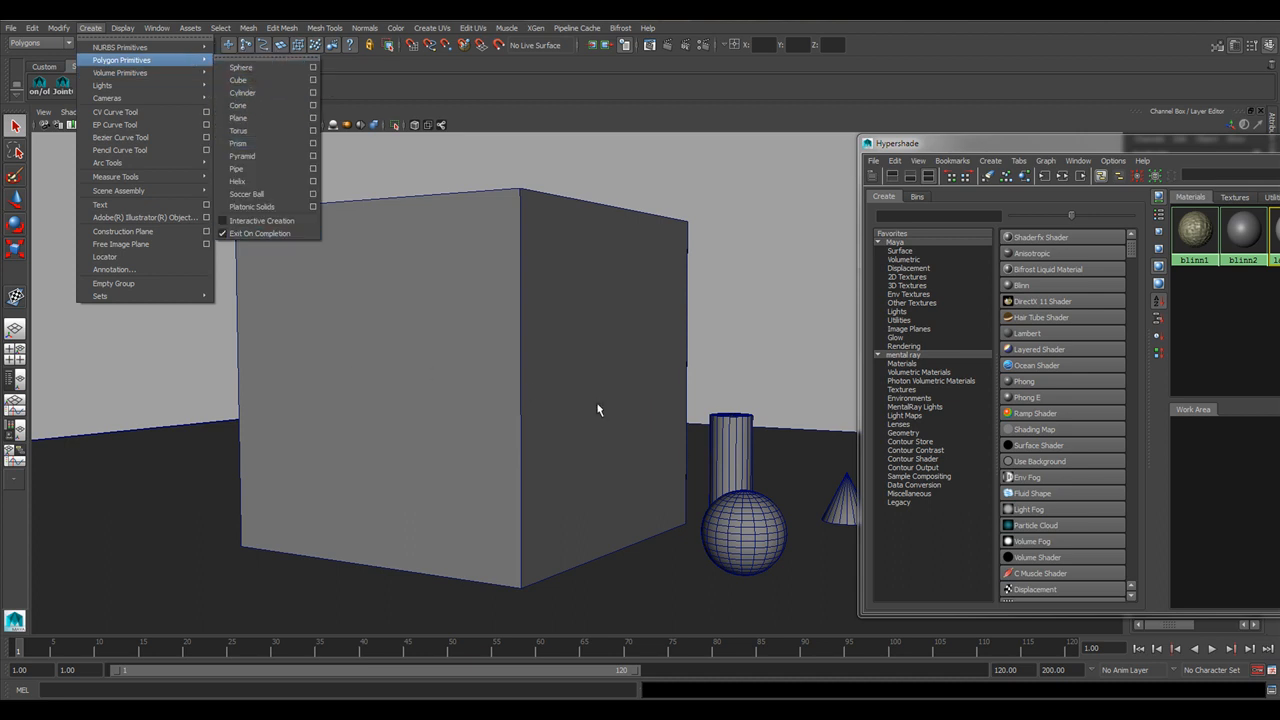
click(562, 344)
click(562, 344)
- Bring the Hypershade back over the scene and open the lambert1 material's attributes
drag(1111, 143, 509, 124)
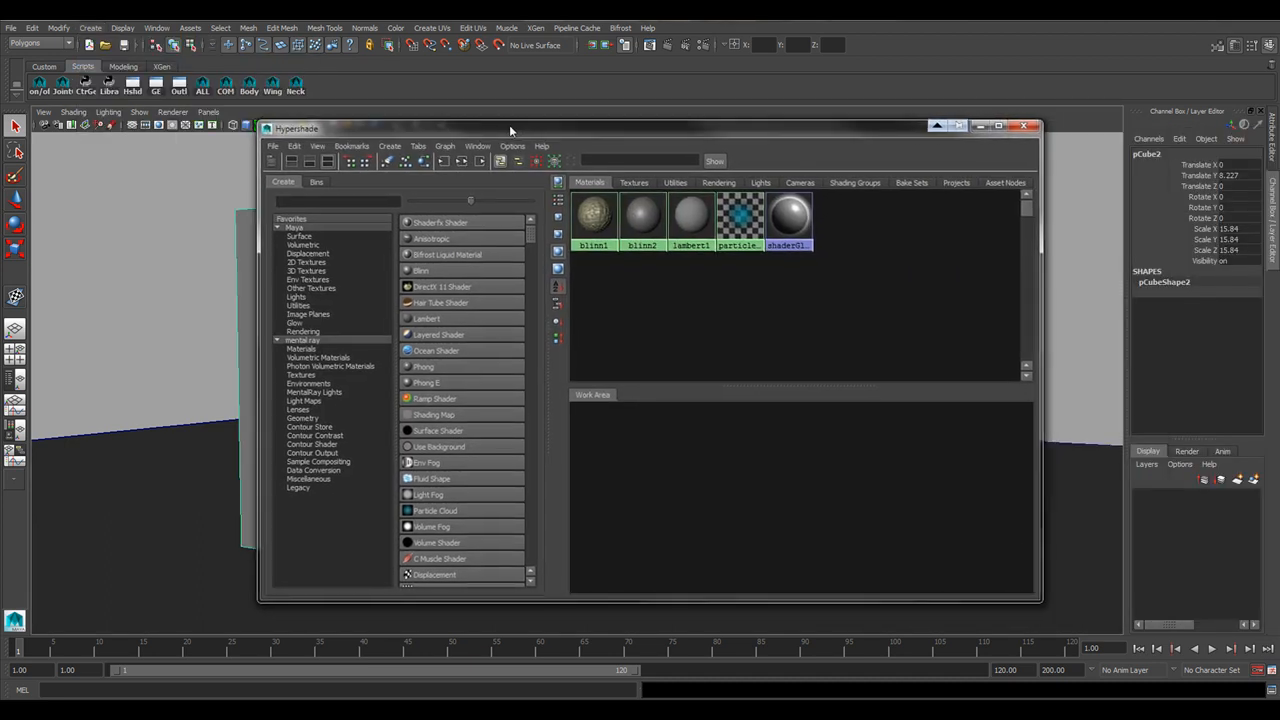
click(686, 225)
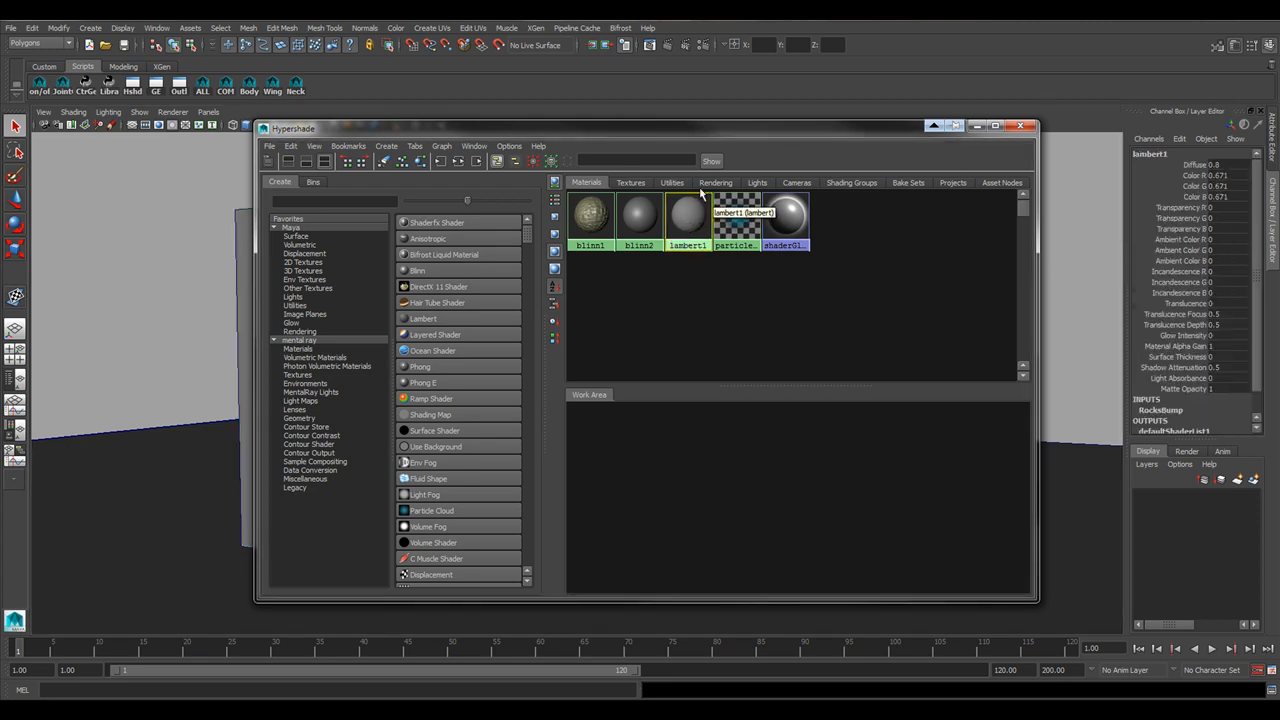
drag(700, 127, 570, 142)
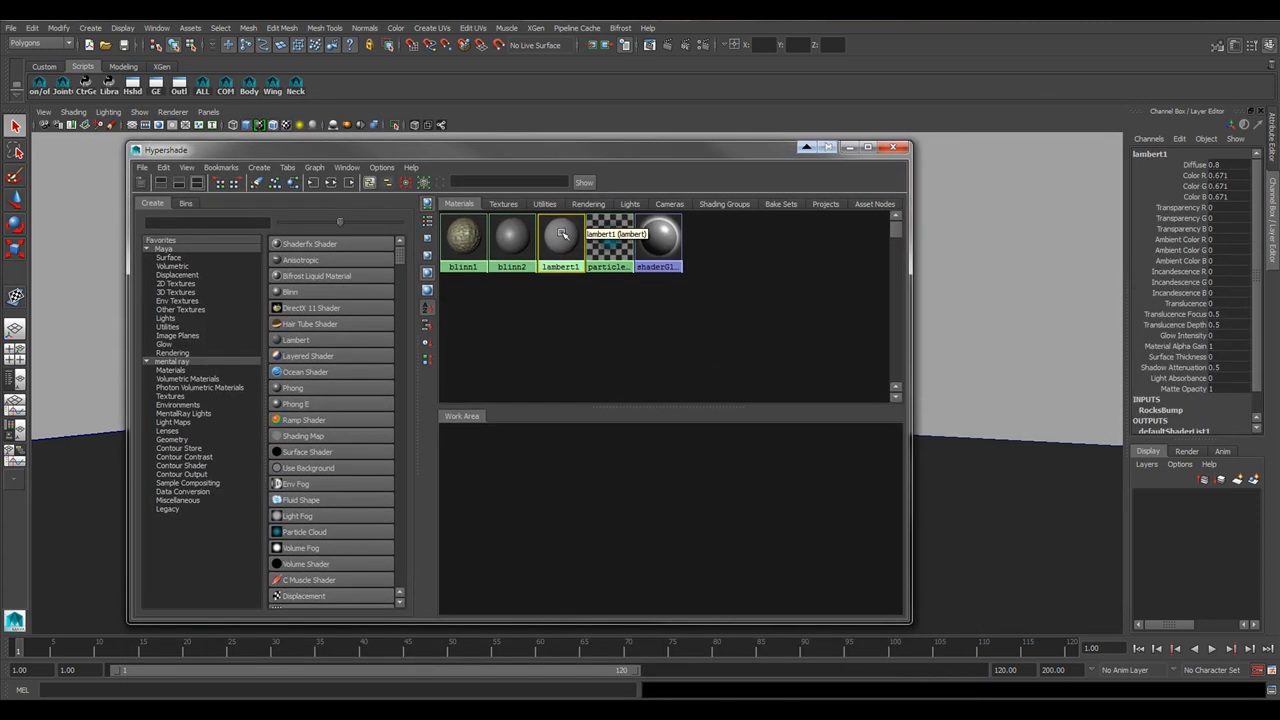
double_click(560, 242)
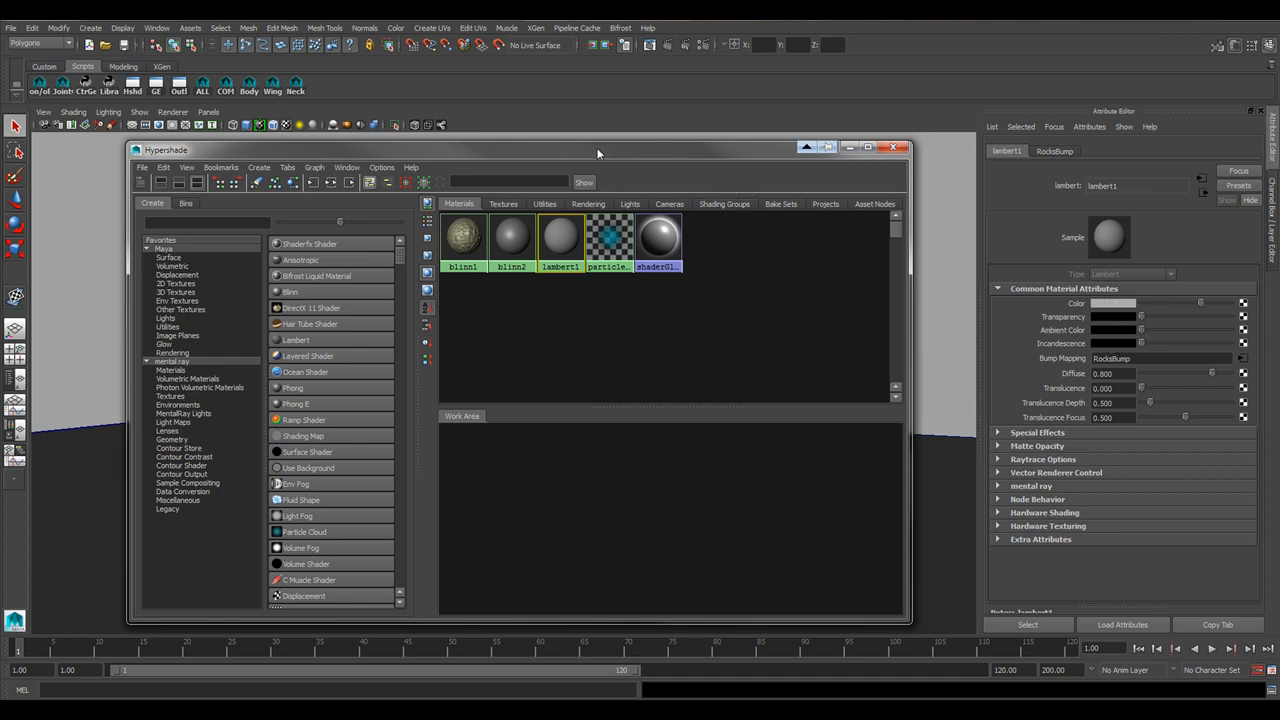
- Move the Hypershade out of view and set lambert1's color to the light blue swatch from the color history
drag(596, 147, 1279, 150)
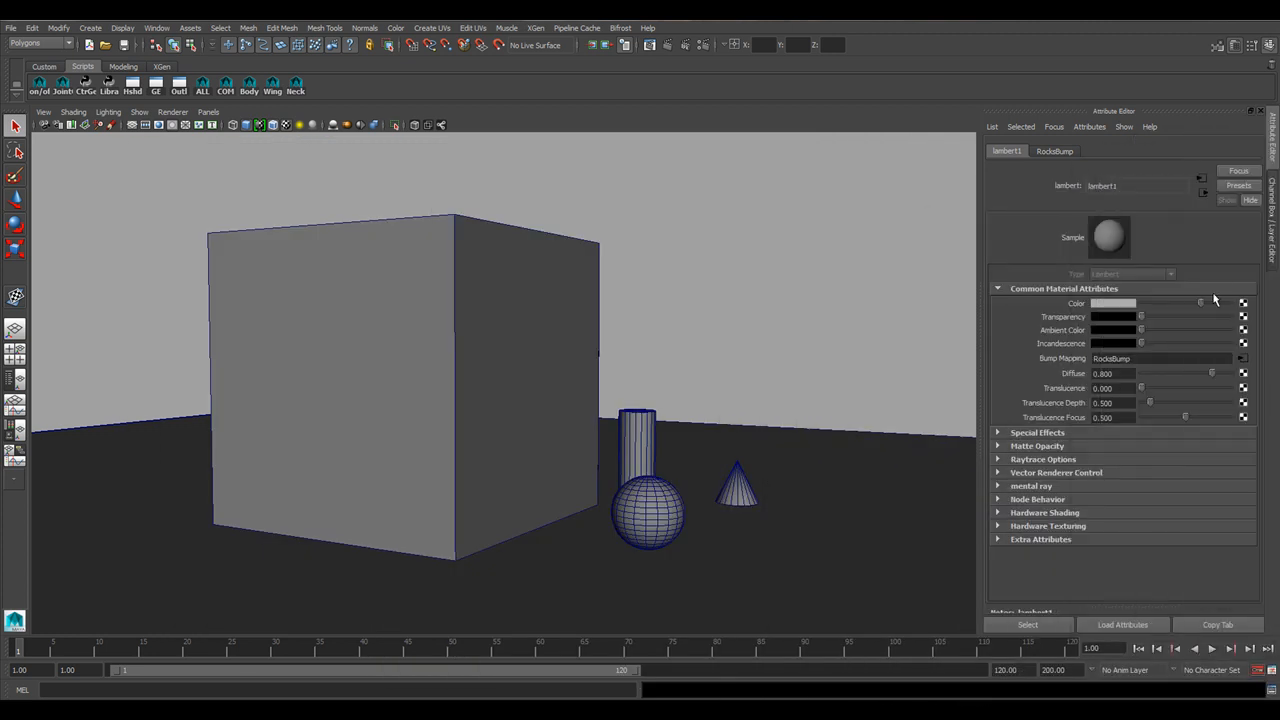
mouse_move(1200, 305)
mouse_down()
mouse_move(1163, 305)
mouse_move(1238, 306)
mouse_move(1157, 305)
mouse_move(1193, 305)
mouse_up()
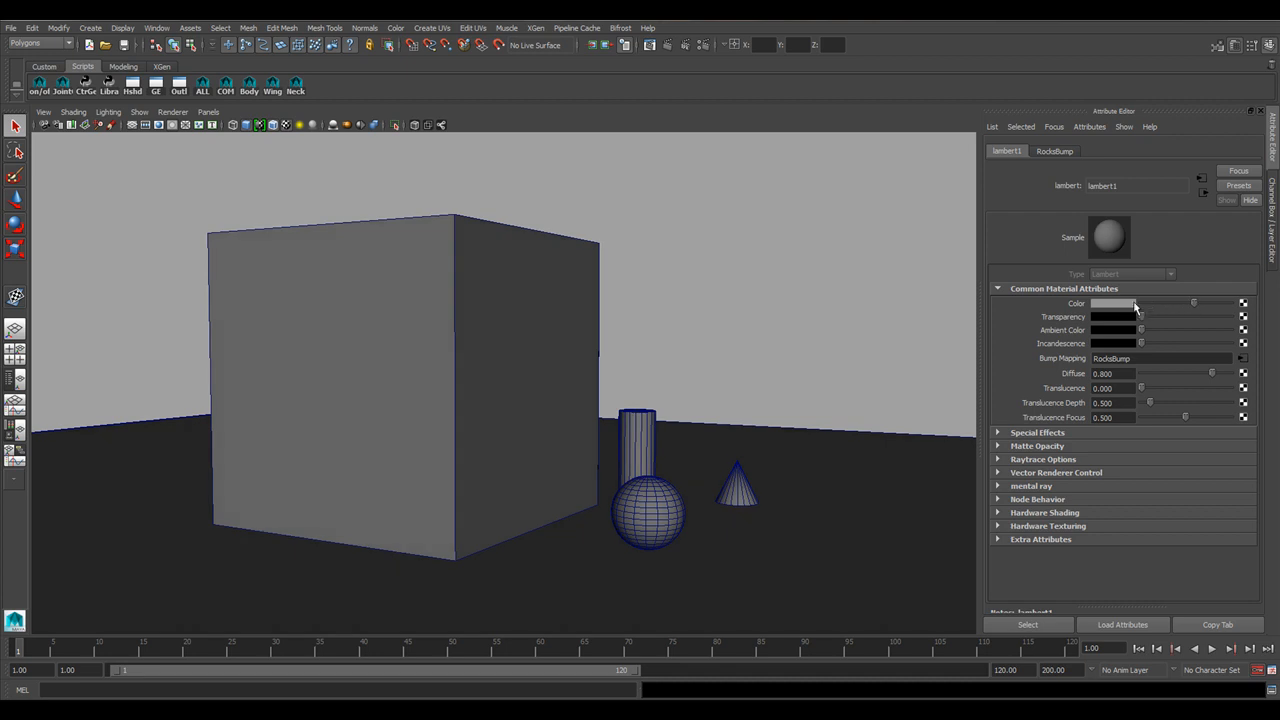
click(1131, 304)
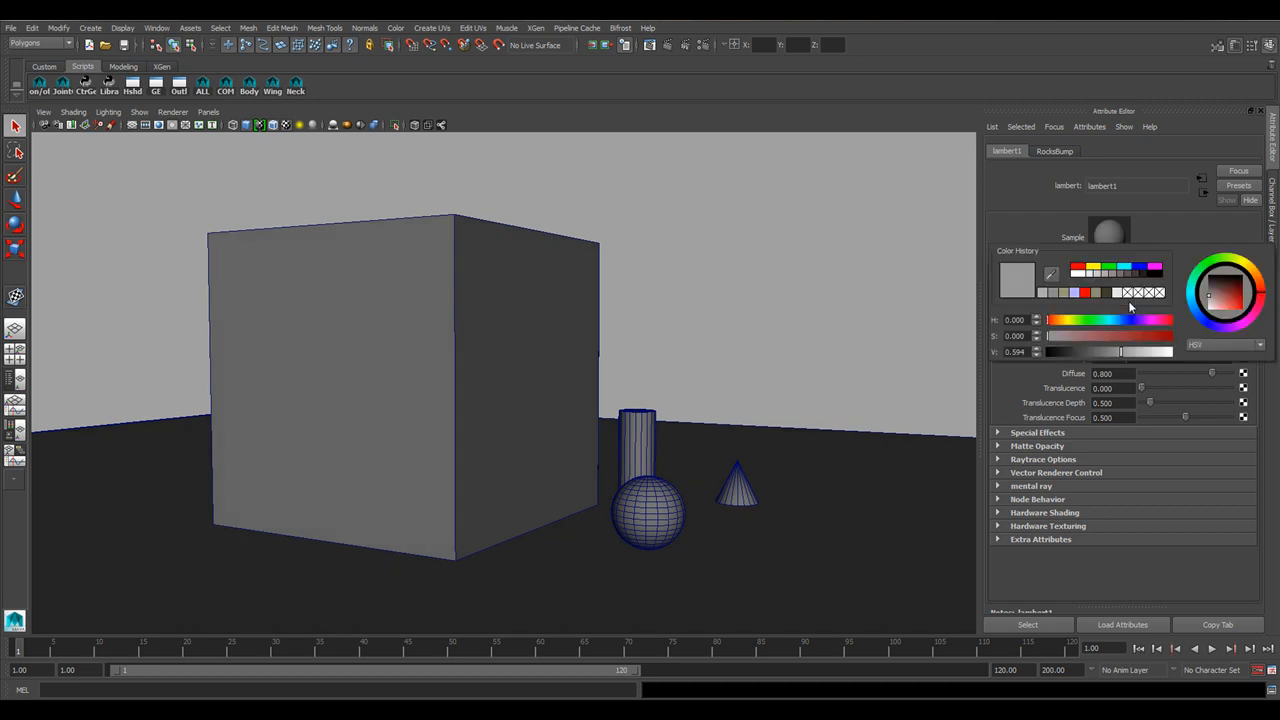
click(1075, 293)
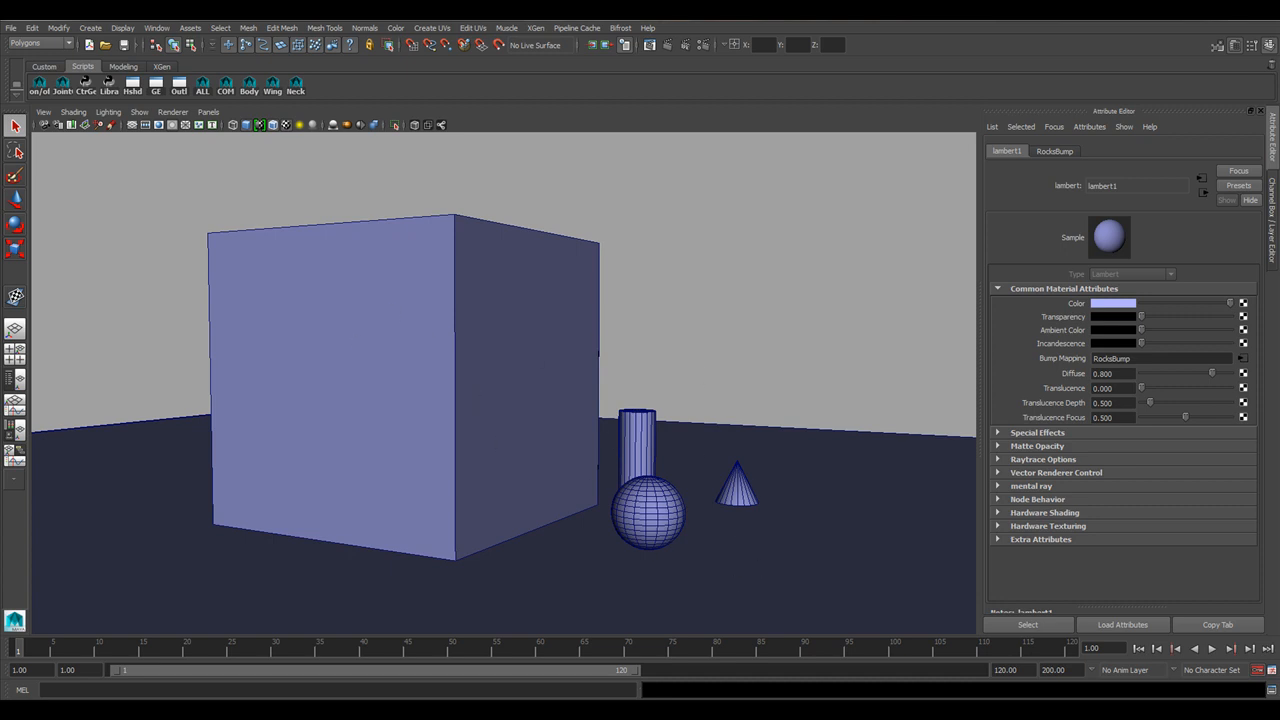
- Create a polygon cone and move it out of the large cube
click(90, 30)
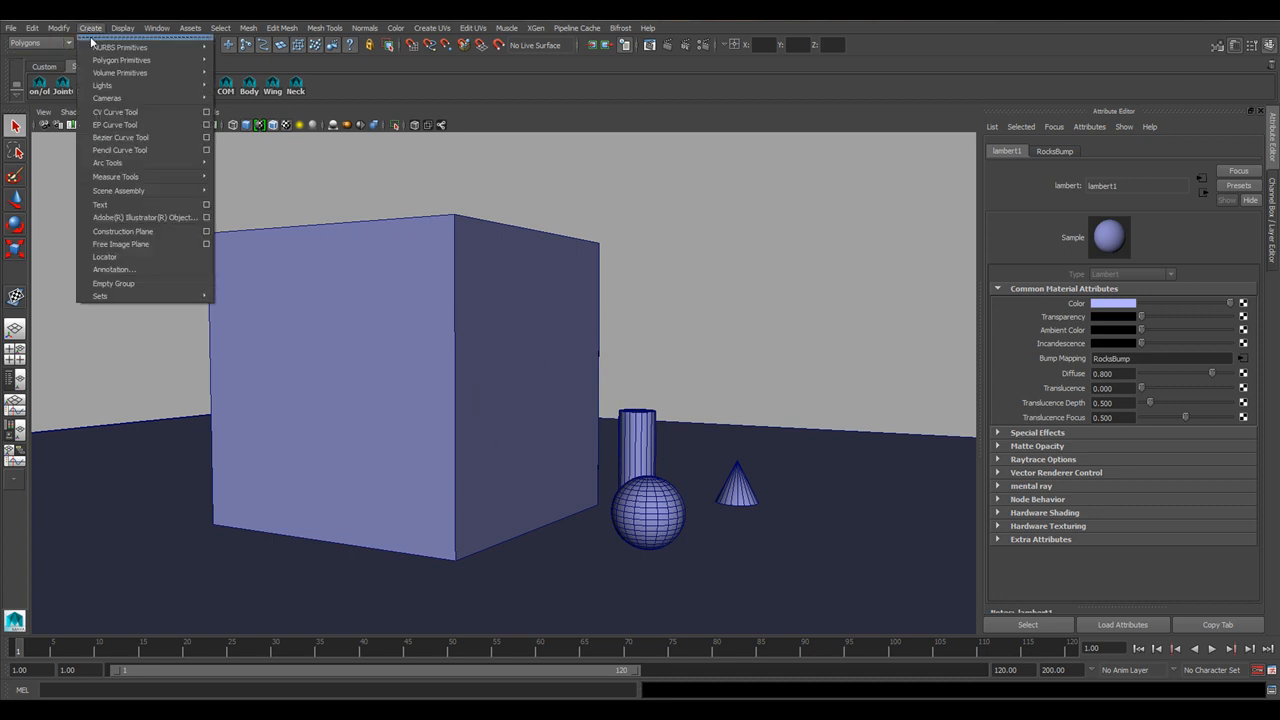
mouse_move(135, 60)
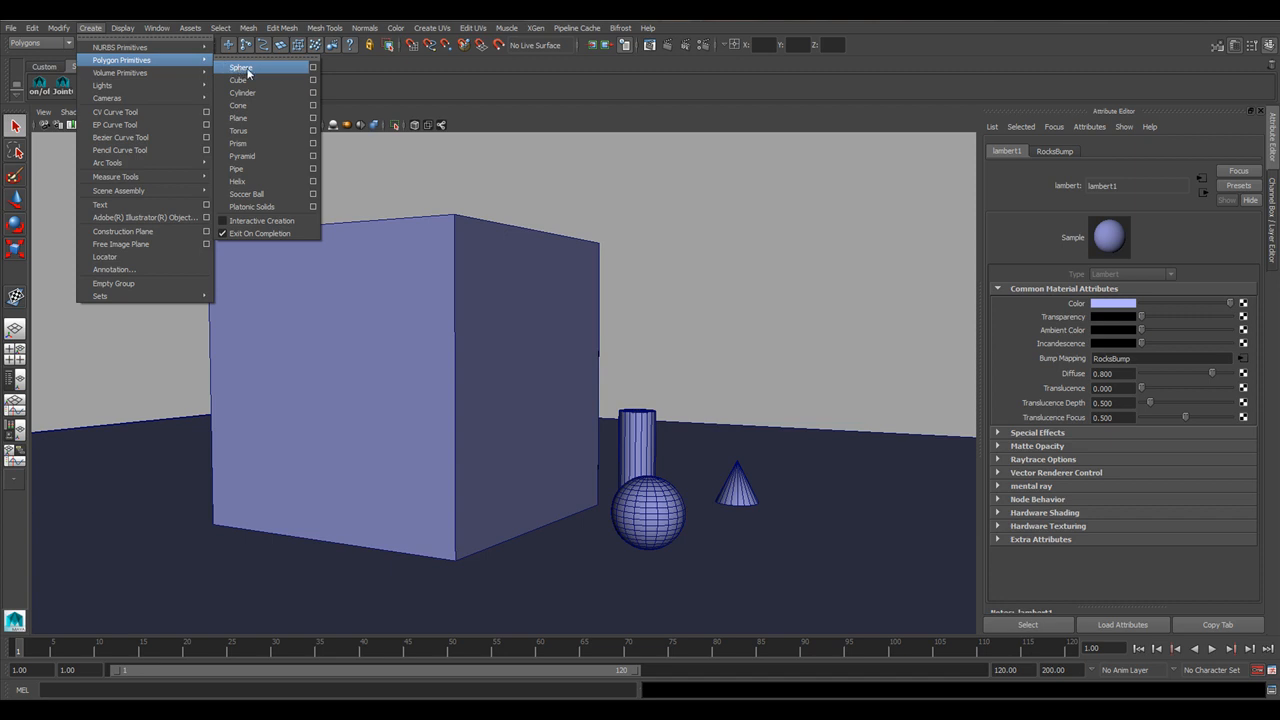
click(248, 103)
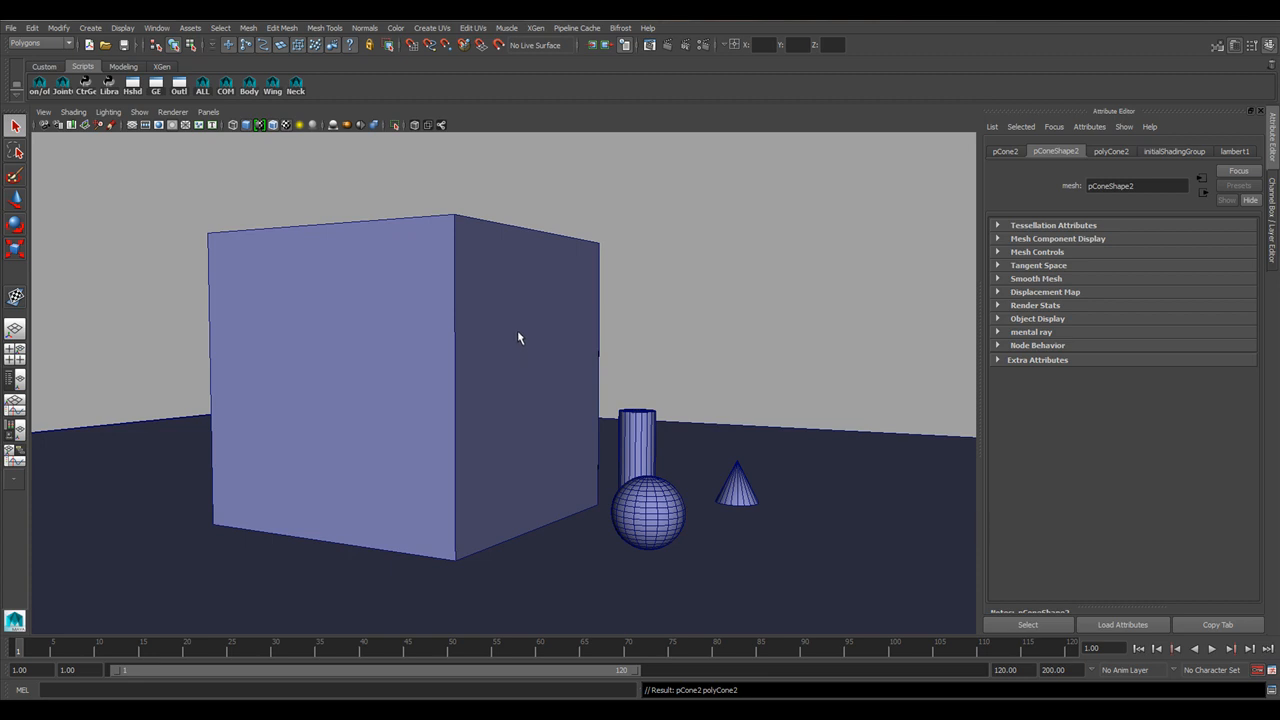
key(w)
drag(497, 435, 834, 220)
- Clear the cone selection and bring the Hypershade window back over the scene
click(737, 243)
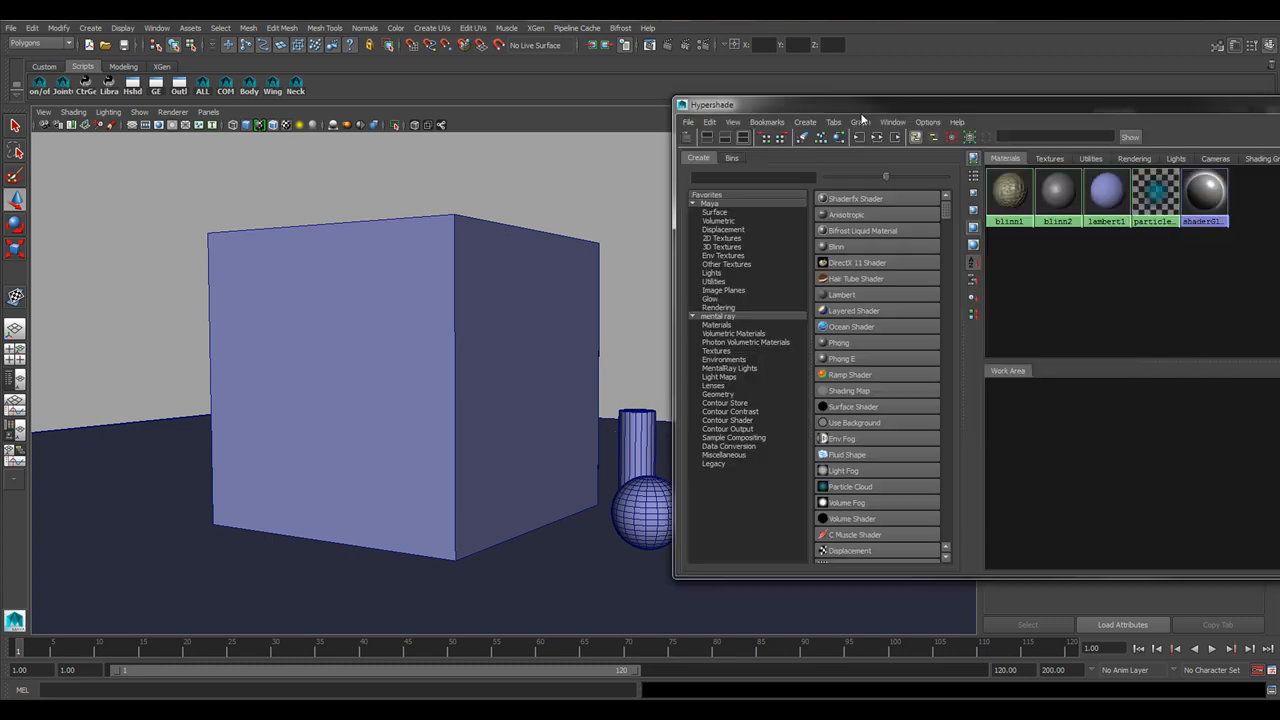
drag(720, 97, 333, 147)
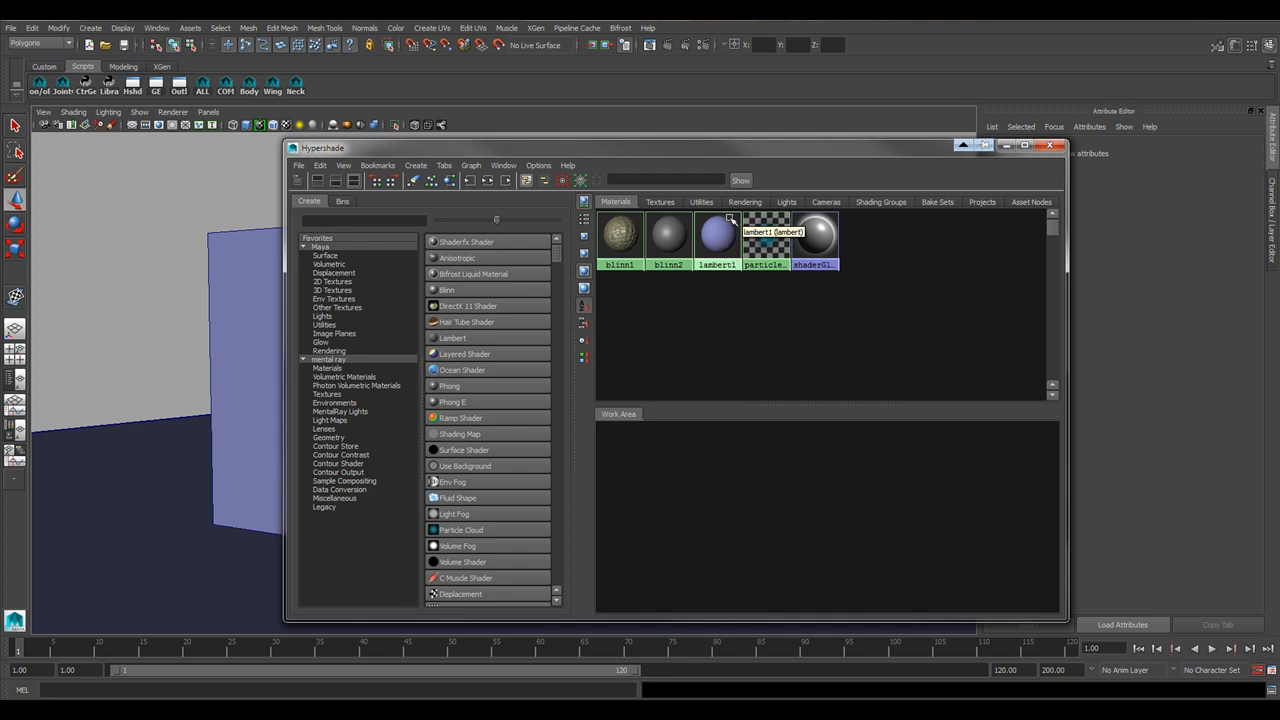
- Graph the blinn1 material's node network in the Hypershade work area
drag(756, 145, 705, 426)
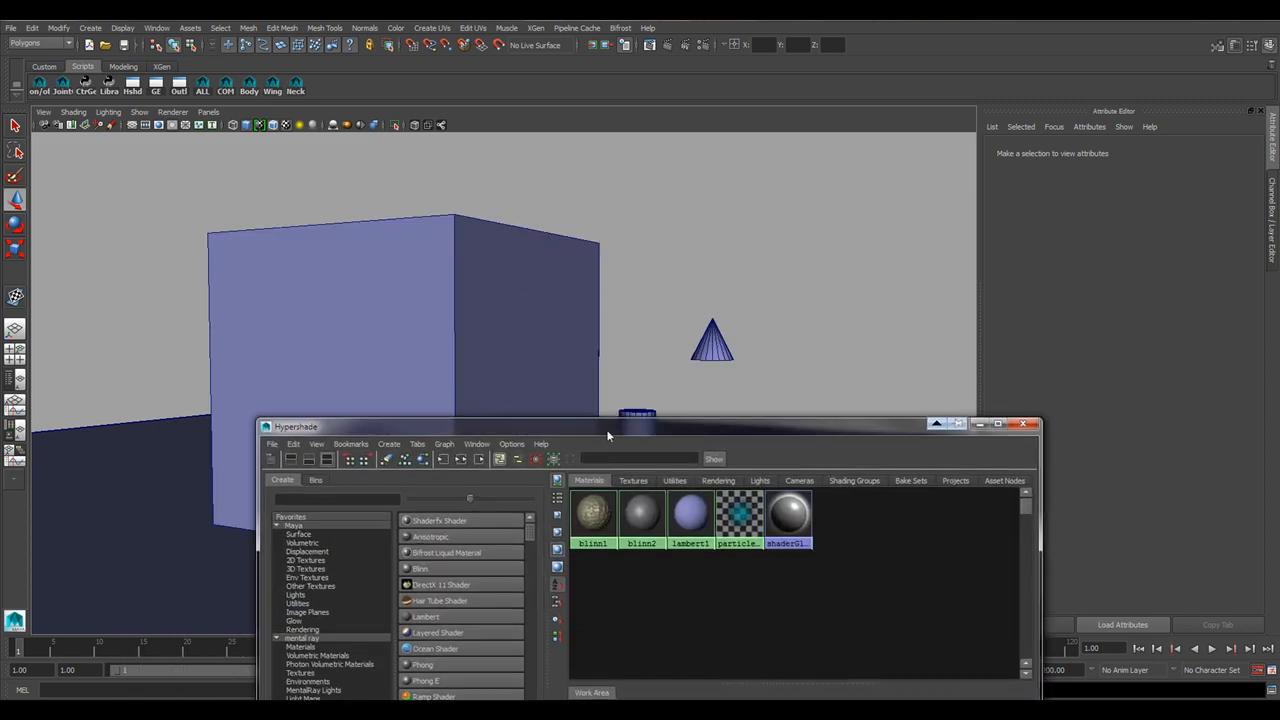
drag(609, 430, 565, 193)
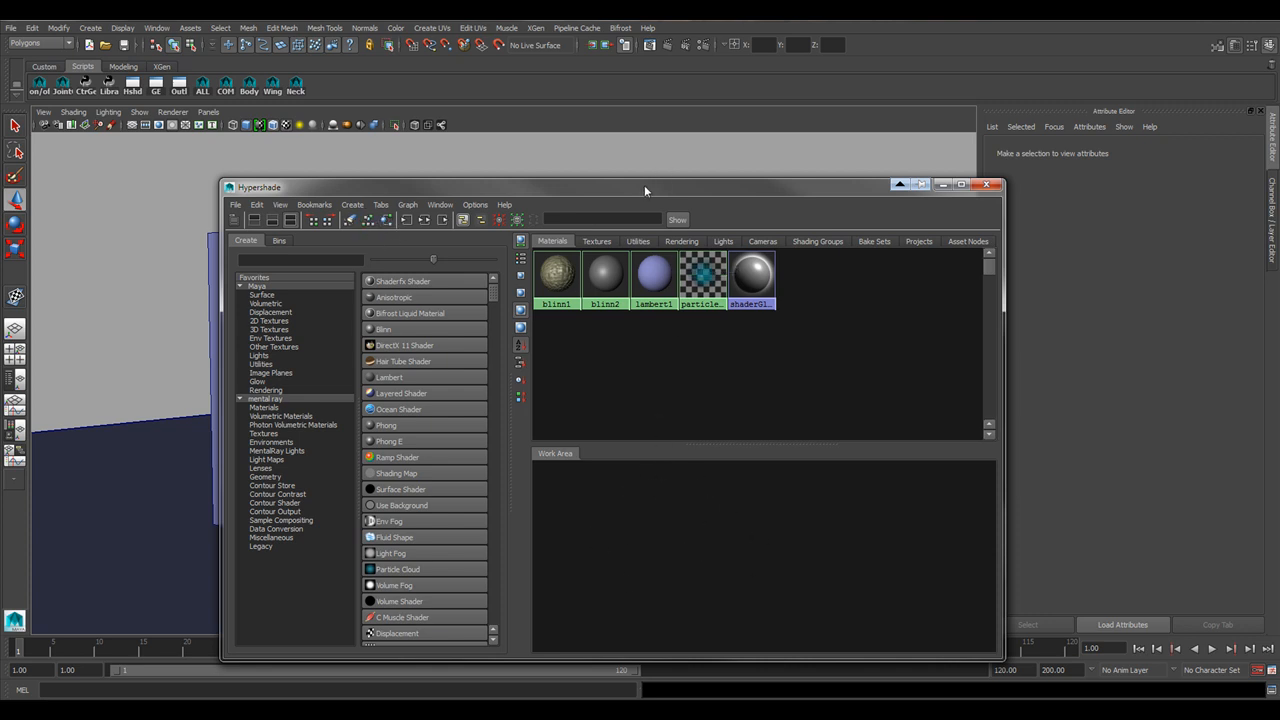
drag(644, 185, 922, 148)
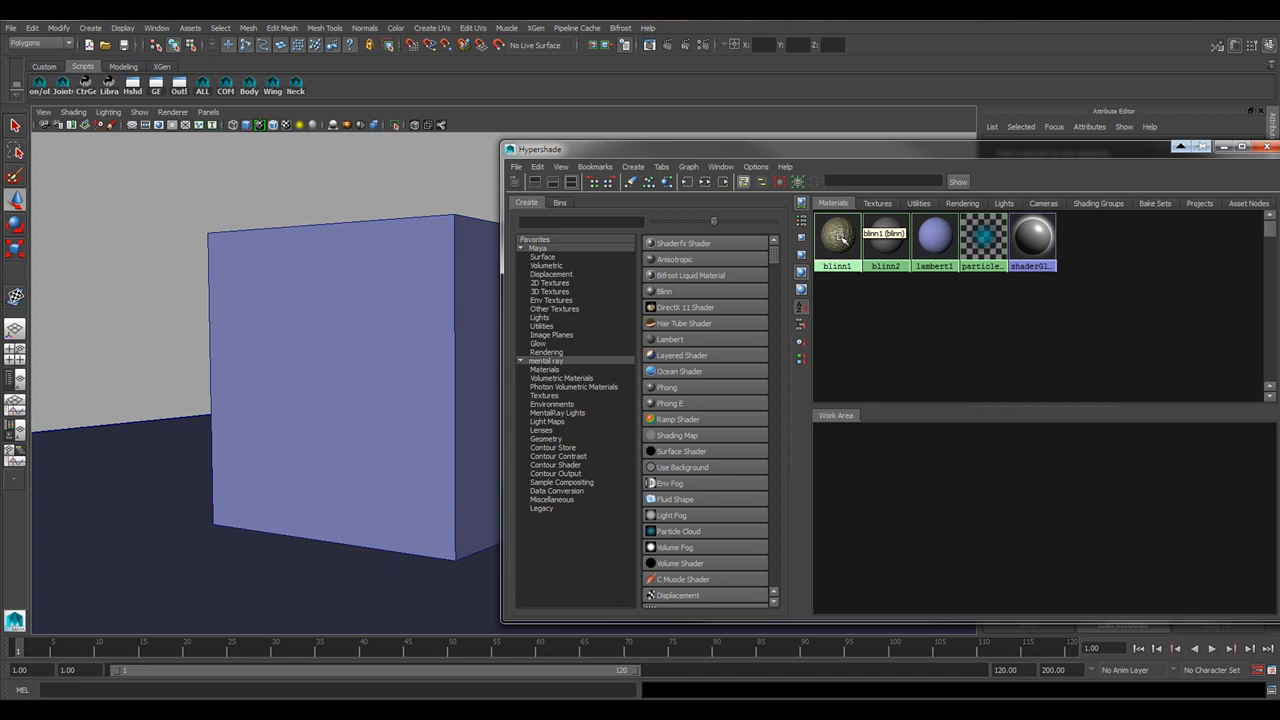
right_click(843, 237)
click(840, 269)
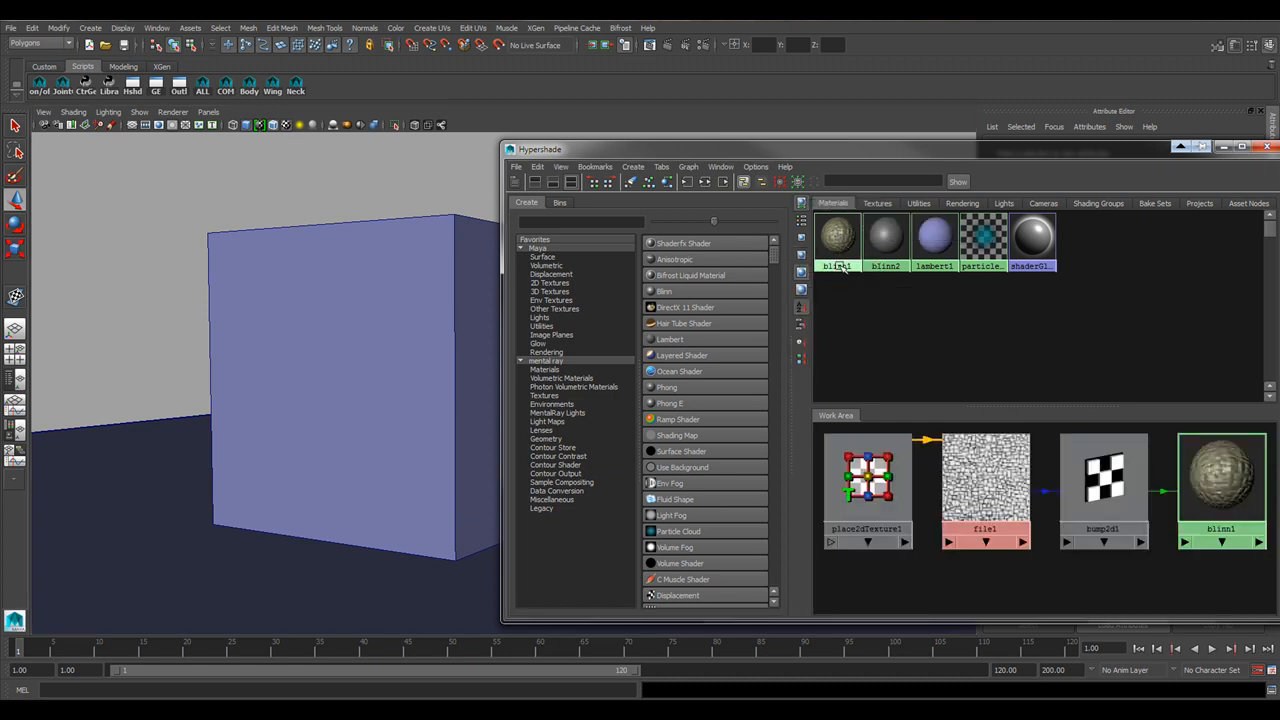
- Scatter the place2dTexture1, file1, bump2d1 and blinn1 nodes around the work area, and restore their order with Rearrange Graph
drag(972, 153, 630, 145)
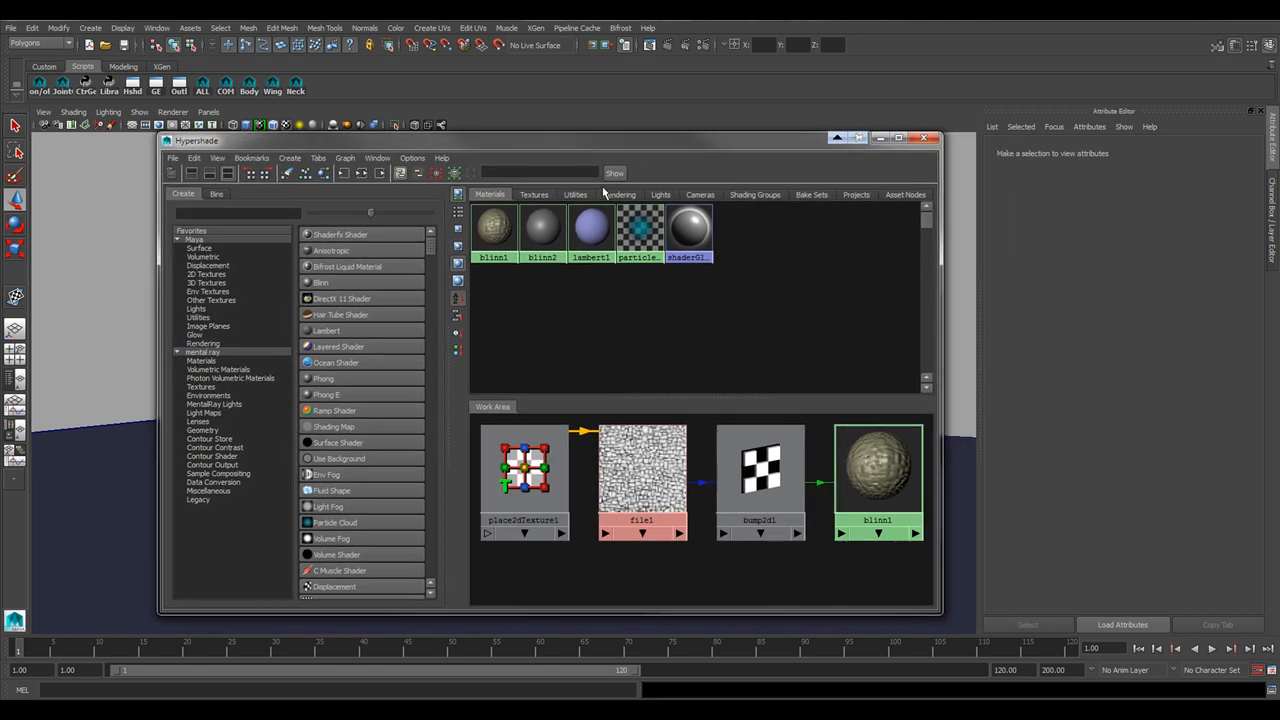
scroll(808, 546, down, 2)
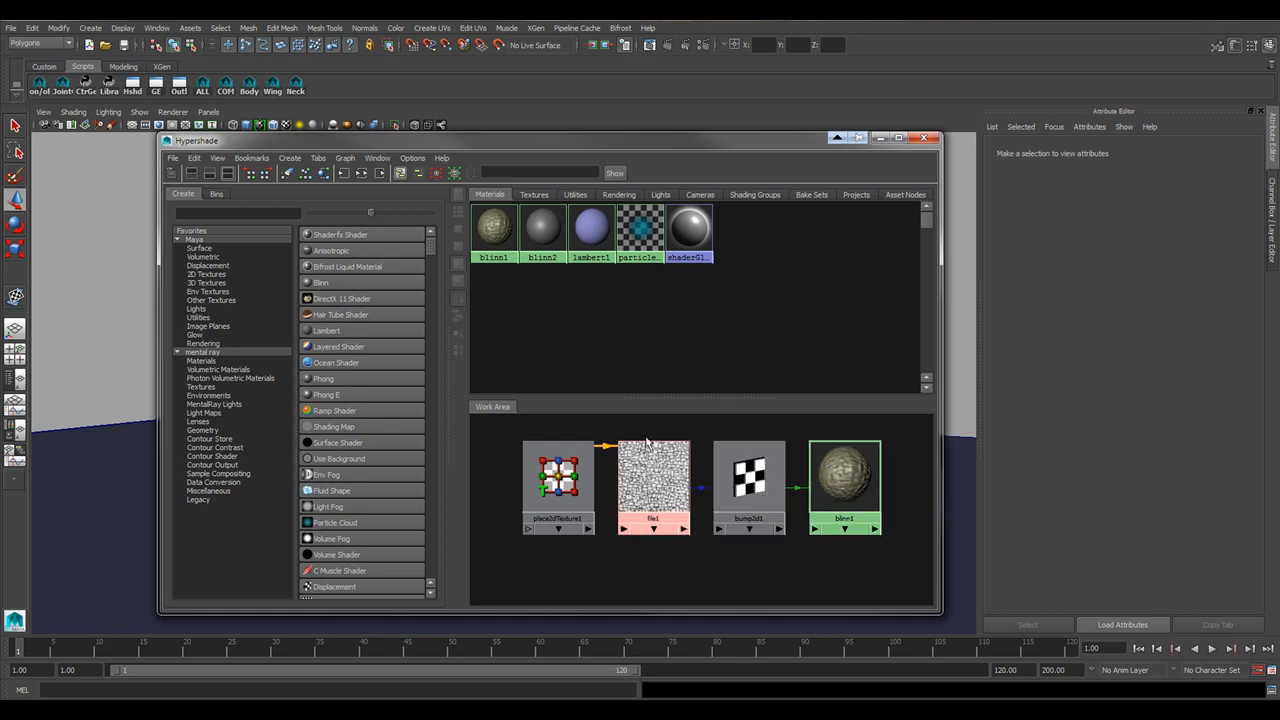
drag(712, 143, 588, 190)
scroll(736, 528, down, 3)
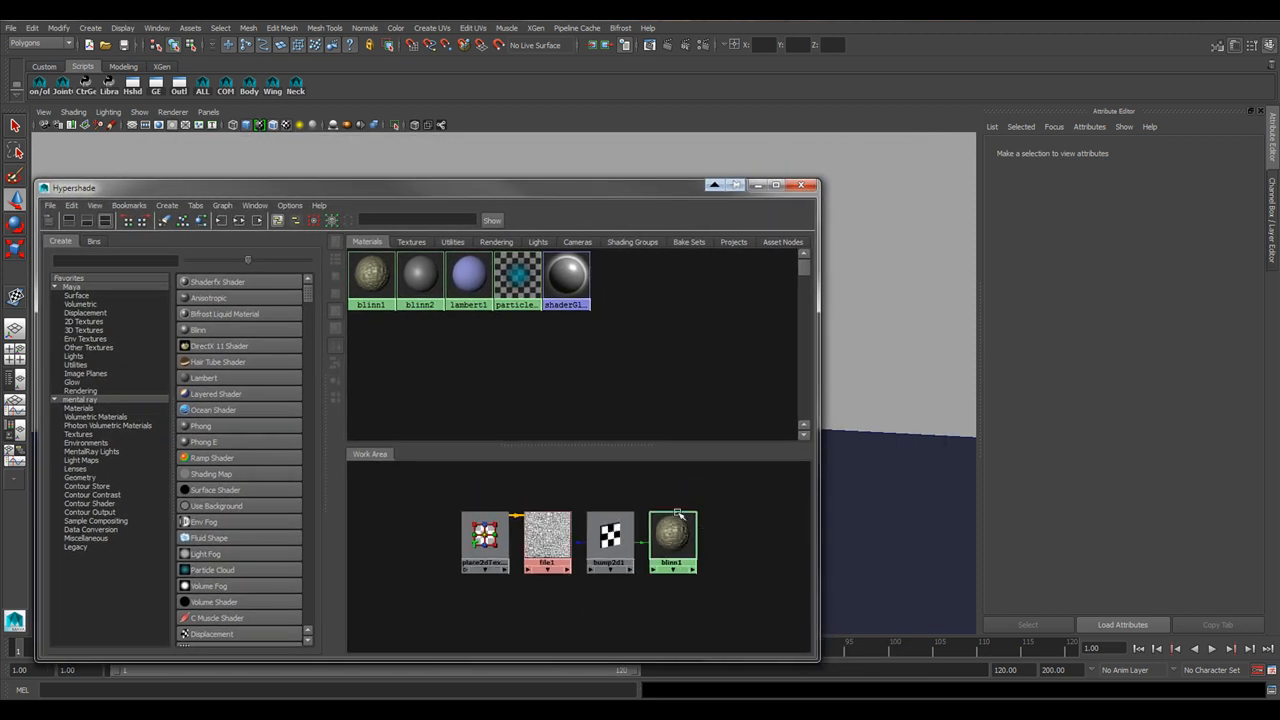
drag(678, 530, 738, 487)
drag(622, 545, 690, 622)
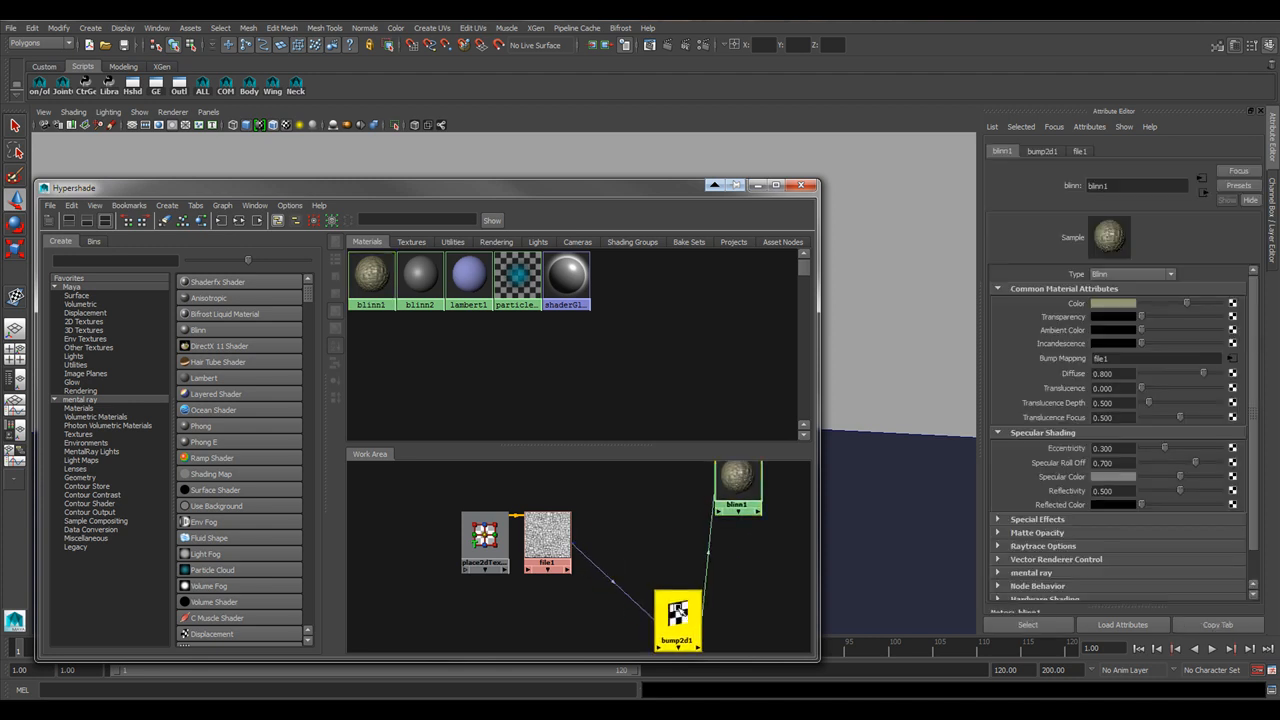
drag(548, 542, 628, 516)
drag(486, 536, 396, 527)
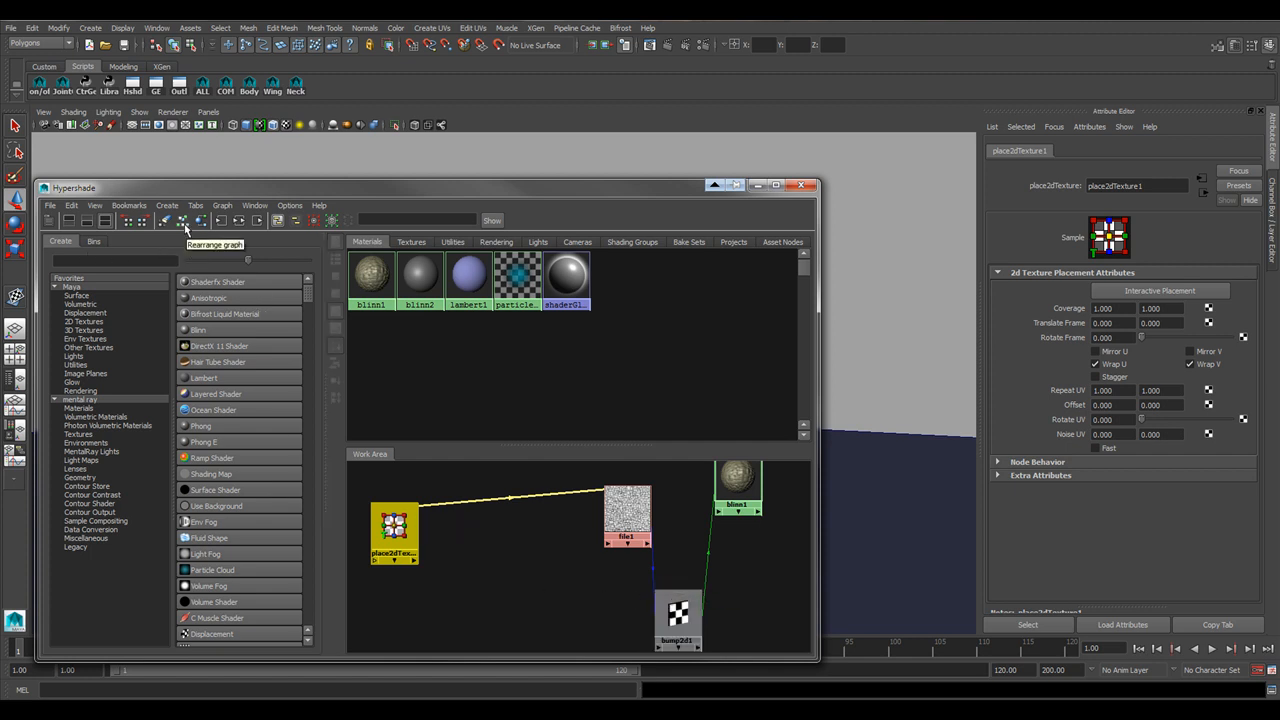
click(185, 222)
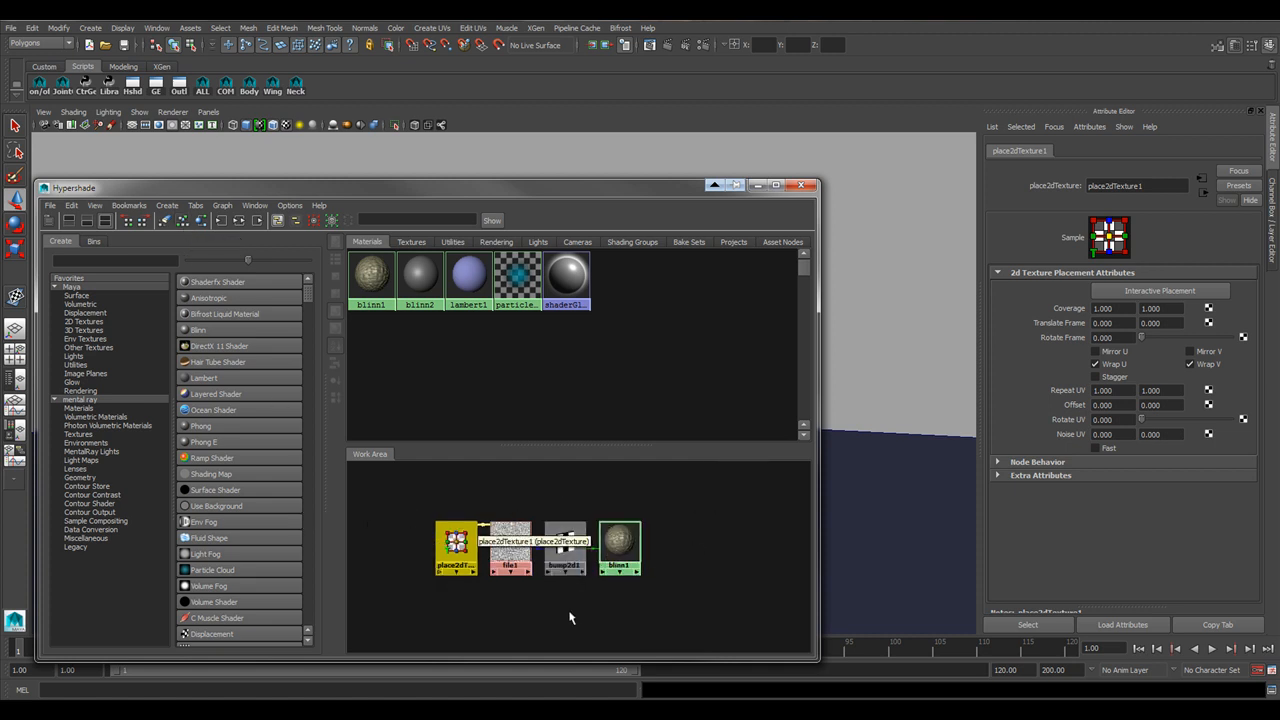
click(206, 224)
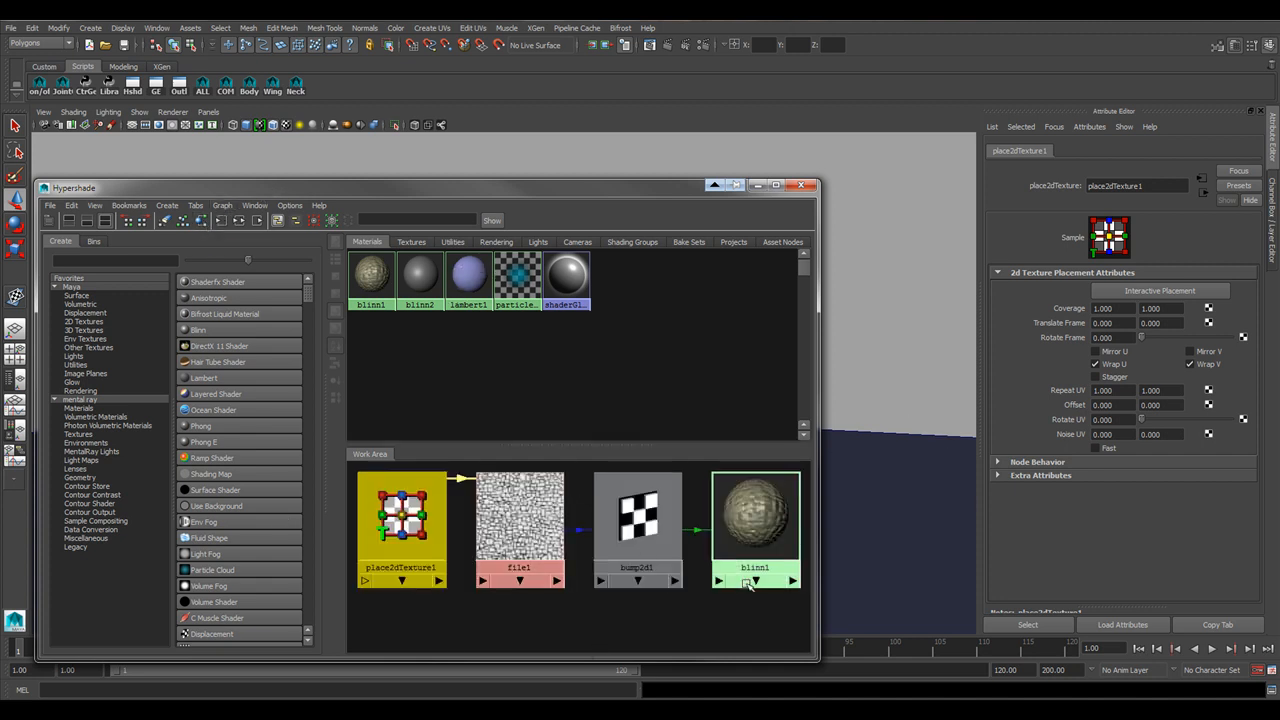
- Add the blinn2 material to the work area and move the whole blinn1 network away from it
scroll(680, 611, down, 3)
scroll(700, 592, down, 3)
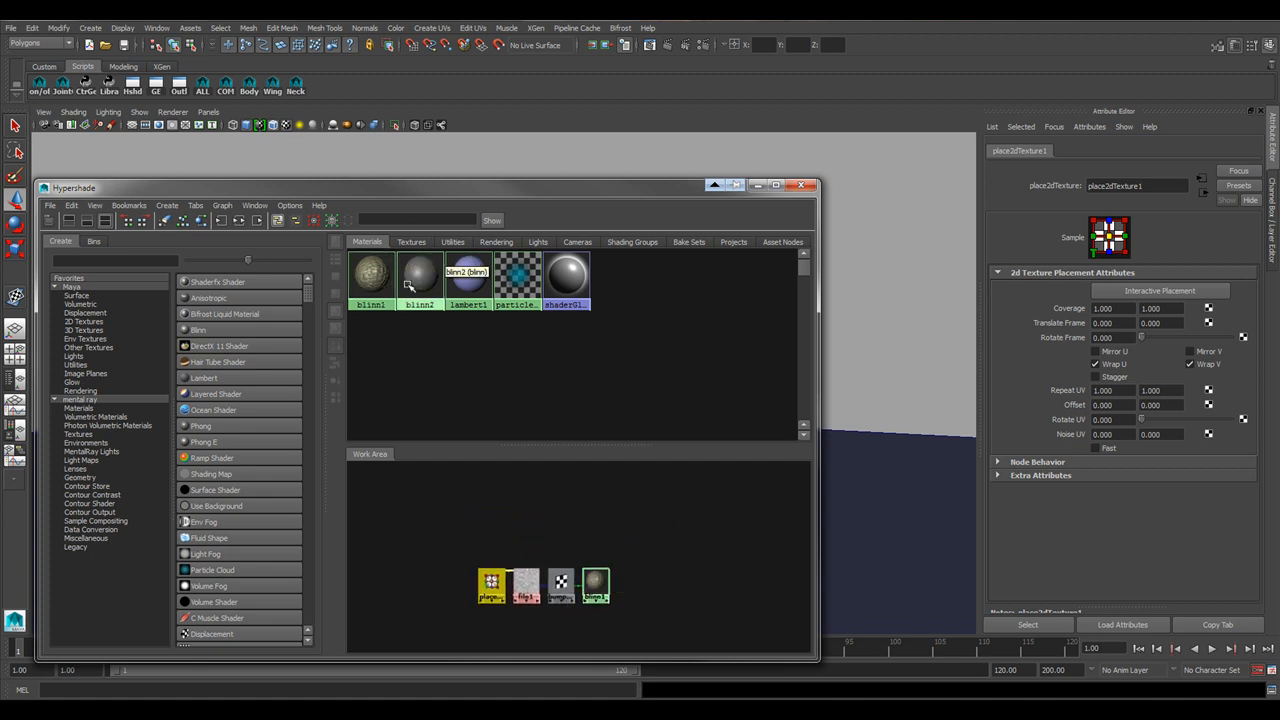
middle_drag(421, 290, 738, 497)
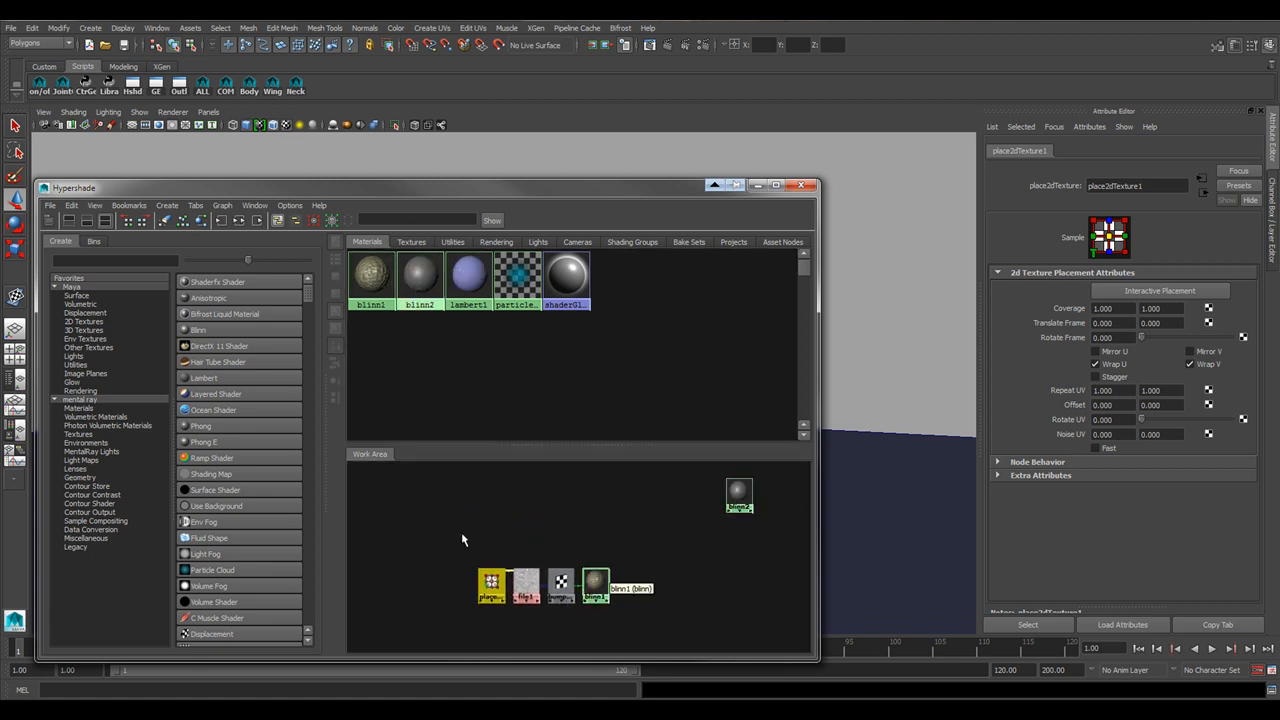
drag(462, 534, 700, 620)
scroll(700, 610, down, 2)
drag(590, 573, 452, 623)
scroll(560, 588, up, 1)
key(f)
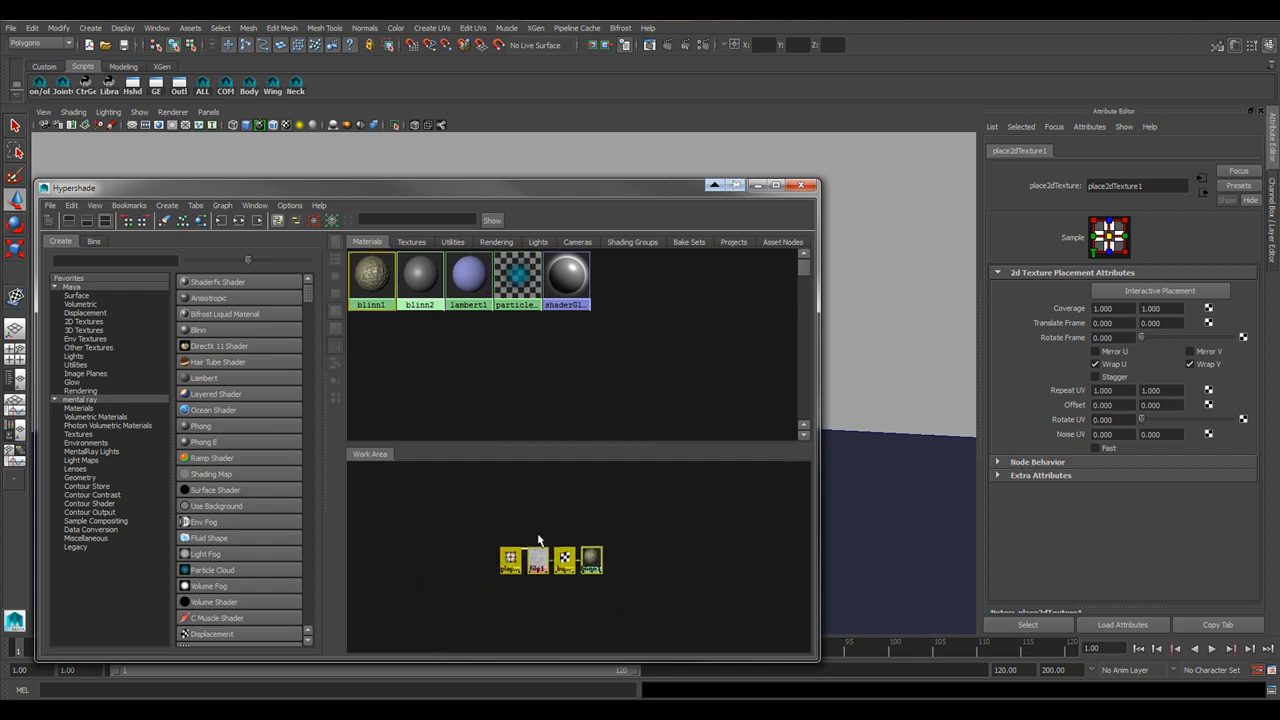
click(625, 510)
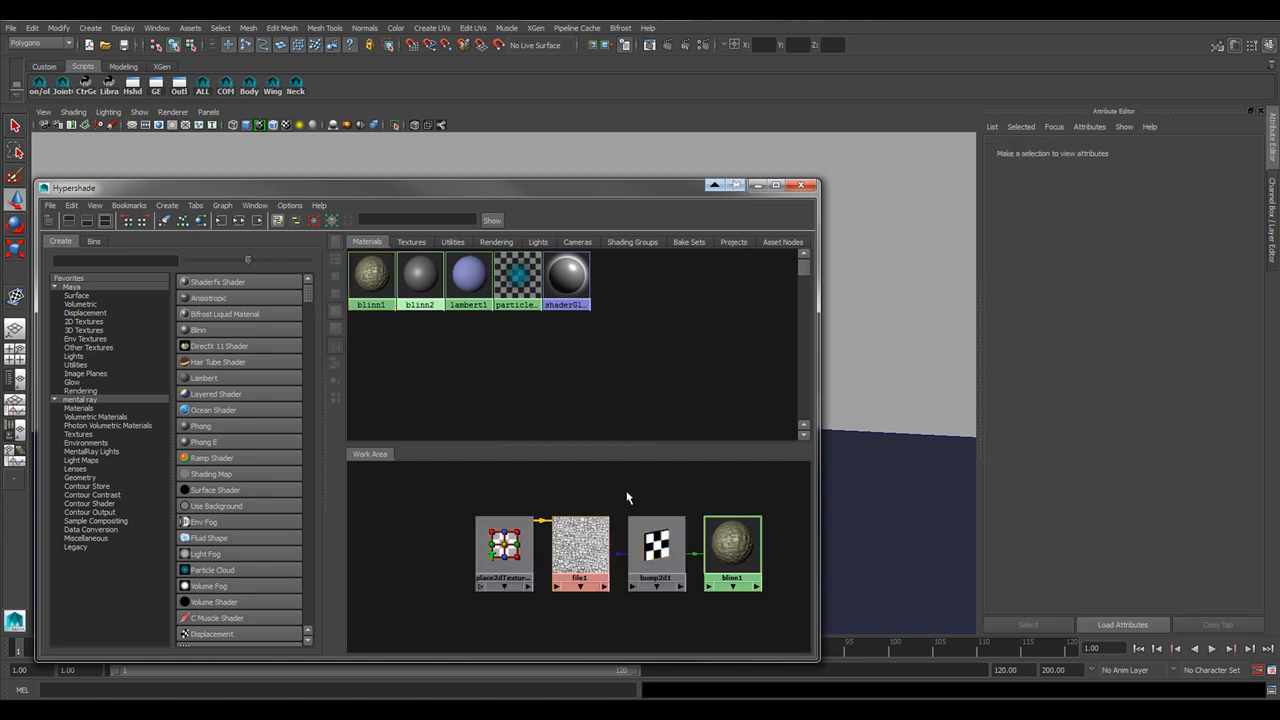
- Select the blinn1 network, bring all graphed nodes into view, and rearrange the graph so blinn2 lines up beside blinn1
click(200, 224)
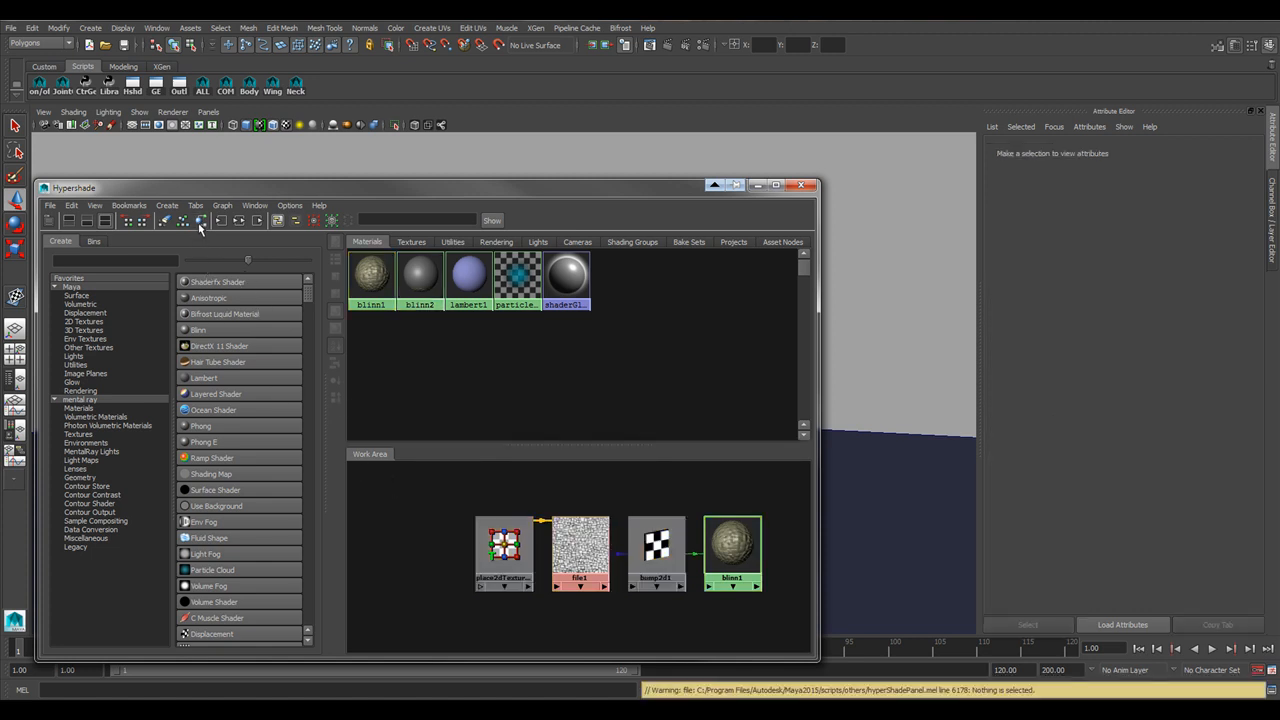
drag(379, 466, 760, 590)
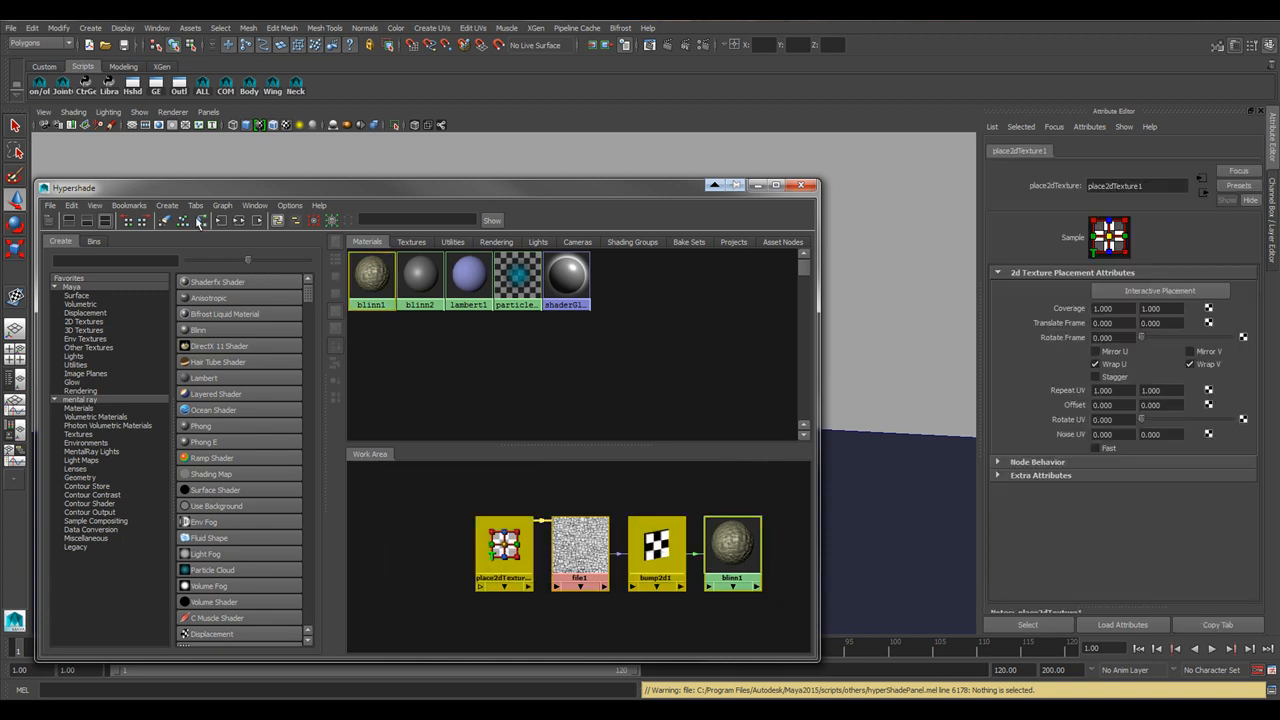
click(200, 222)
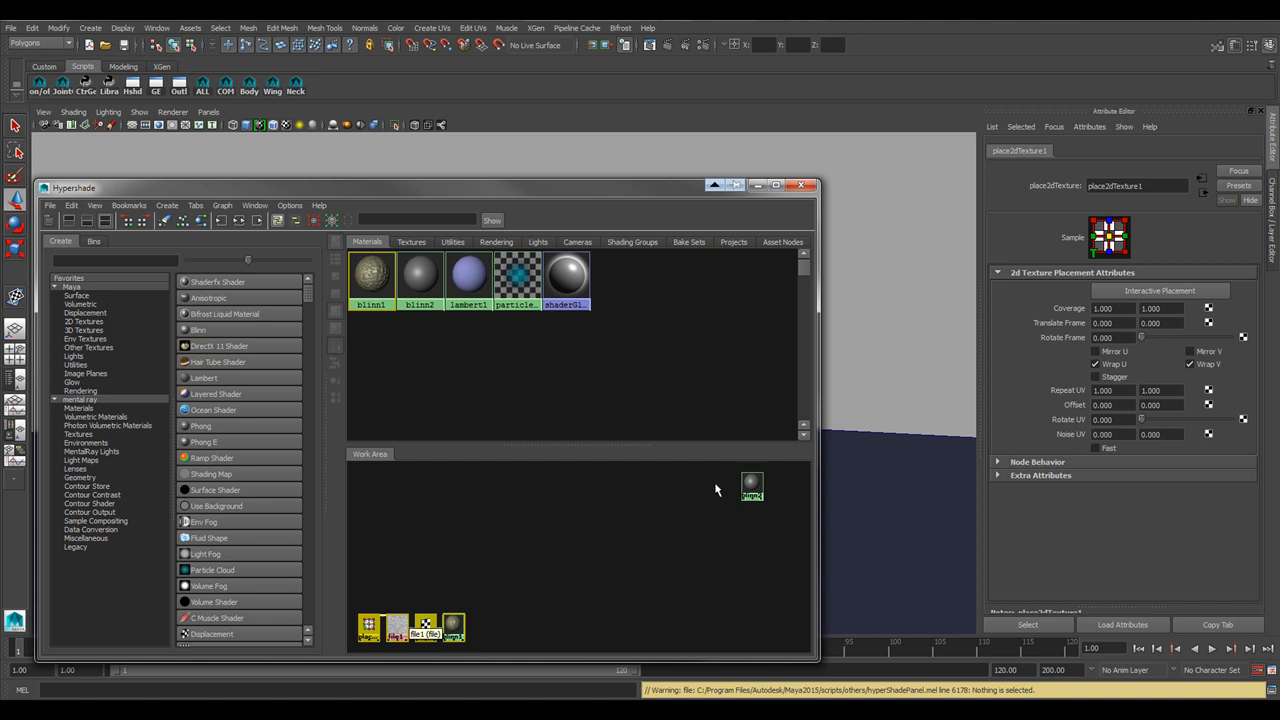
click(183, 222)
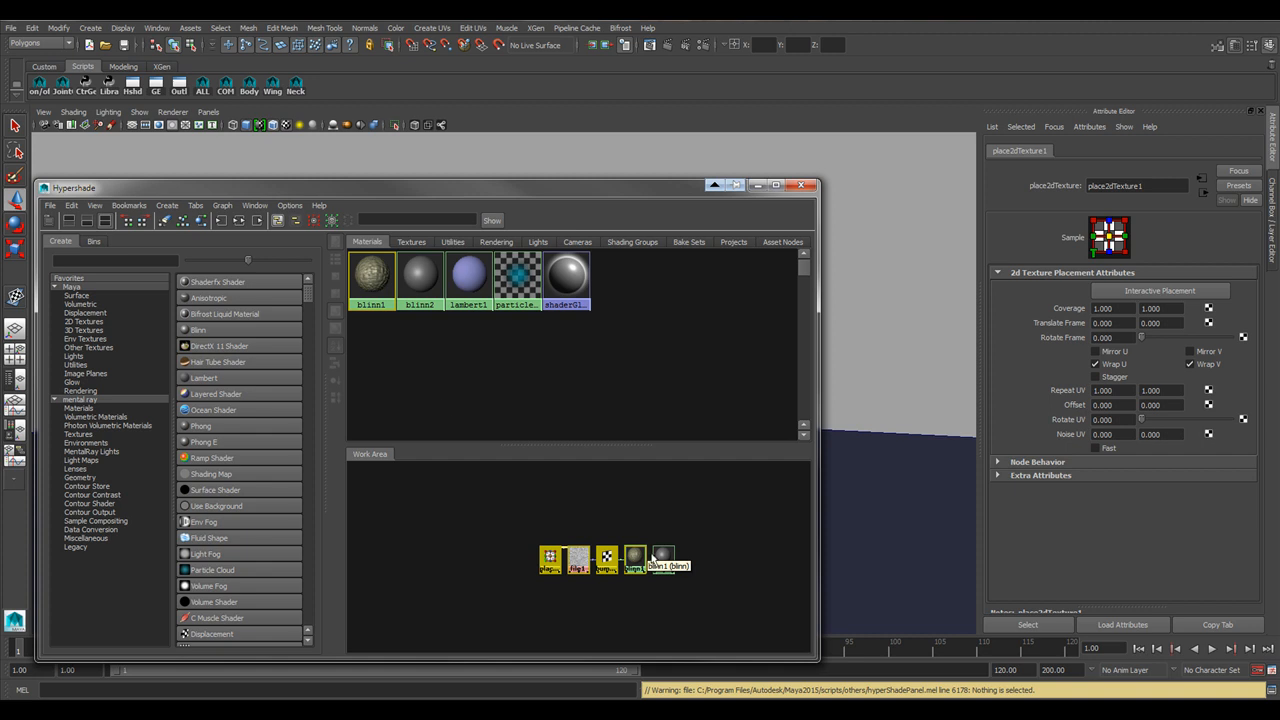
click(205, 222)
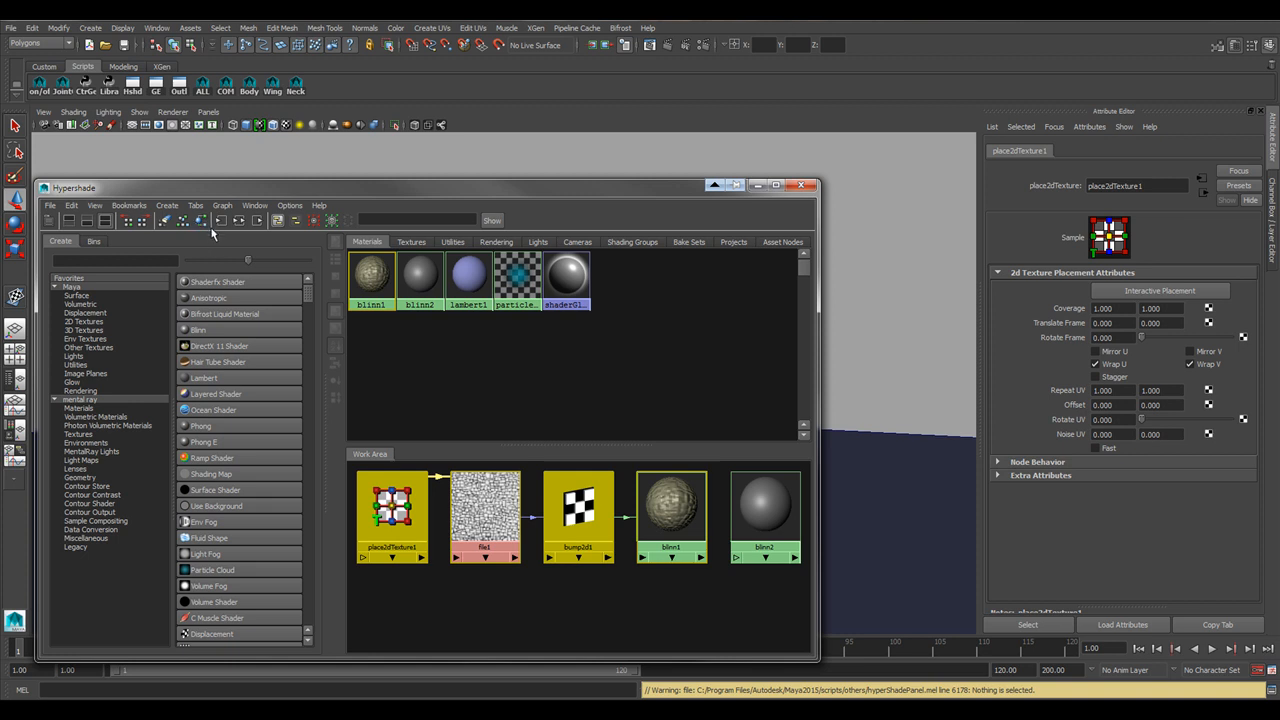
click(644, 598)
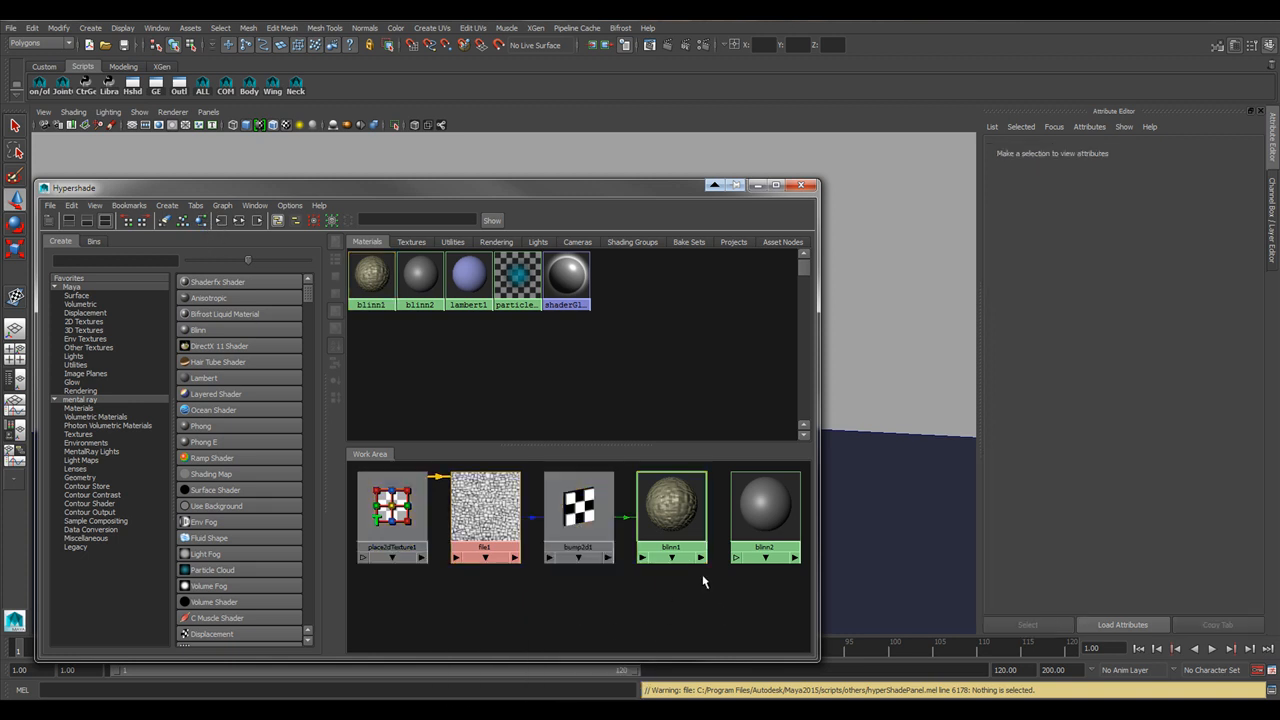
- Clear the graph from the work area and select the lambert1 material to show its attributes
click(166, 222)
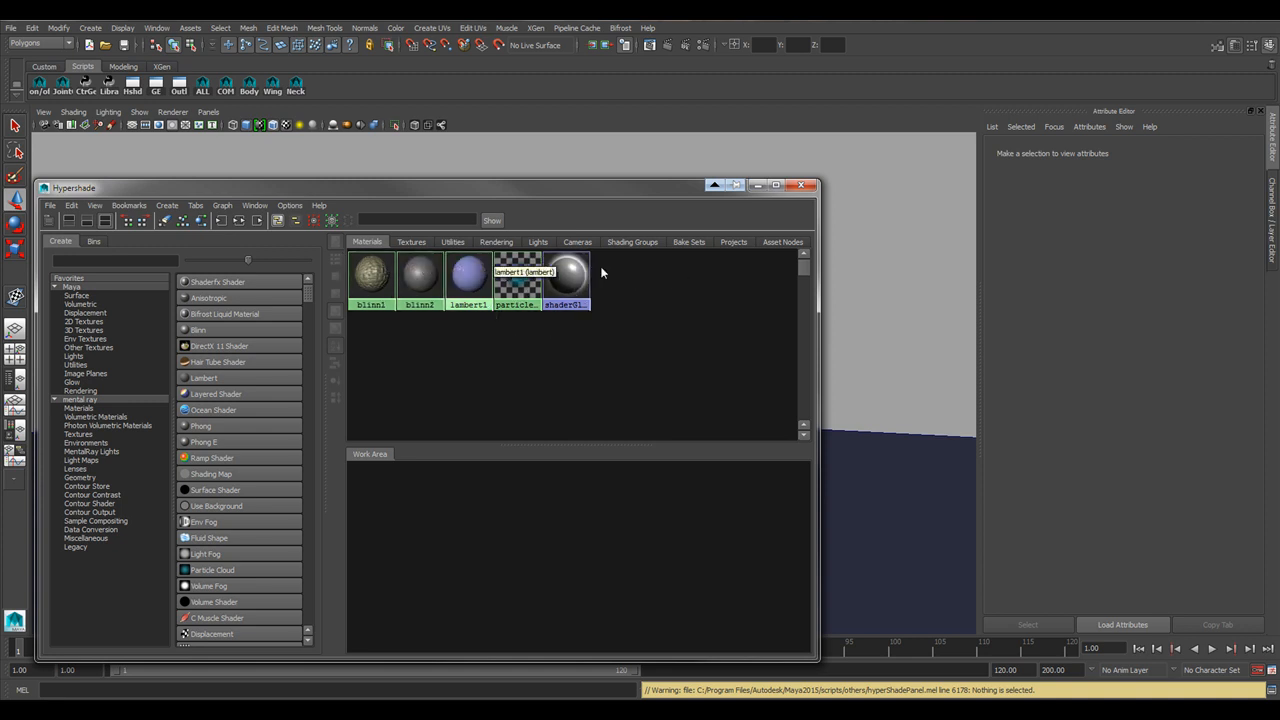
click(461, 270)
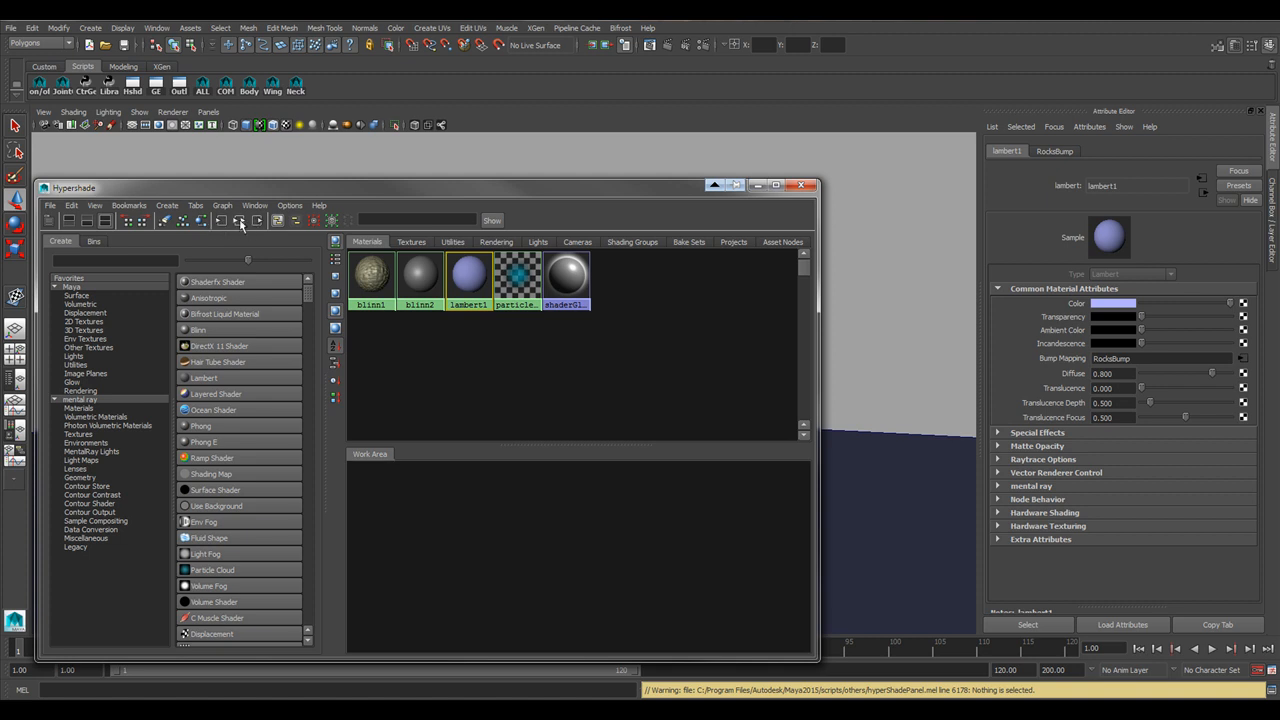
right_click(371, 276)
drag(394, 189, 486, 196)
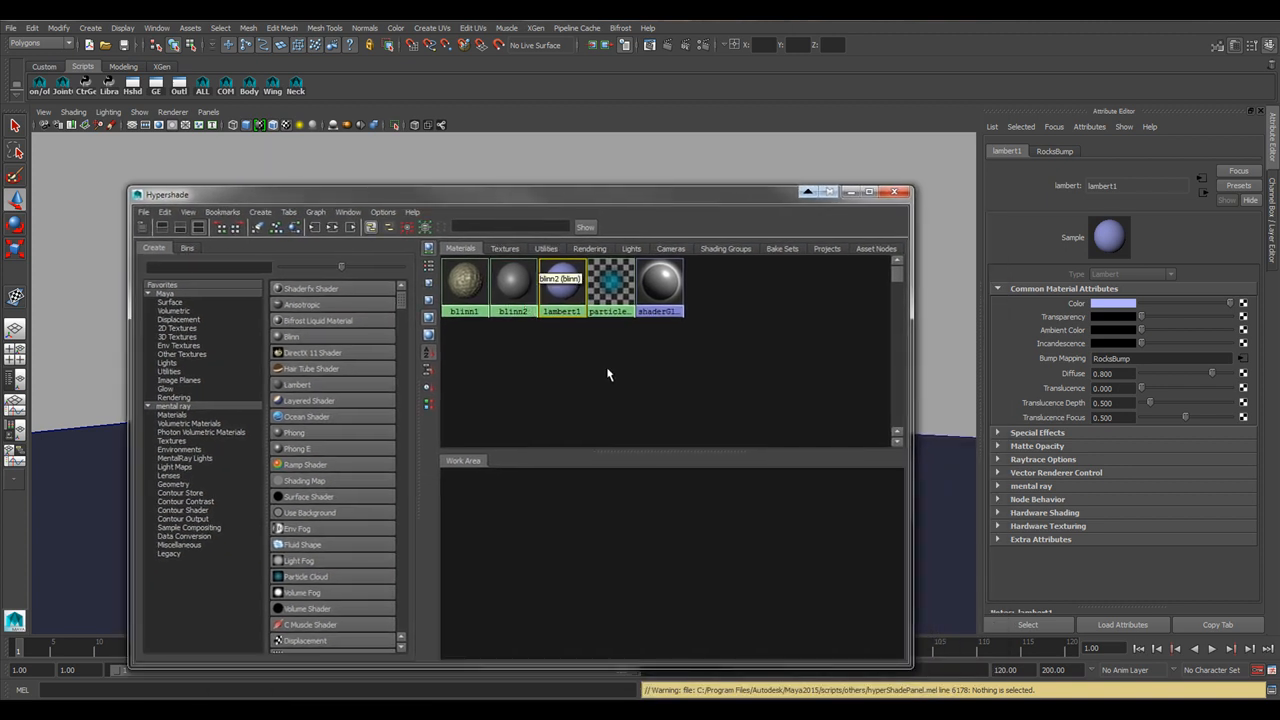
- Delete the unused nodes from the Hypershade
click(165, 212)
click(163, 211)
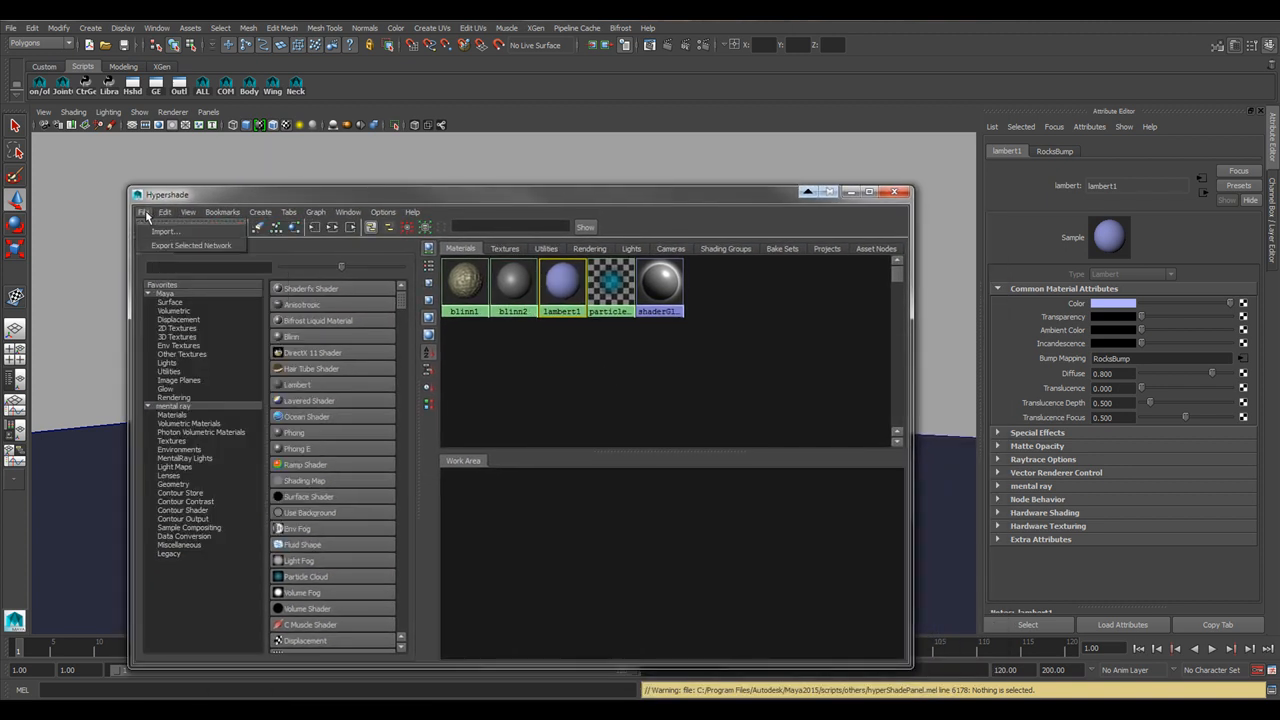
click(165, 213)
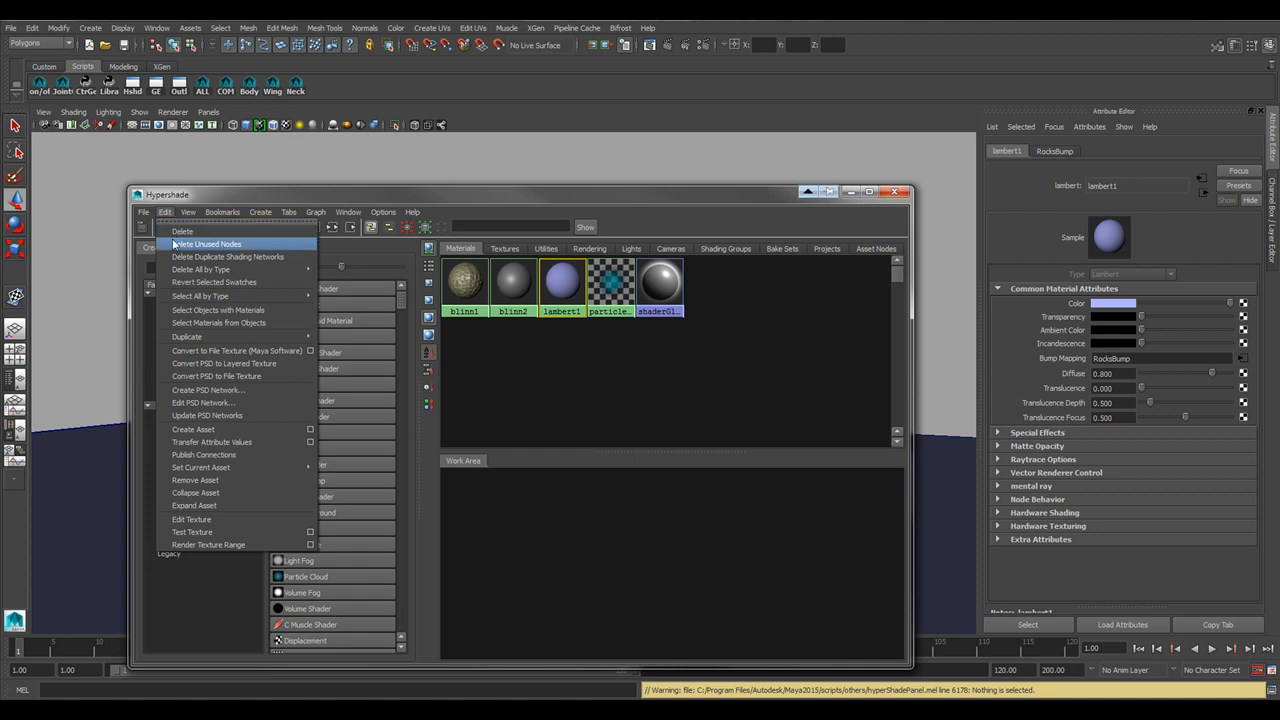
click(174, 245)
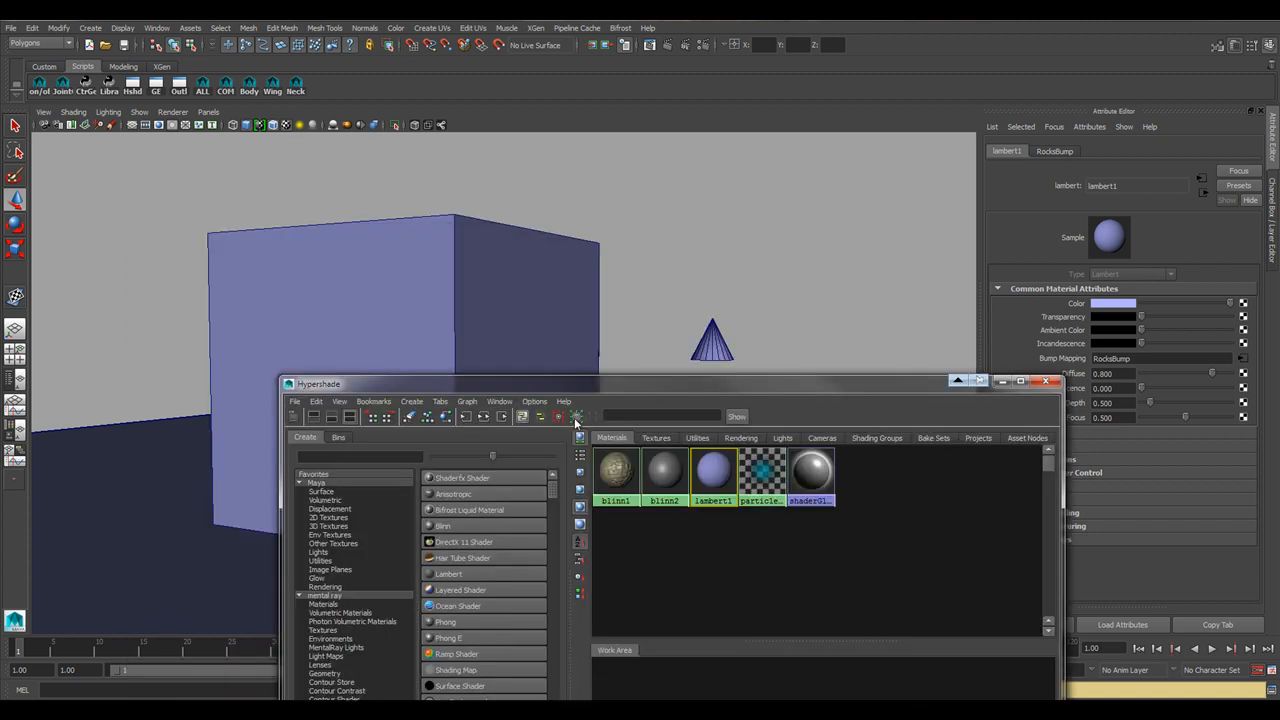
drag(498, 383, 456, 430)
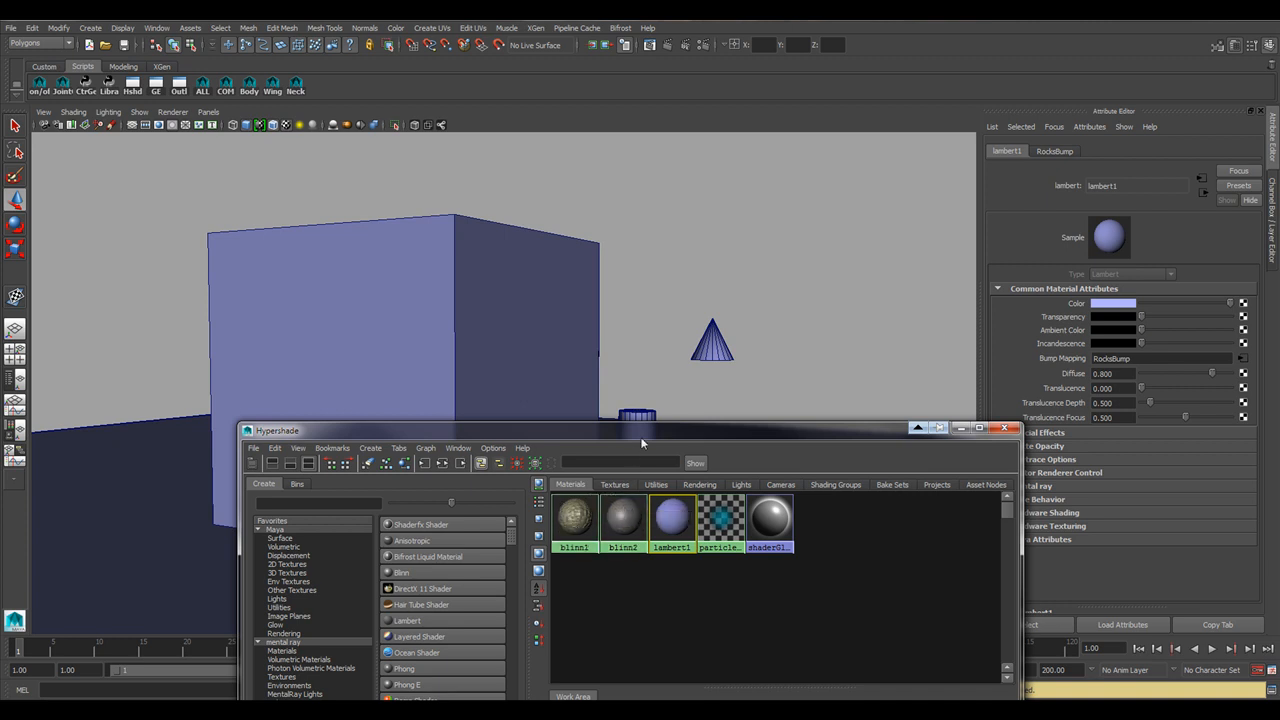
drag(640, 428, 715, 316)
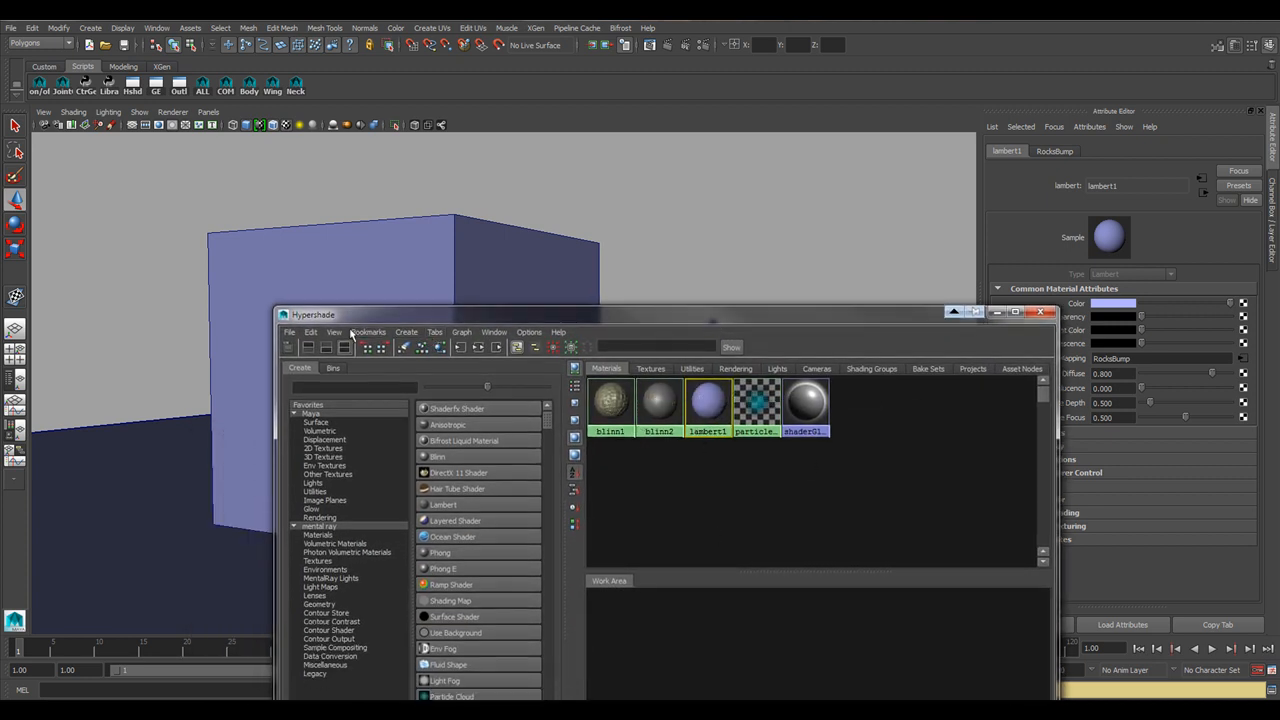
click(312, 332)
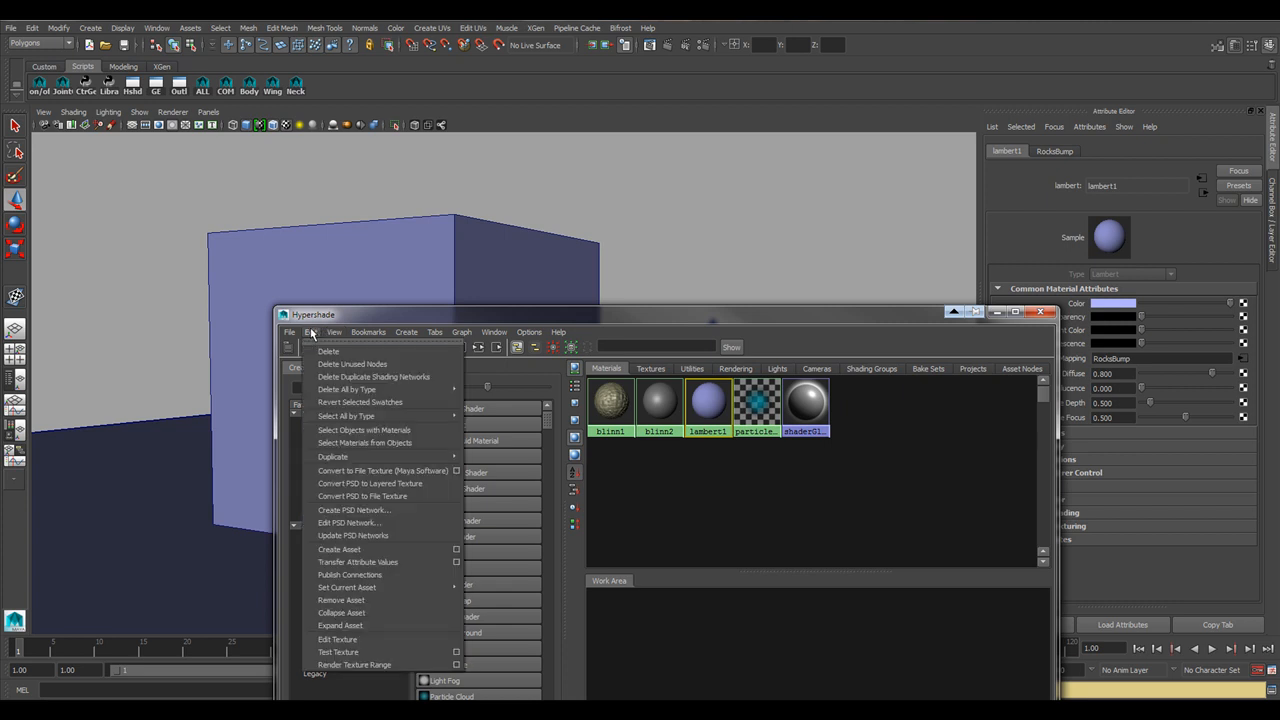
click(333, 366)
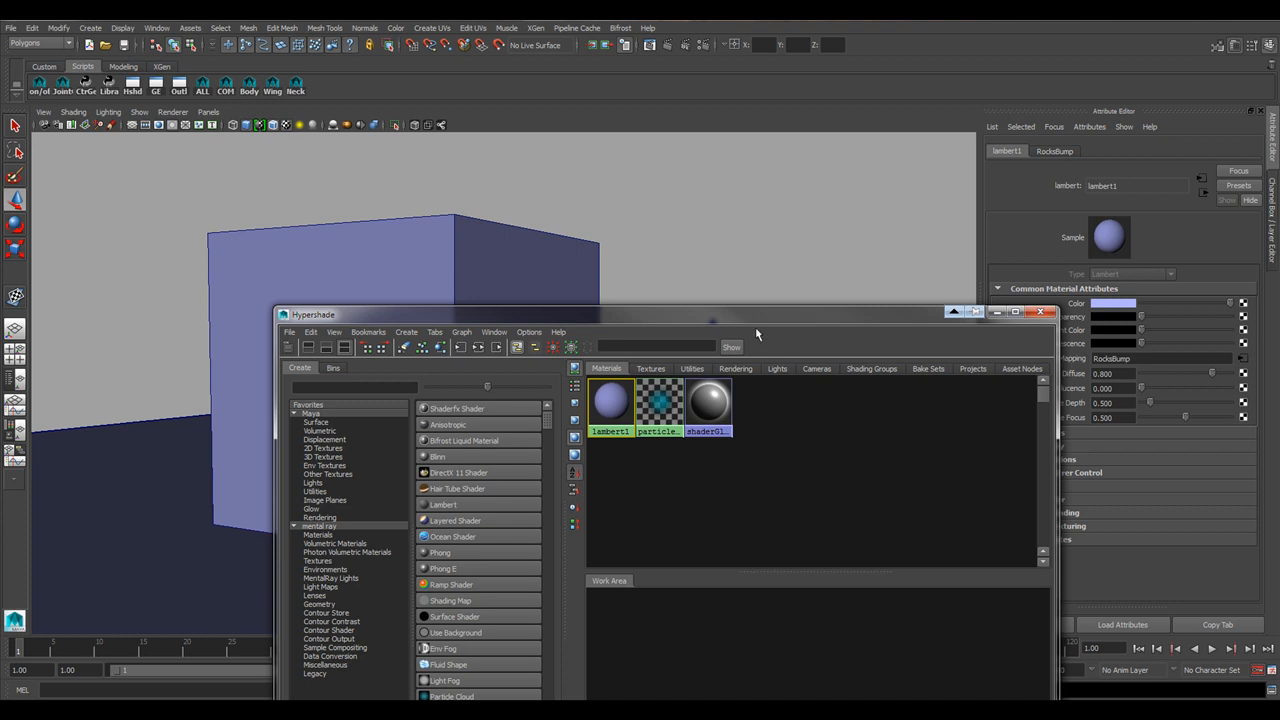
- Check the scene objects behind the Hypershade, undo the unused-node deletion and clear the work area graph
drag(757, 333, 1114, 537)
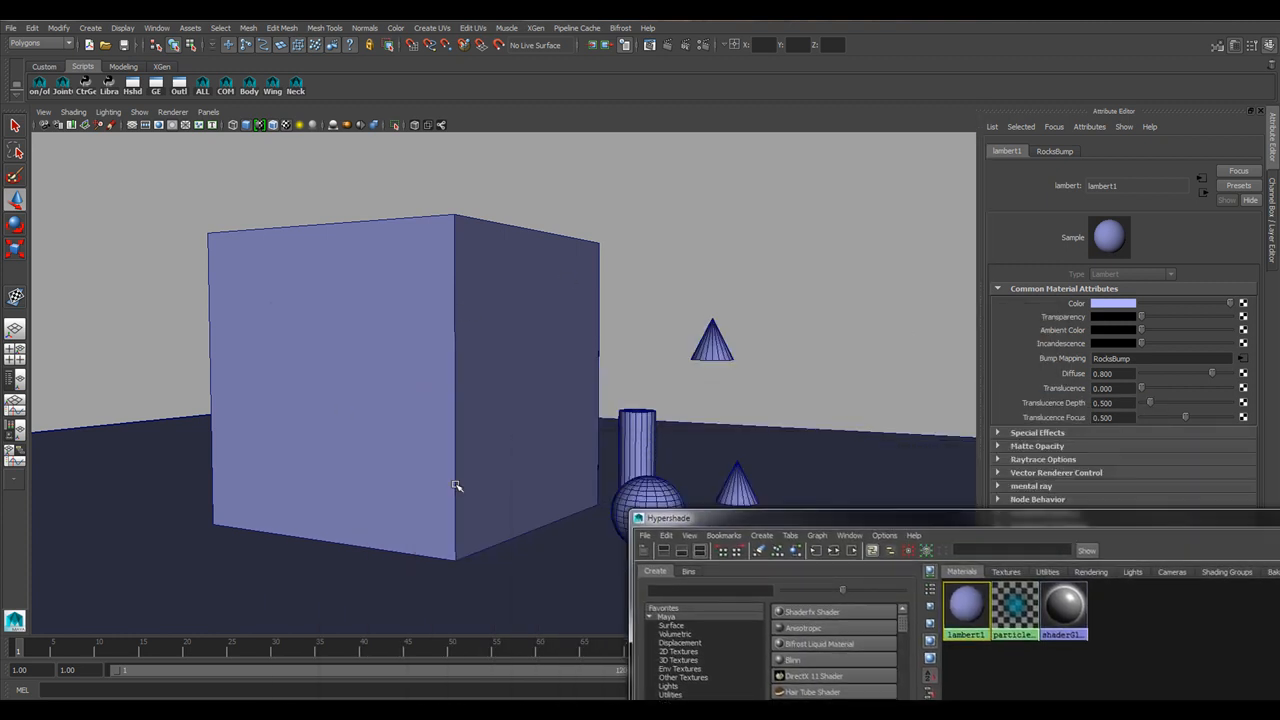
drag(974, 520, 495, 199)
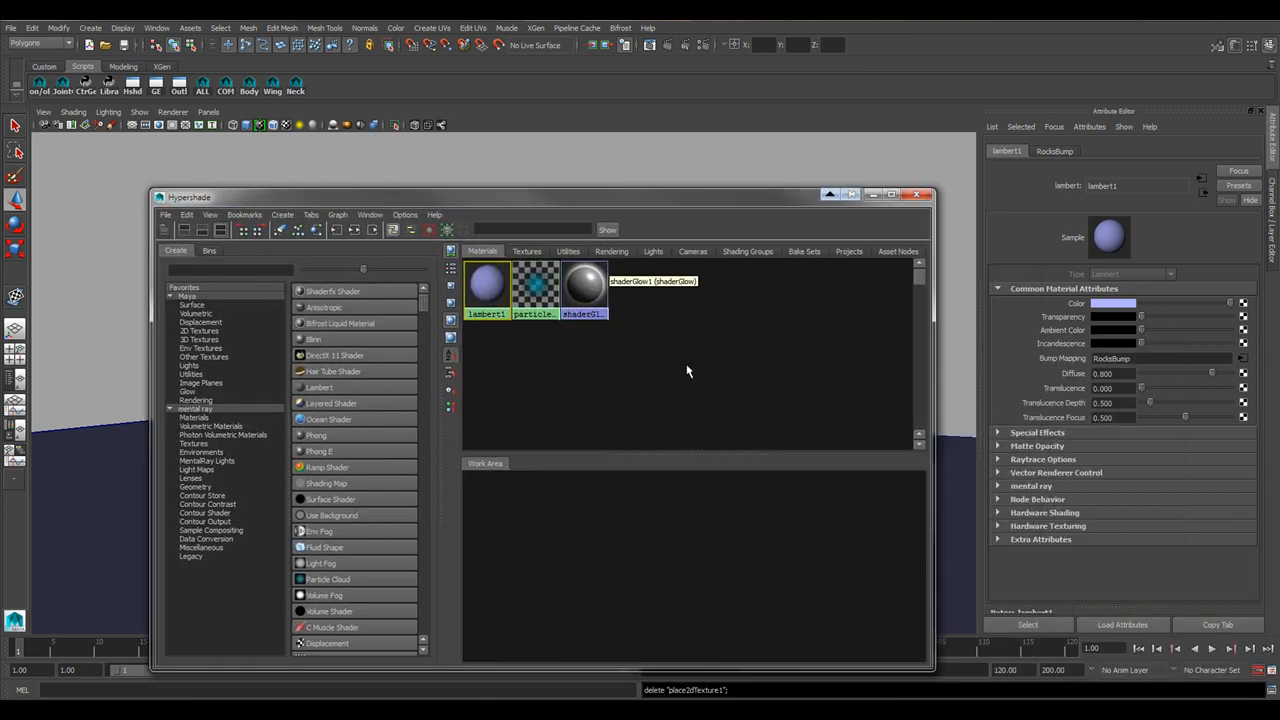
key(ctrl+z)
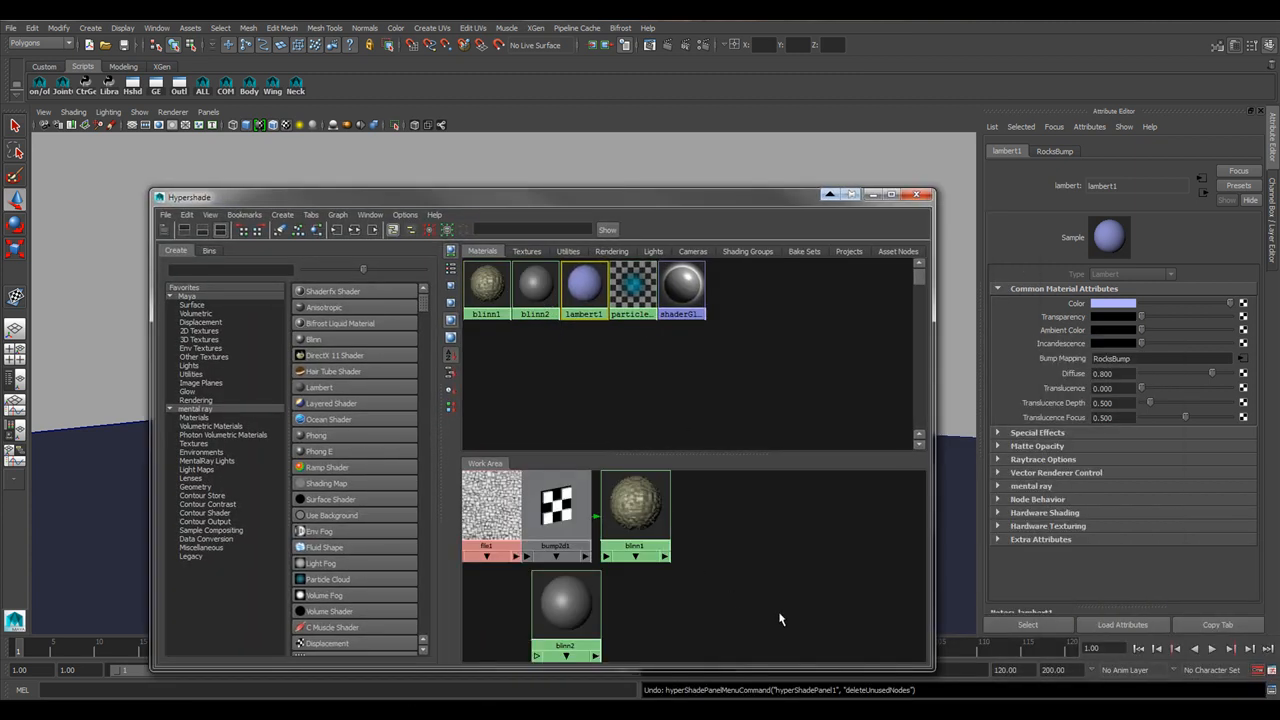
click(281, 230)
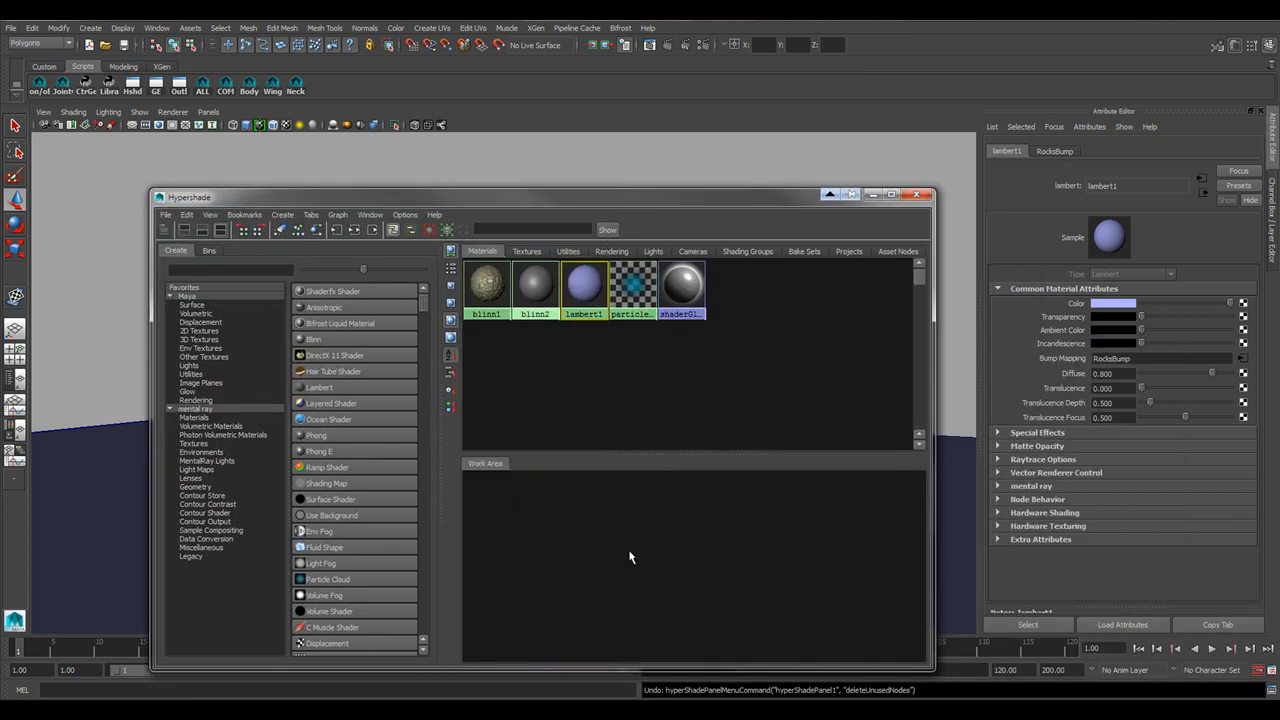
drag(504, 198, 613, 318)
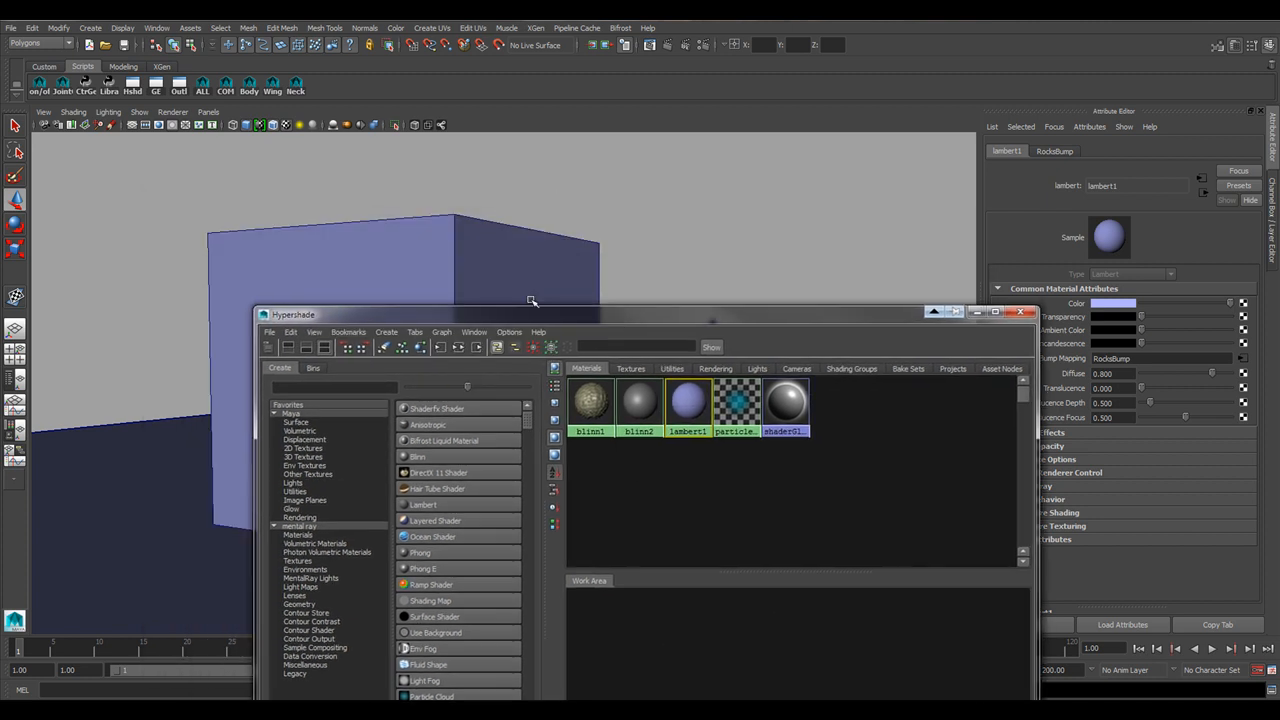
click(291, 333)
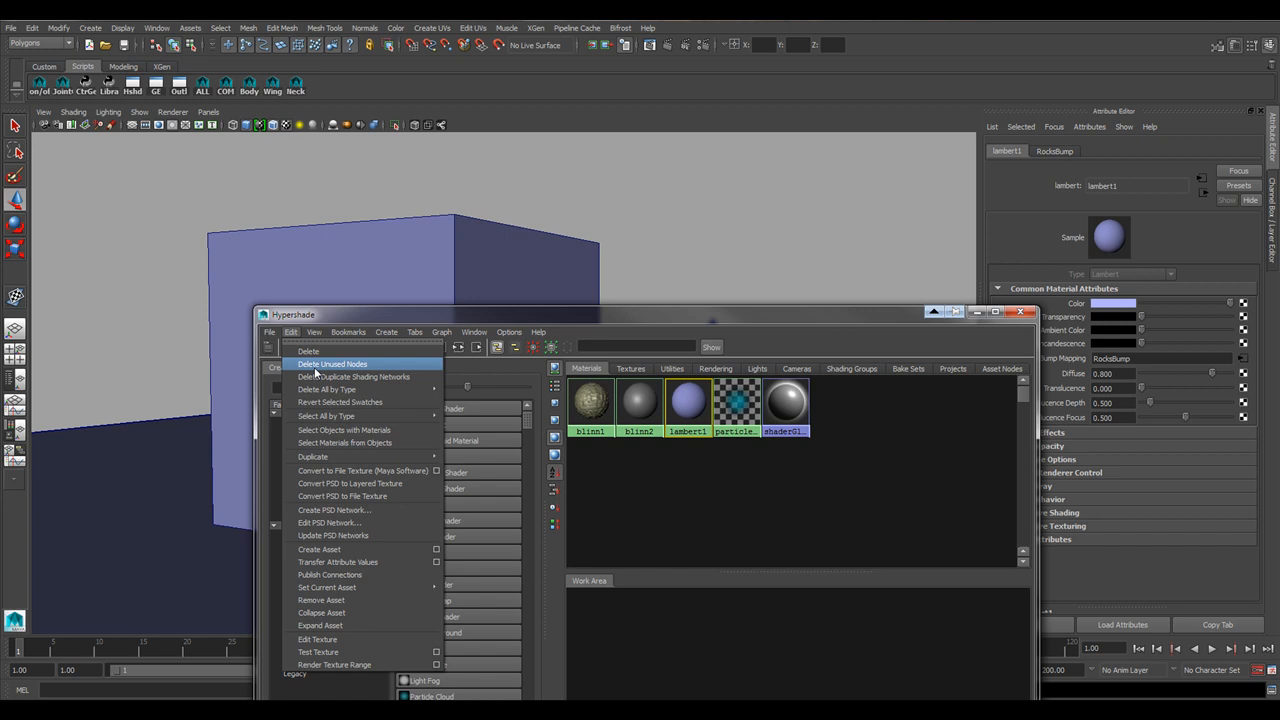
click(756, 536)
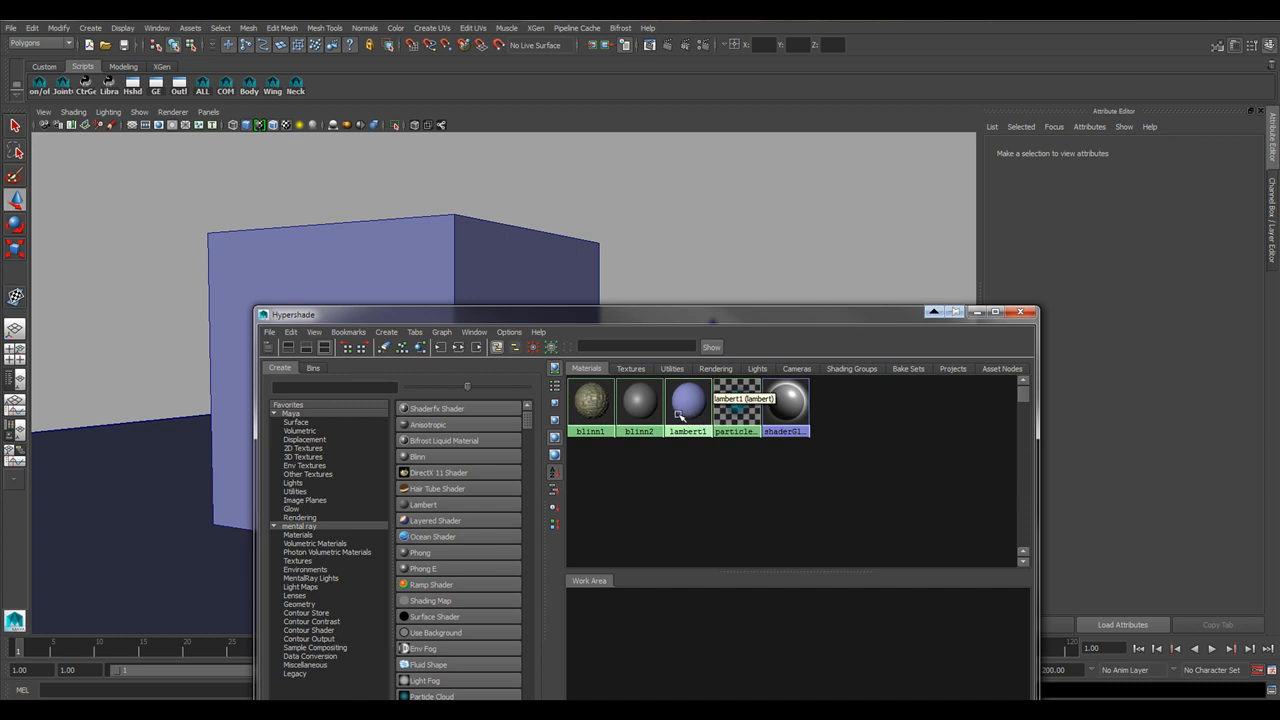
- Graph the blinn1 material's network in the work area and reposition the Hypershade so all its nodes are in view
right_click(594, 402)
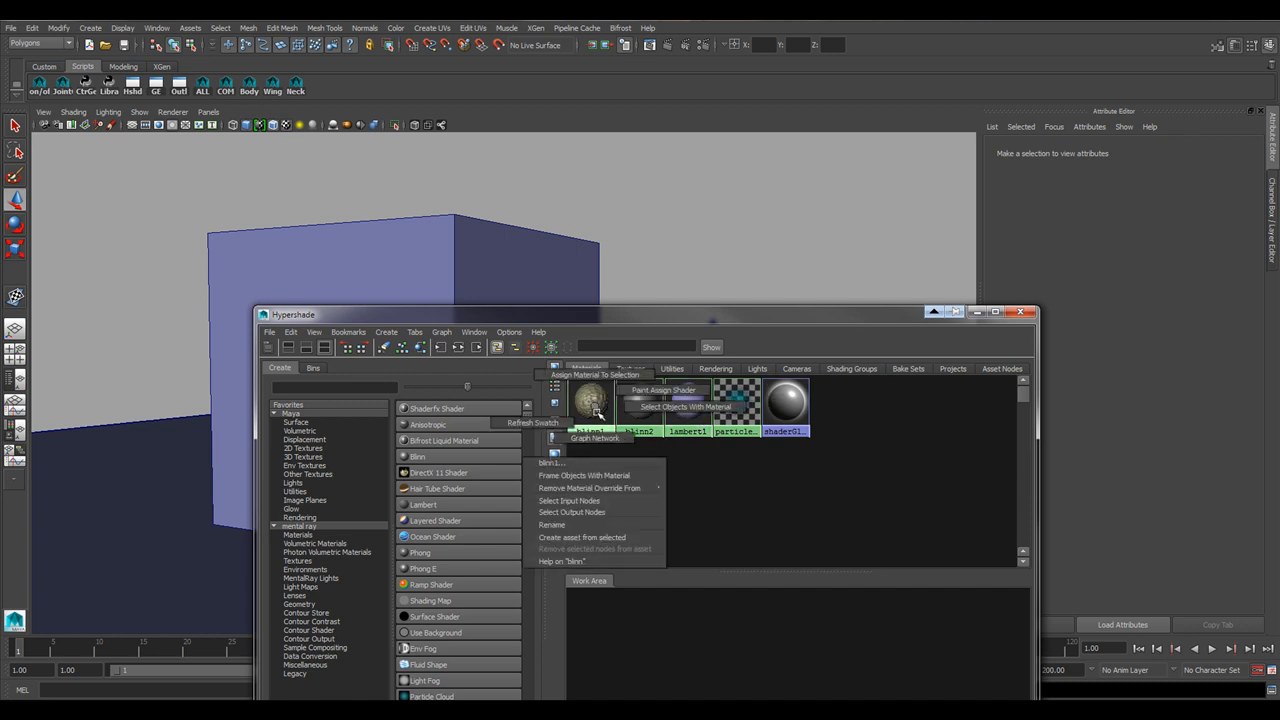
click(595, 437)
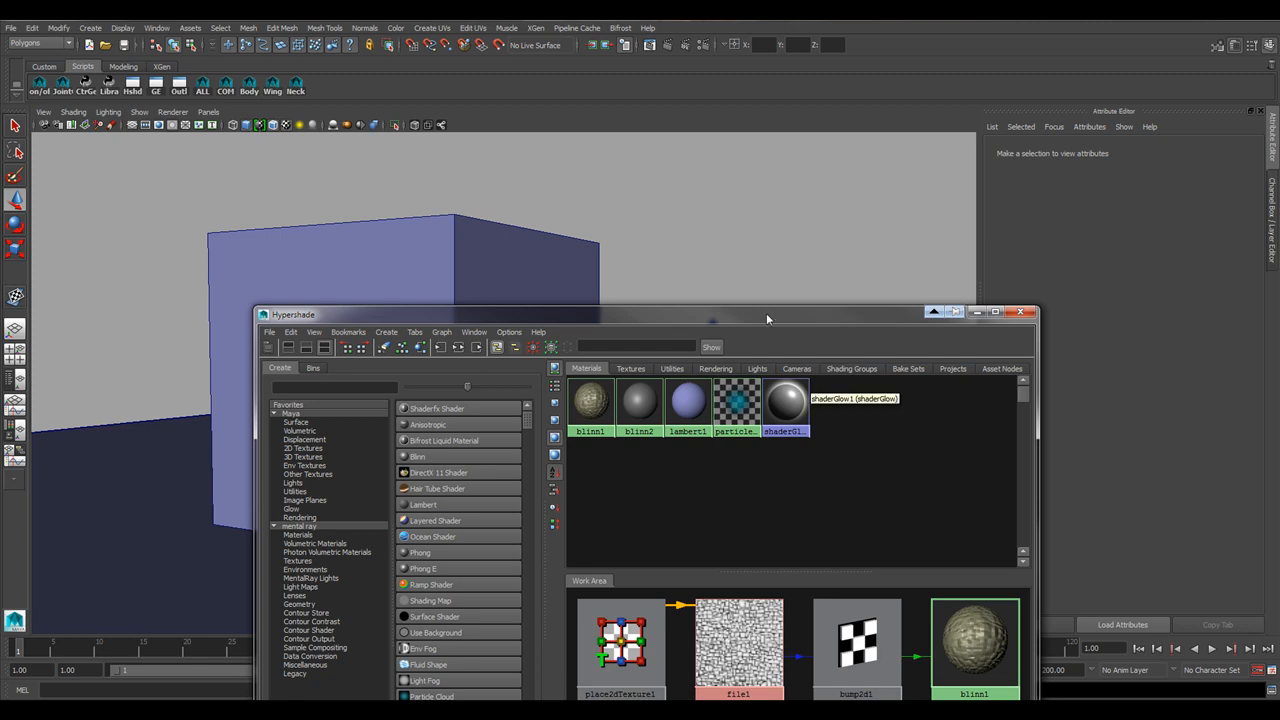
drag(720, 314, 580, 126)
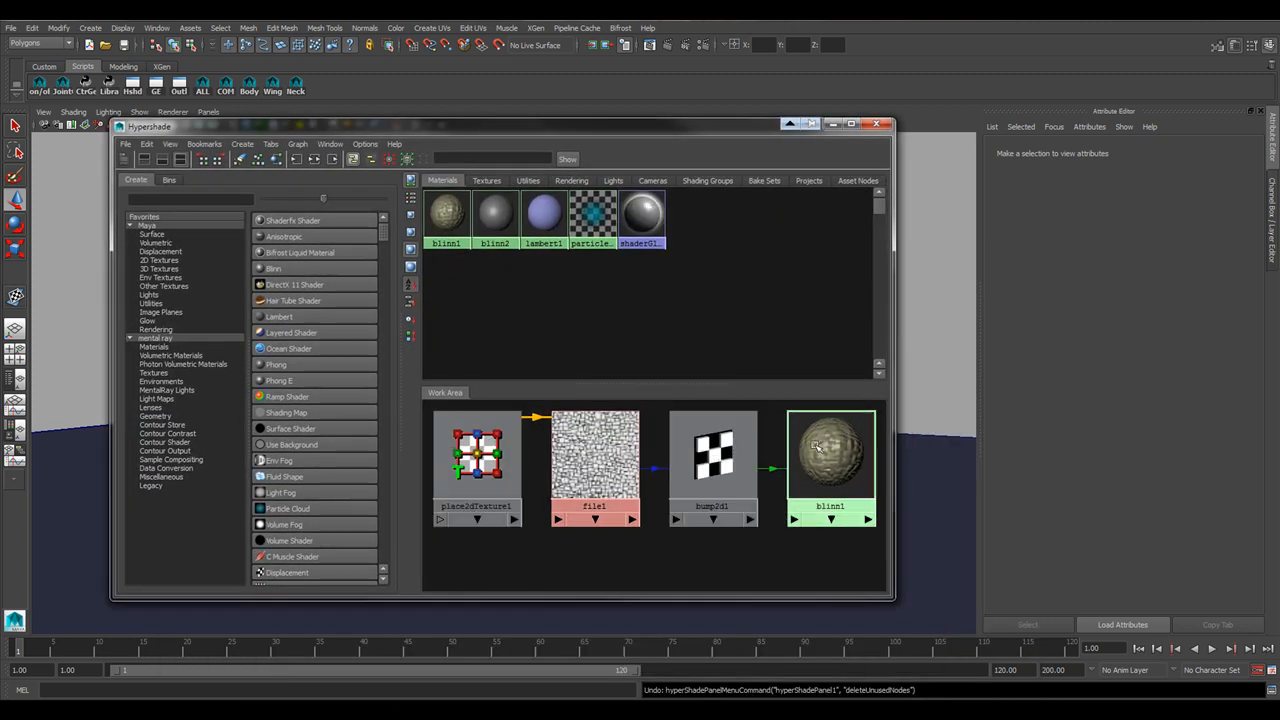
- Inspect the bump2d1, file1 and blinn1 nodes and rearrange the network's nodes in the work area
click(712, 460)
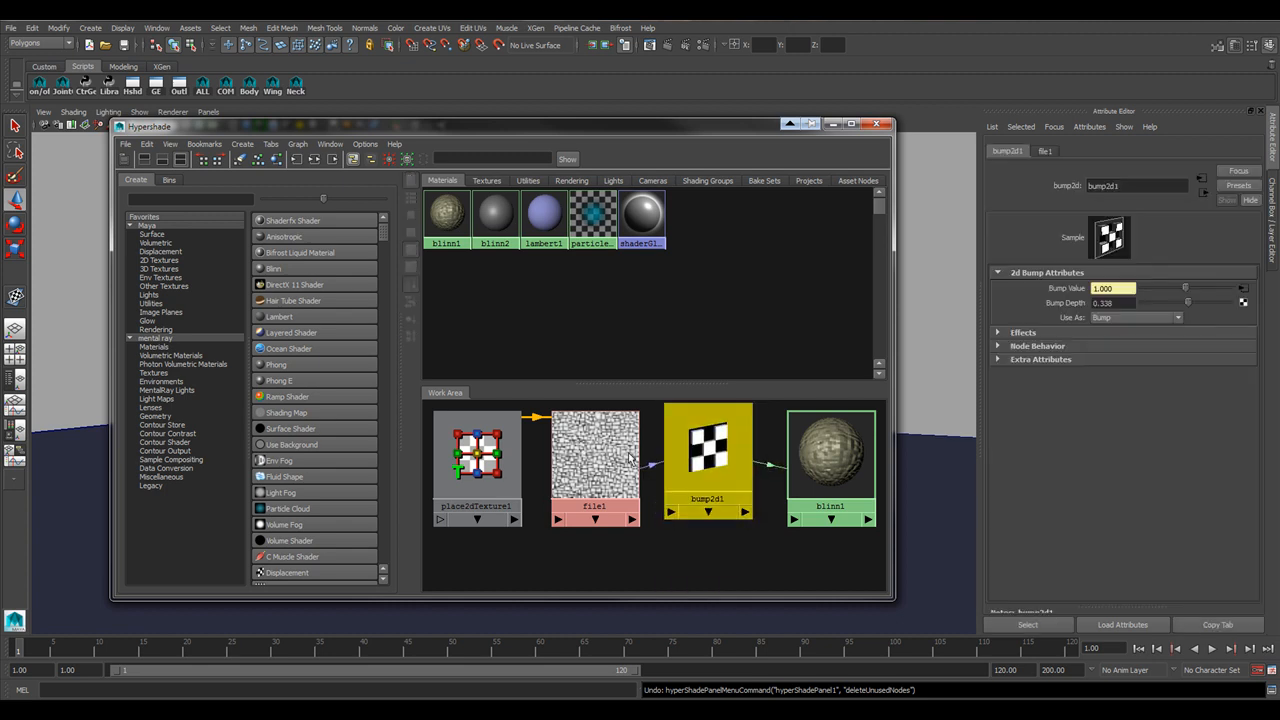
click(596, 460)
drag(490, 460, 488, 440)
drag(597, 435, 594, 450)
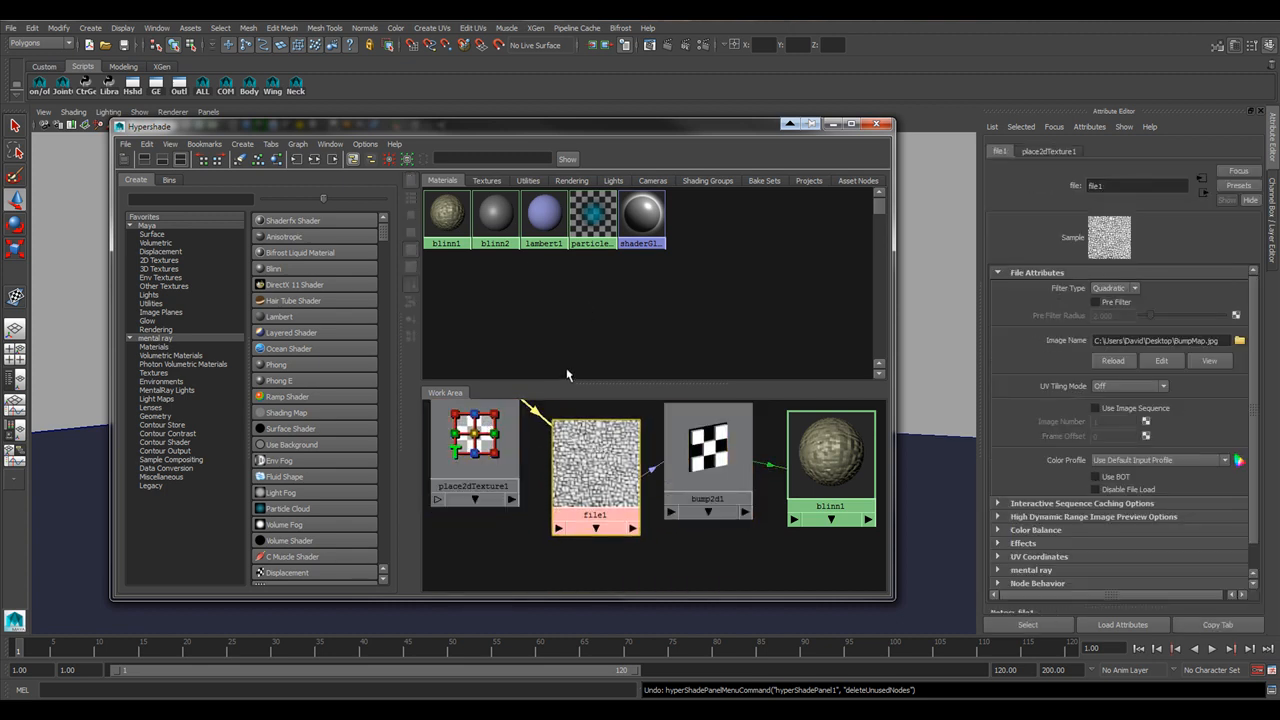
click(726, 565)
drag(830, 462, 815, 498)
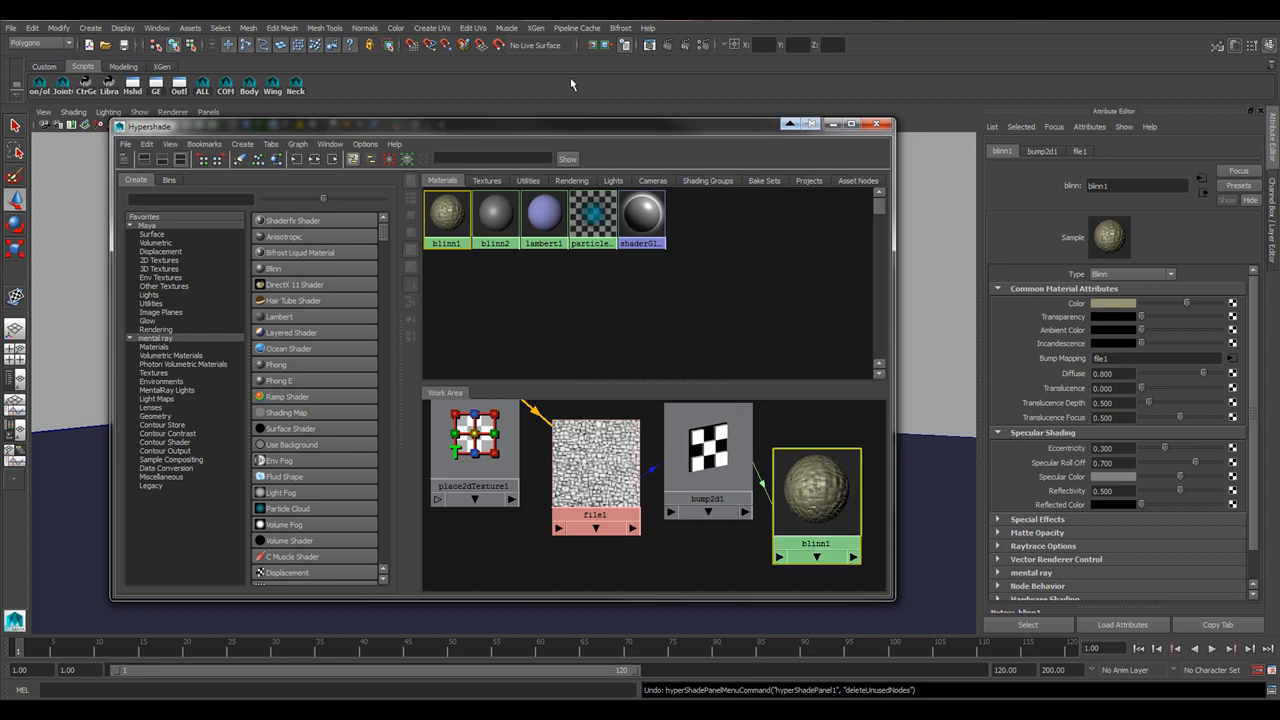
- Move the Hypershade aside to examine the scene objects, and bring it back over the viewport
drag(541, 124, 1181, 170)
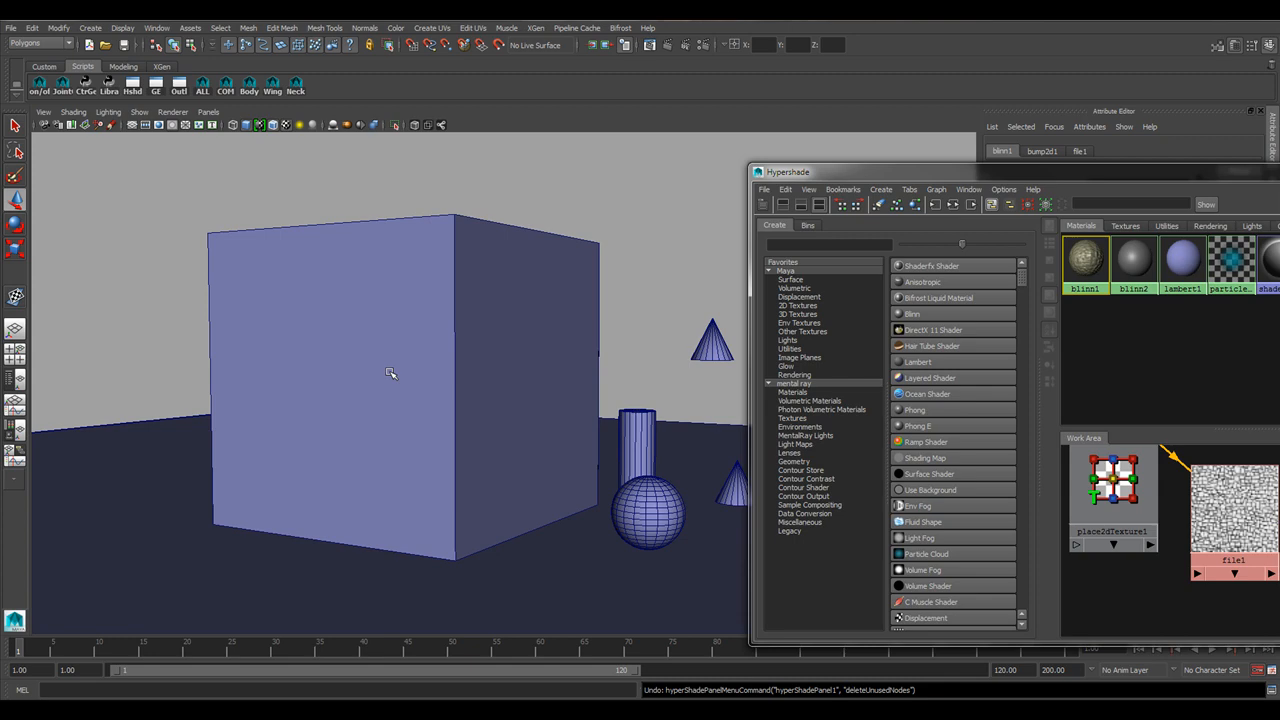
drag(1052, 173, 553, 180)
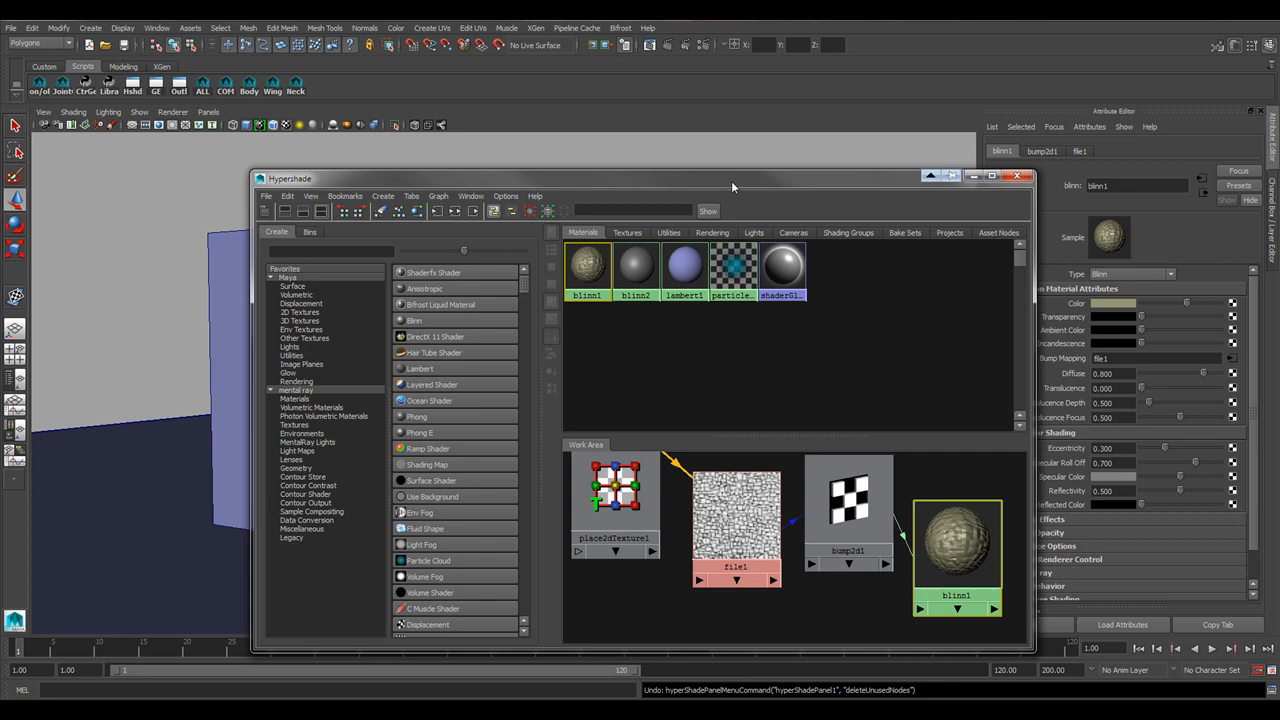
drag(731, 180, 728, 456)
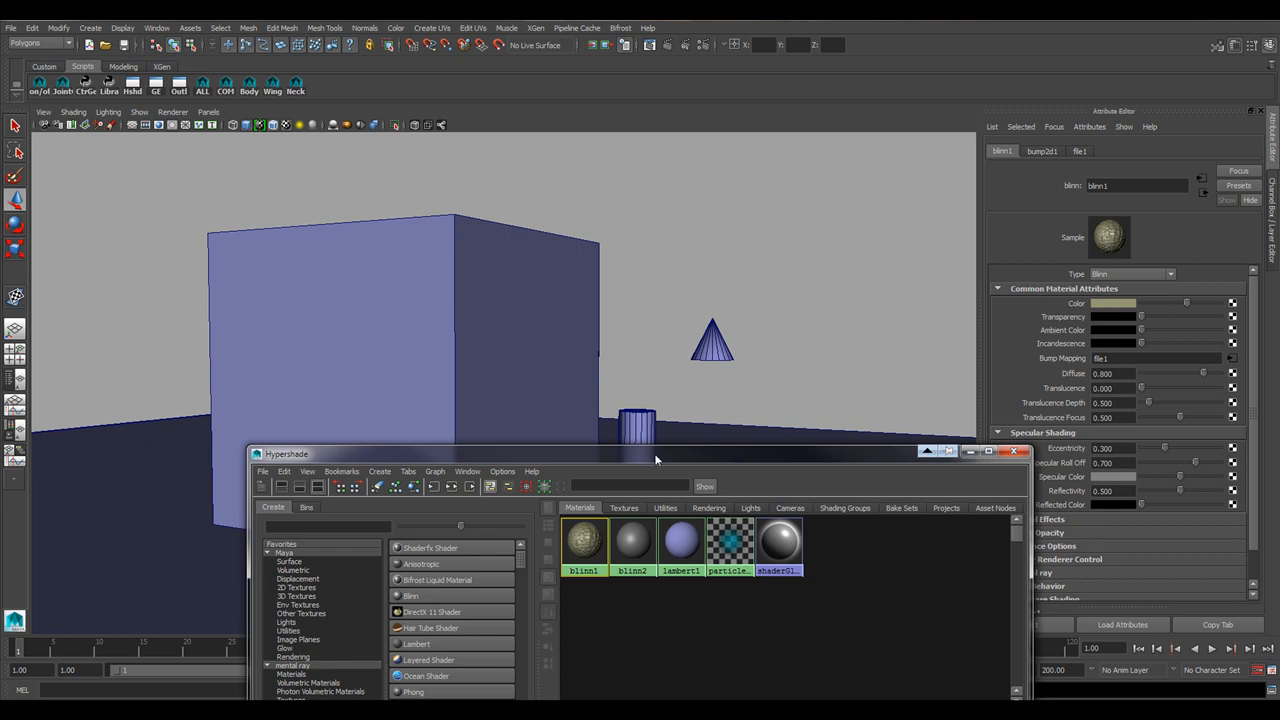
drag(654, 453, 544, 219)
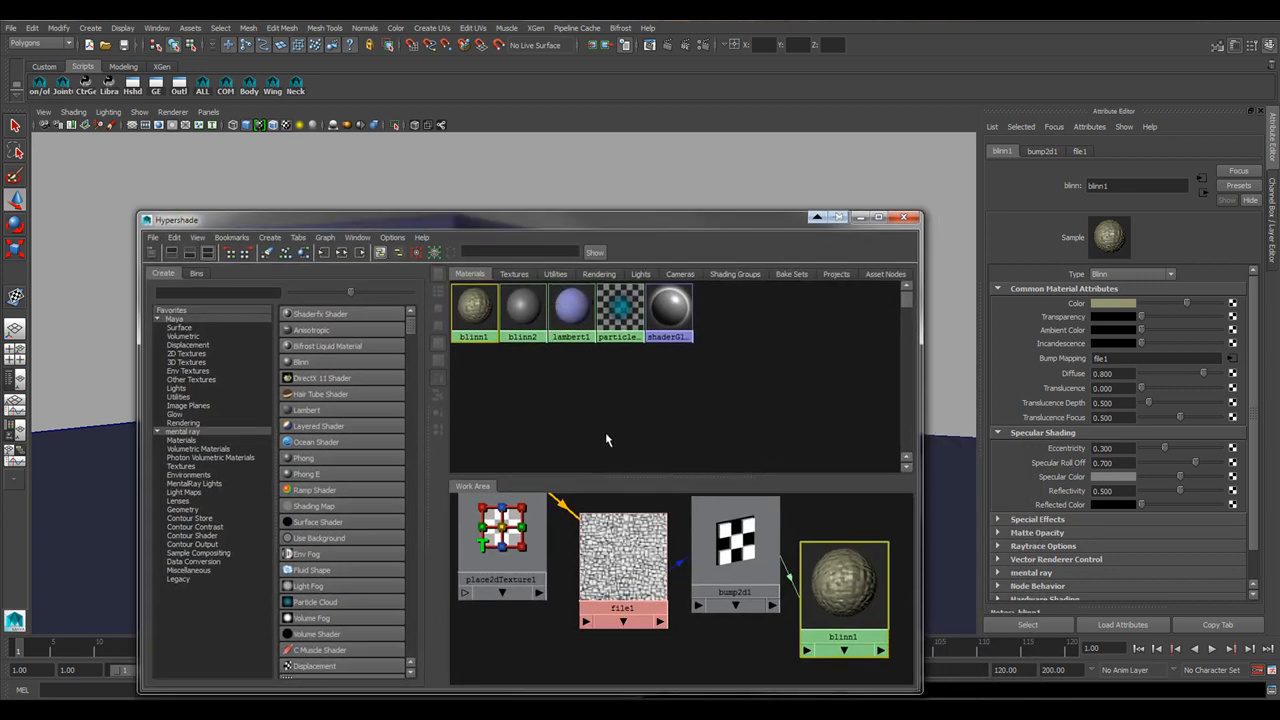
- Deselect the graphed nodes and compare the Hypershade's materials with its shading groups, leaving the shading groups displayed
click(629, 657)
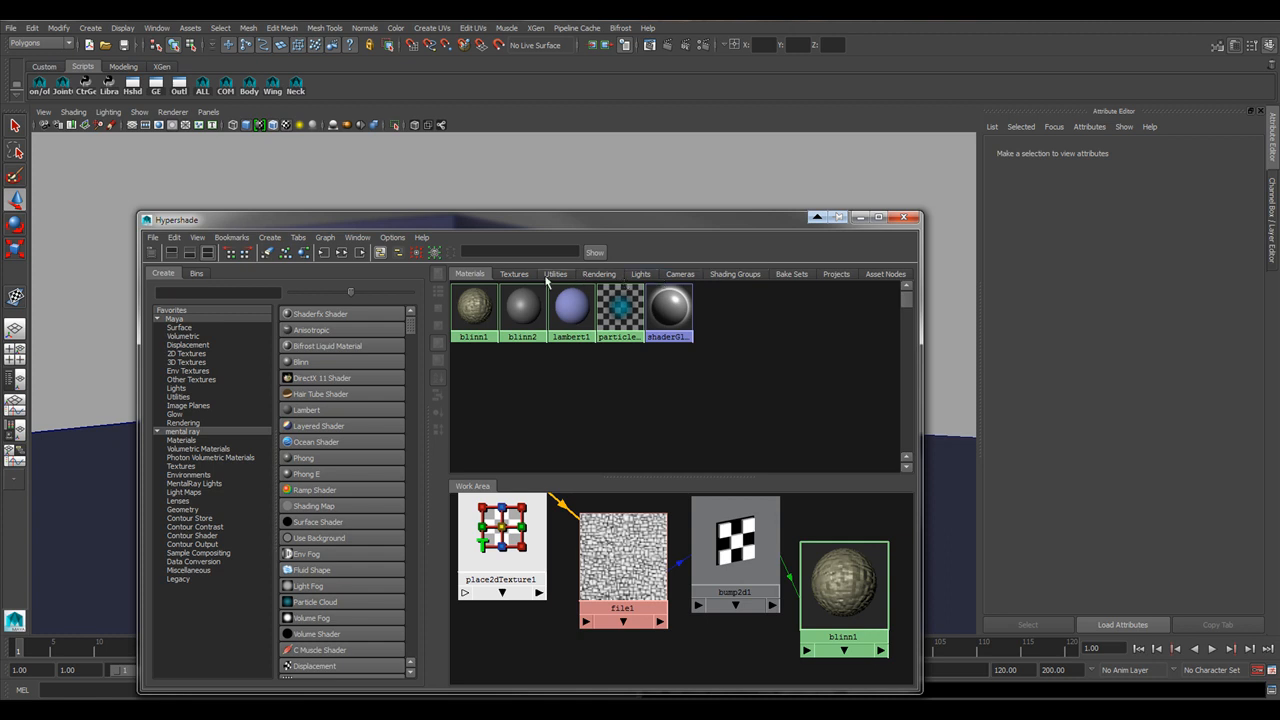
click(733, 276)
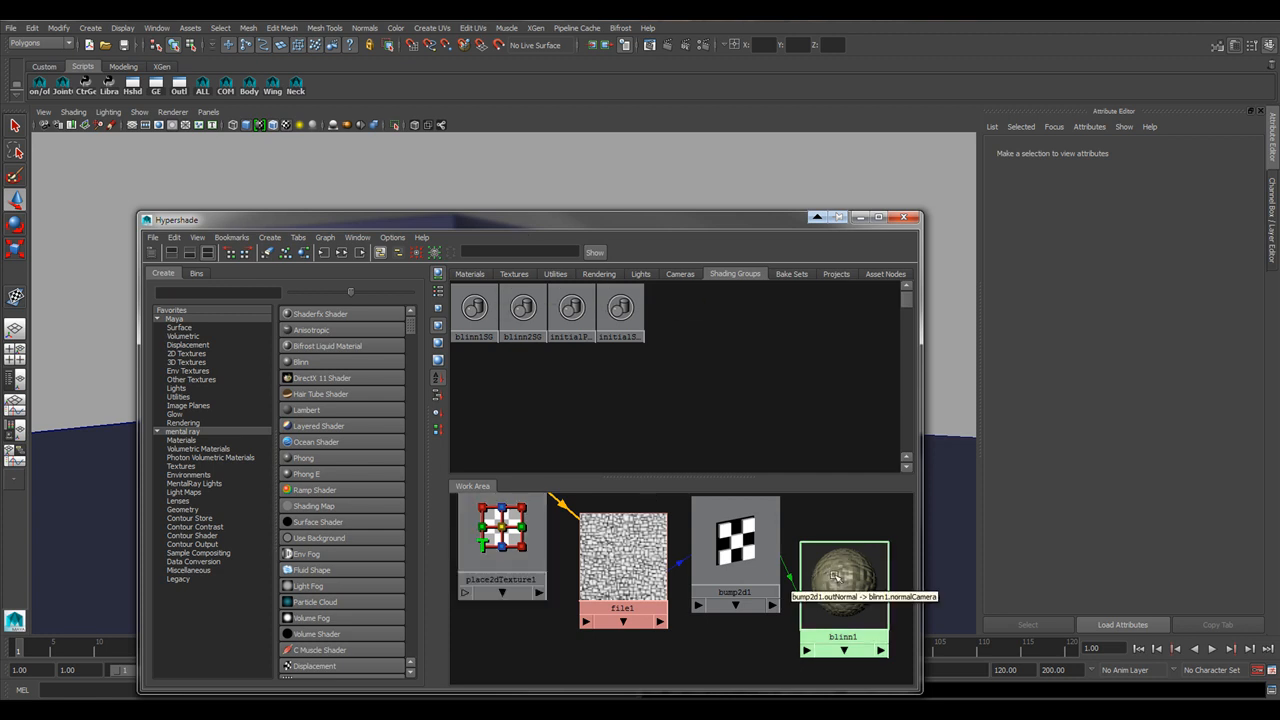
click(471, 274)
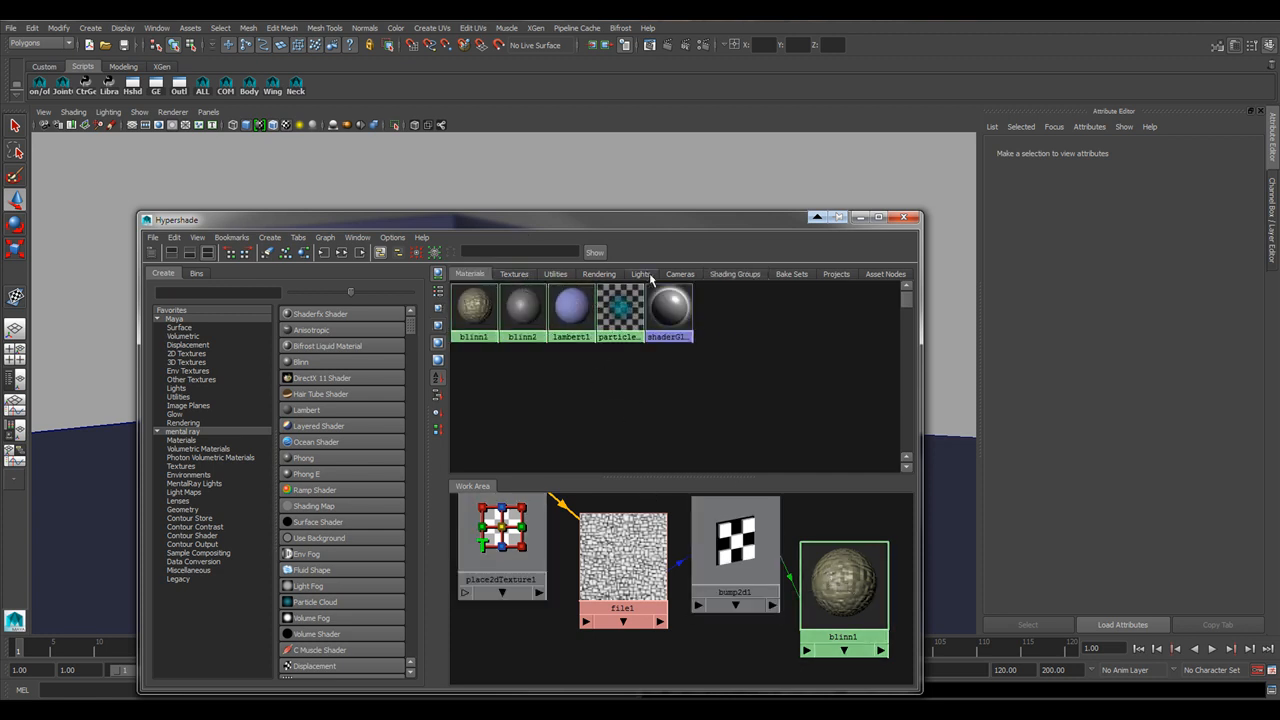
click(735, 274)
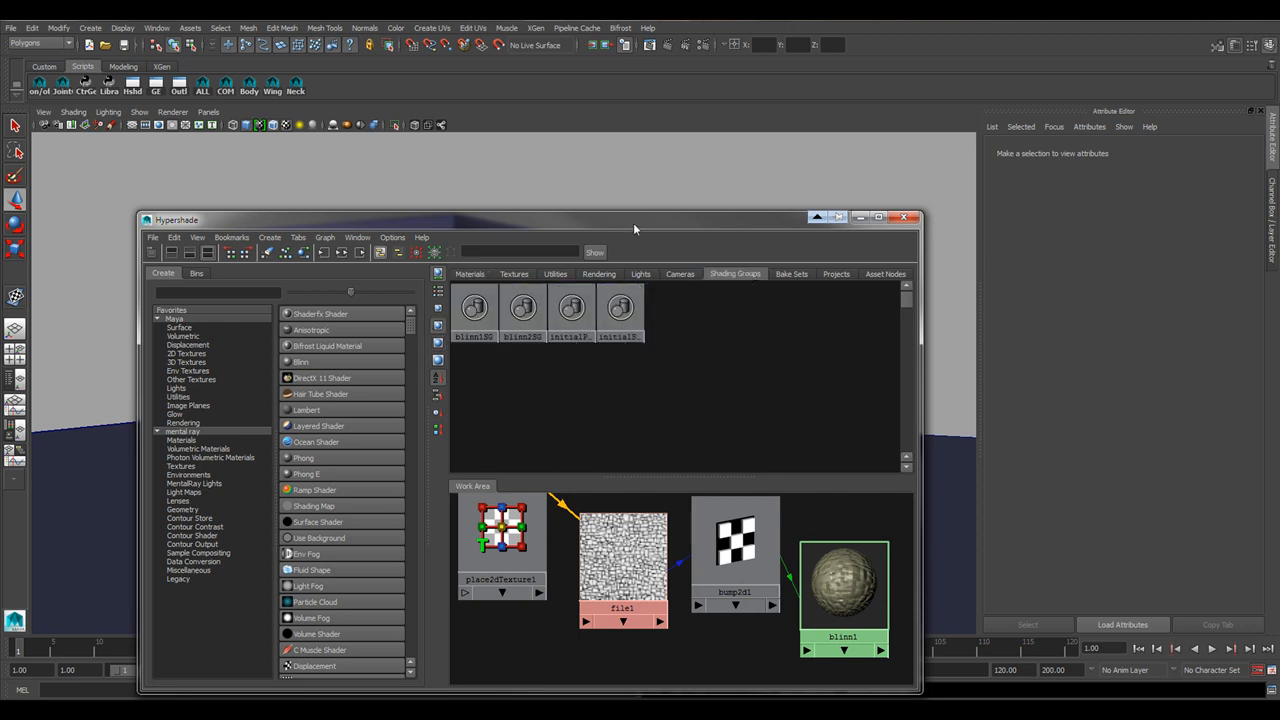
- Uncover the cube behind the Hypershade and try to delete the initialParticleSE shading group
drag(633, 222, 616, 475)
click(580, 362)
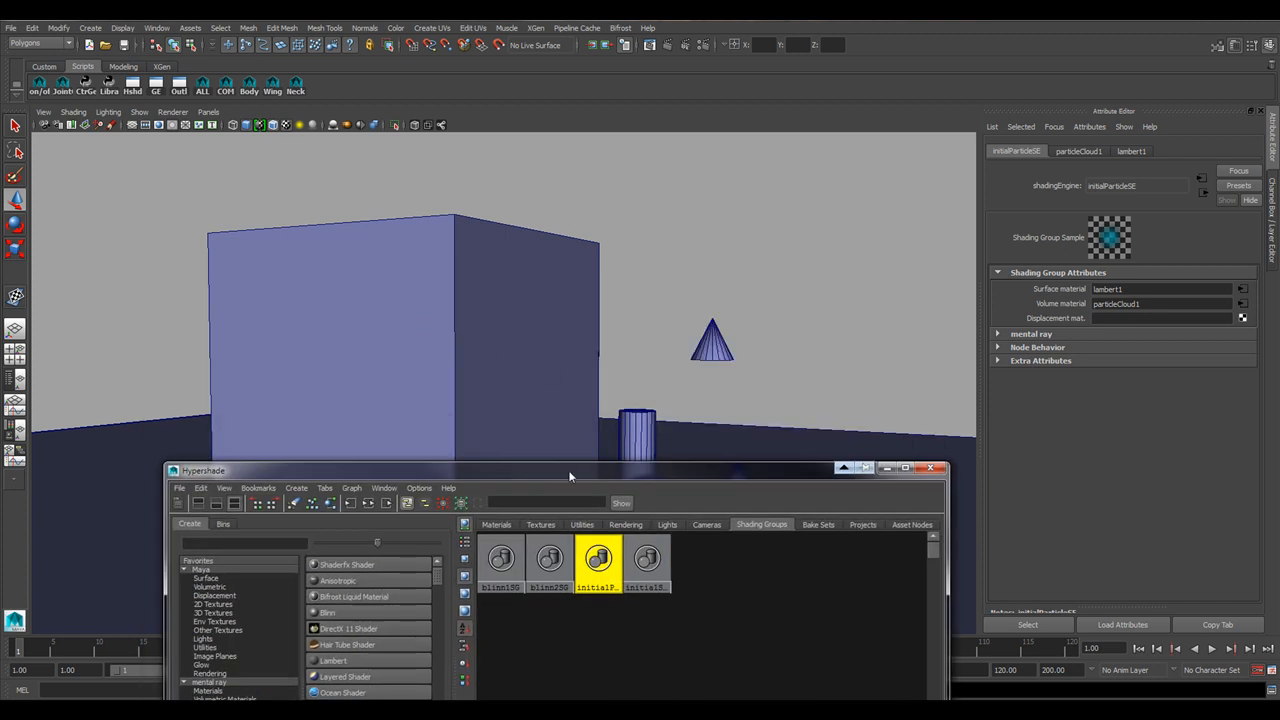
key(Delete)
- Delete the blinn2SG shading group and undo it, and do the same with blinn1SG
click(553, 560)
key(Delete)
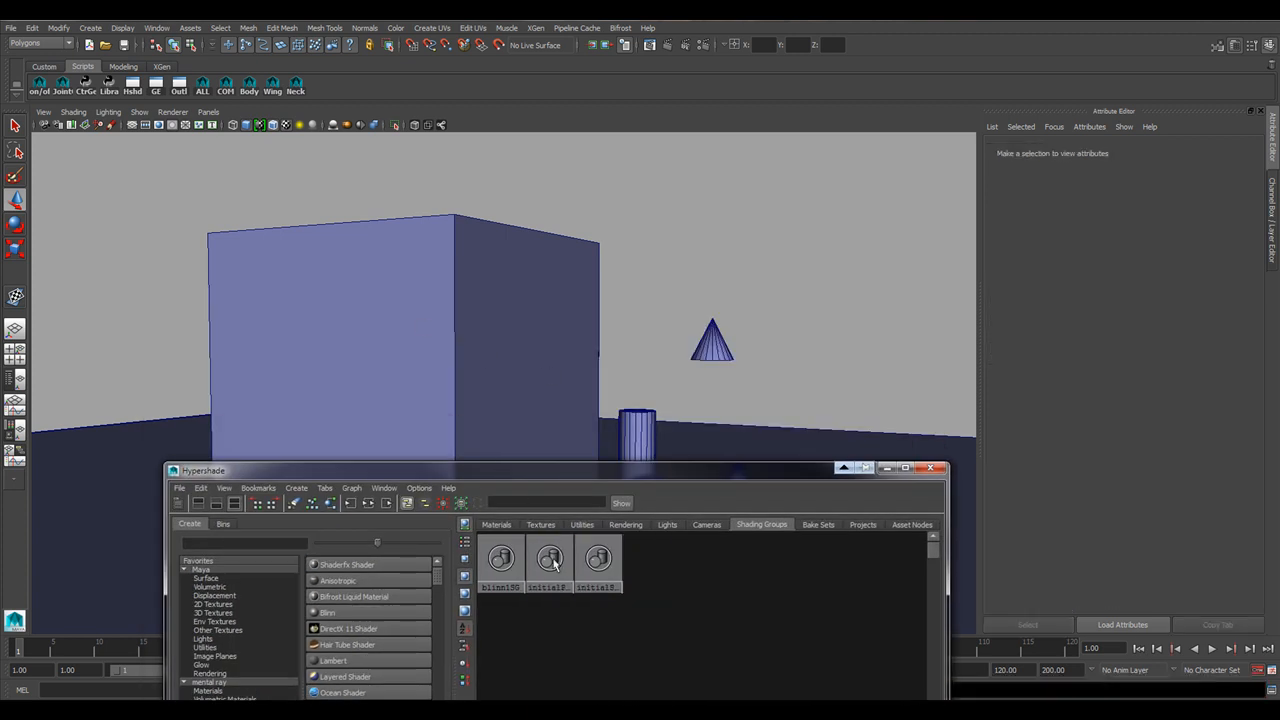
key(ctrl+z)
click(505, 562)
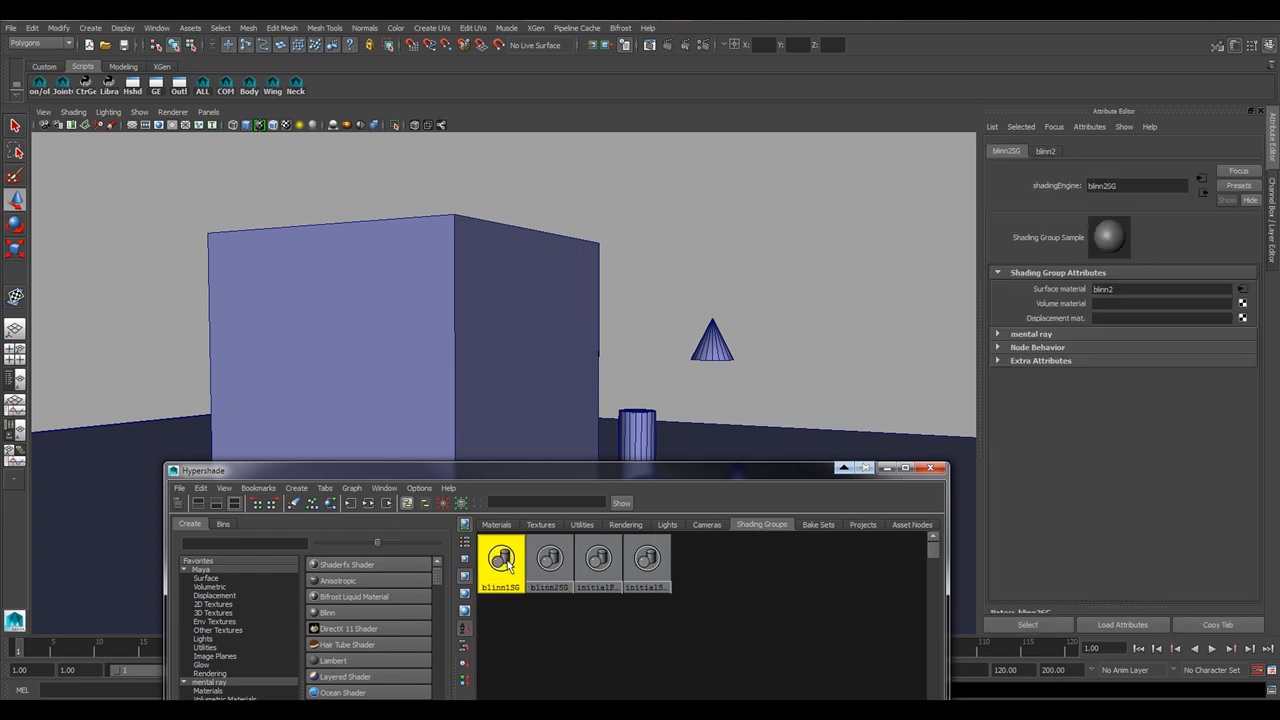
key(Delete)
key(ctrl+z)
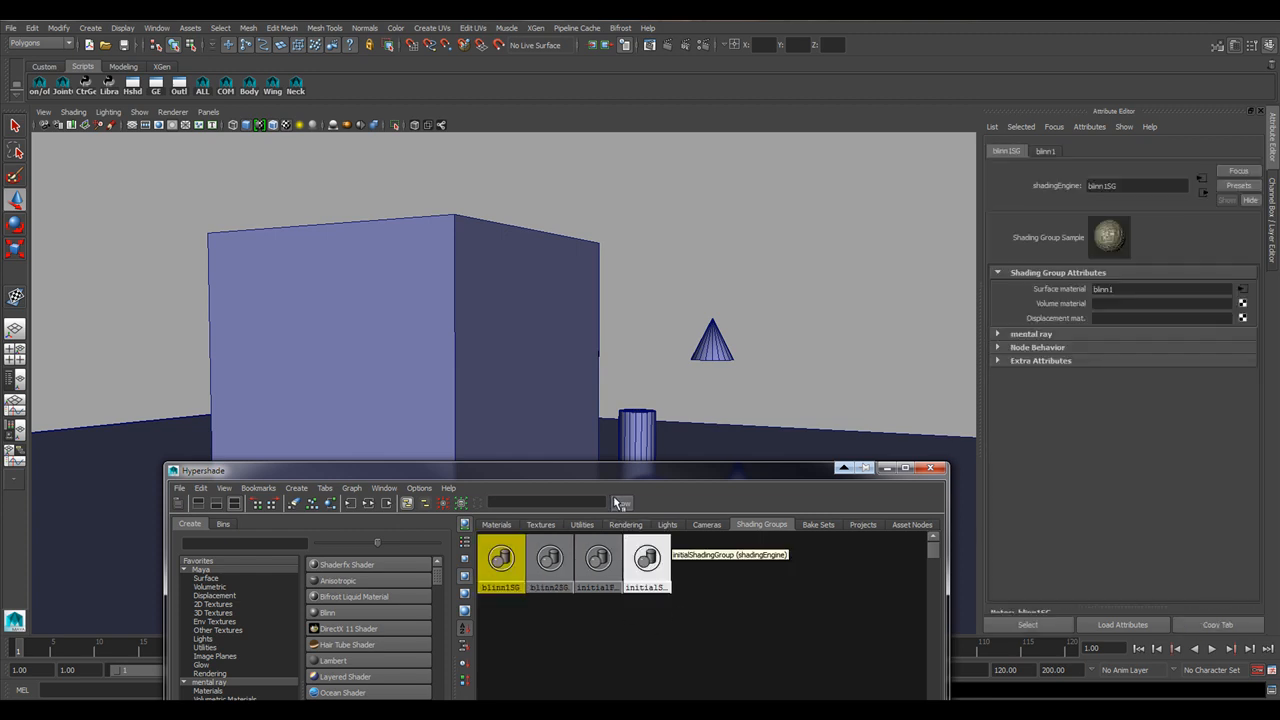
- Return to the Hypershade's materials and assign blinn1 to the sphere in front of the cylinder
drag(618, 469, 712, 204)
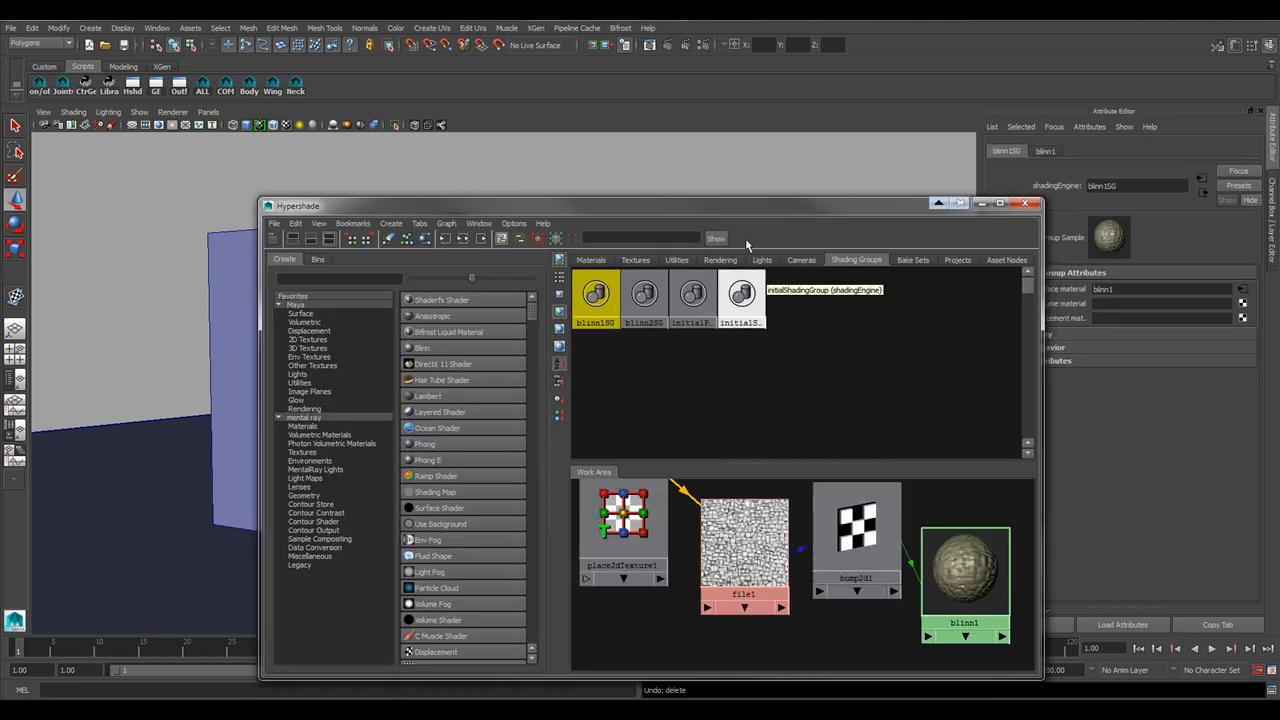
click(590, 259)
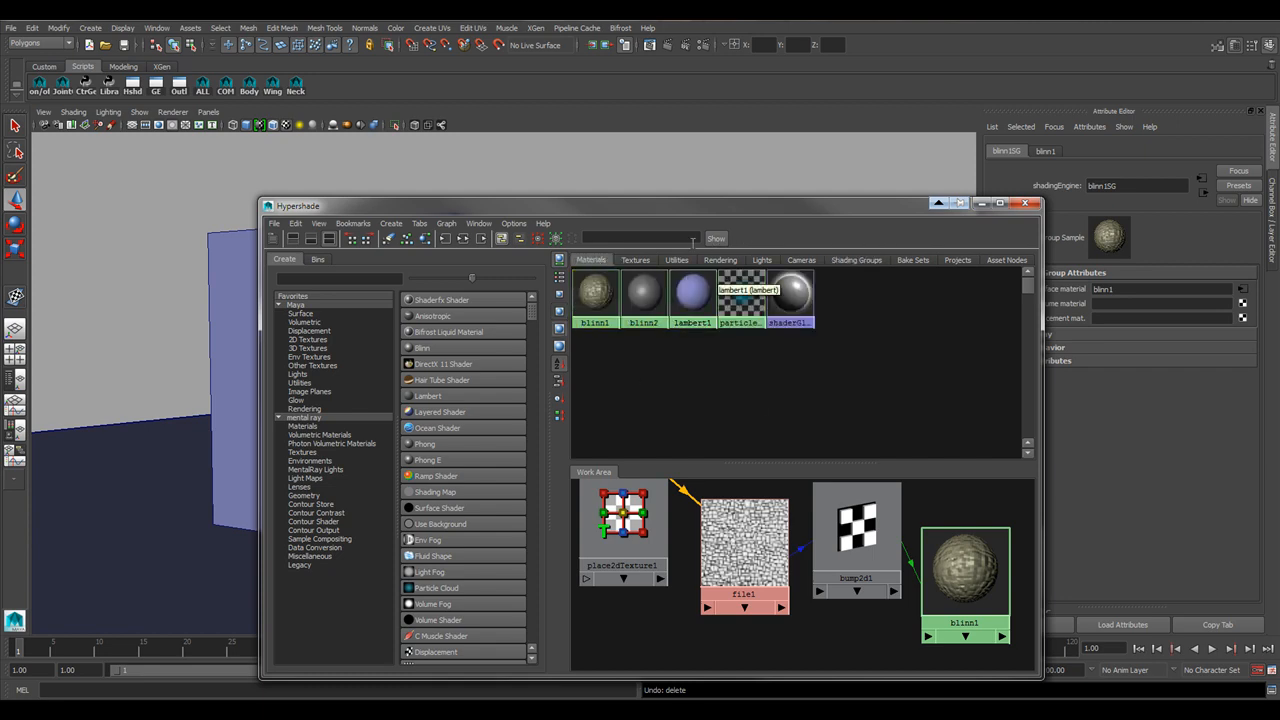
drag(677, 212, 791, 422)
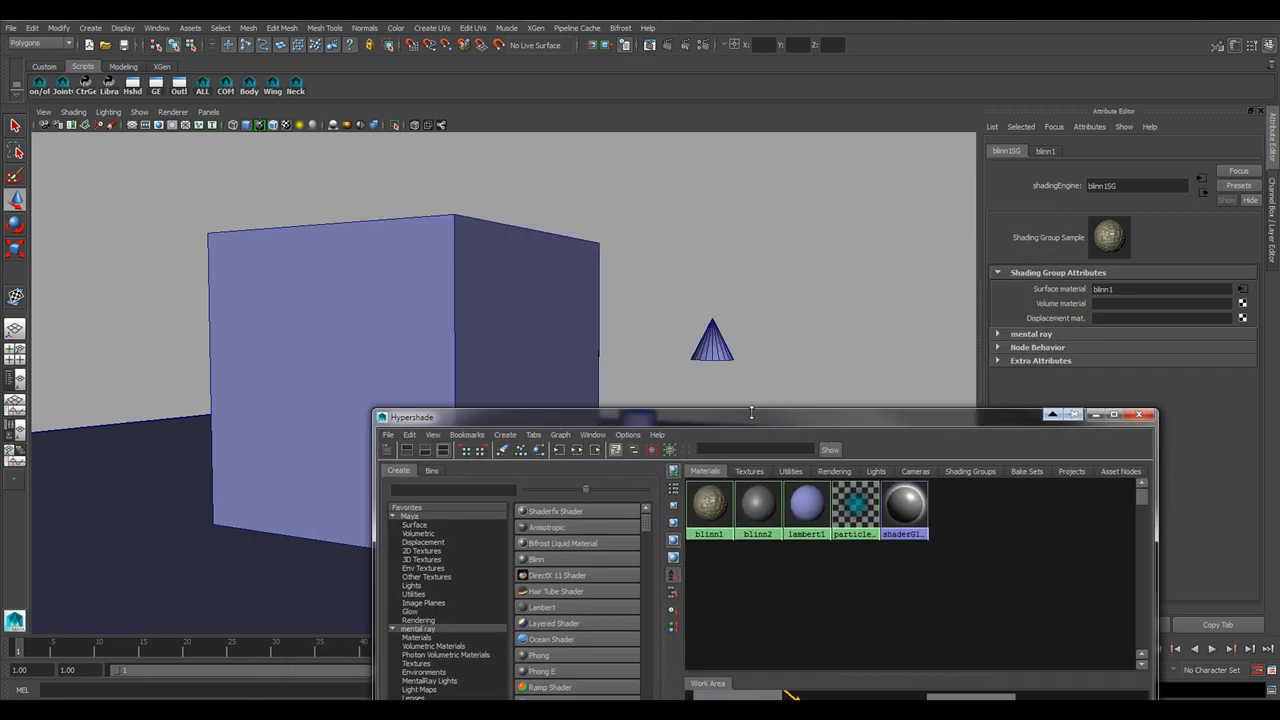
click(479, 295)
drag(641, 428, 941, 265)
click(648, 512)
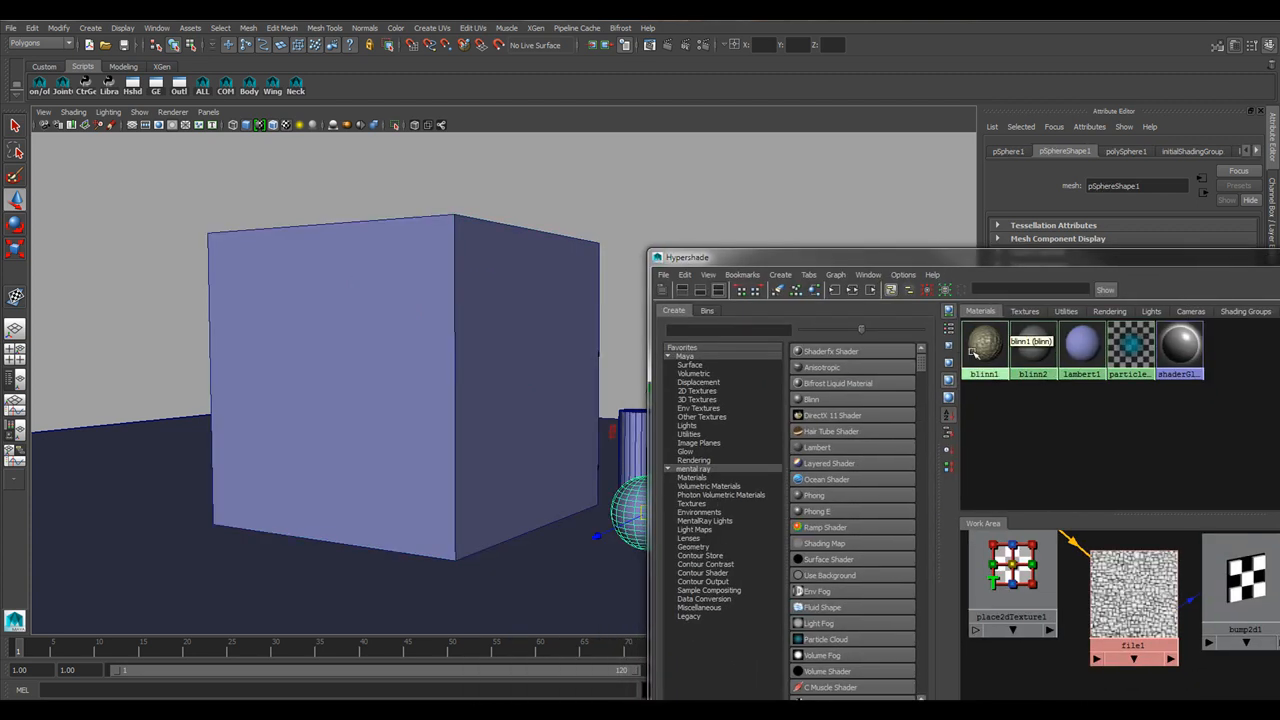
right_drag(980, 350, 974, 319)
drag(916, 261, 1021, 234)
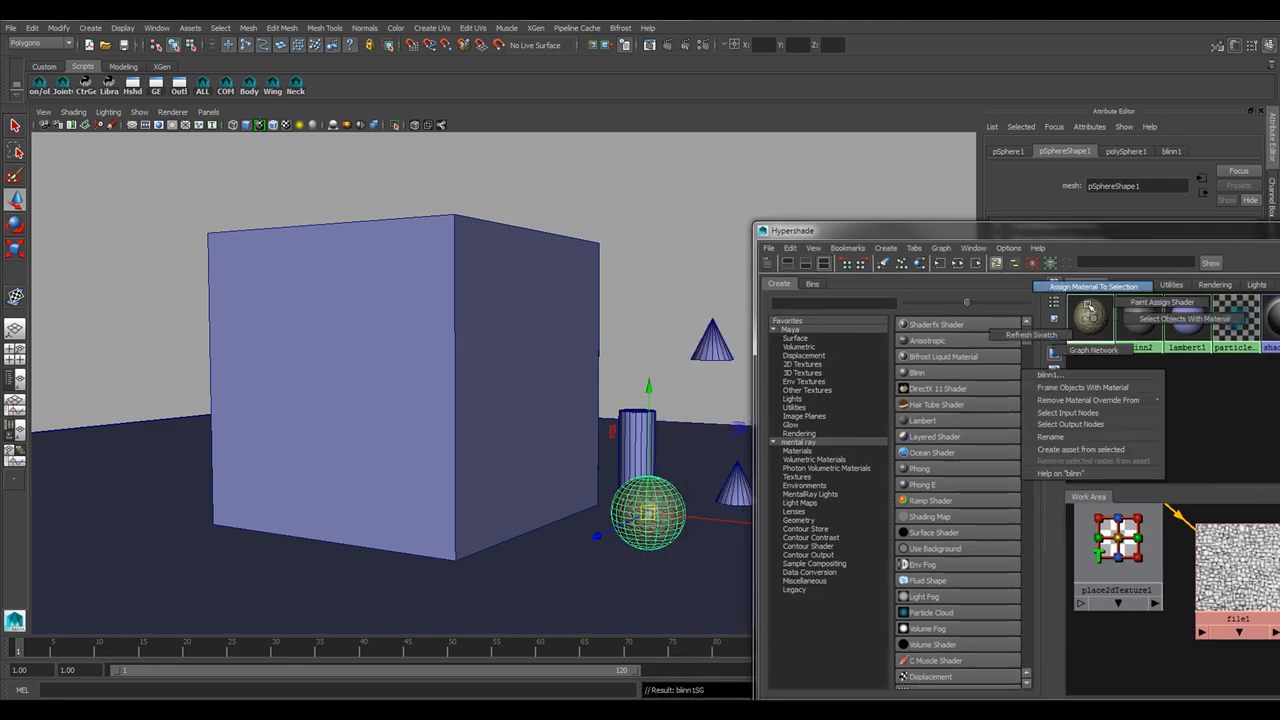
right_drag(1093, 318, 1084, 292)
- Deselect the sphere and turn off the wireframe overlay on the shaded objects in the viewport
click(696, 294)
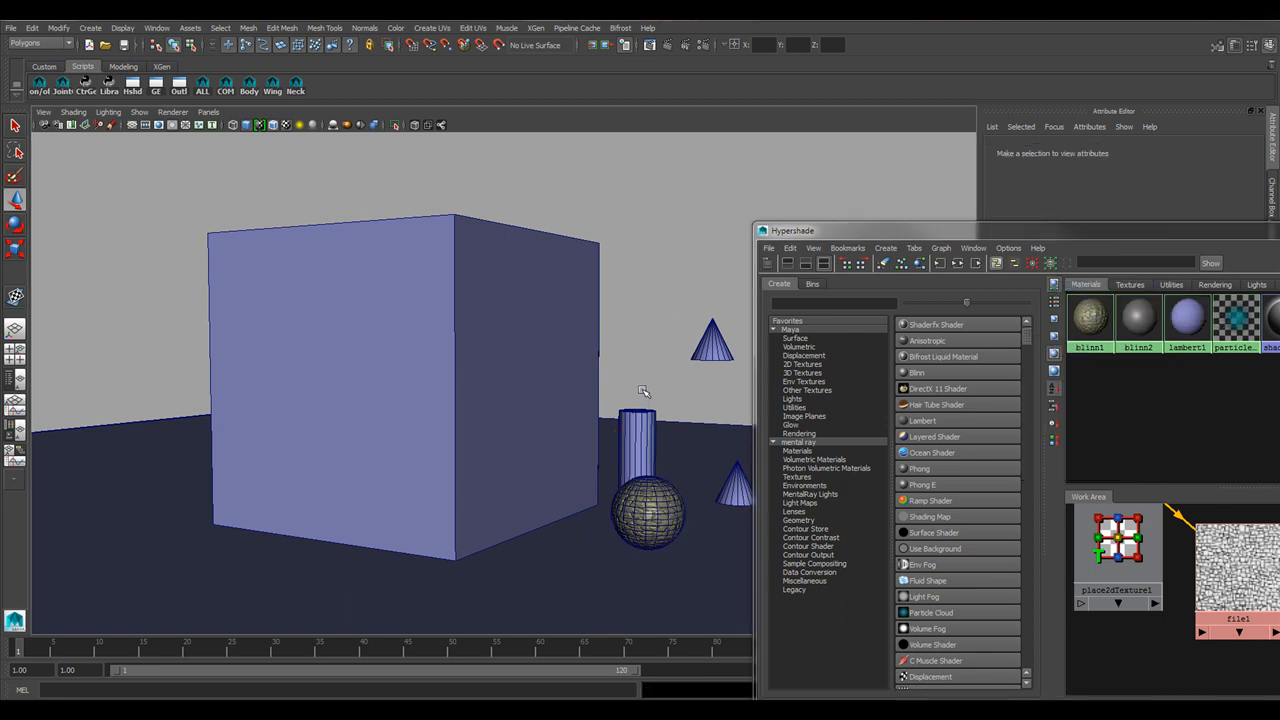
click(272, 124)
drag(958, 231, 983, 205)
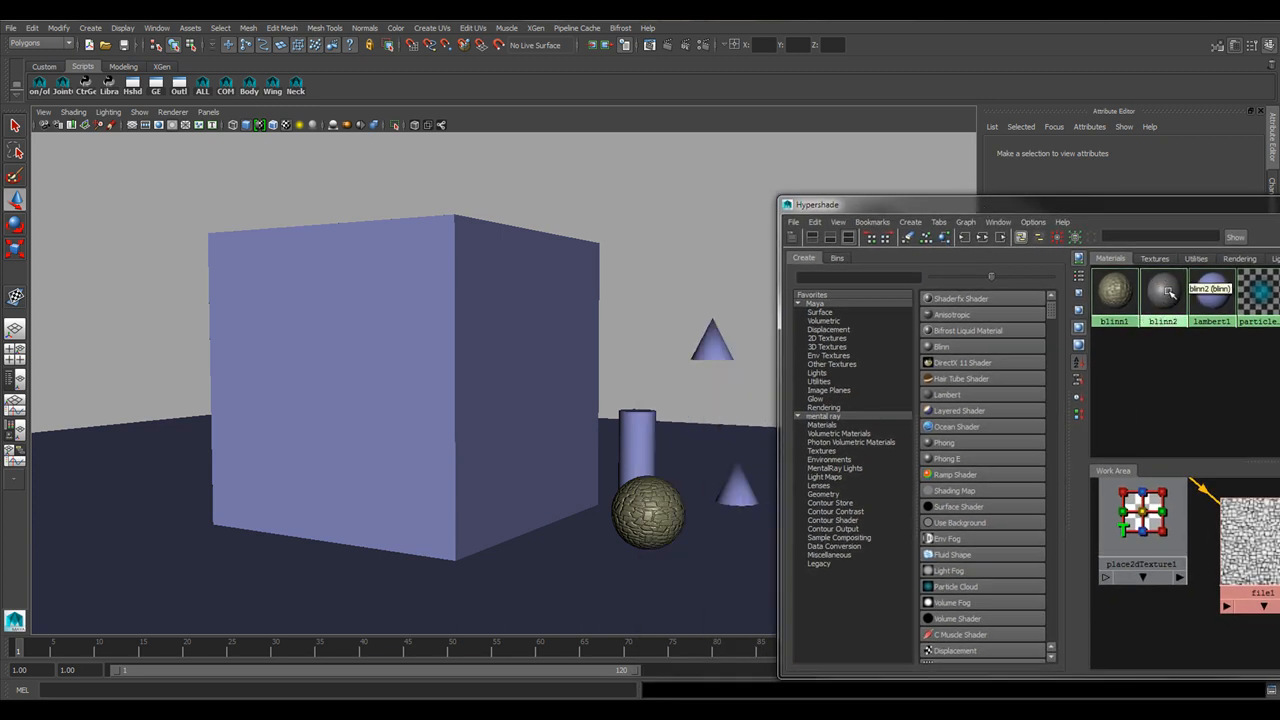
- With nothing selected, apply blinn2 directly onto the sphere in the viewport, and replace it with blinn1
click(662, 510)
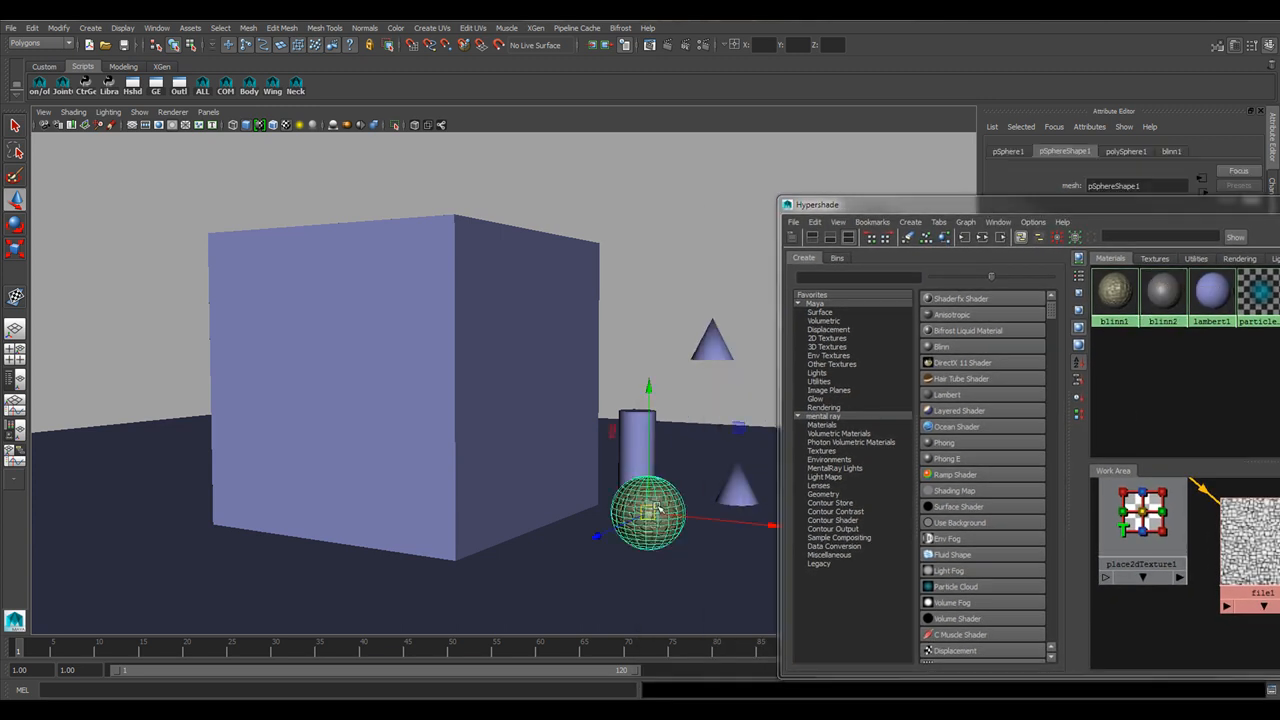
click(692, 231)
click(1167, 298)
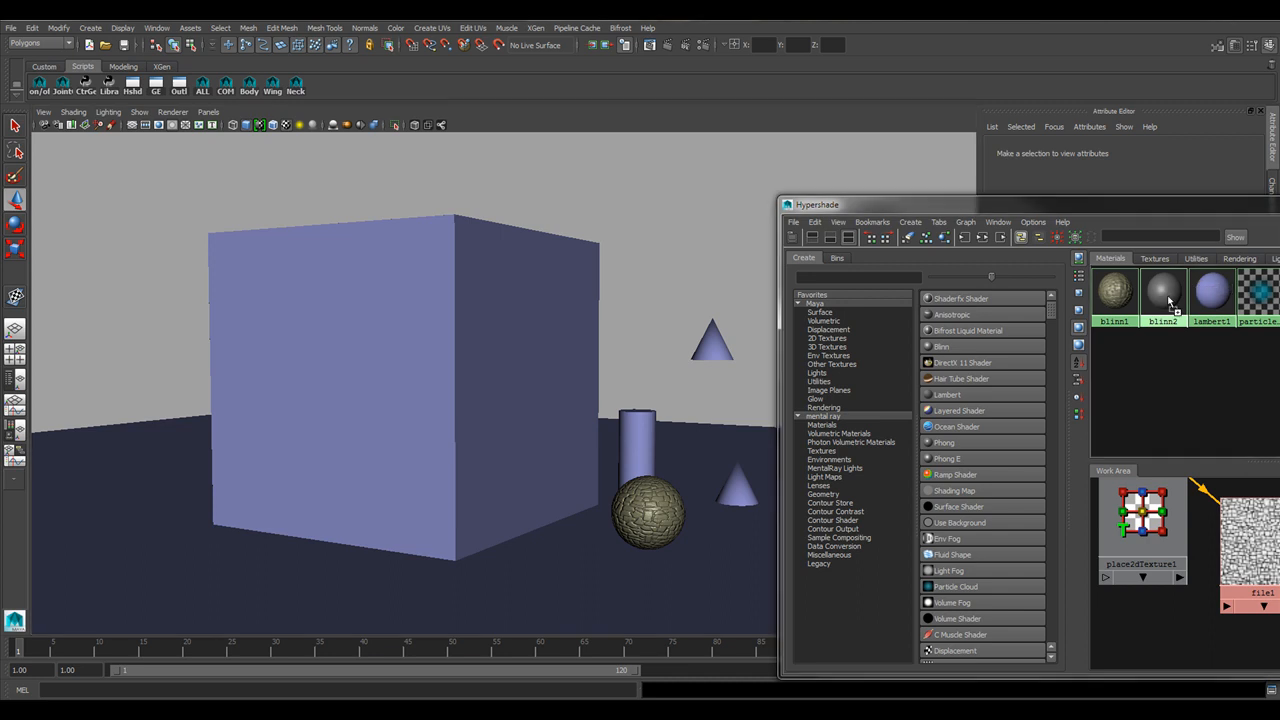
middle_drag(1170, 302, 653, 514)
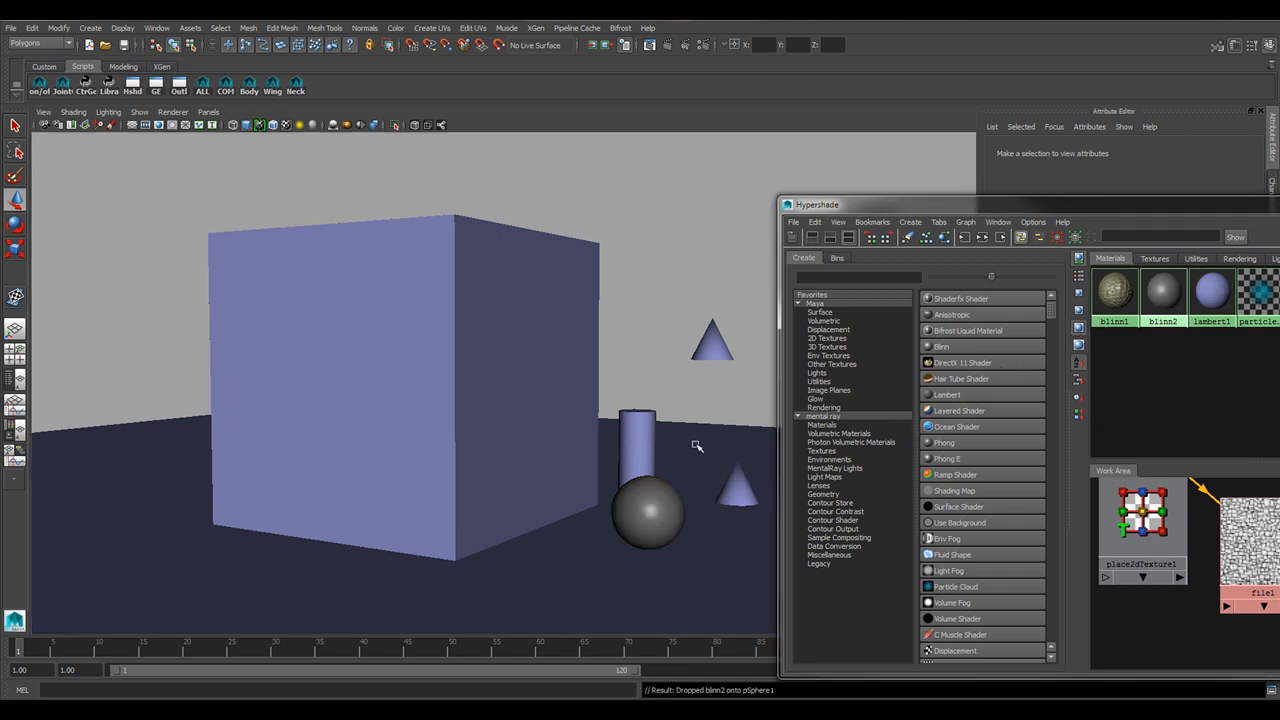
click(1117, 296)
middle_drag(1118, 298, 655, 515)
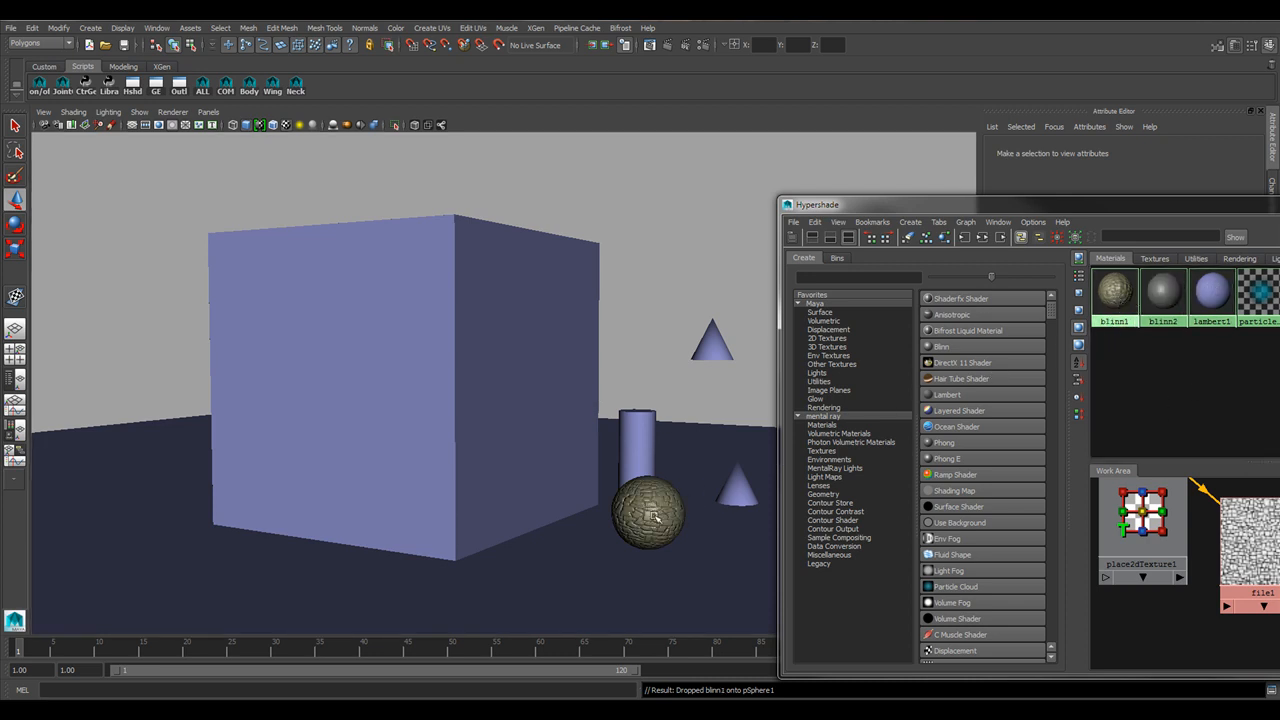
- Apply lambert1 directly onto the sphere and move the Hypershade clear of the scene objects
middle_drag(1216, 296, 652, 518)
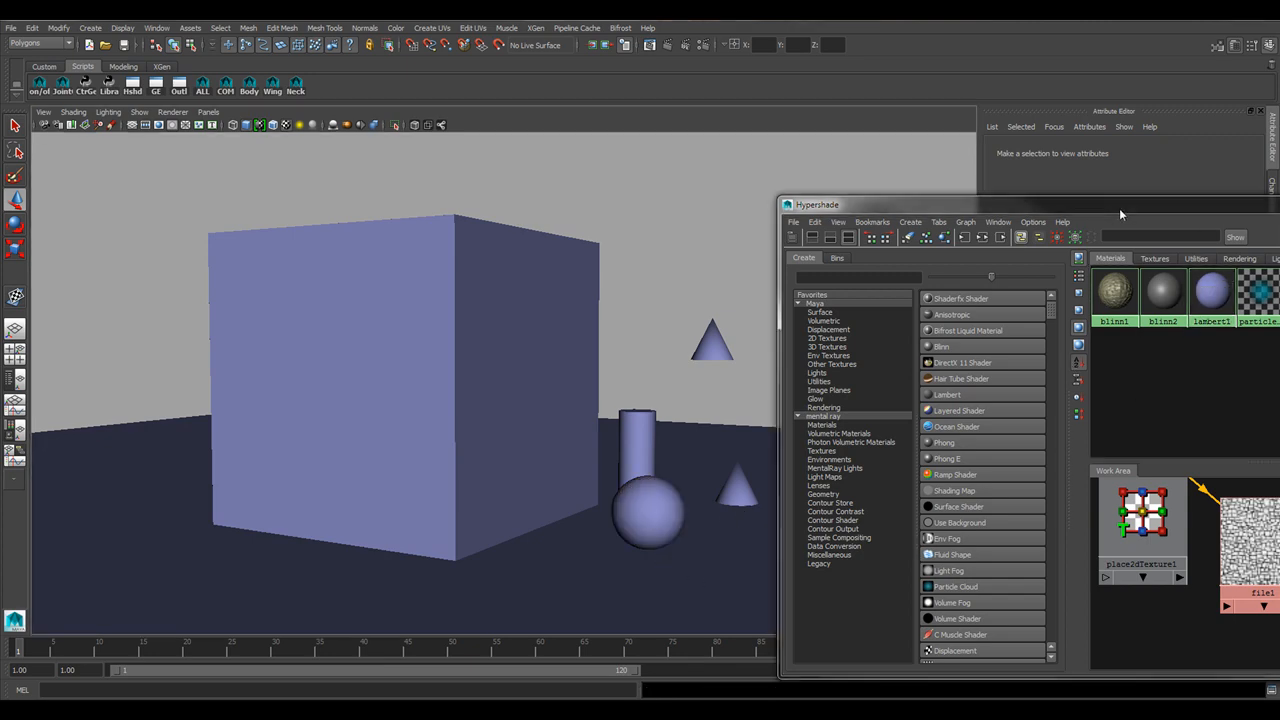
drag(1120, 214, 1082, 185)
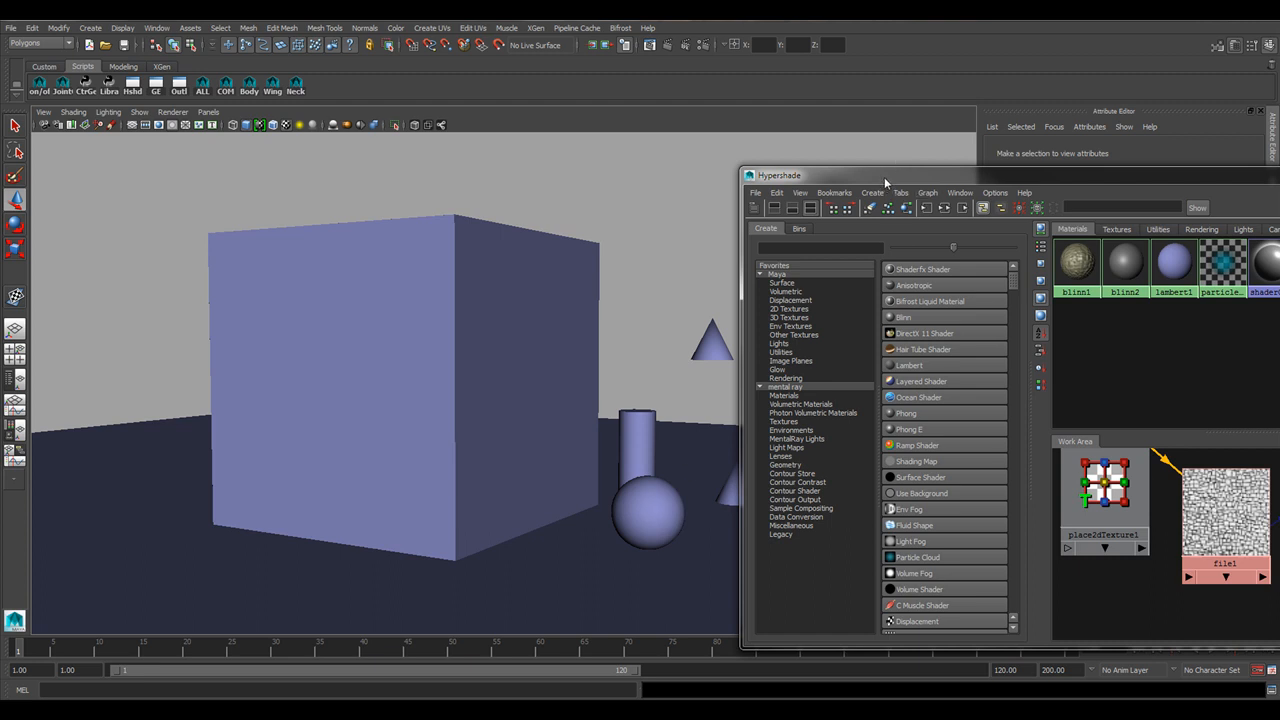
drag(884, 177, 987, 159)
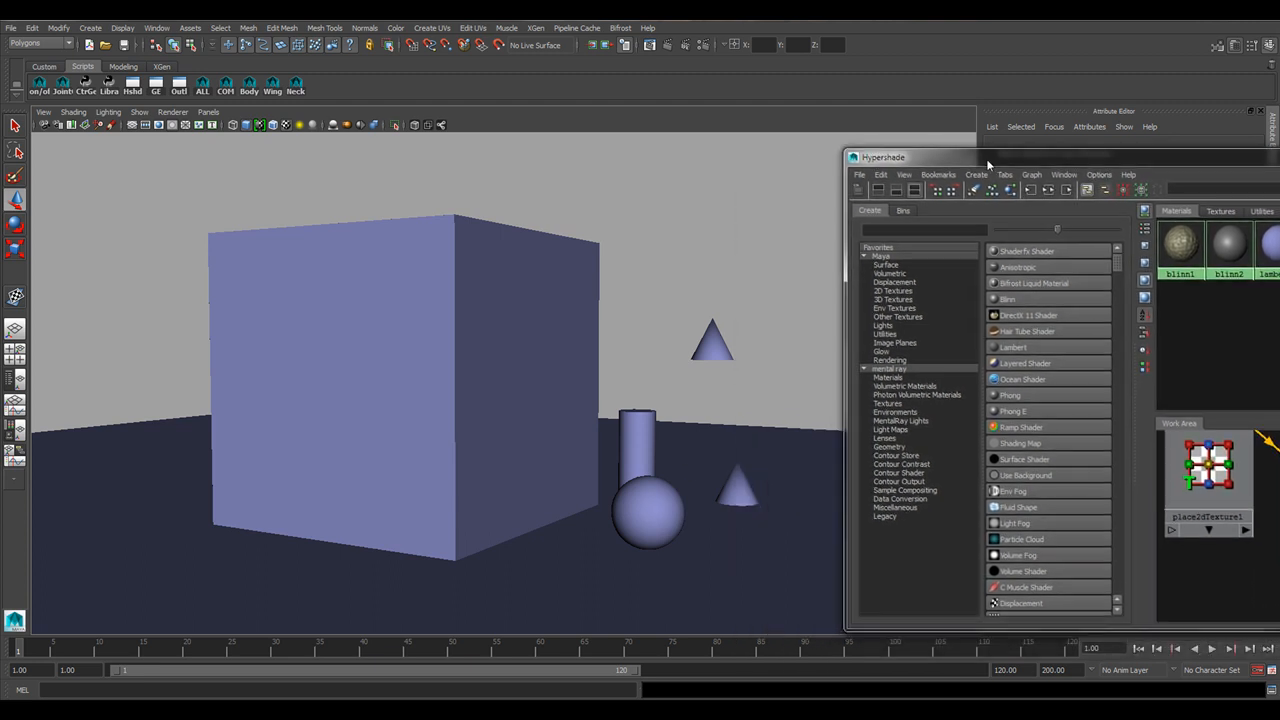
- Assign the existing material blinn1 to the sphere through the sphere's own marking menu, leaving it deselected
click(652, 502)
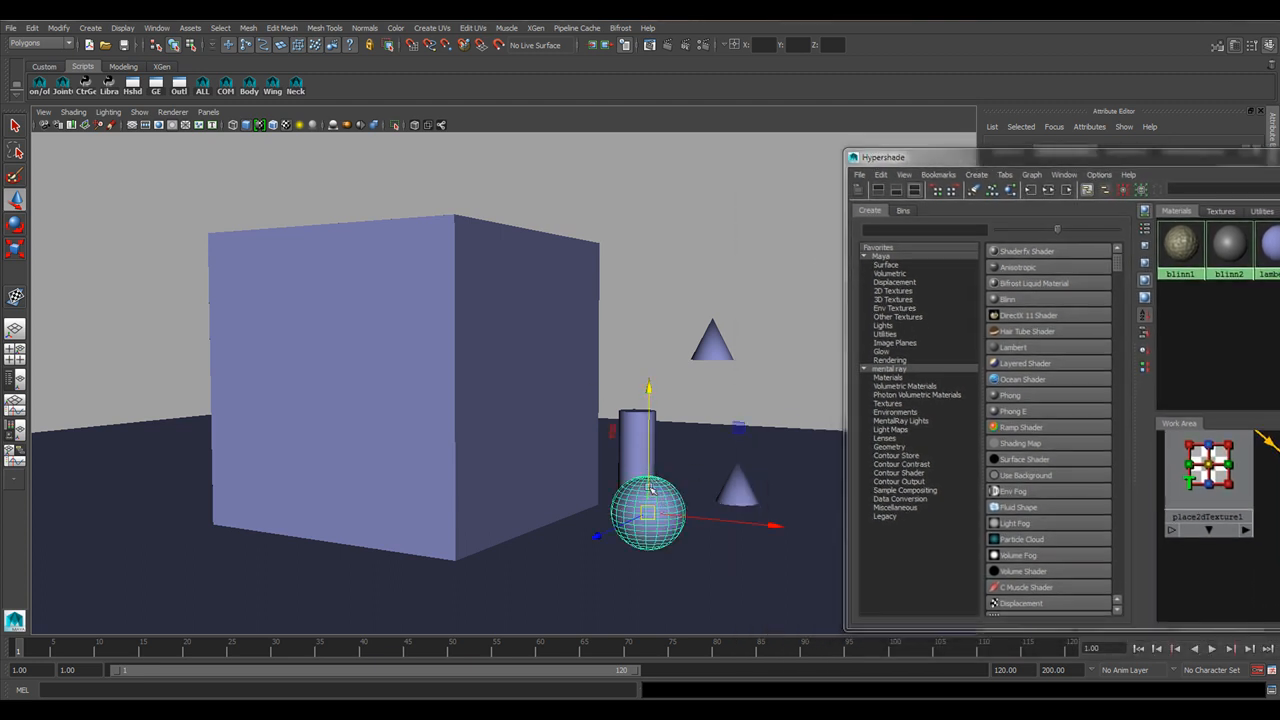
right_click(637, 494)
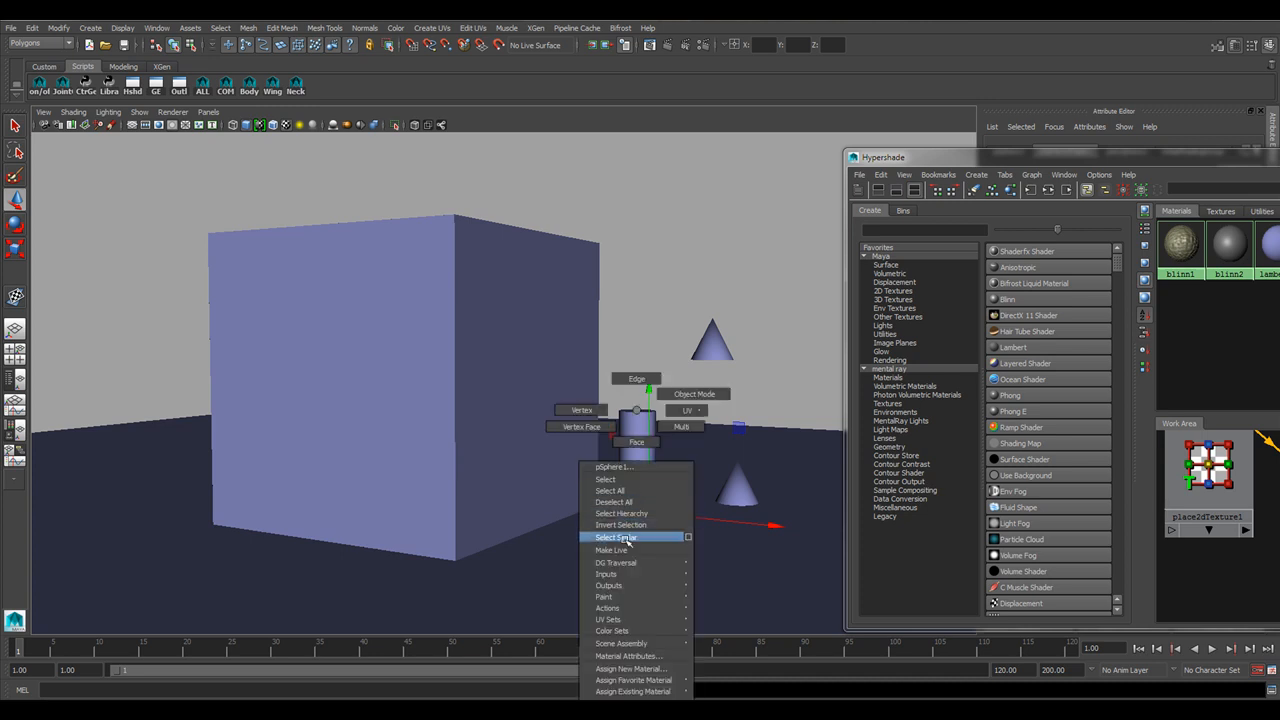
mouse_move(630, 690)
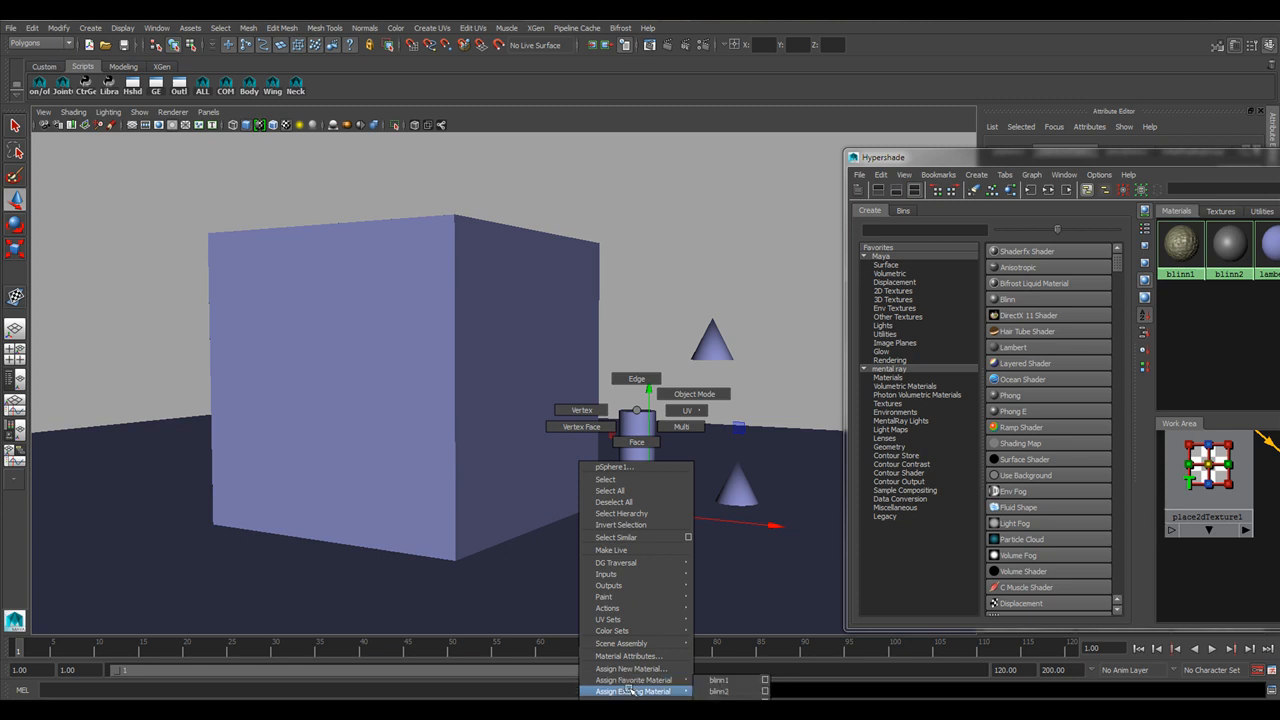
click(726, 682)
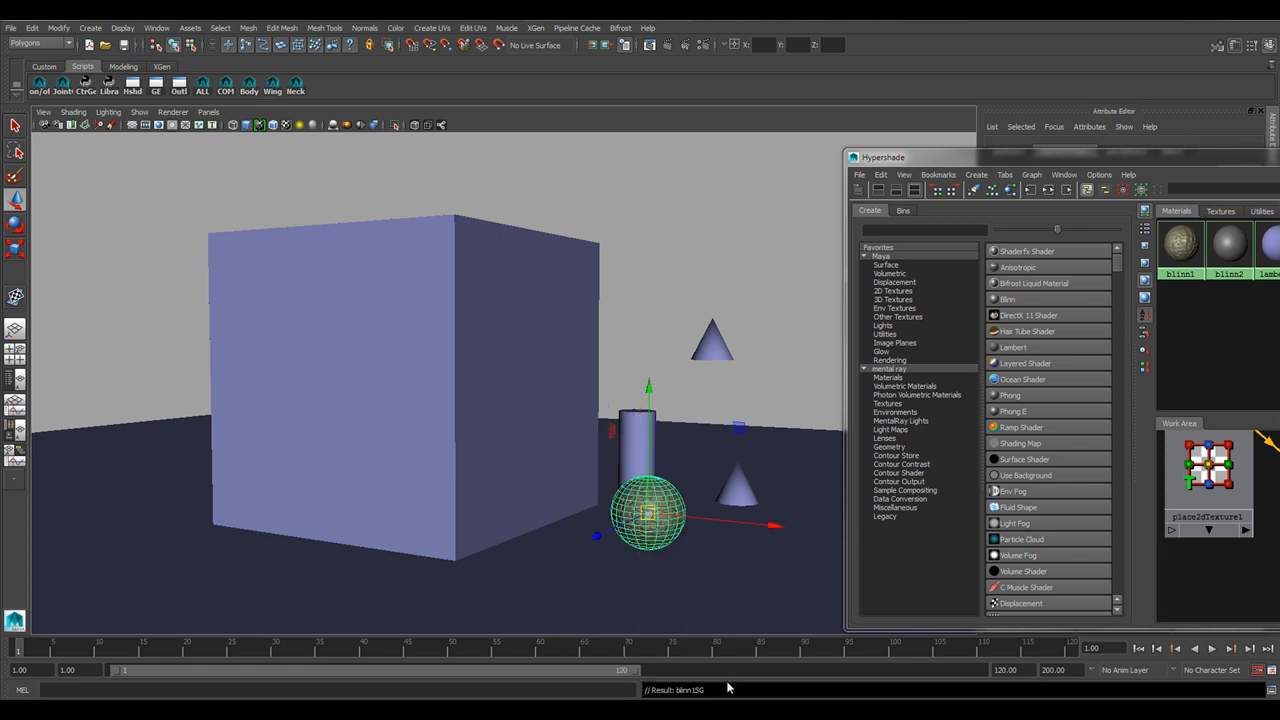
click(674, 563)
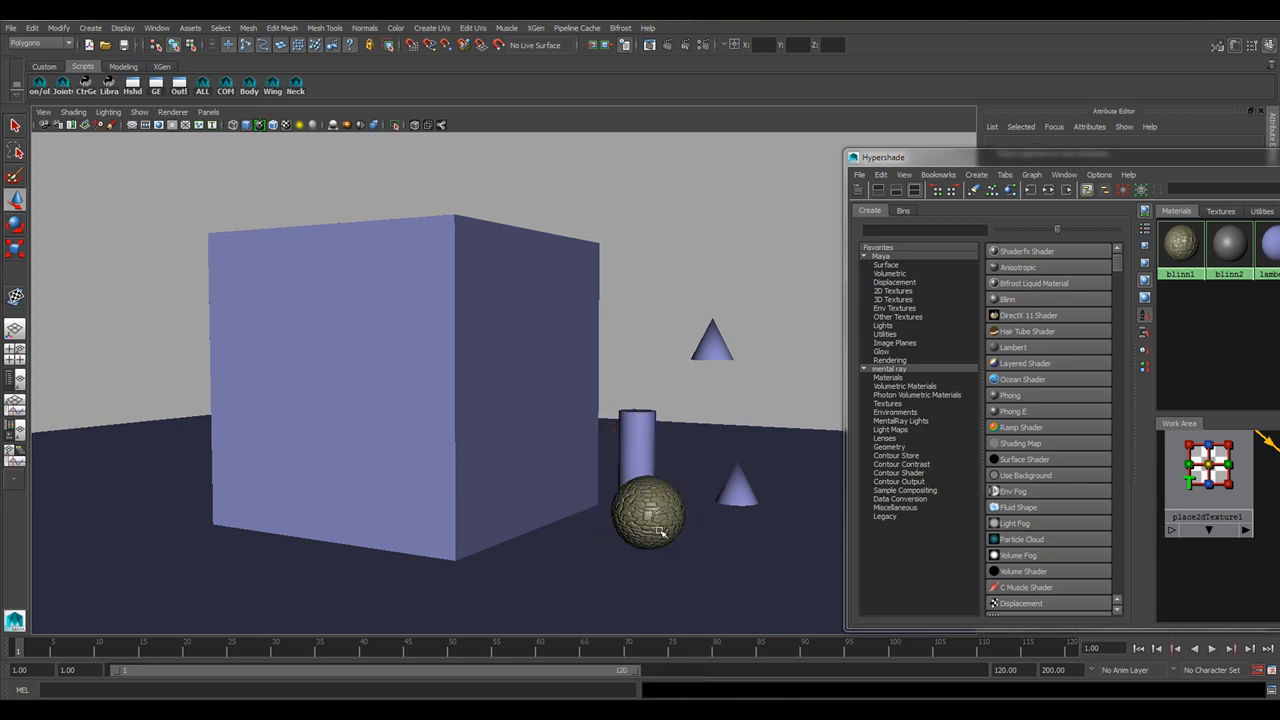
- Put lambert1 back on the sphere by assigning it as an existing material, and clear the selection
click(645, 511)
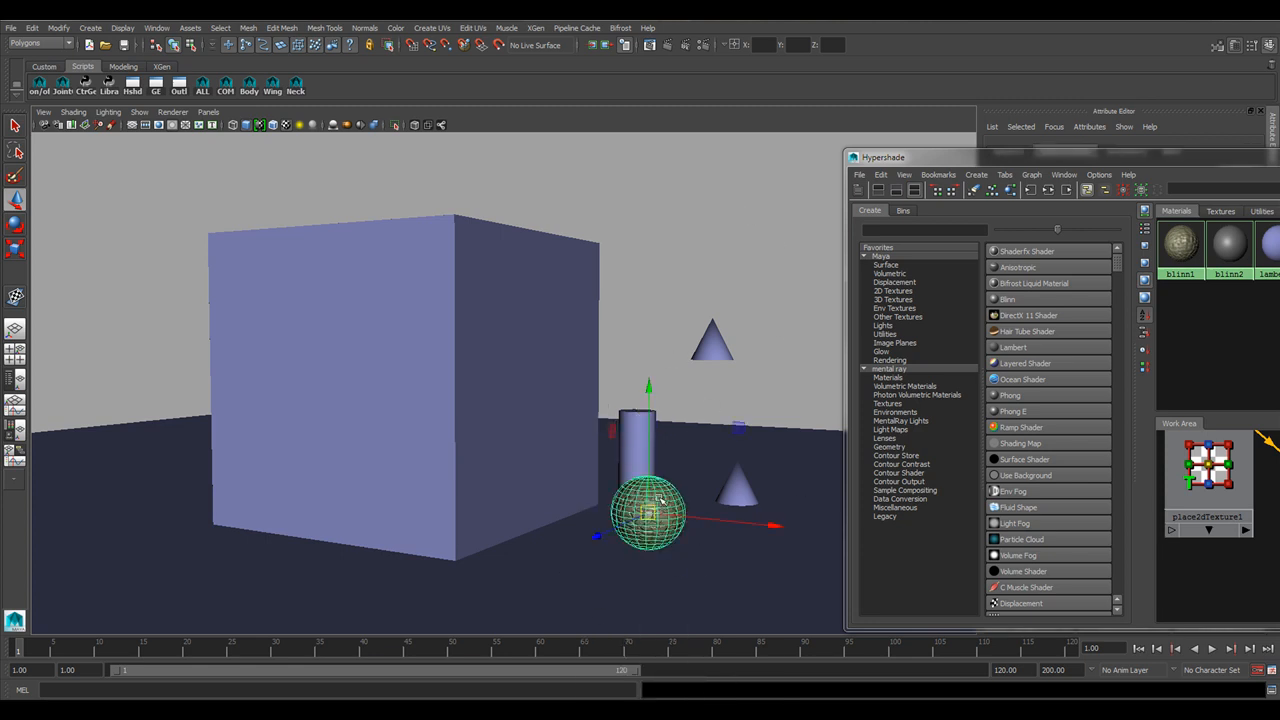
right_click(658, 495)
mouse_move(670, 690)
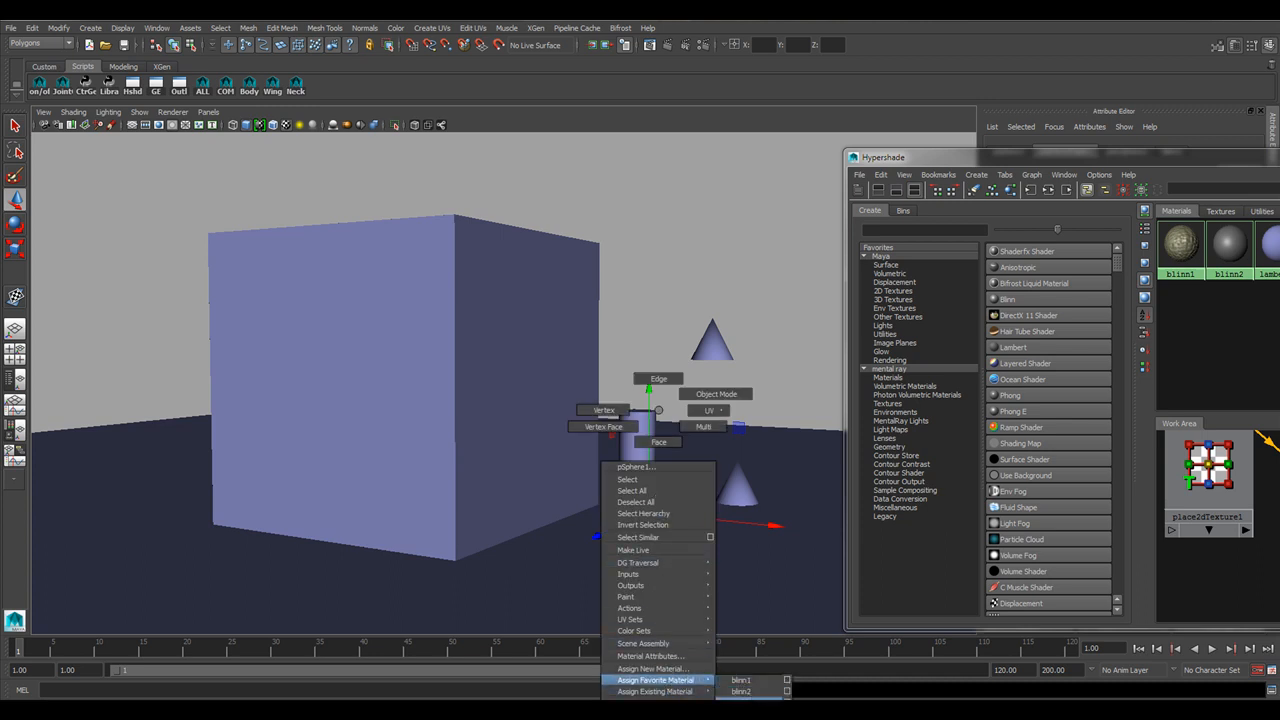
click(745, 699)
click(658, 264)
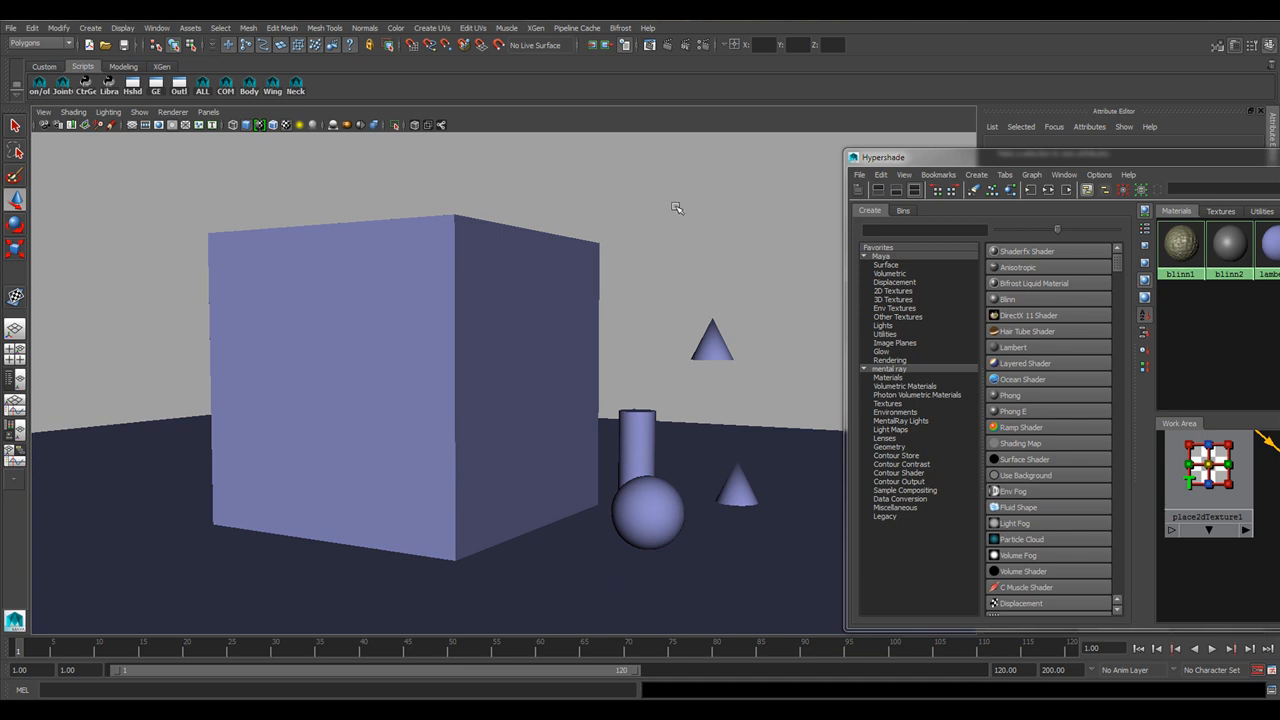
- Apply blinn1 from the Hypershade directly onto the sphere in the viewport
click(656, 501)
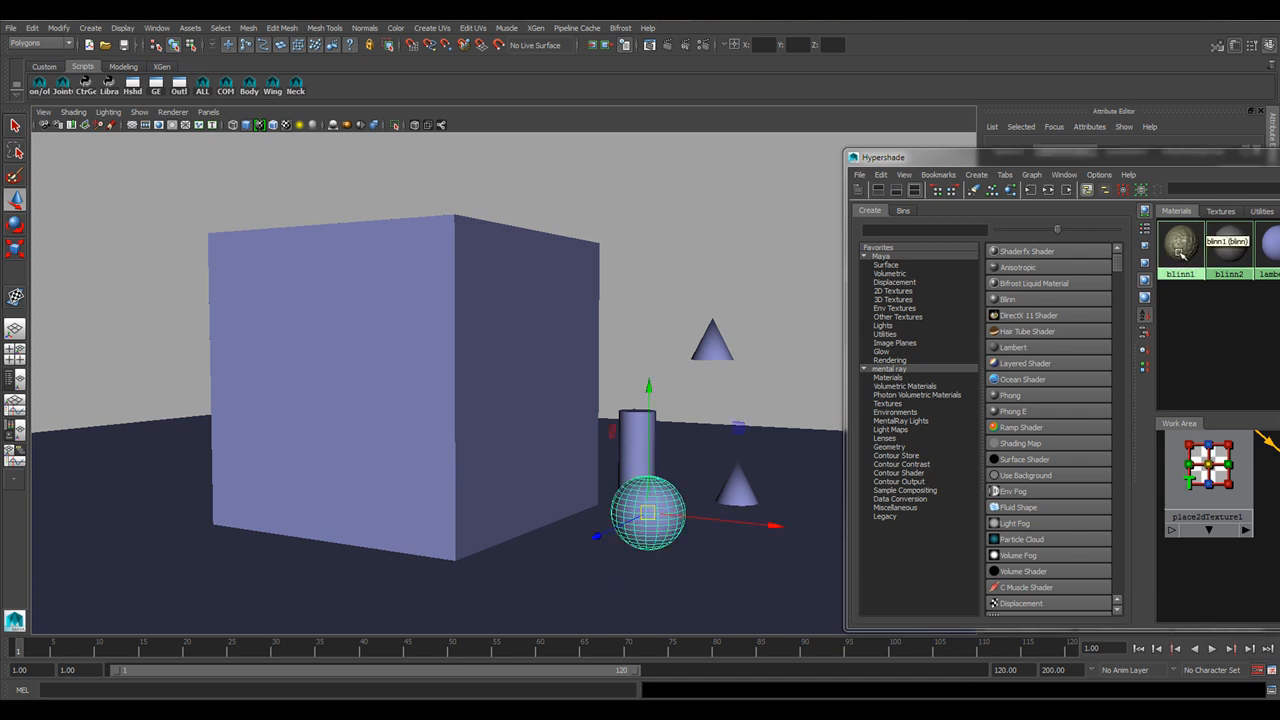
middle_drag(1183, 252, 636, 510)
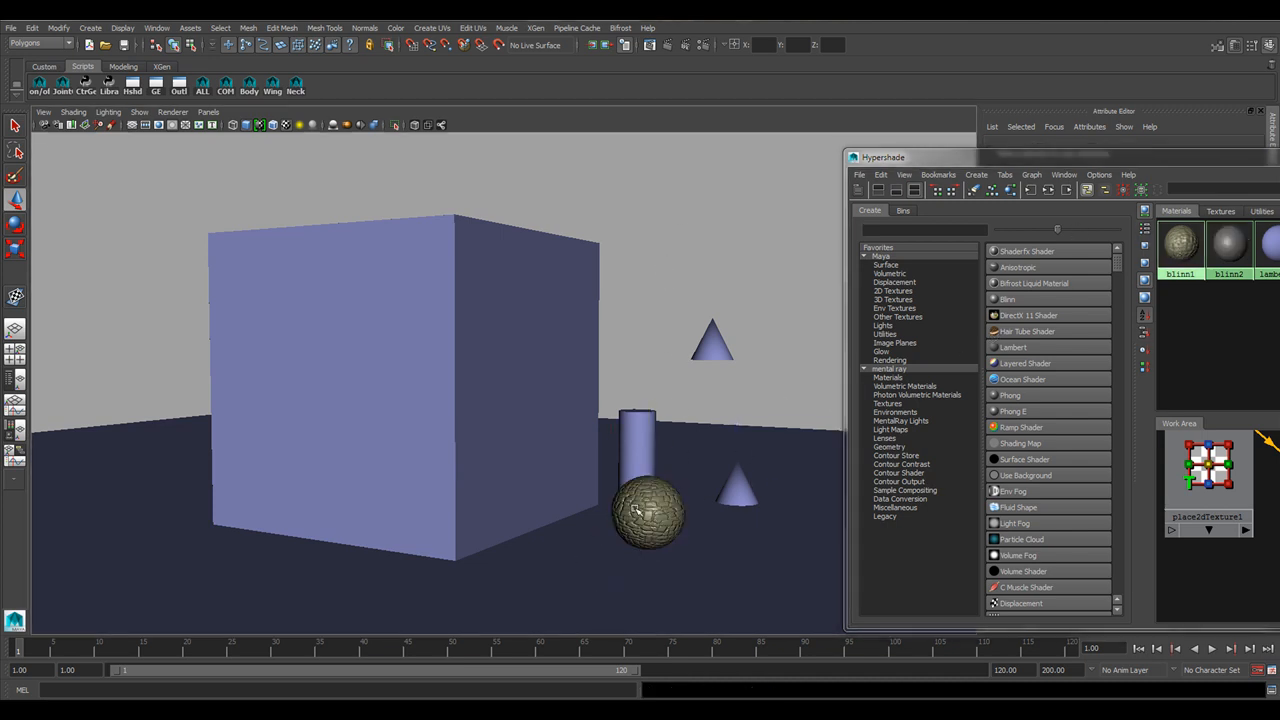
click(636, 510)
- Show the scene's shading groups in the Hypershade and delete blinn1SG while keeping the sphere in view
drag(1044, 159, 519, 200)
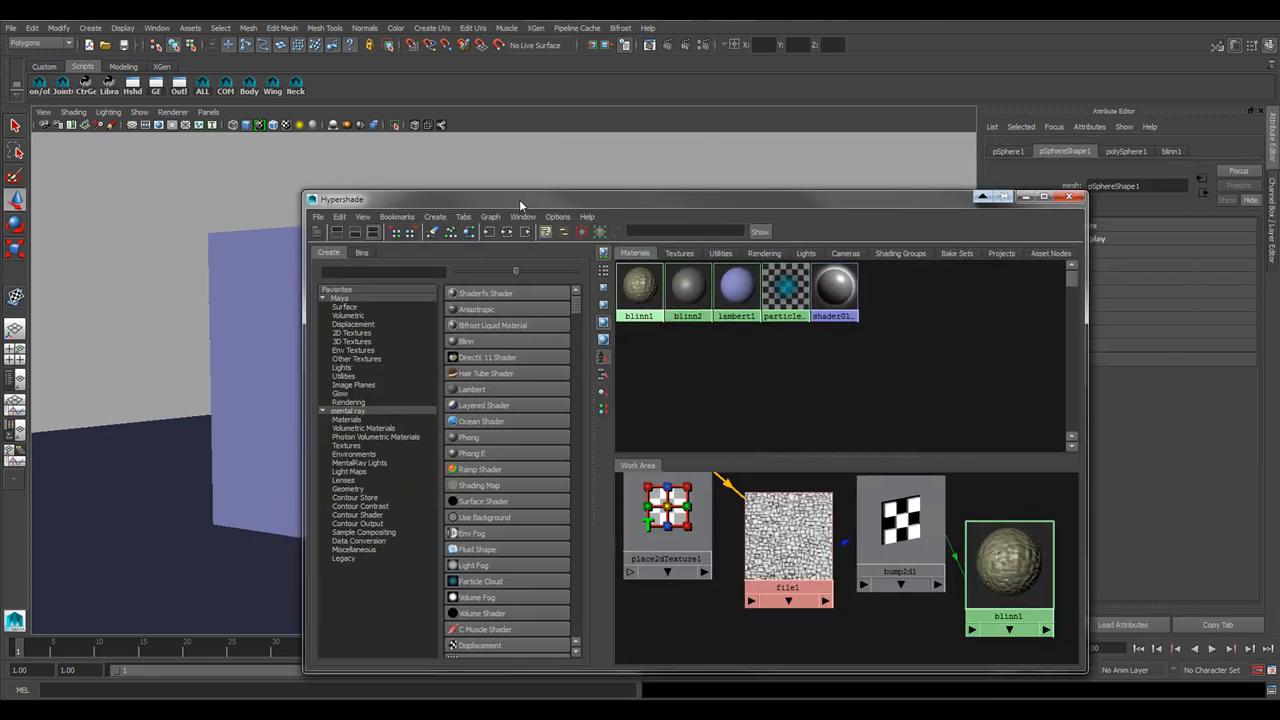
click(900, 253)
drag(762, 205, 1188, 194)
alt+drag(659, 379, 501, 363)
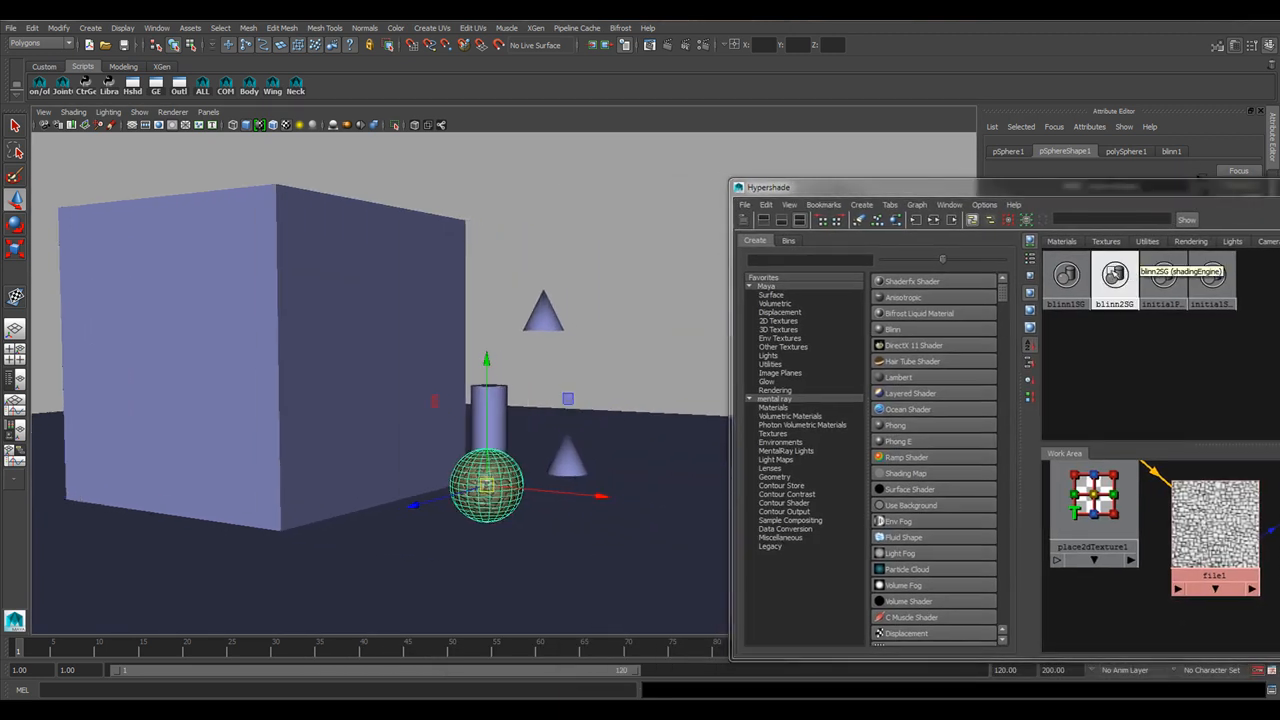
click(1067, 279)
key(Delete)
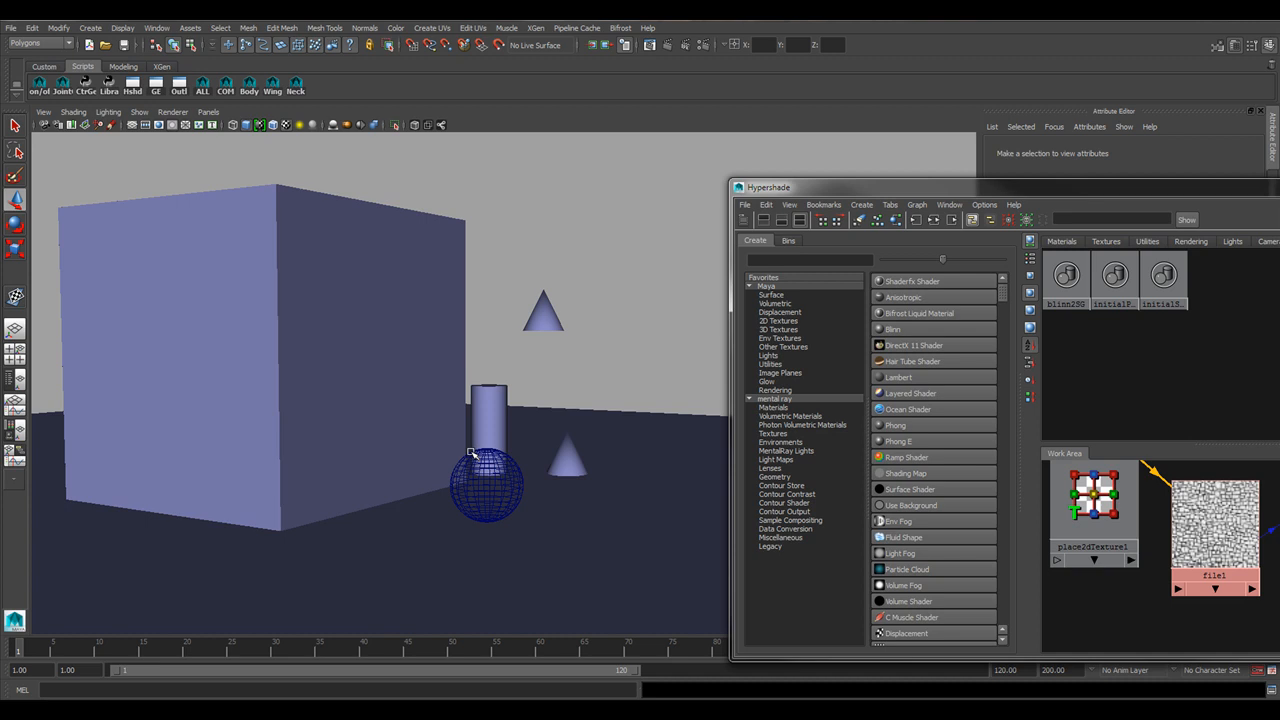
- Switch the viewport to wireframe display for comparison and return it to smooth shading
click(72, 112)
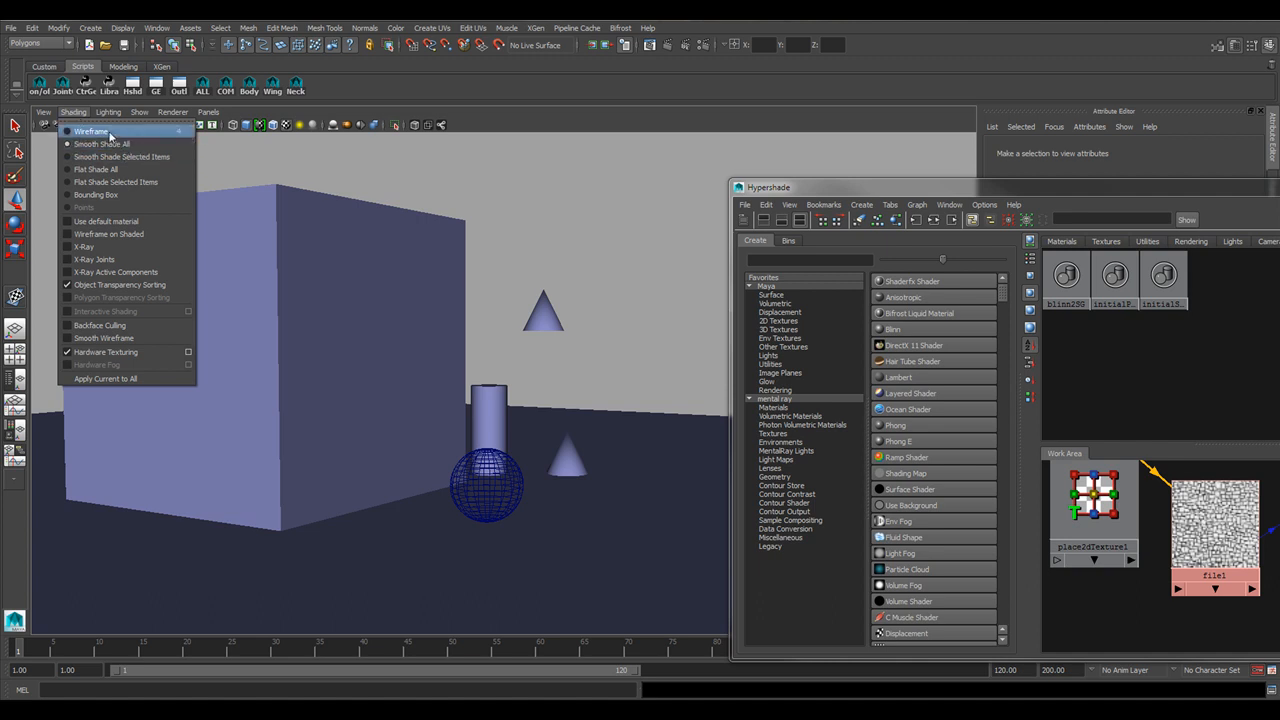
click(110, 132)
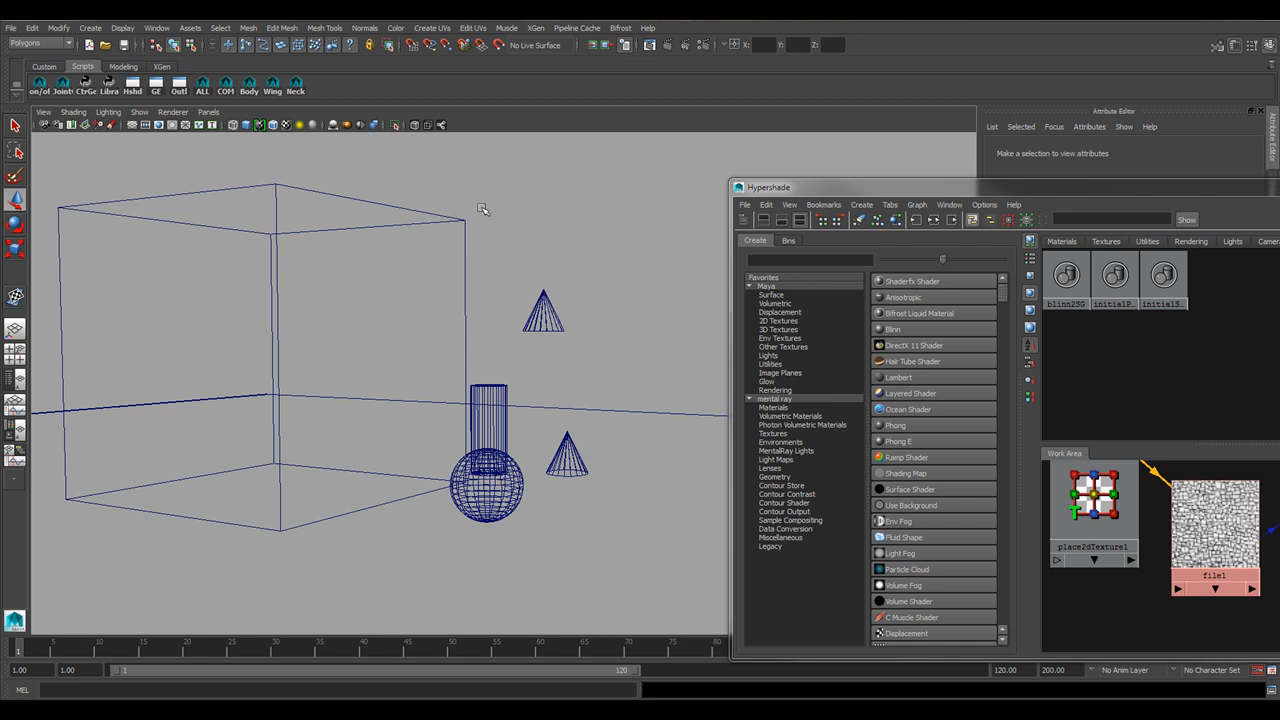
key(5)
- Examine the sphere, selected and deselected, alongside the remaining shading groups in the Hypershade
click(475, 481)
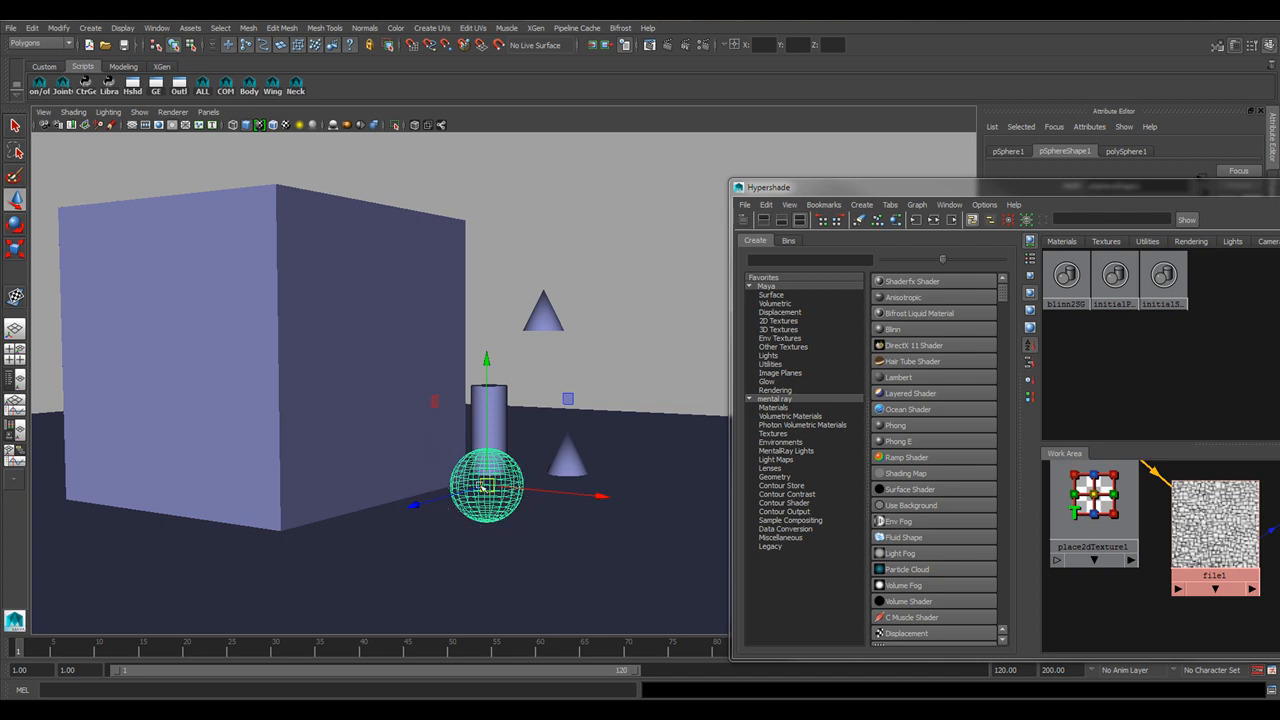
click(629, 344)
click(483, 493)
drag(1100, 189, 739, 201)
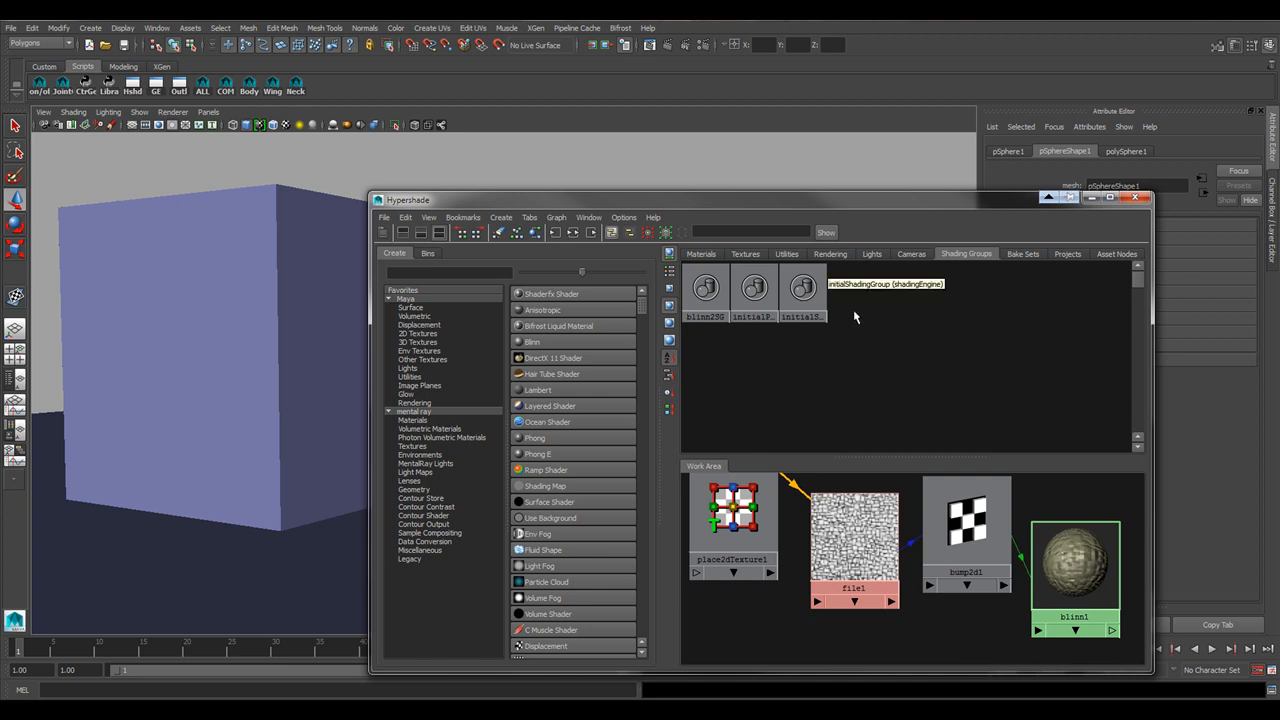
drag(783, 207, 1000, 213)
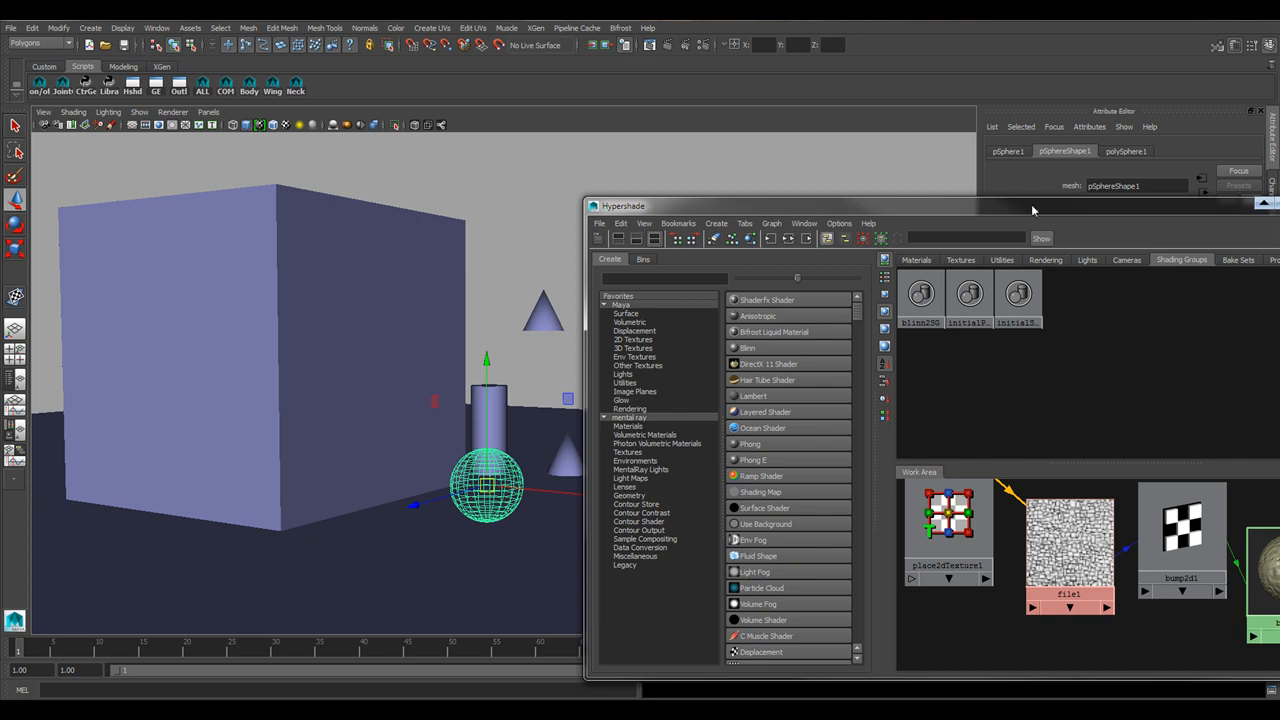
drag(1033, 210, 958, 207)
drag(703, 207, 881, 210)
click(593, 315)
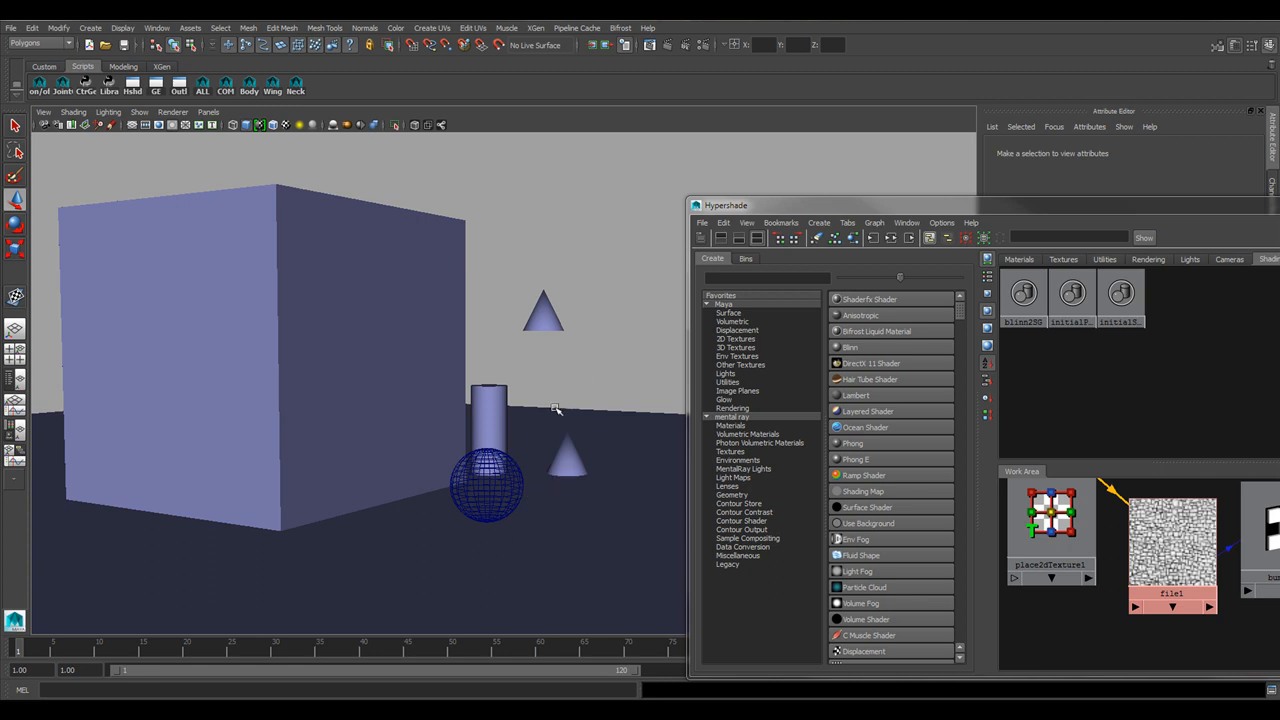
- Assign blinn1 to the selected sphere from the Hypershade's materials, deselect it, and turn on textured display in the viewport
drag(882, 210, 745, 185)
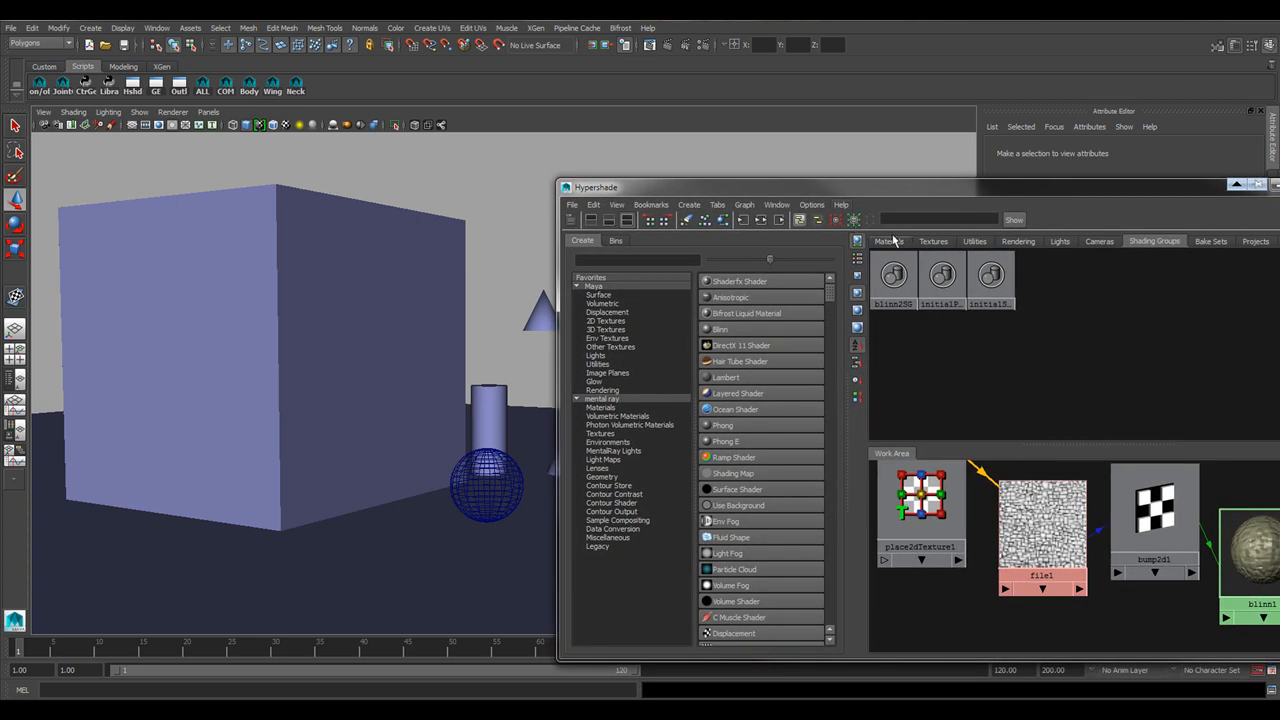
click(889, 242)
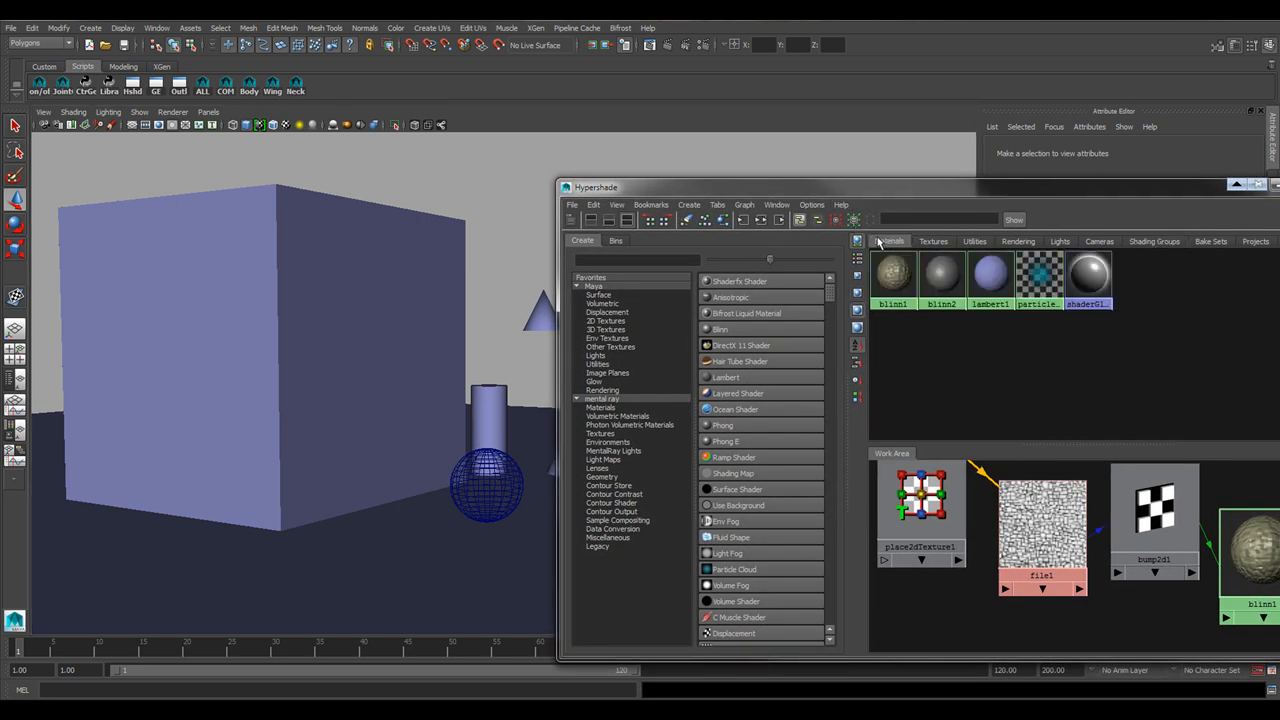
click(497, 490)
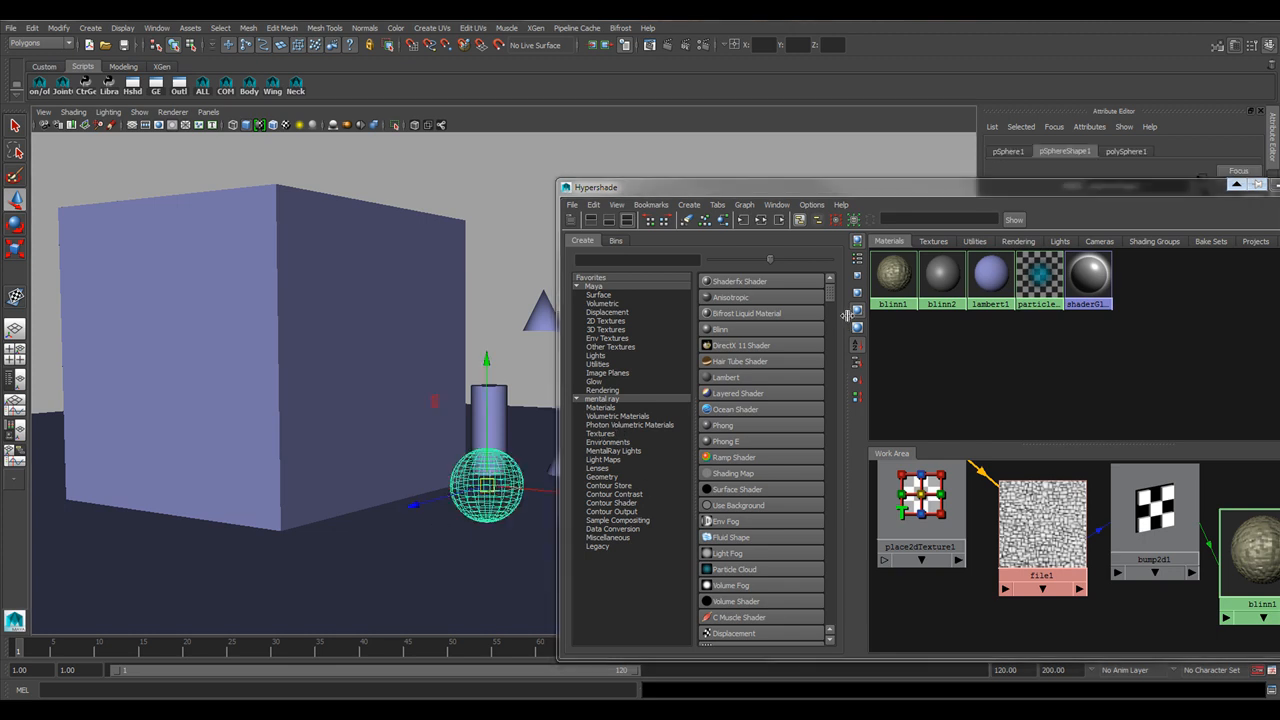
right_click(893, 279)
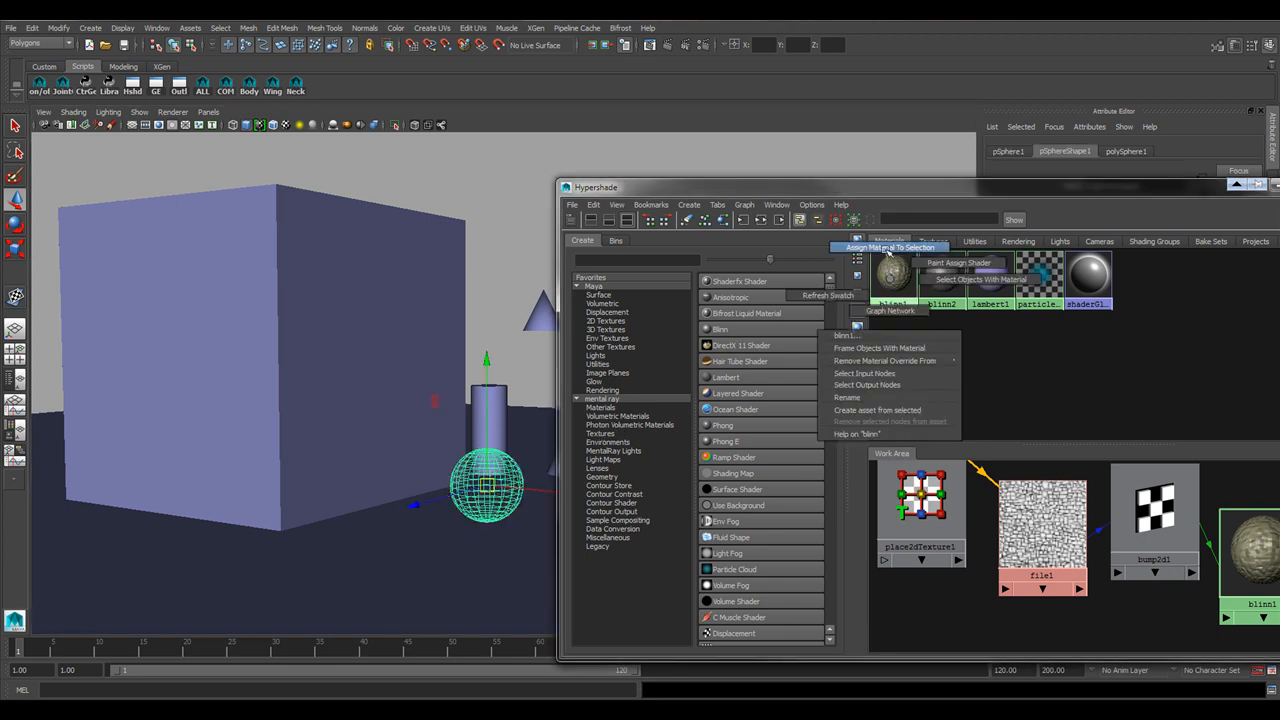
click(890, 247)
click(504, 236)
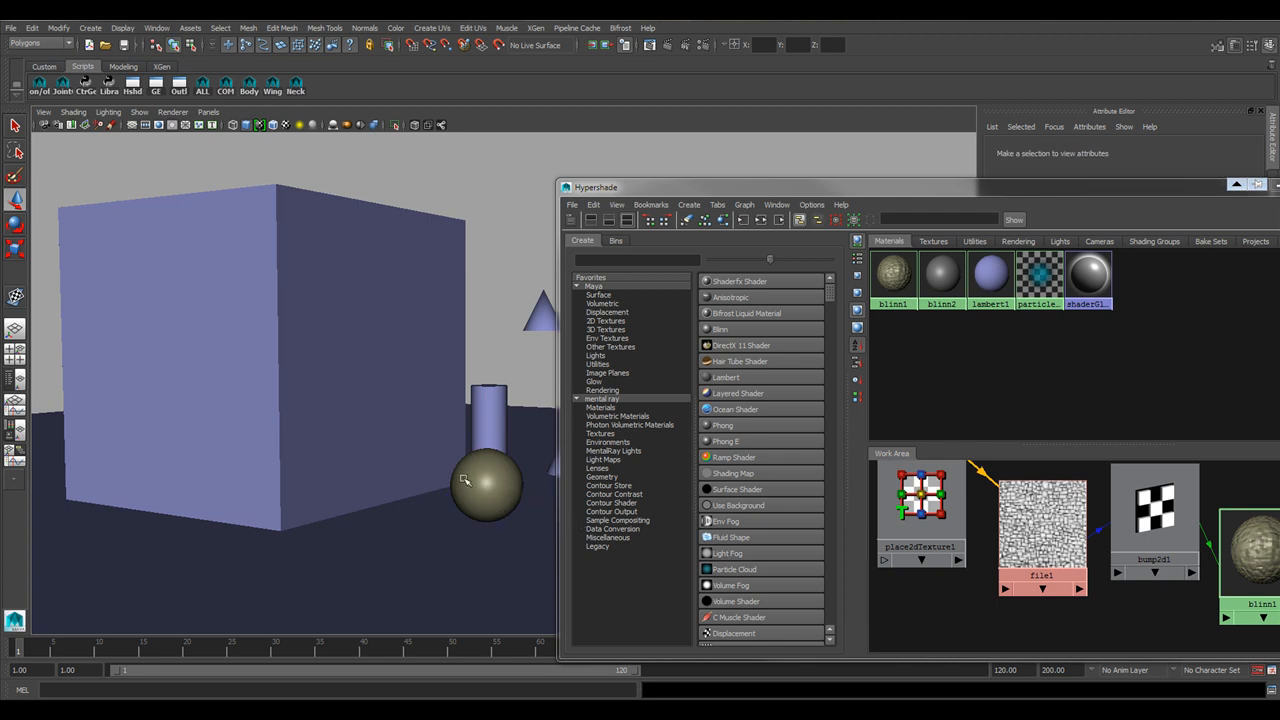
click(285, 126)
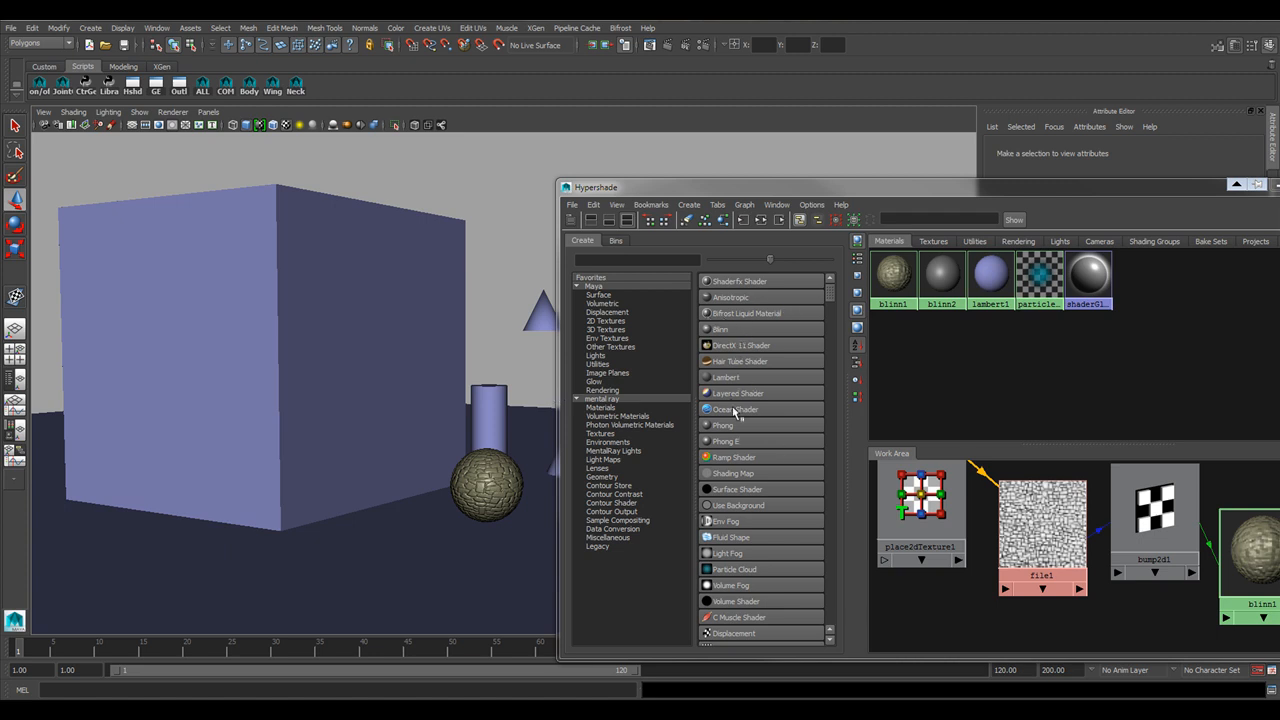
- Clear the Hypershade work area and look through the scene's texture and utility nodes
click(703, 221)
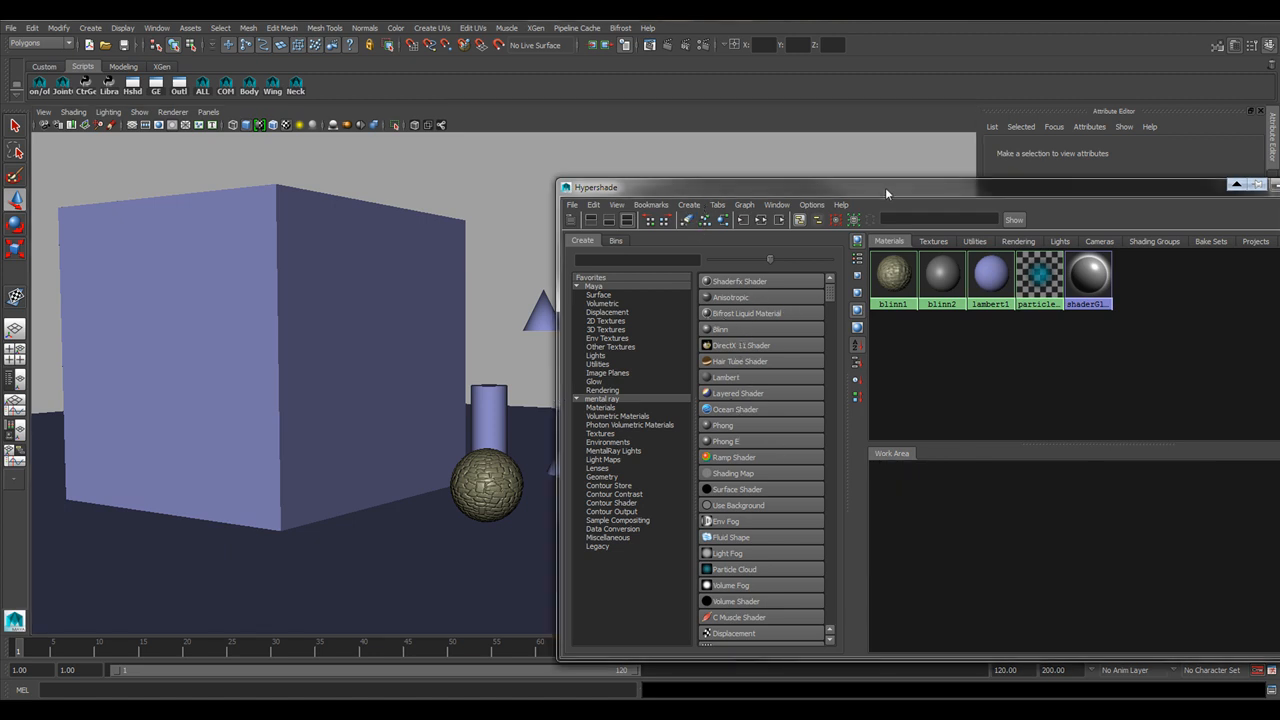
drag(890, 200, 665, 230)
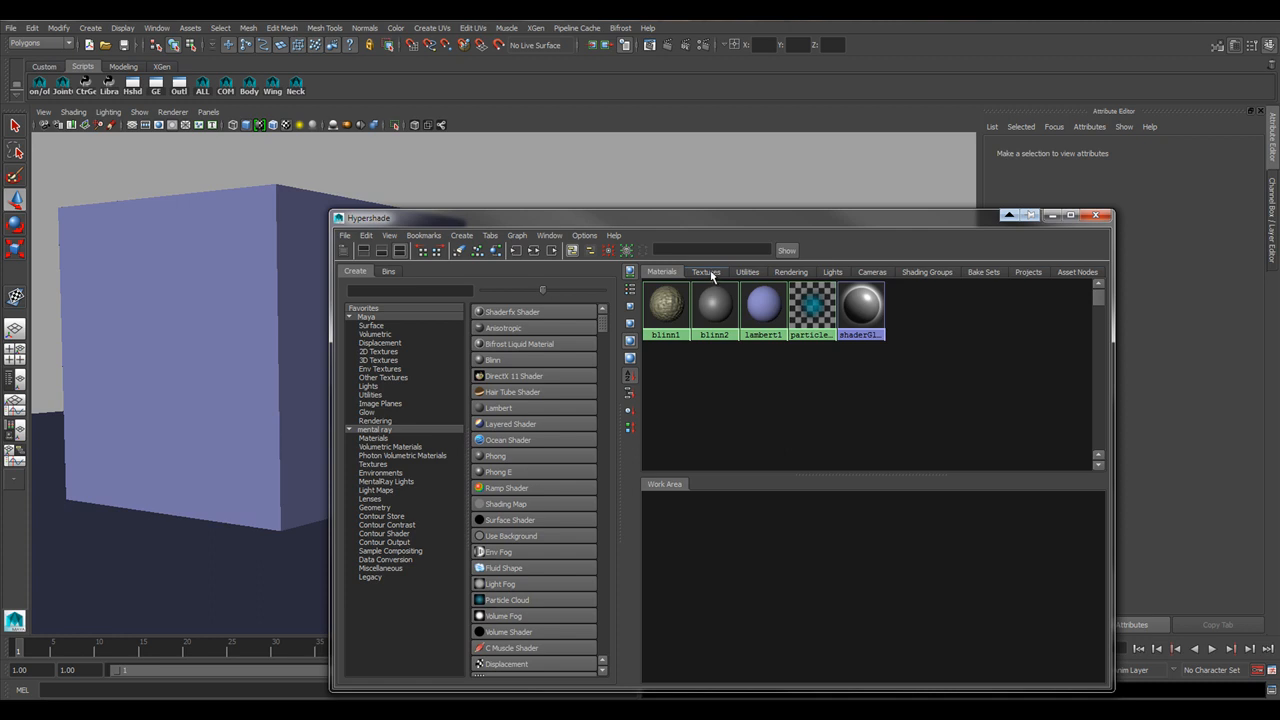
click(707, 272)
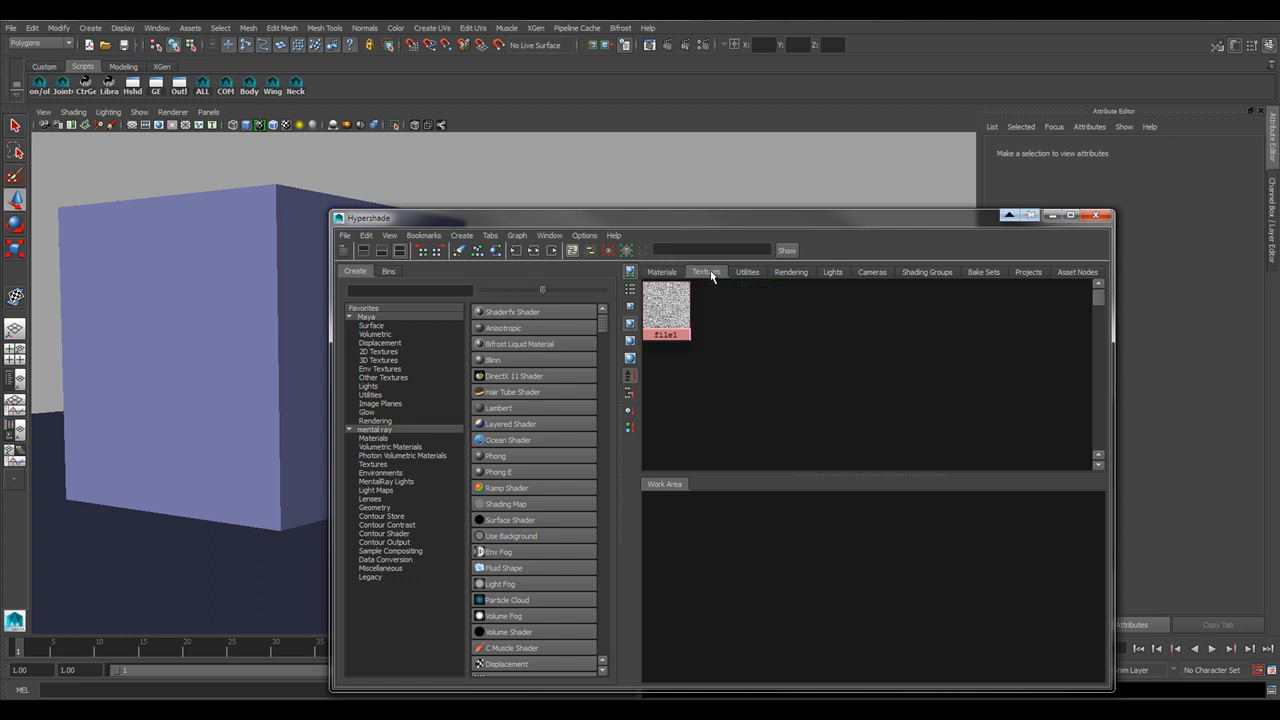
drag(677, 216, 912, 239)
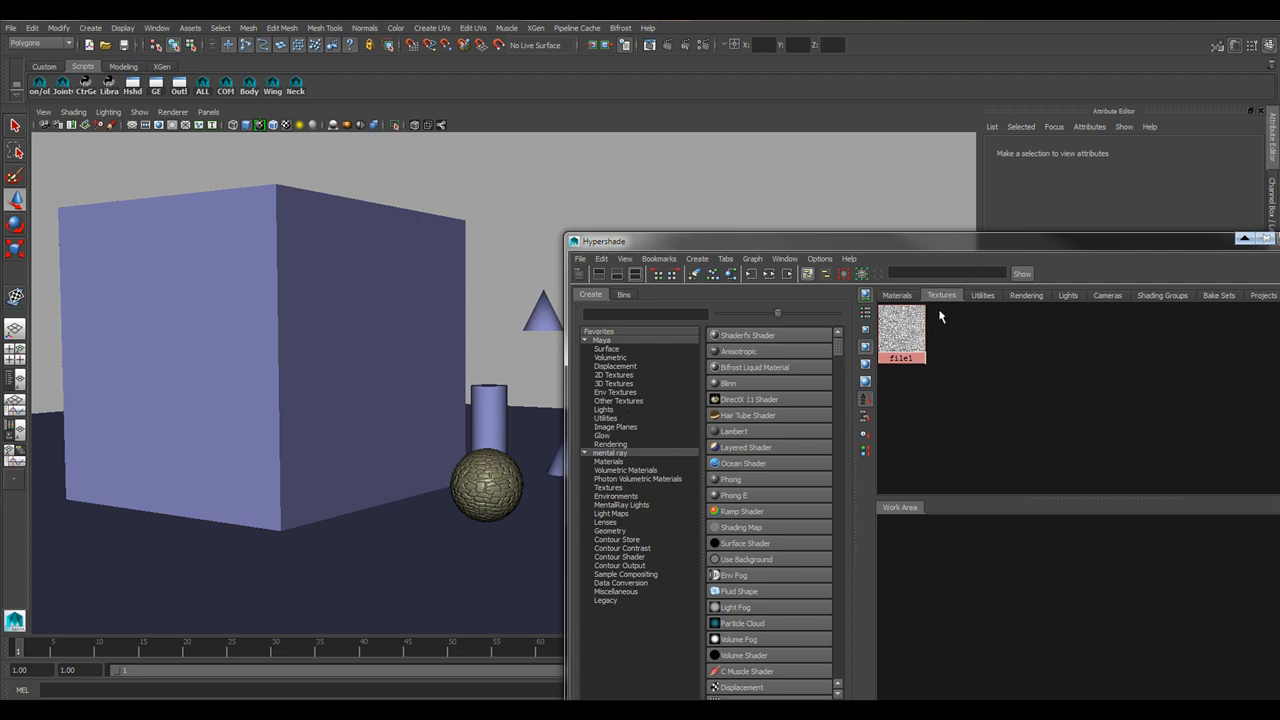
click(984, 296)
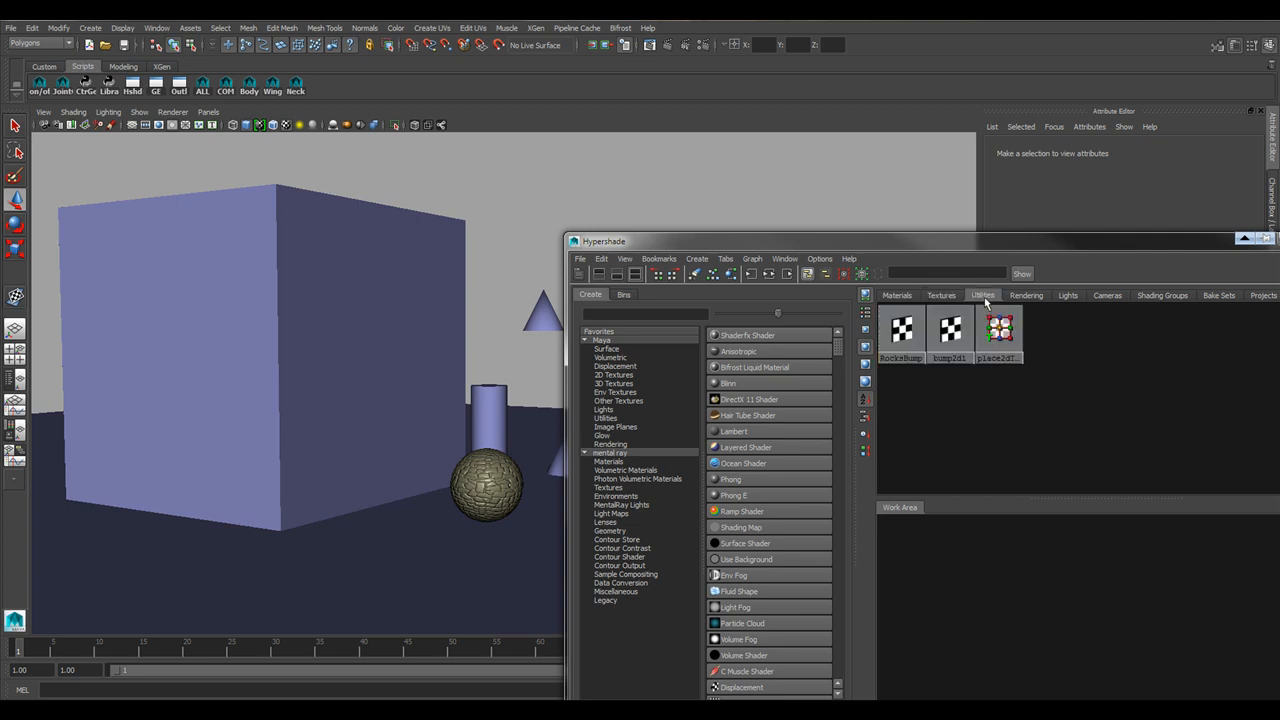
- Inspect the place2dTexture1 and RocksBump utility nodes, keeping the textured sphere visible beside the Hypershade
drag(1015, 249, 1001, 213)
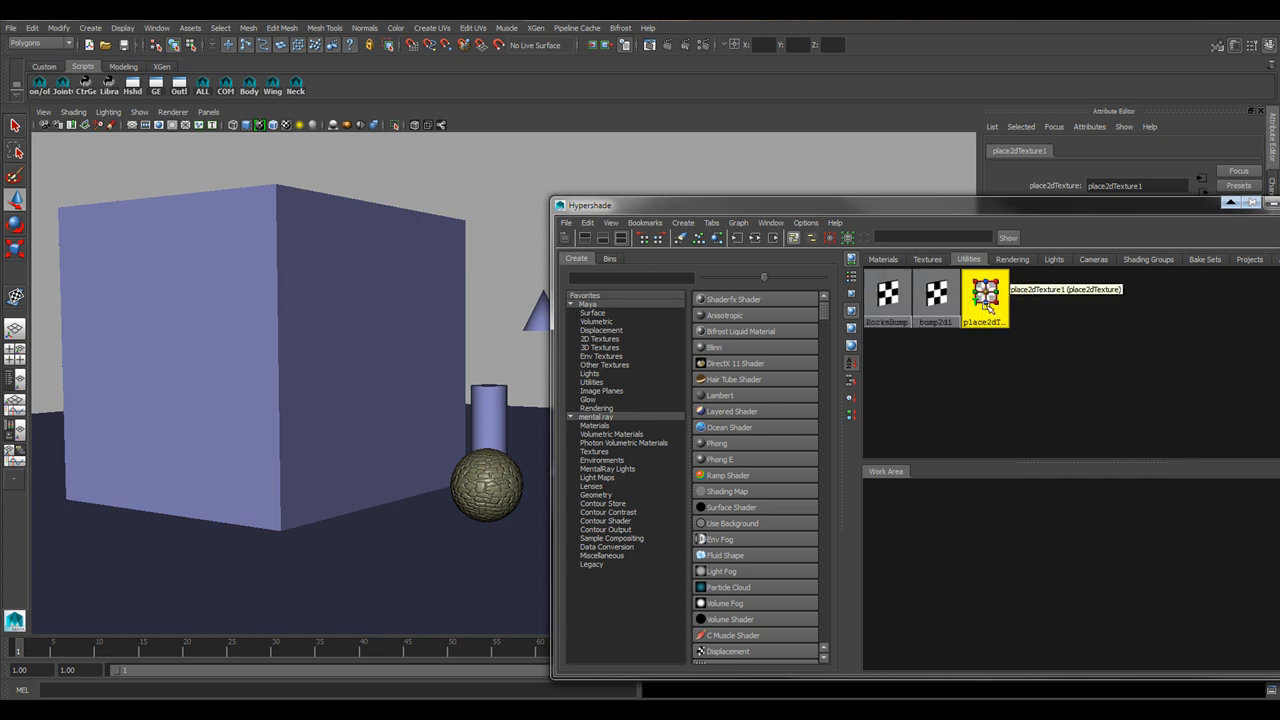
click(505, 482)
click(948, 418)
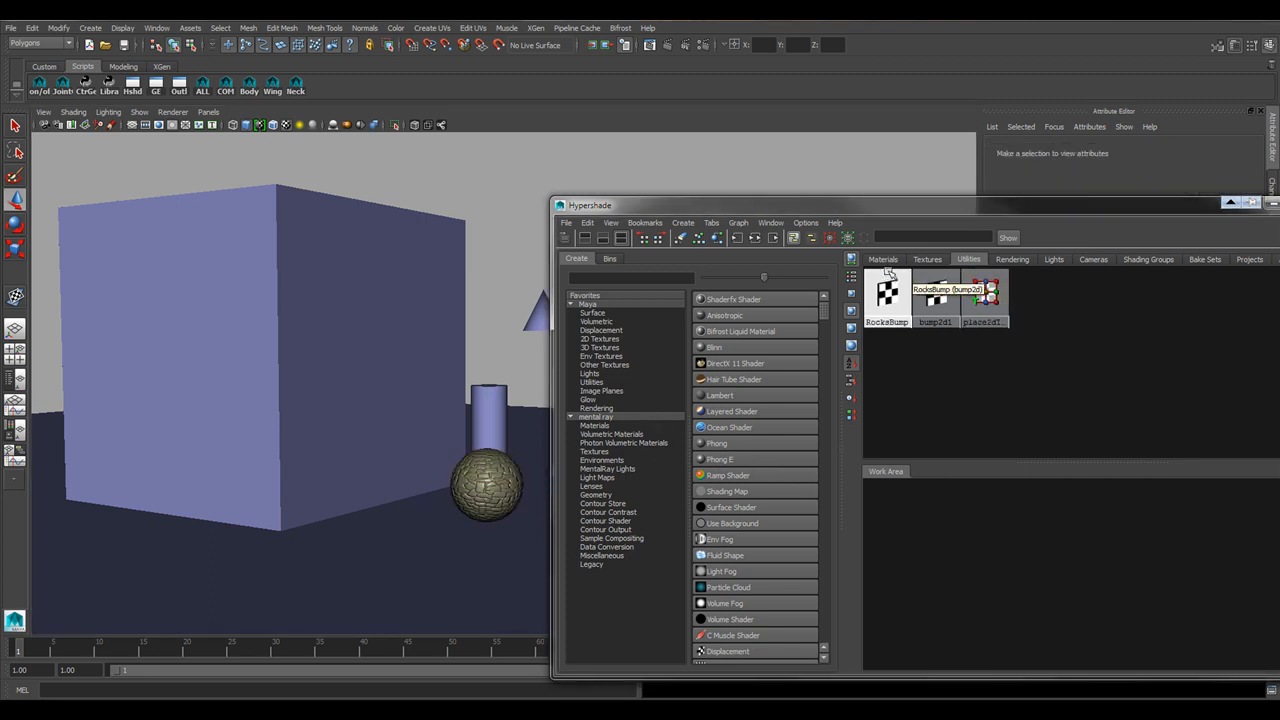
middle_drag(940, 295, 908, 310)
click(895, 293)
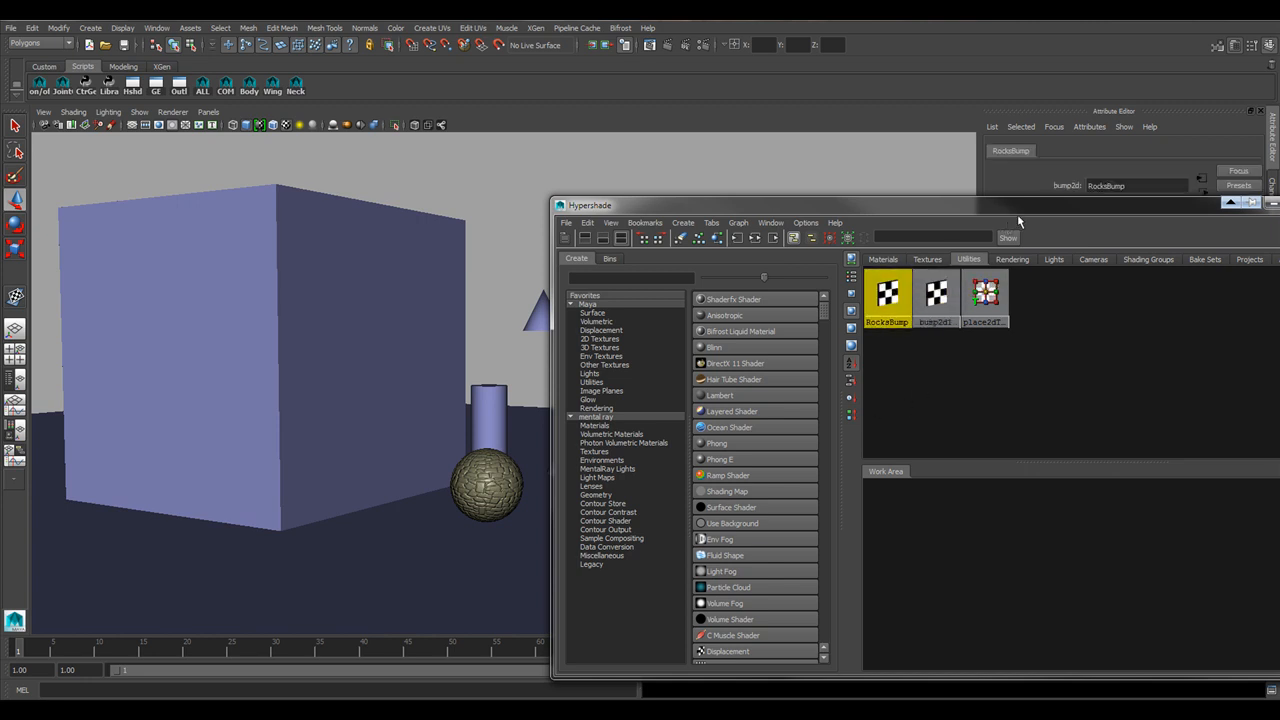
- Return to the Hypershade's materials and graph blinn1's network in the work area
drag(1017, 209, 529, 152)
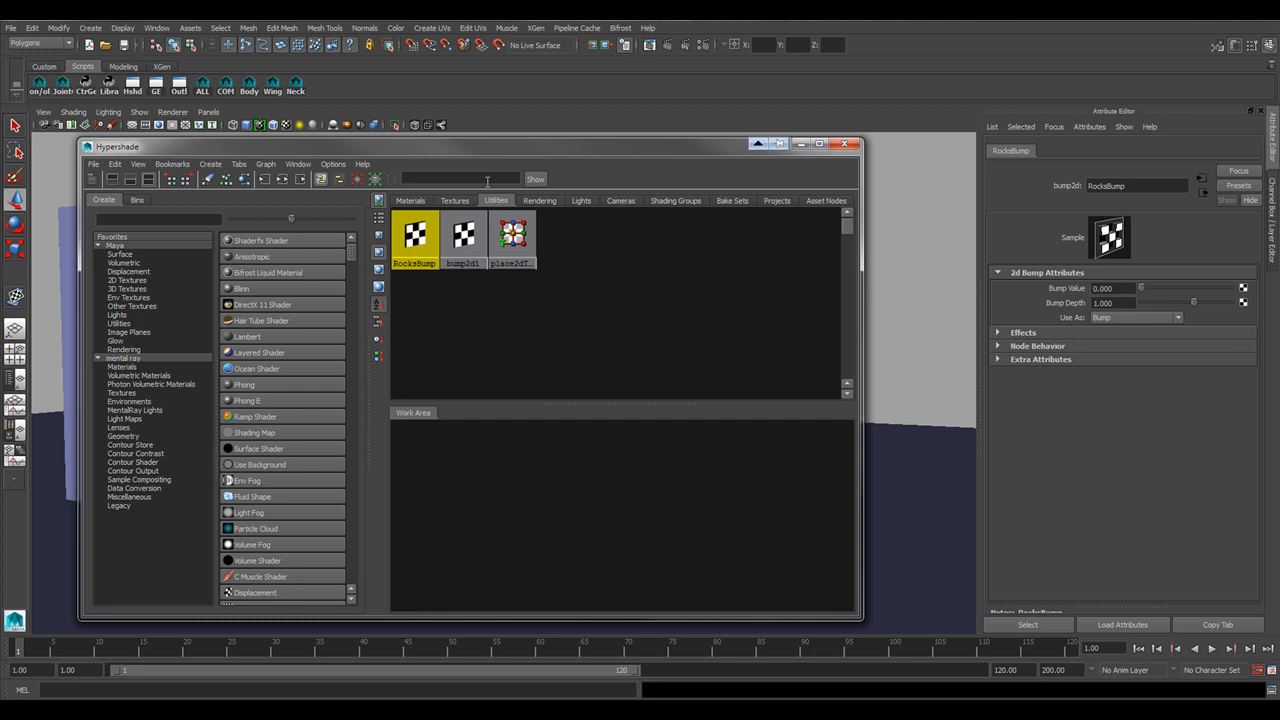
click(410, 200)
right_click(418, 240)
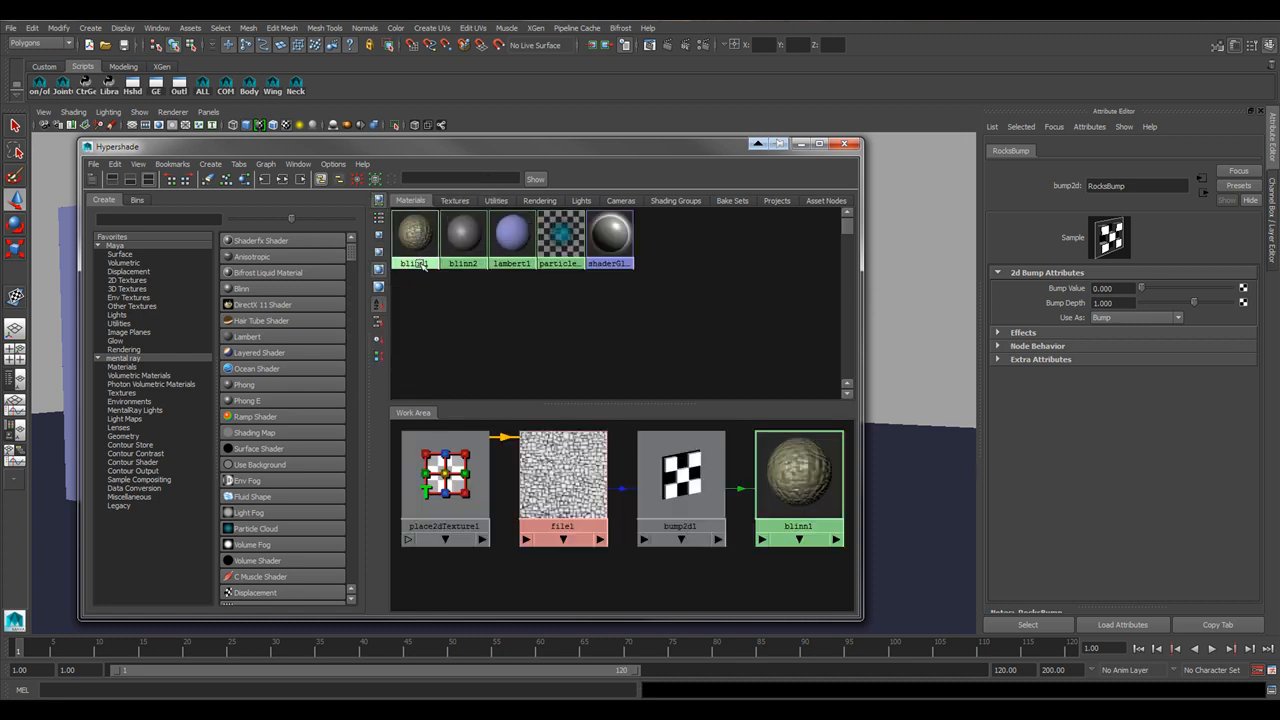
- Browse the scene's utility and texture nodes in the Hypershade and select bump2d1 in blinn1's network to show its attributes
click(400, 293)
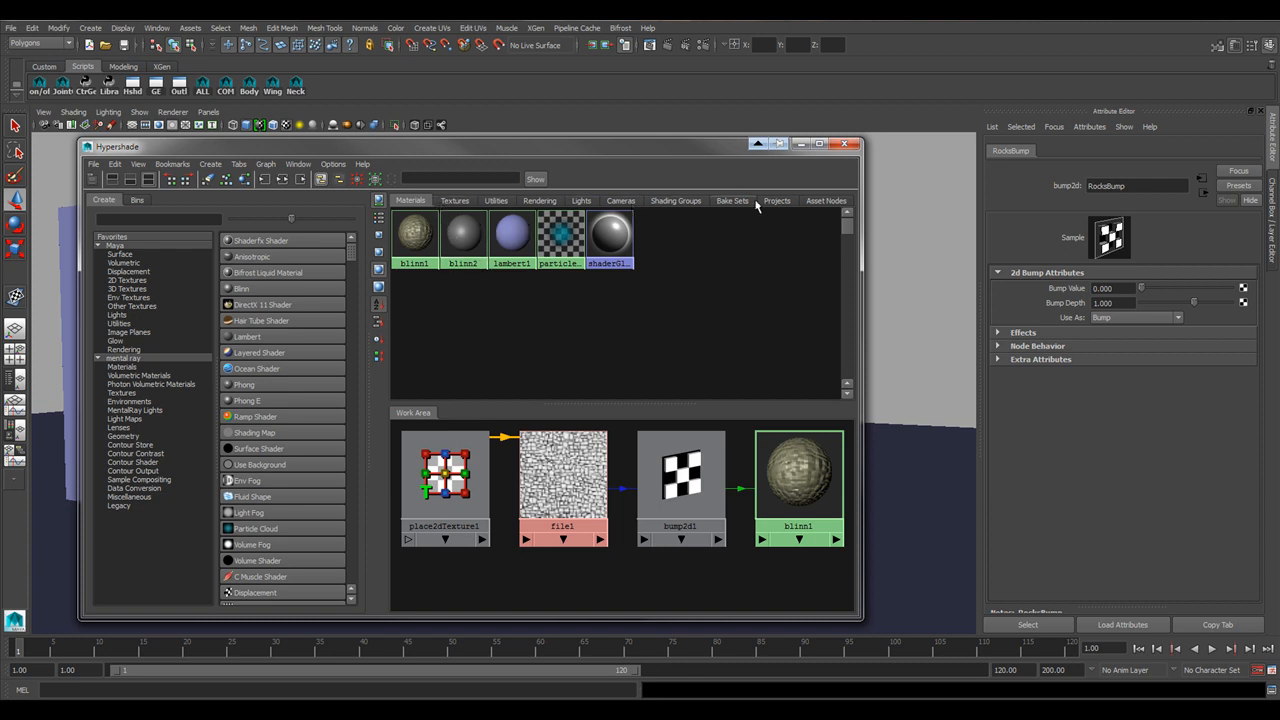
click(685, 520)
click(496, 201)
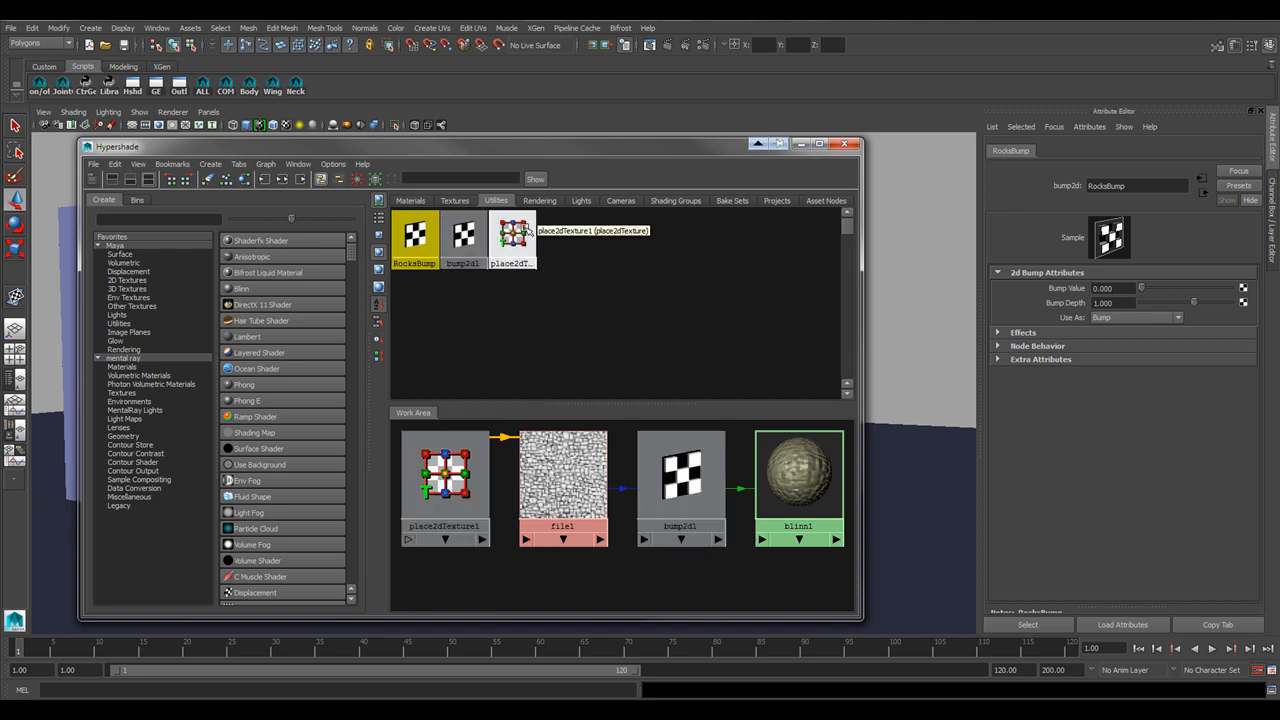
click(455, 200)
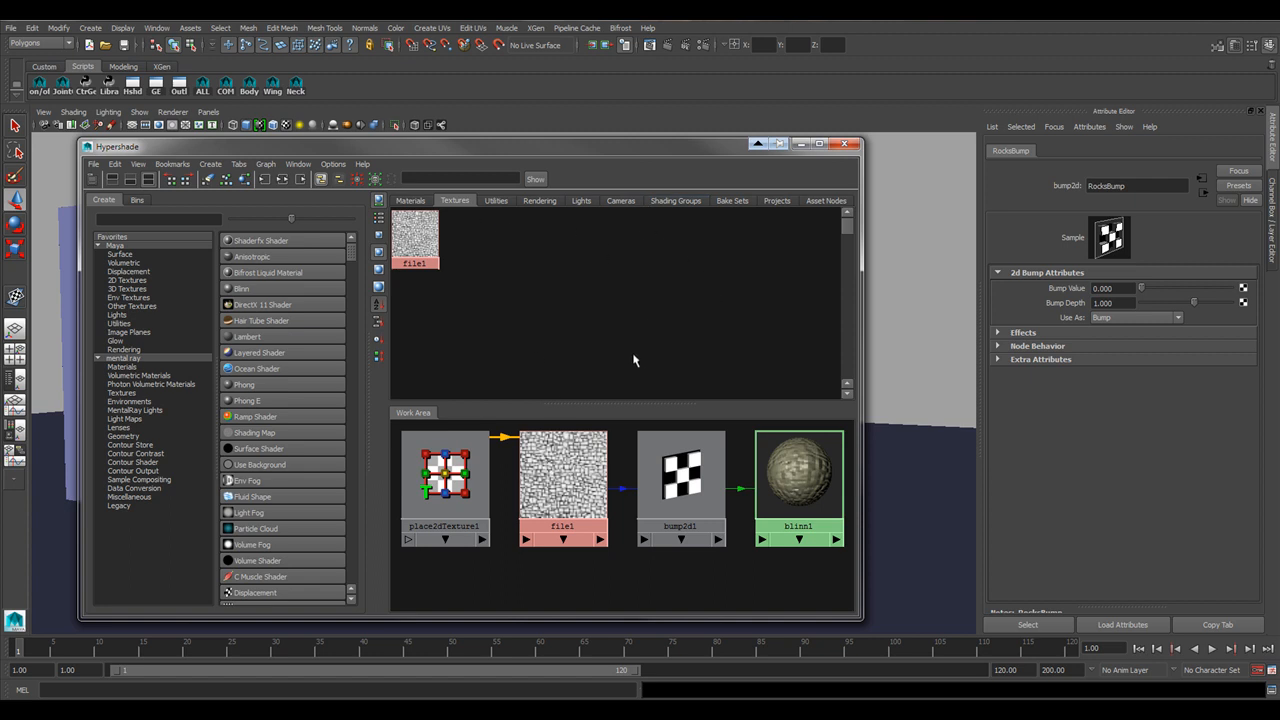
click(692, 490)
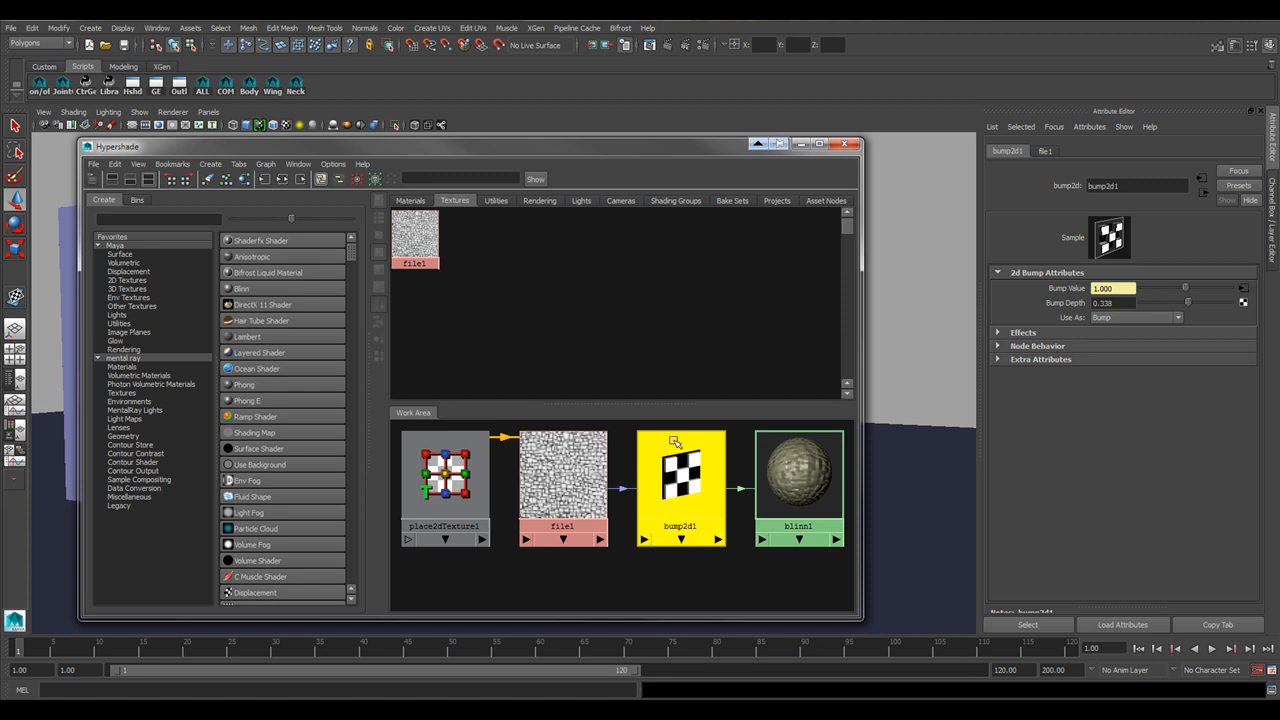
click(497, 201)
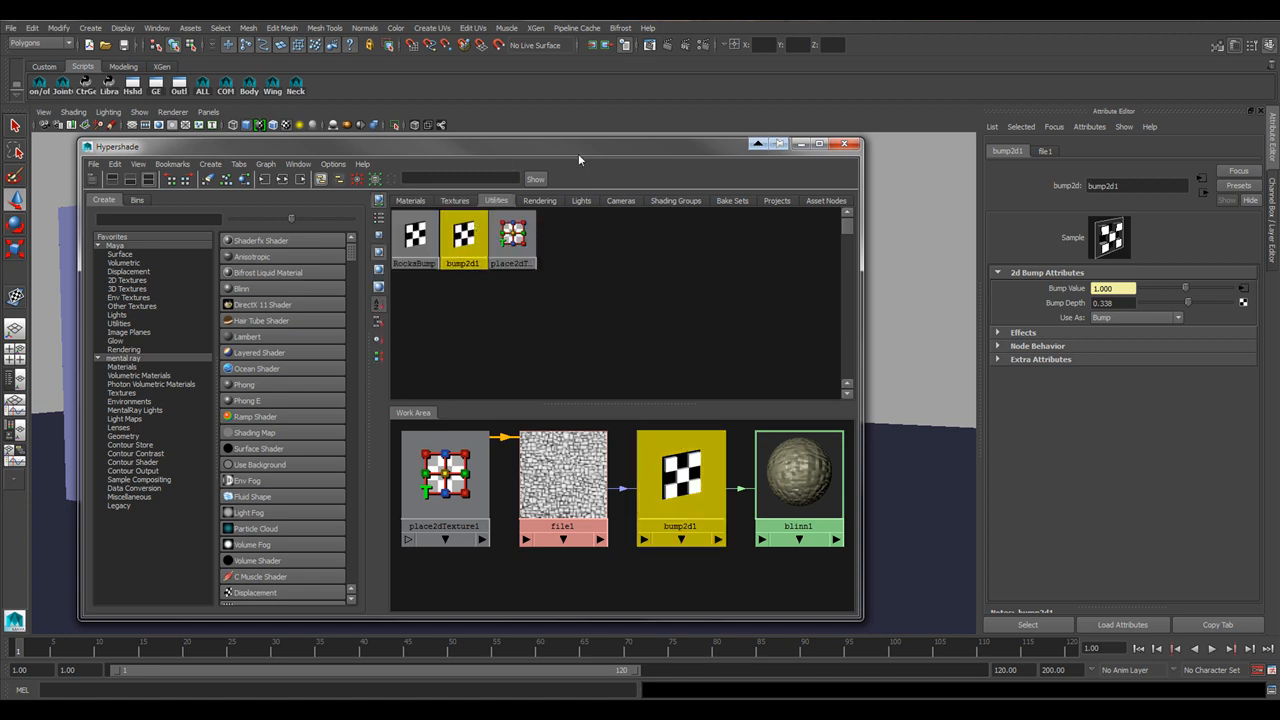
- Move the Hypershade clear of the sphere and raise bump2d1's Bump Depth to about 1.241
drag(578, 153, 872, 549)
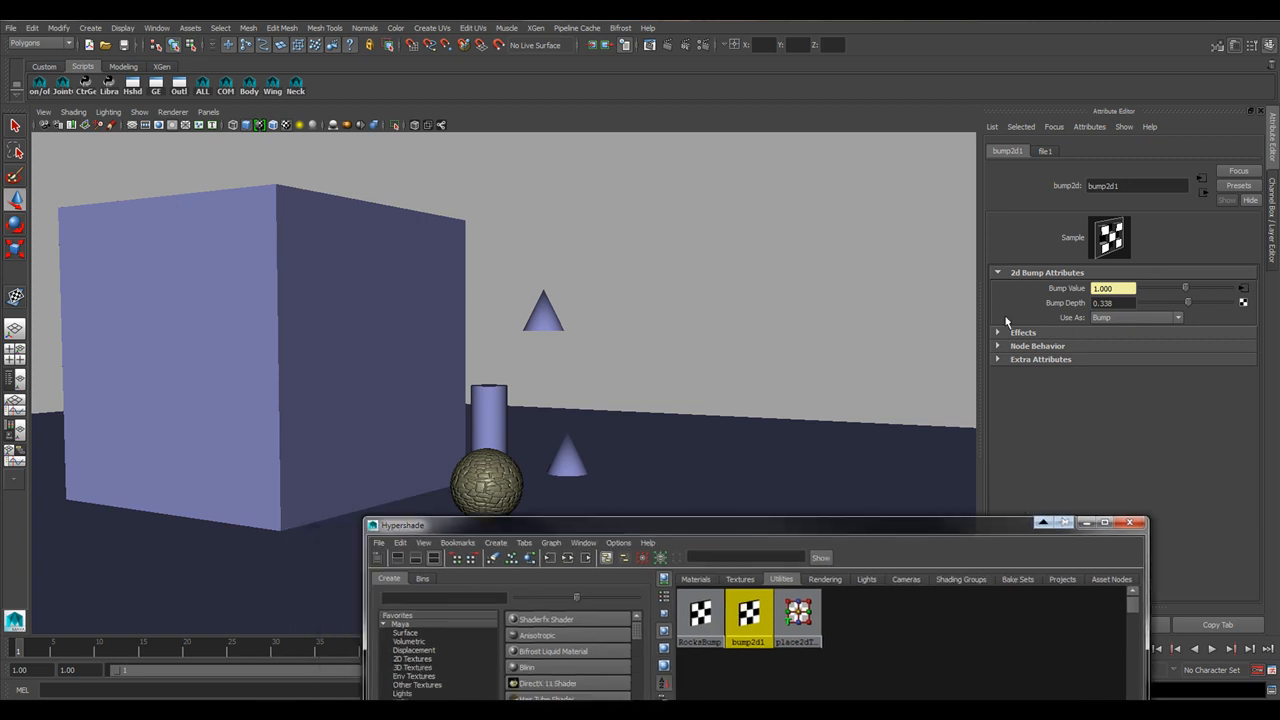
double_click(1111, 302)
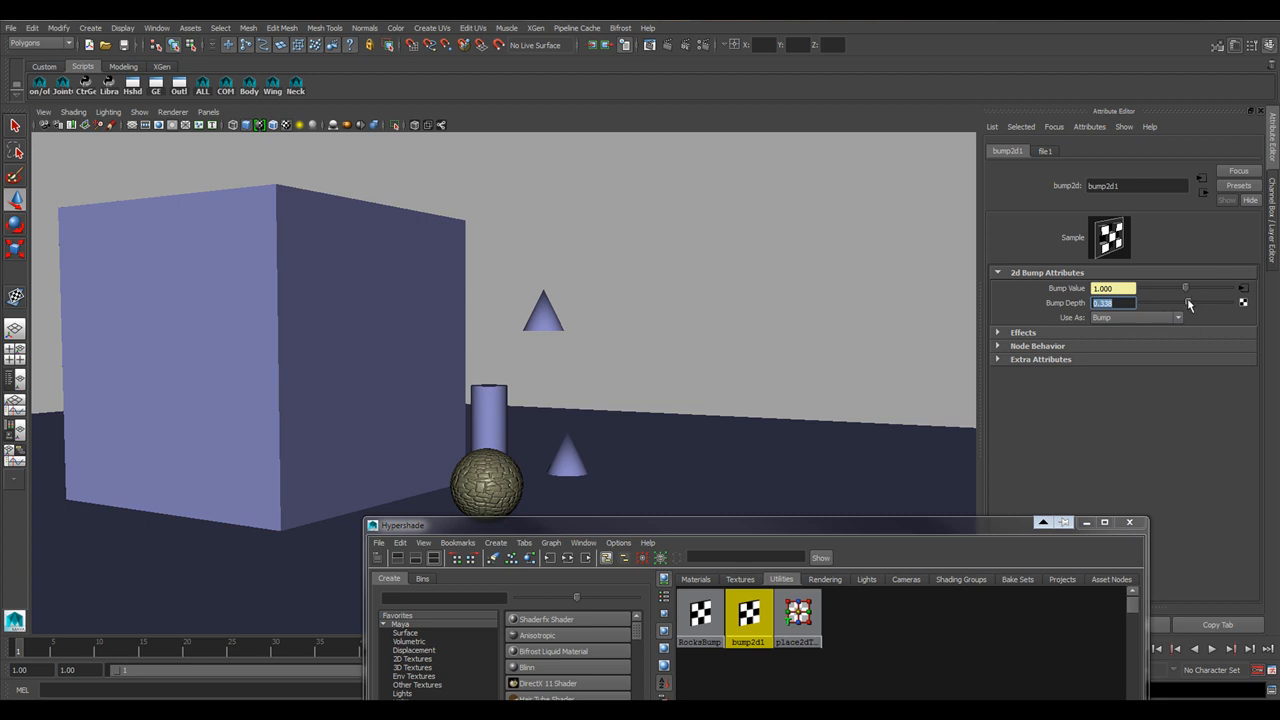
drag(1189, 304, 1198, 310)
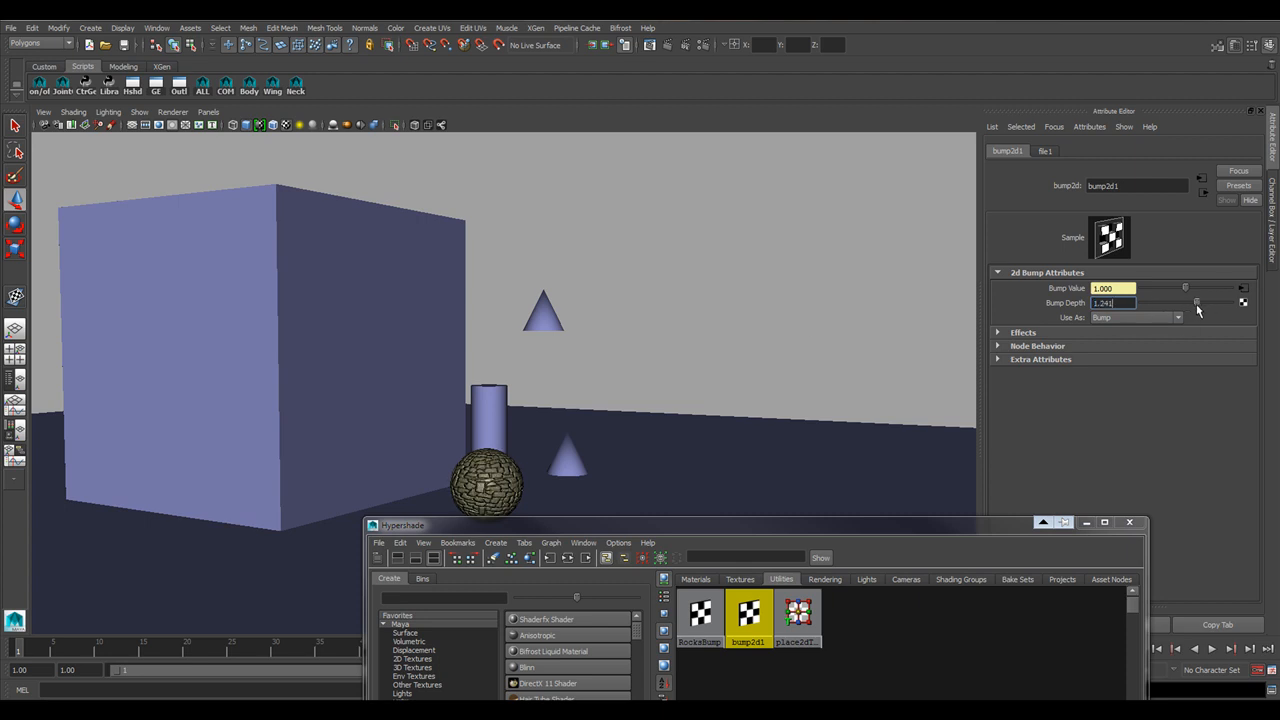
- Frame the sphere in the viewport, reselect the bump2d1 utility, and lower its Bump Depth to about 0.714
click(500, 485)
key(f)
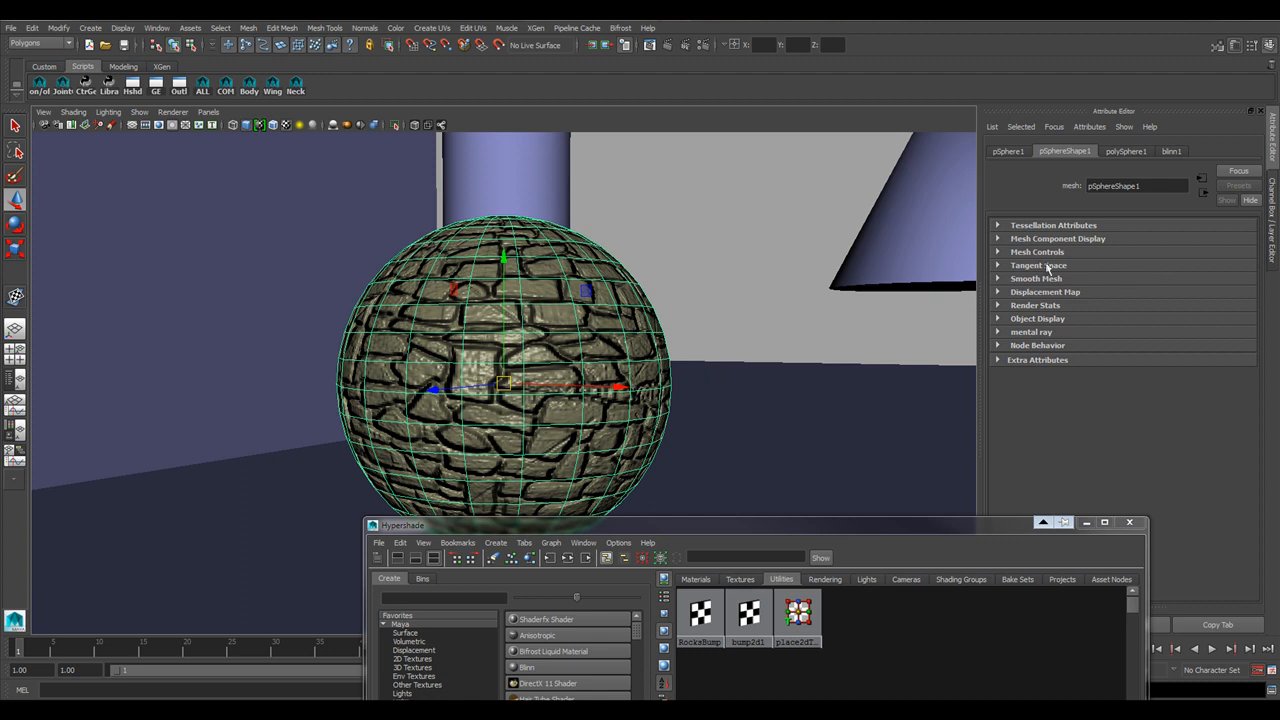
click(749, 615)
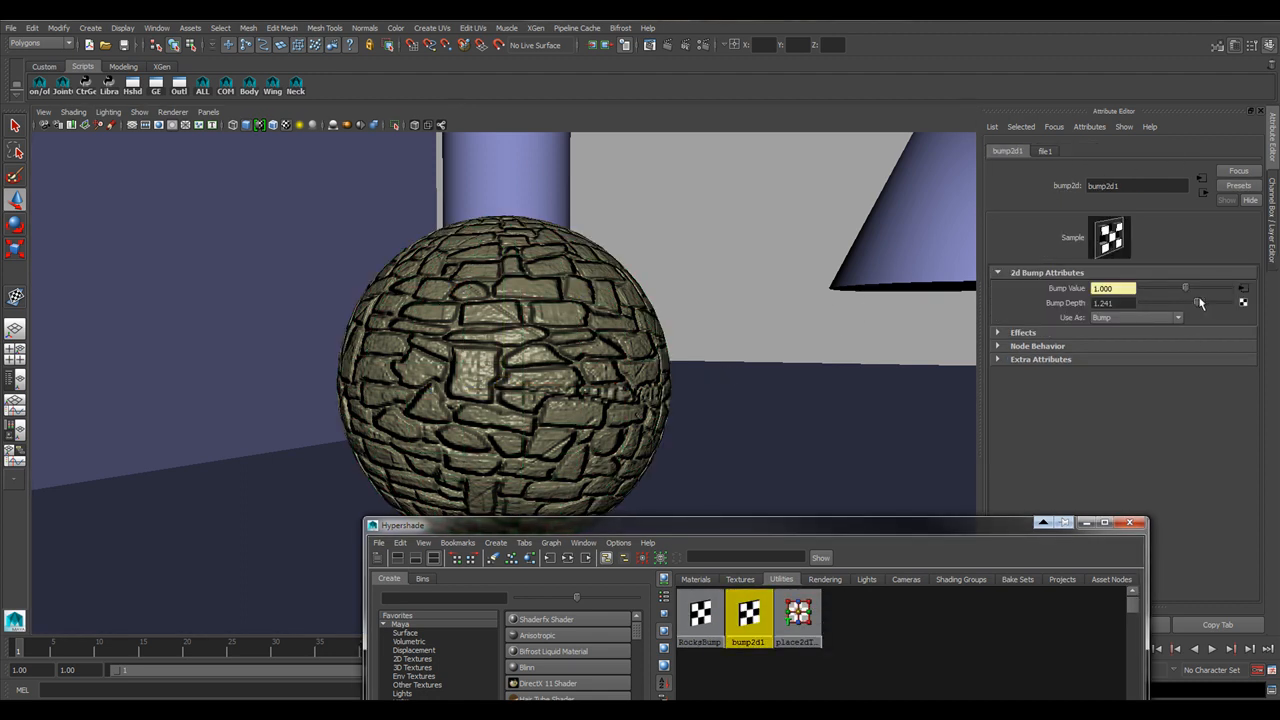
drag(1200, 303, 1192, 306)
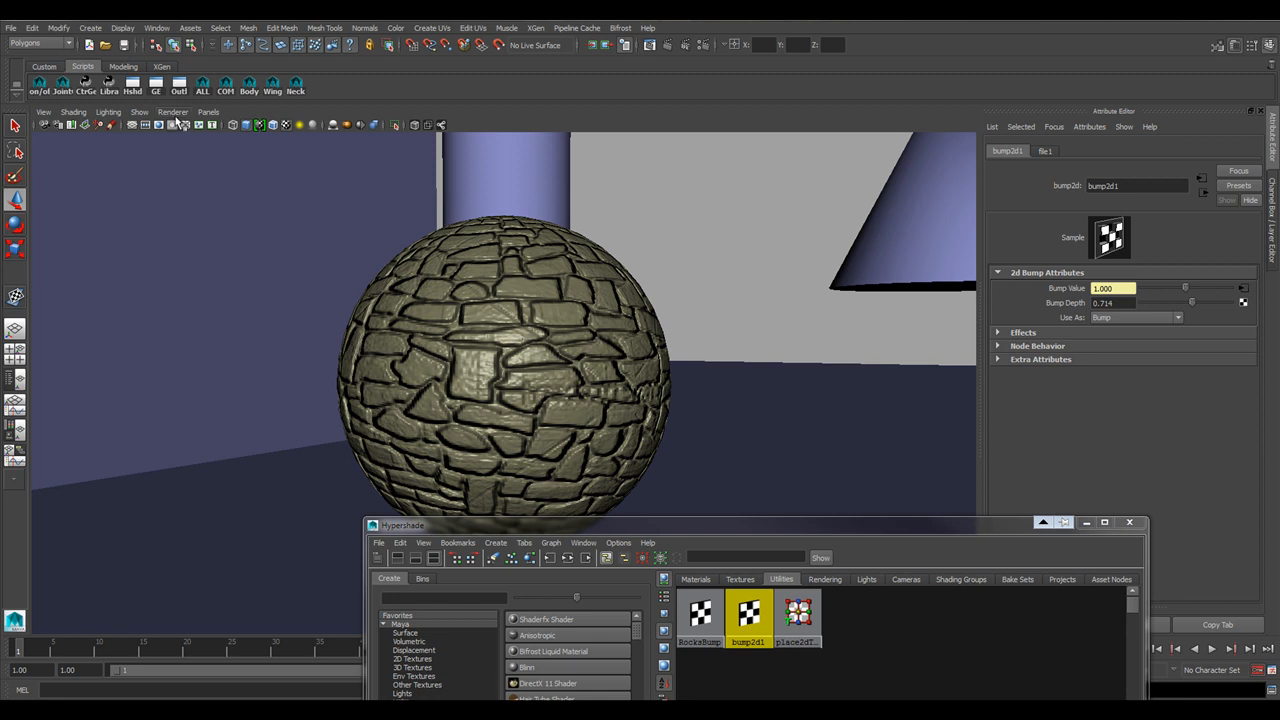
- Compare the sphere's display under the Legacy Default Viewport renderer, and return the viewport to Viewport 2.0
click(173, 112)
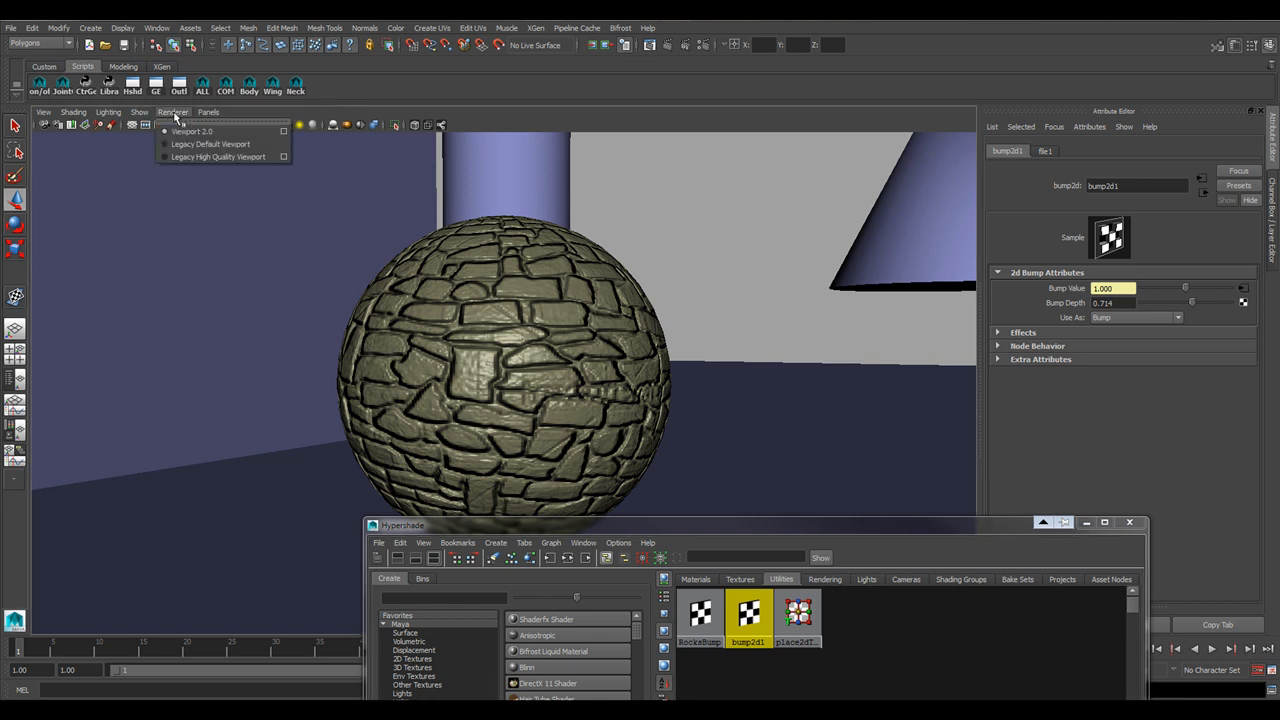
click(213, 147)
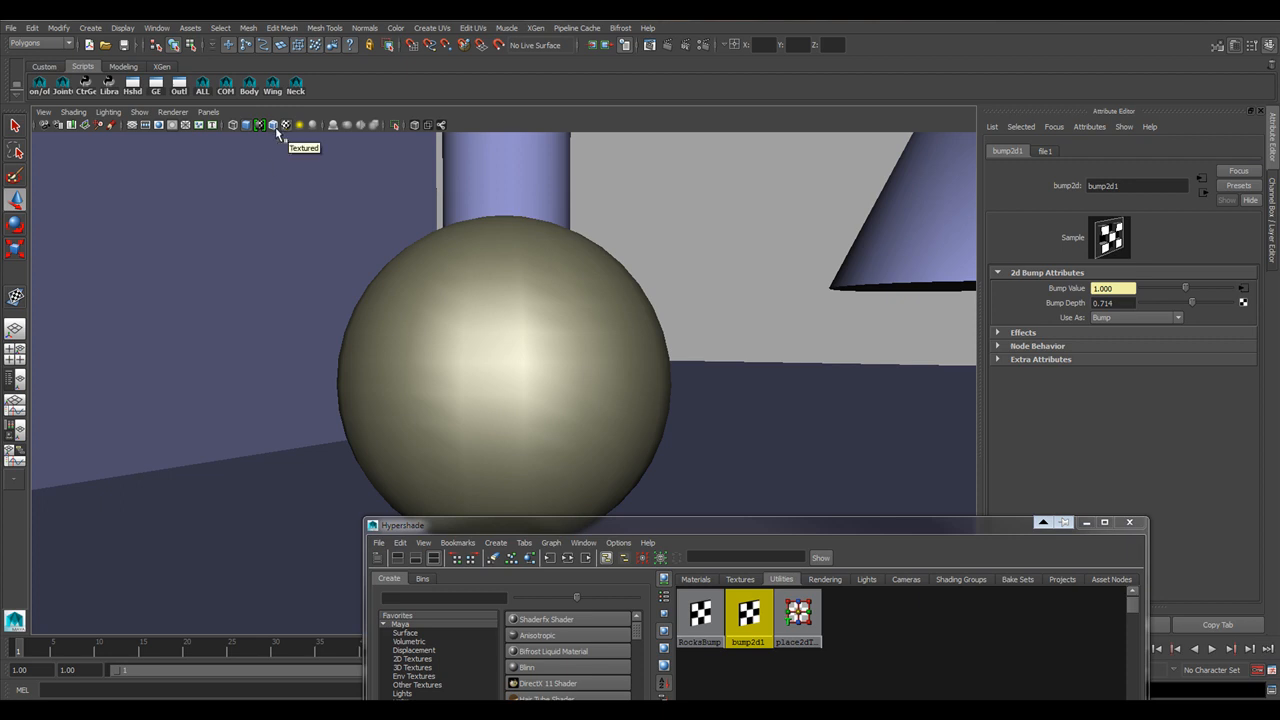
click(176, 113)
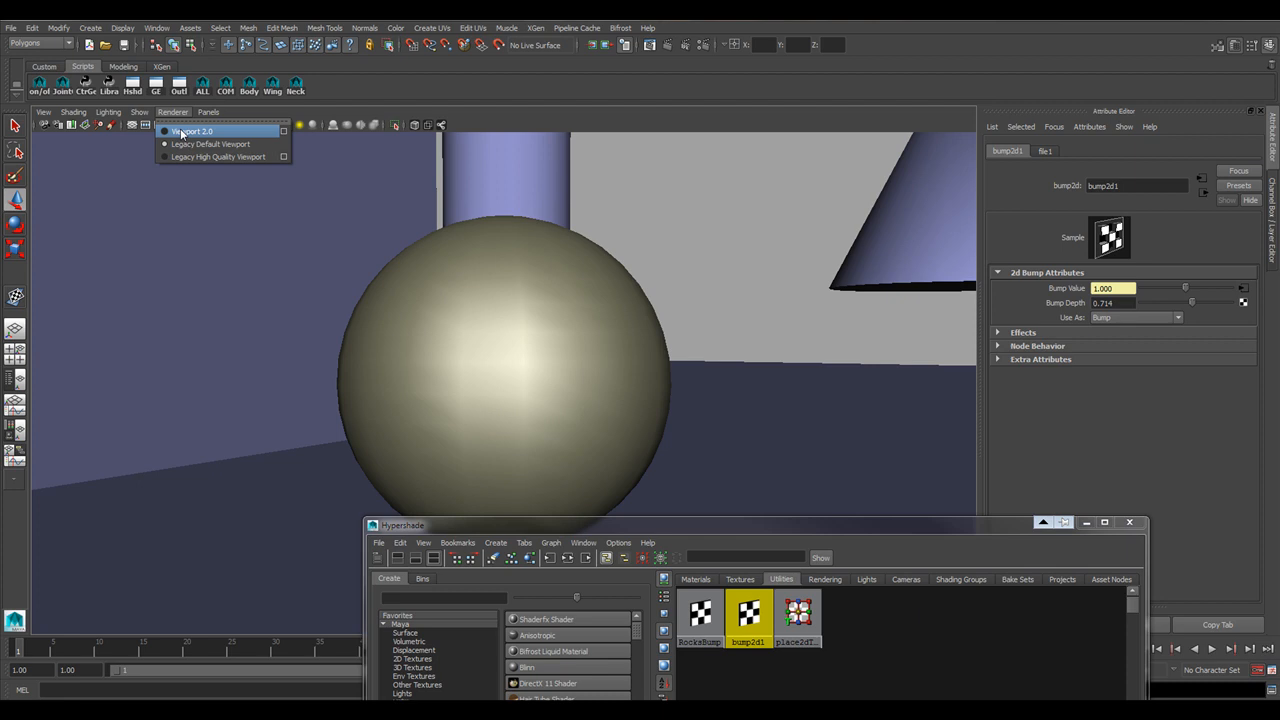
click(181, 134)
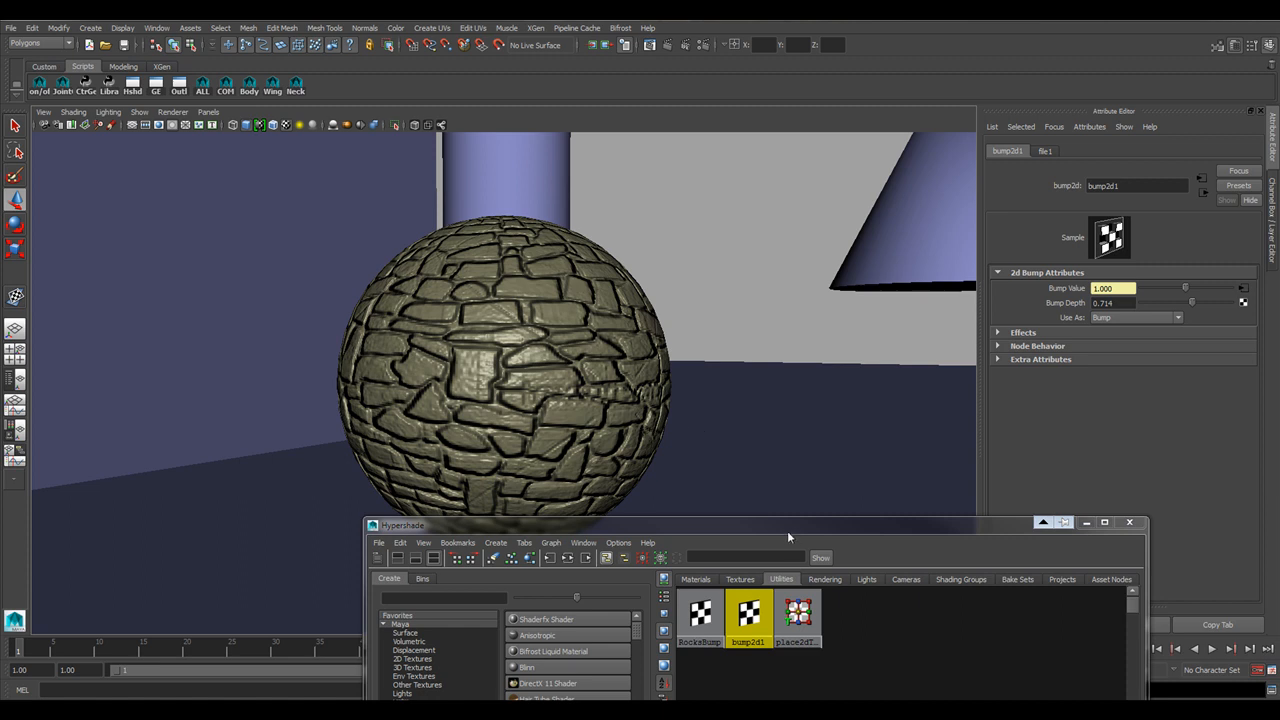
- Bring the whole Hypershade back into view, show the scene's materials, and clear the work area
drag(787, 528, 588, 333)
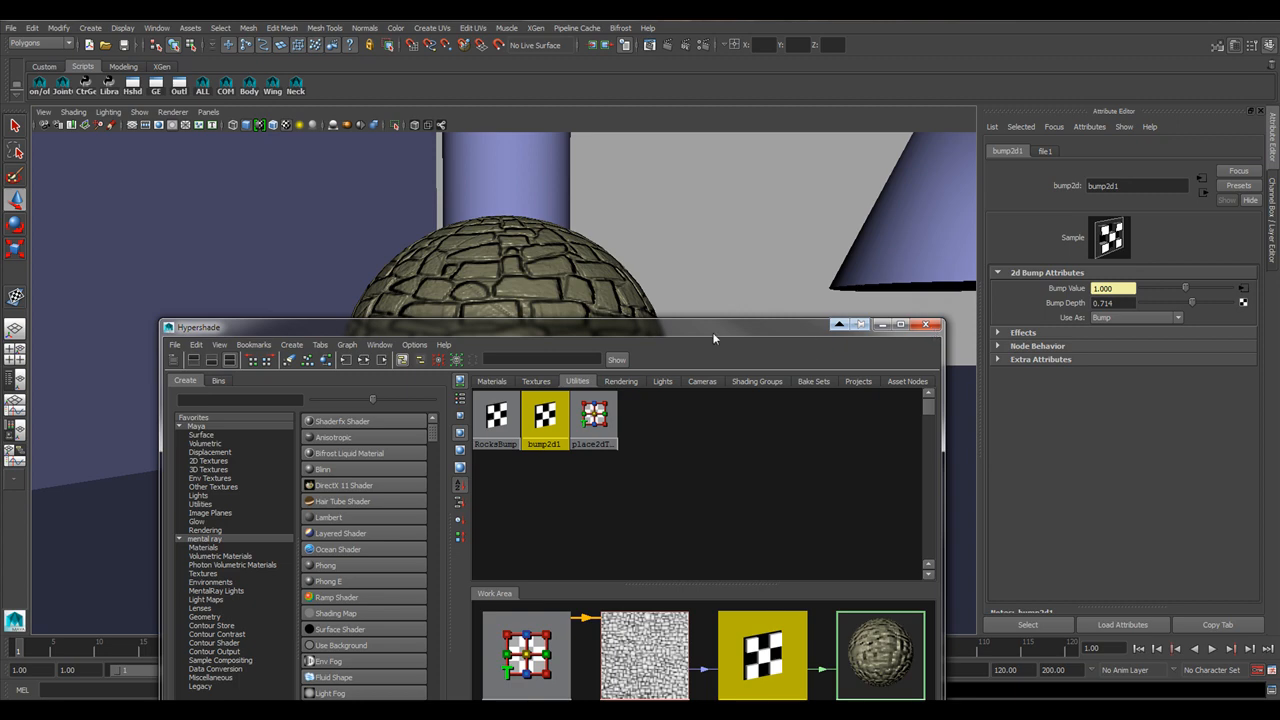
drag(712, 332, 527, 214)
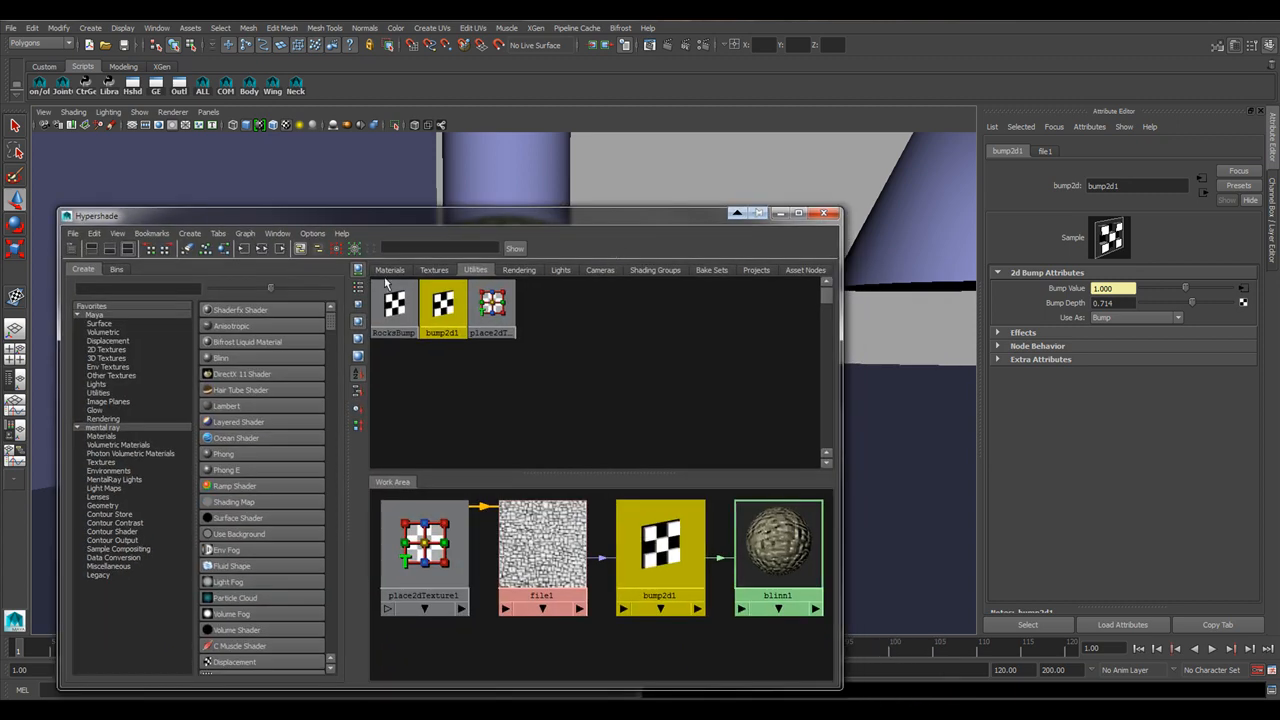
click(672, 377)
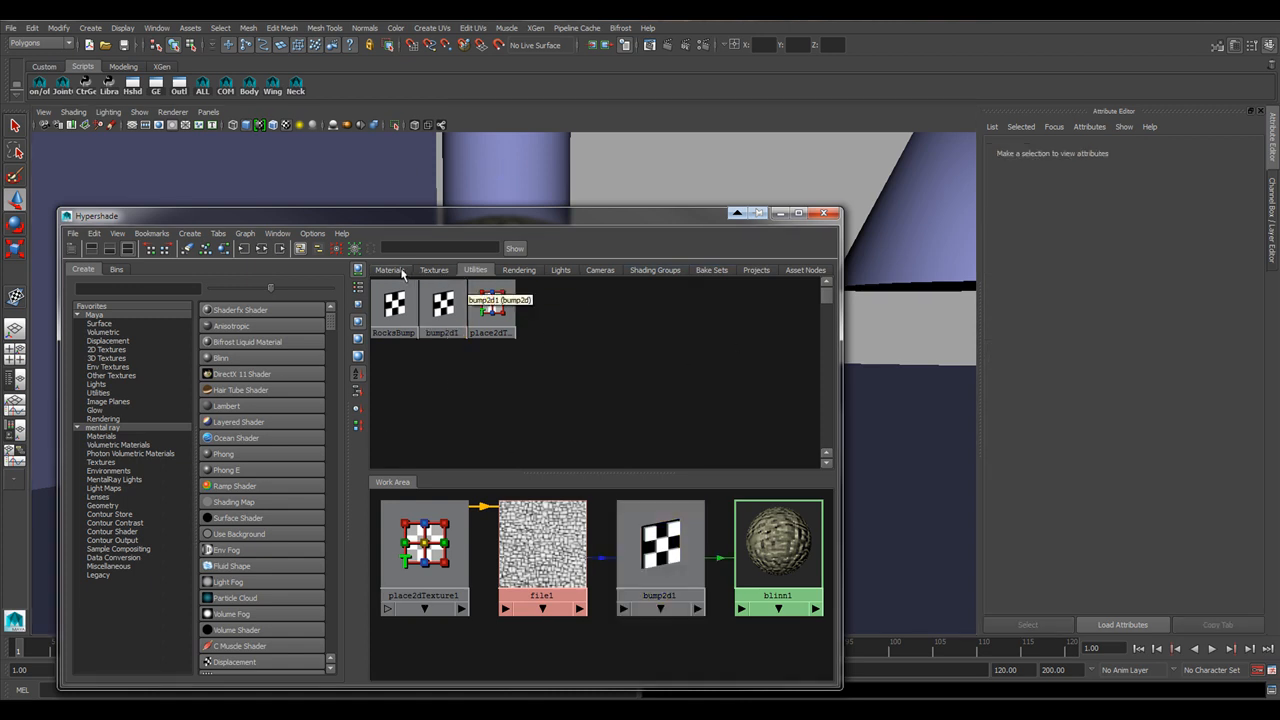
click(398, 271)
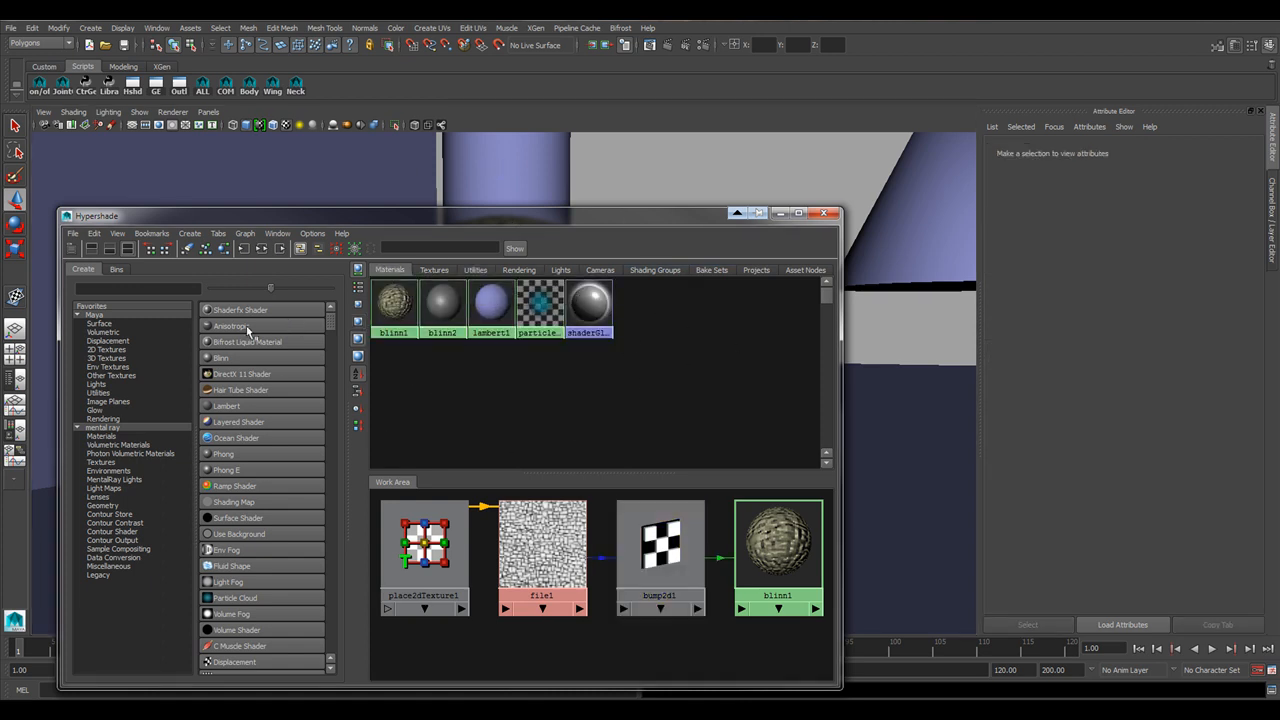
click(187, 248)
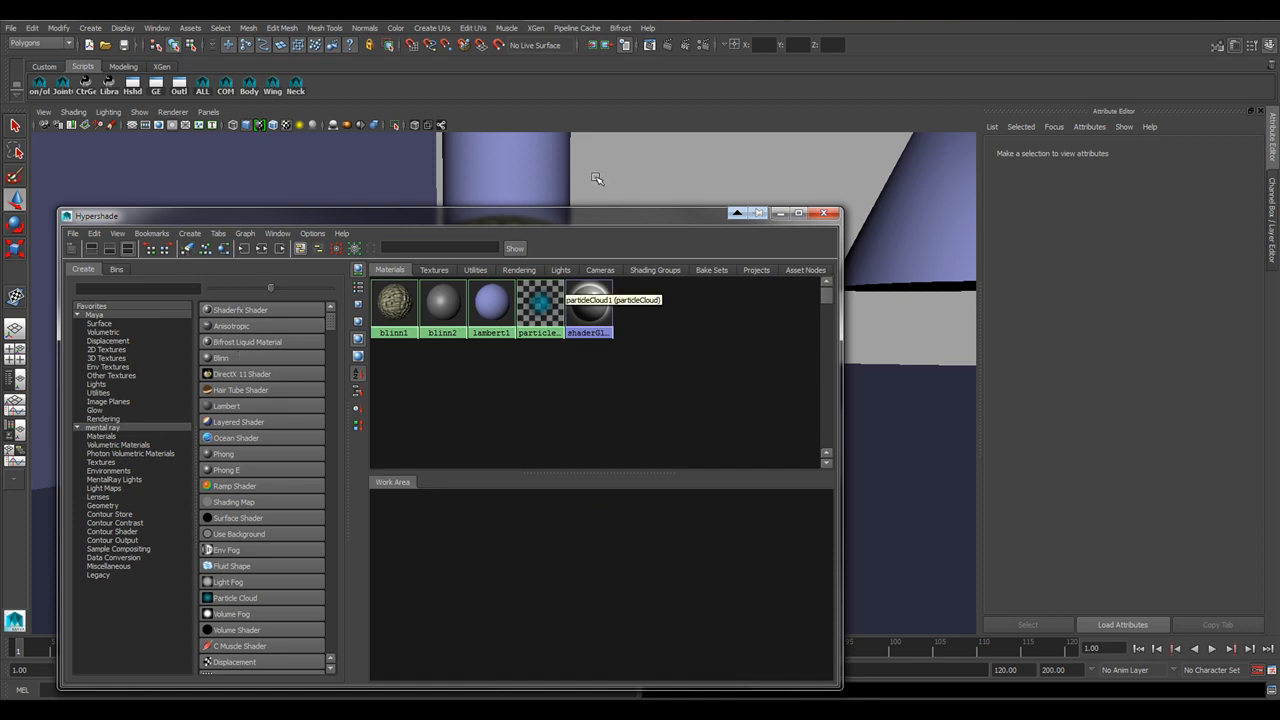
- Move the Hypershade aside to uncover the textured sphere, and render the perspective view with mental ray in the Render View
drag(526, 217, 744, 146)
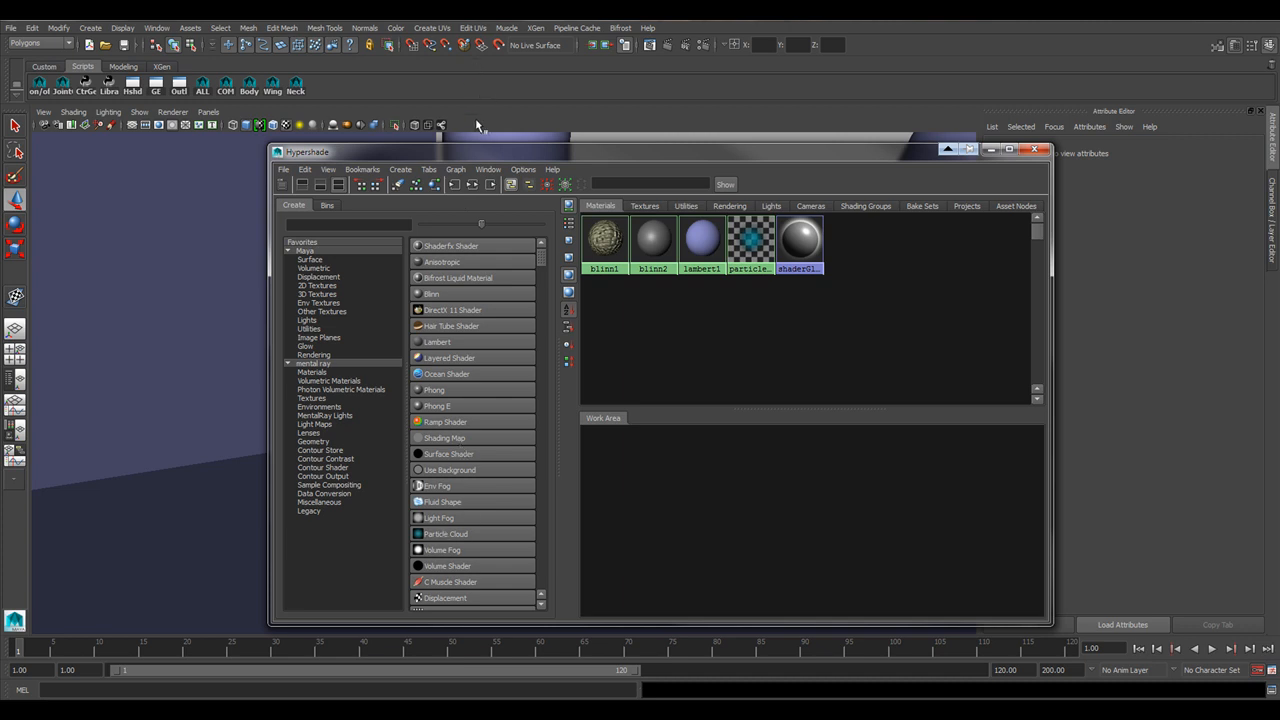
drag(485, 152, 789, 166)
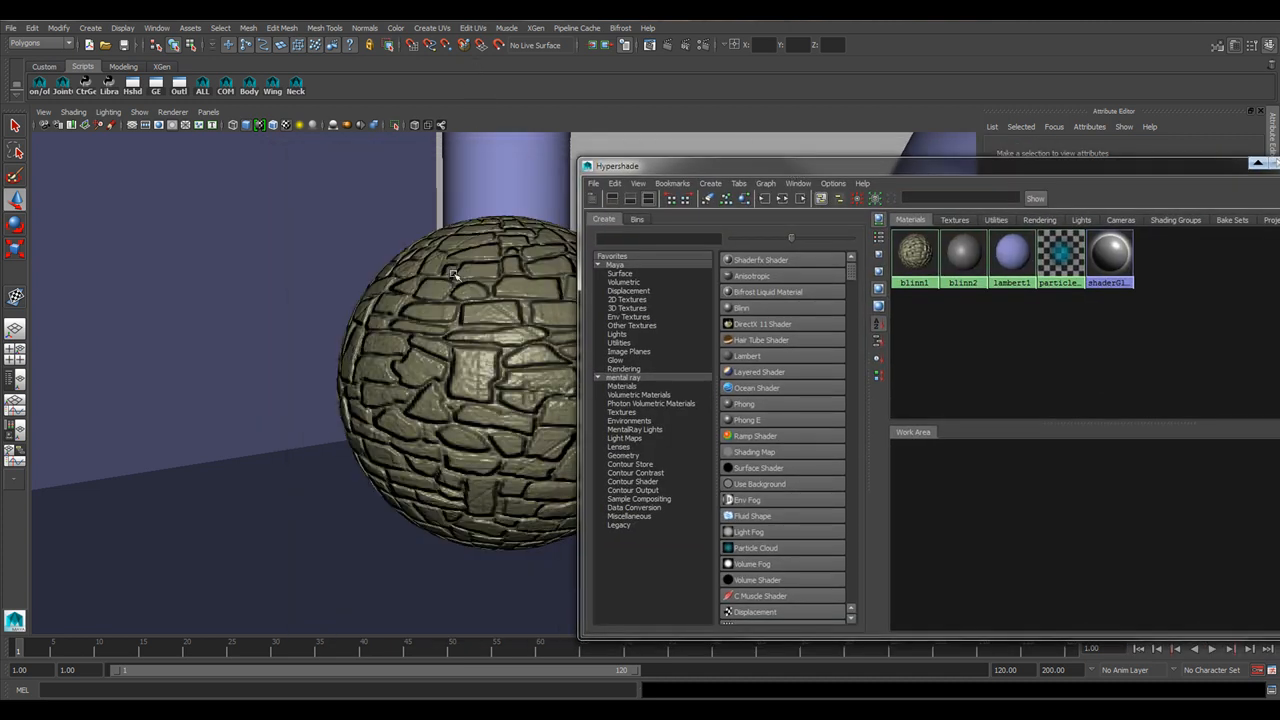
mouse_move(440, 379)
alt+mouse_down()
mouse_move(432, 338)
mouse_move(454, 360)
alt+mouse_up()
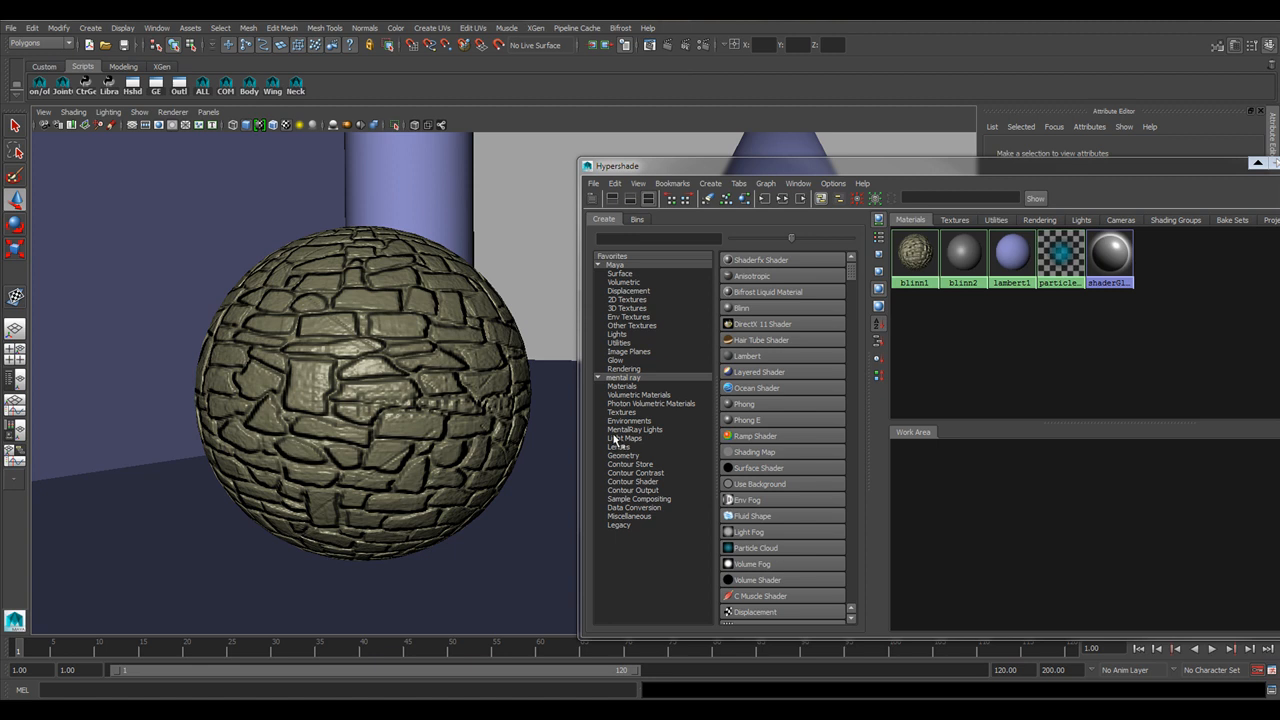
click(650, 46)
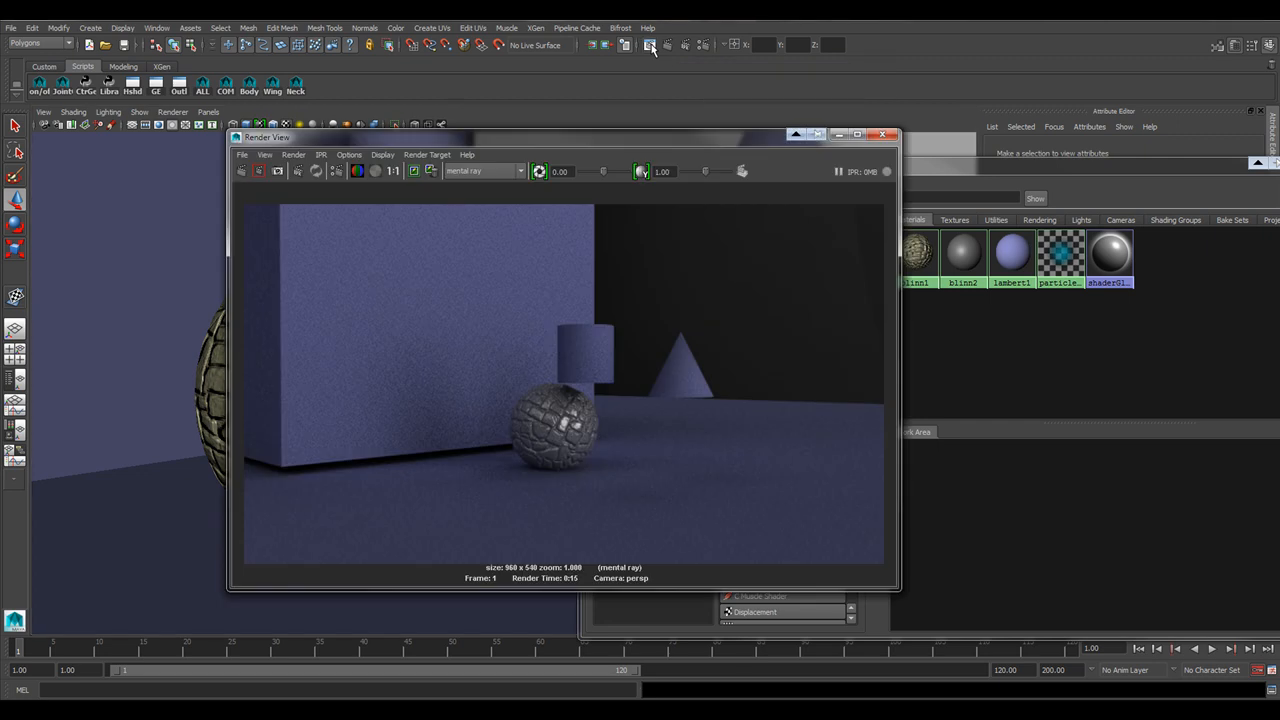
drag(487, 139, 506, 188)
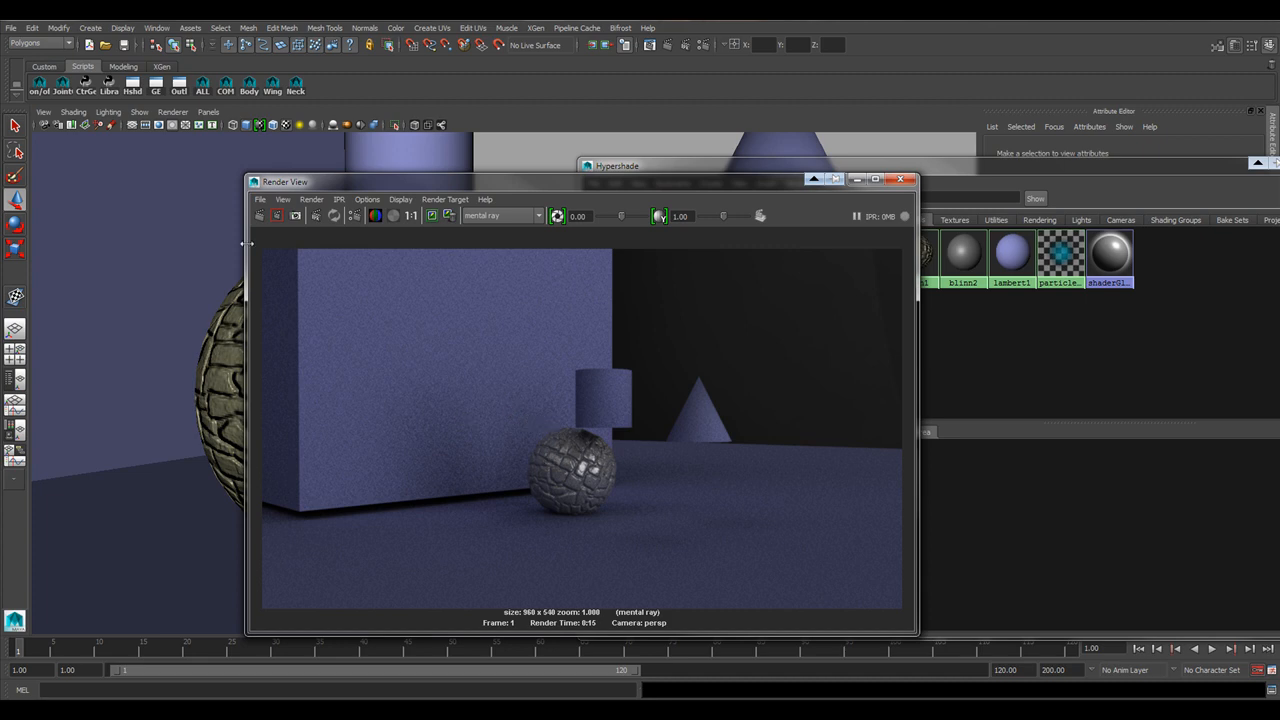
click(258, 216)
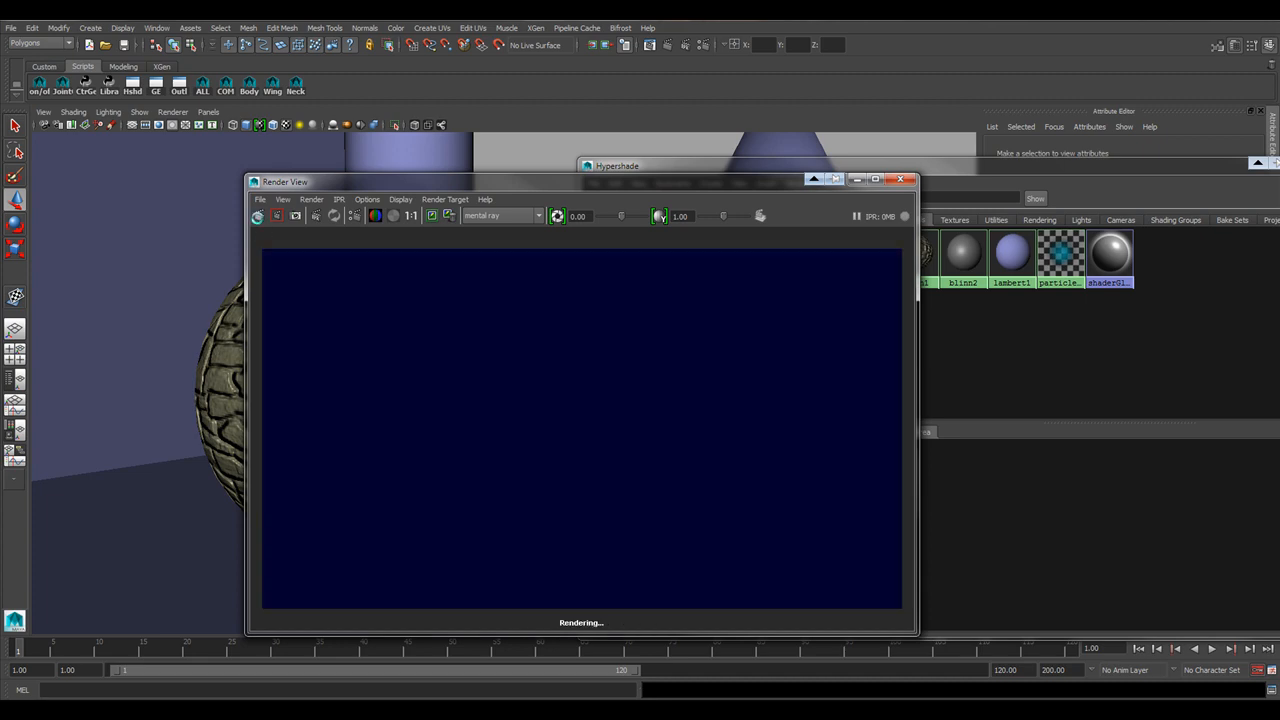
- Review the renderers available in the Render View and keep mental ray selected
click(510, 216)
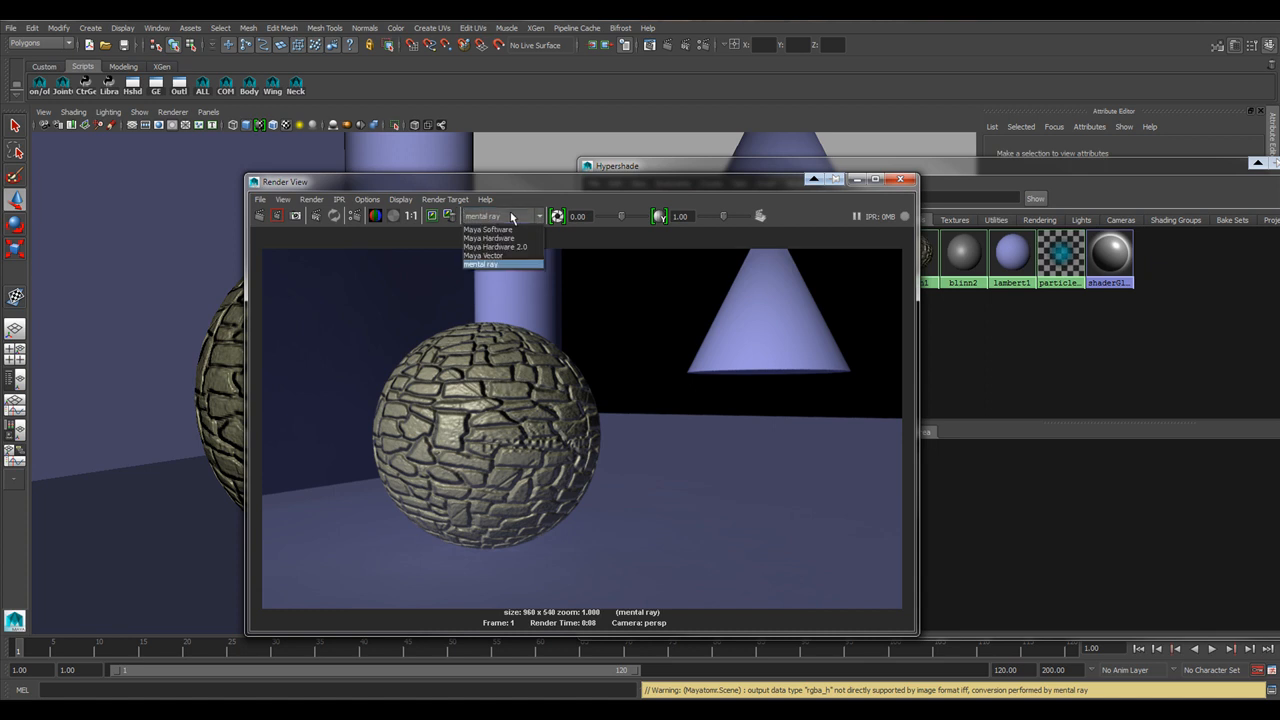
click(494, 264)
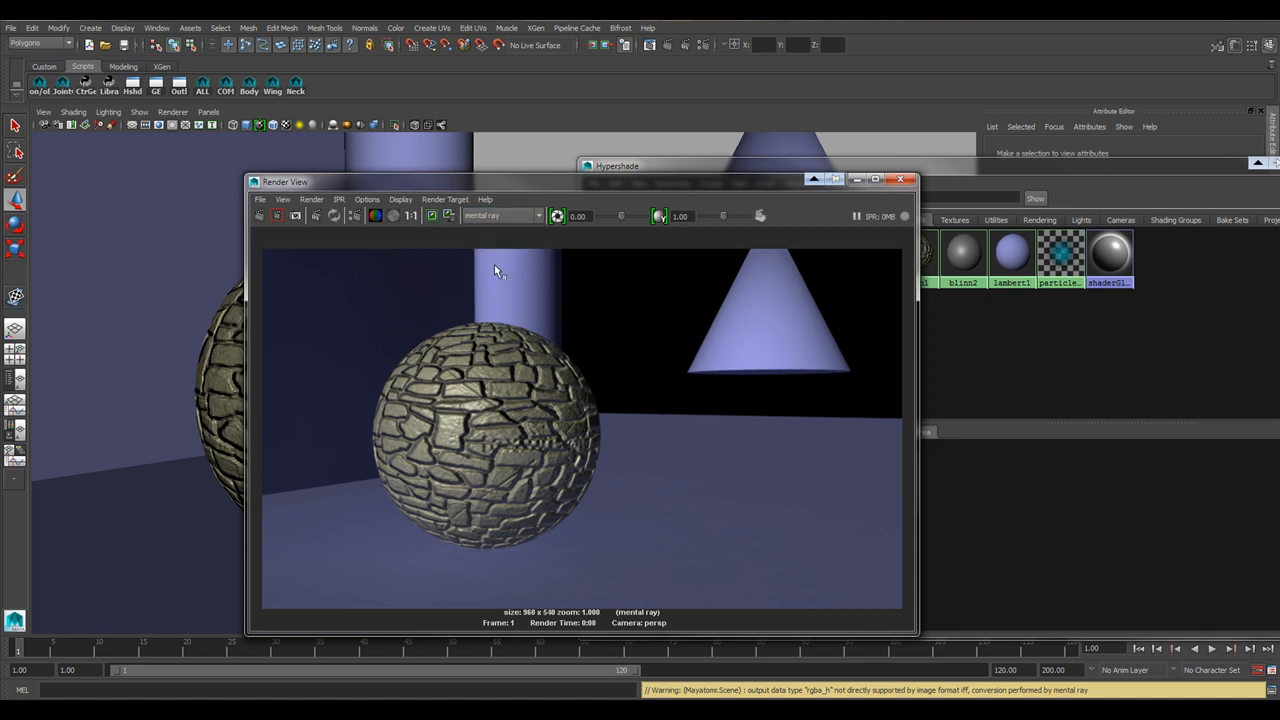
click(529, 214)
click(529, 214)
- Check the Loaded and Auto load settings of Mayatomr.mll in the Plug-in Manager, close it, and list the available renderers again
click(154, 29)
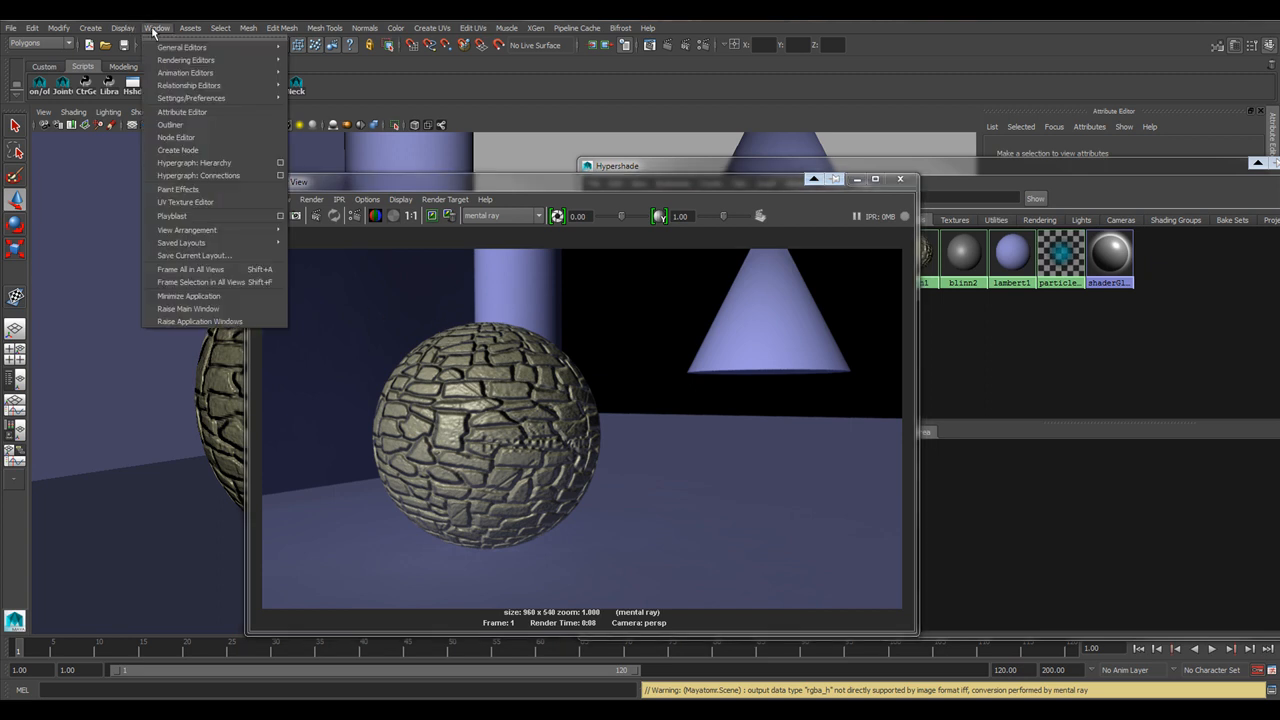
mouse_move(203, 98)
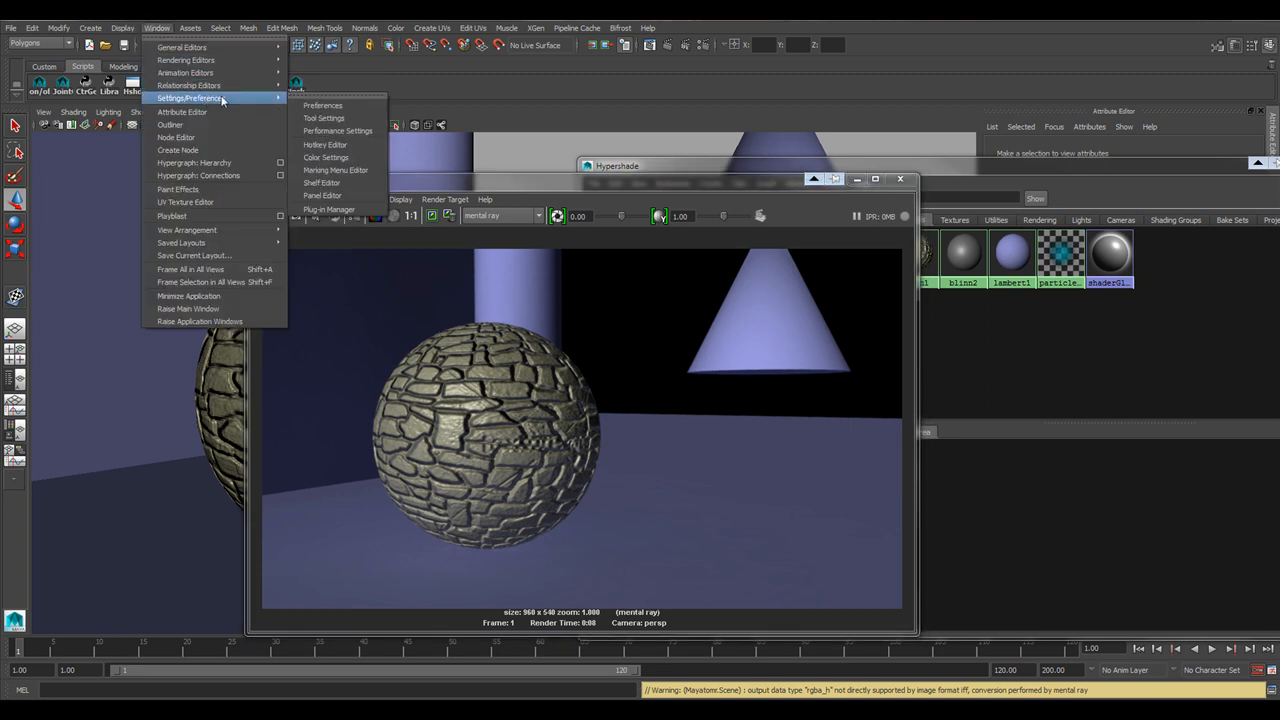
click(340, 210)
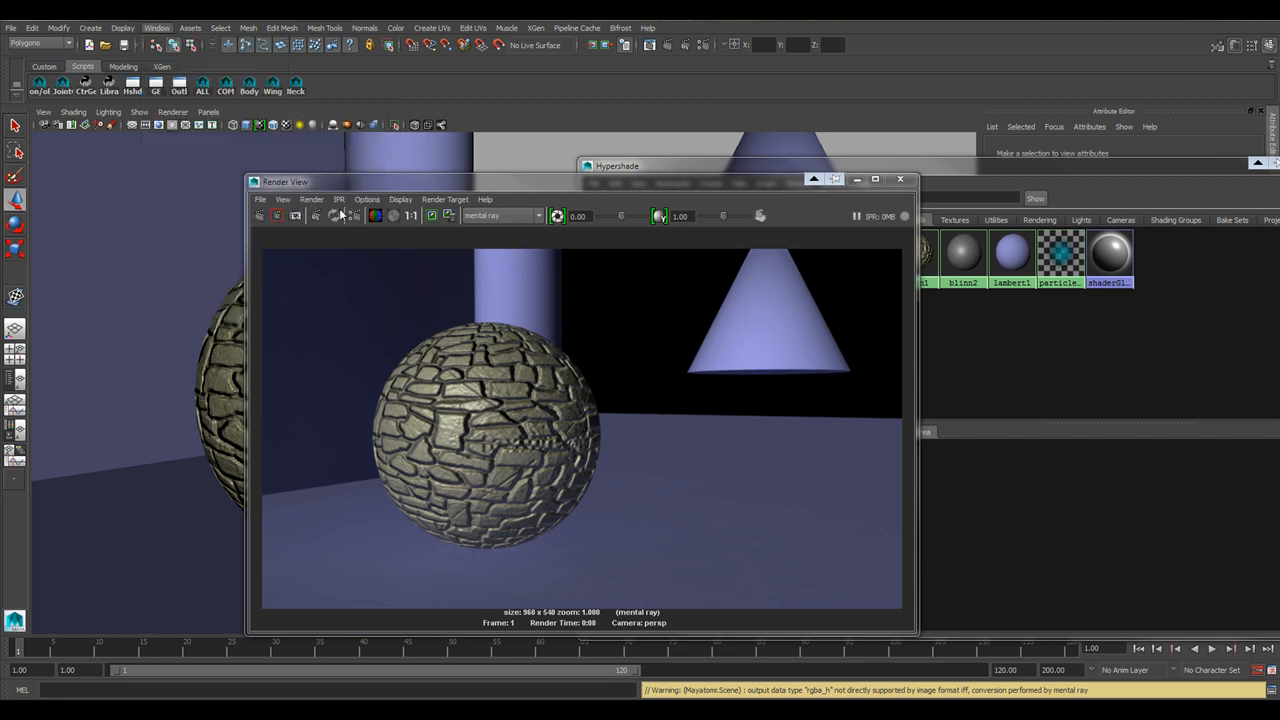
scroll(619, 480, up, 5)
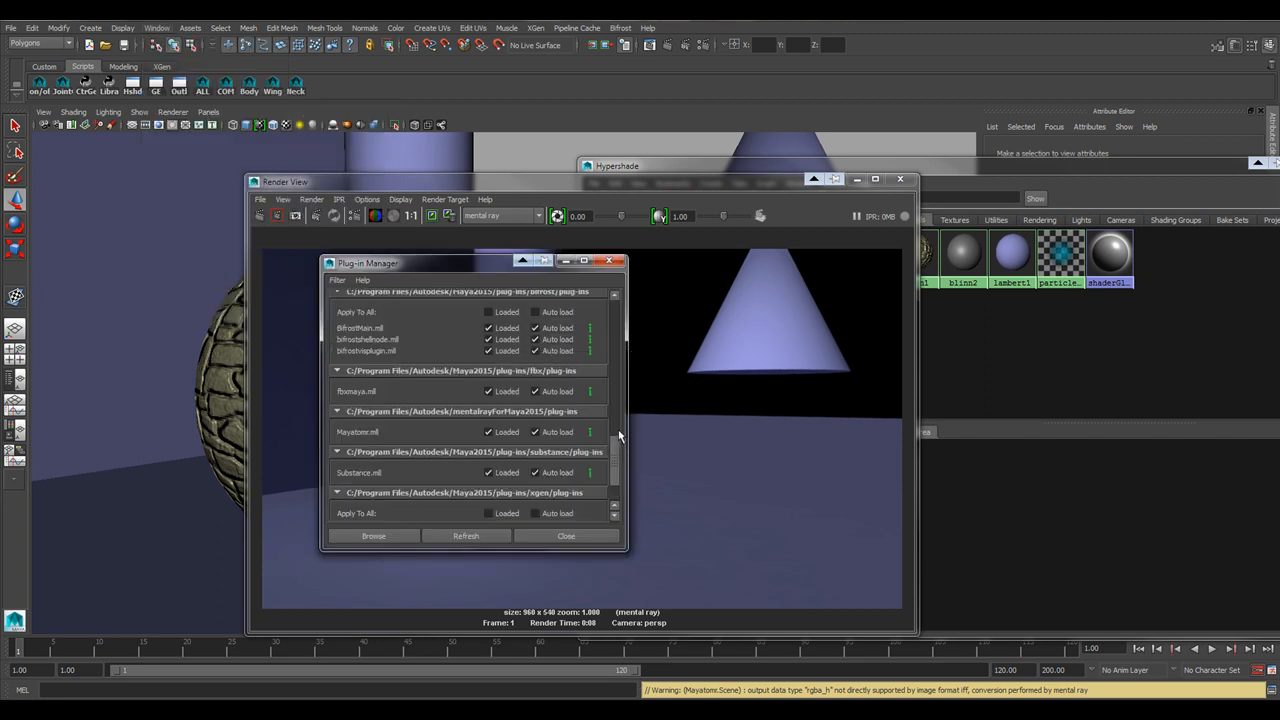
scroll(622, 485, down, 5)
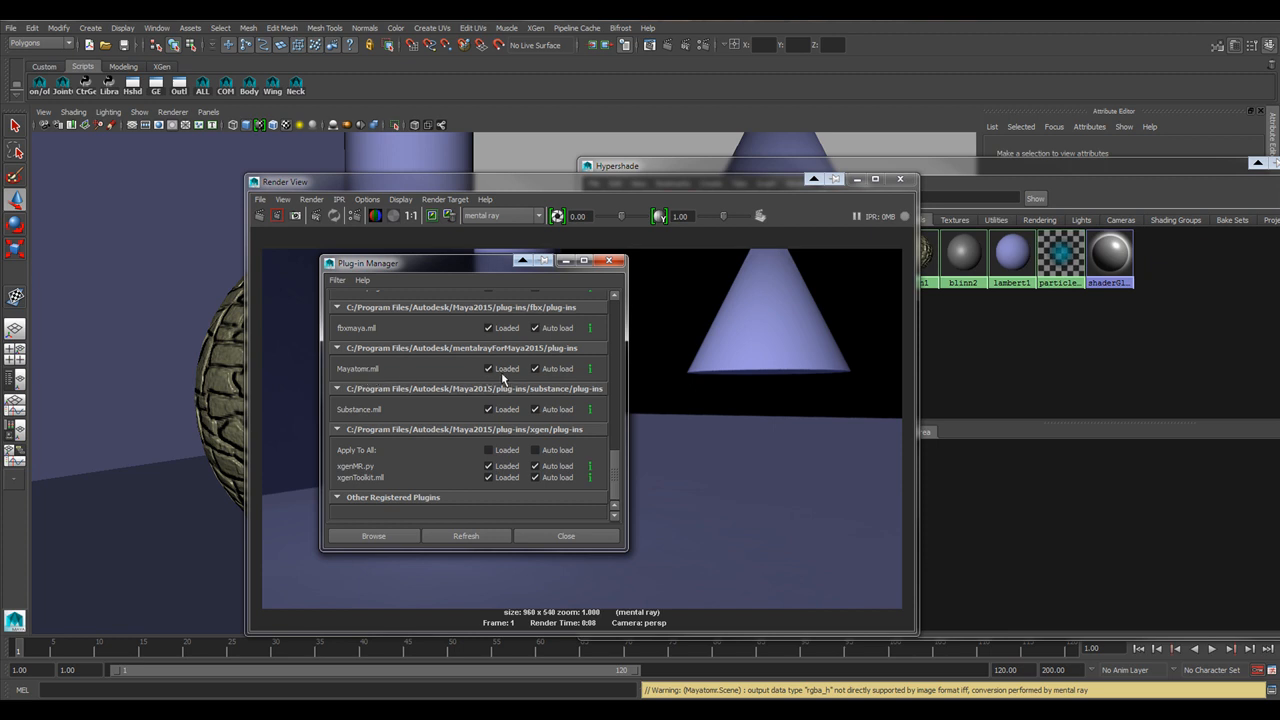
click(566, 535)
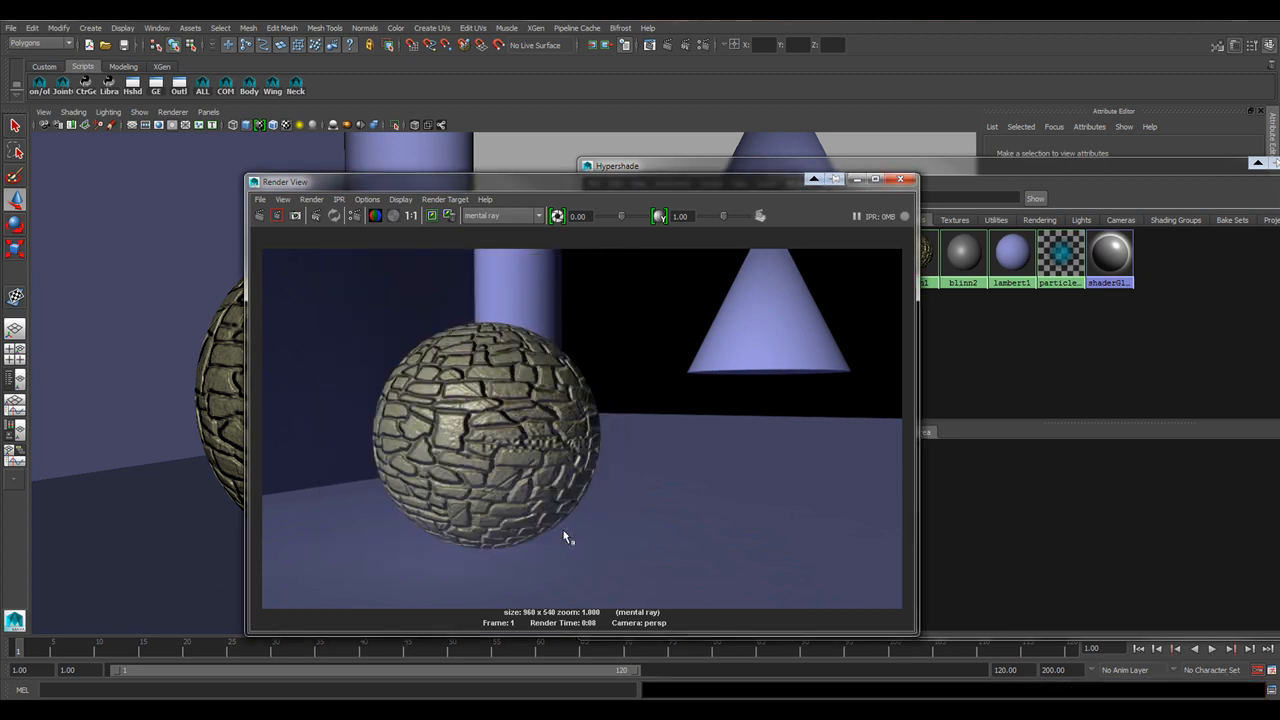
click(521, 216)
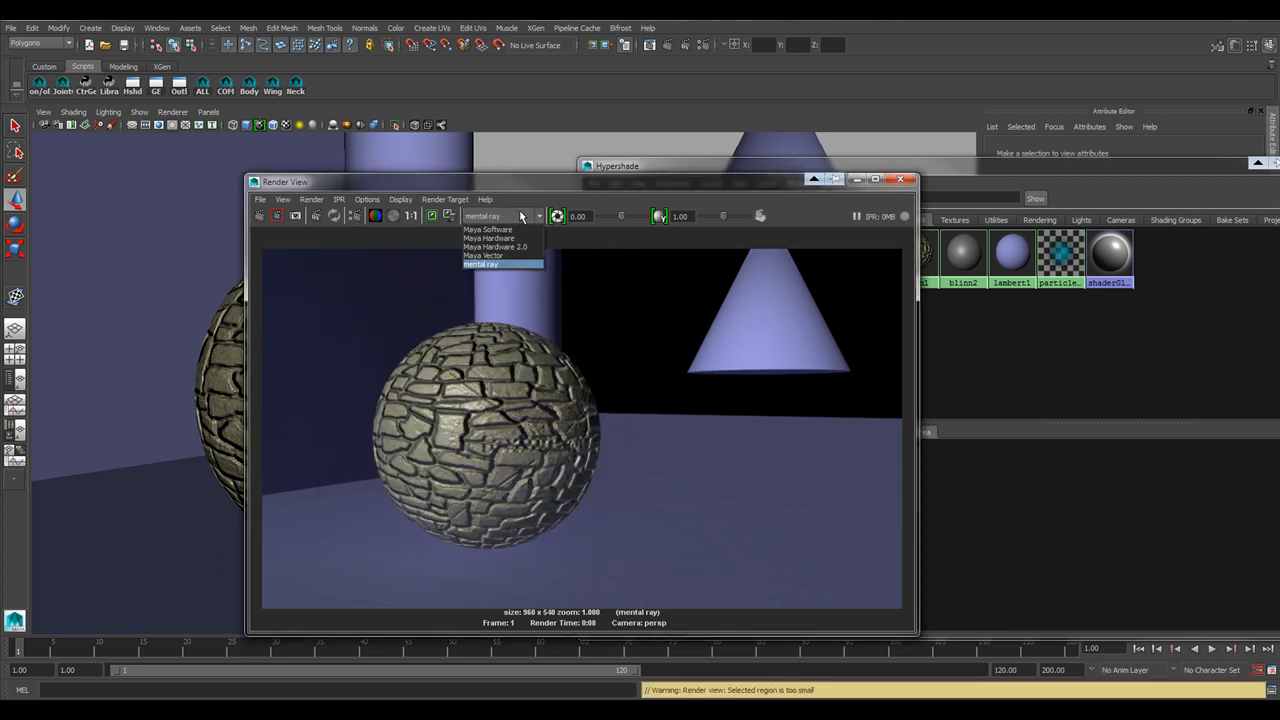
- Keep mental ray as the renderer, move the Render View aside, and reposition the Hypershade with its Maya nodes listed
click(497, 264)
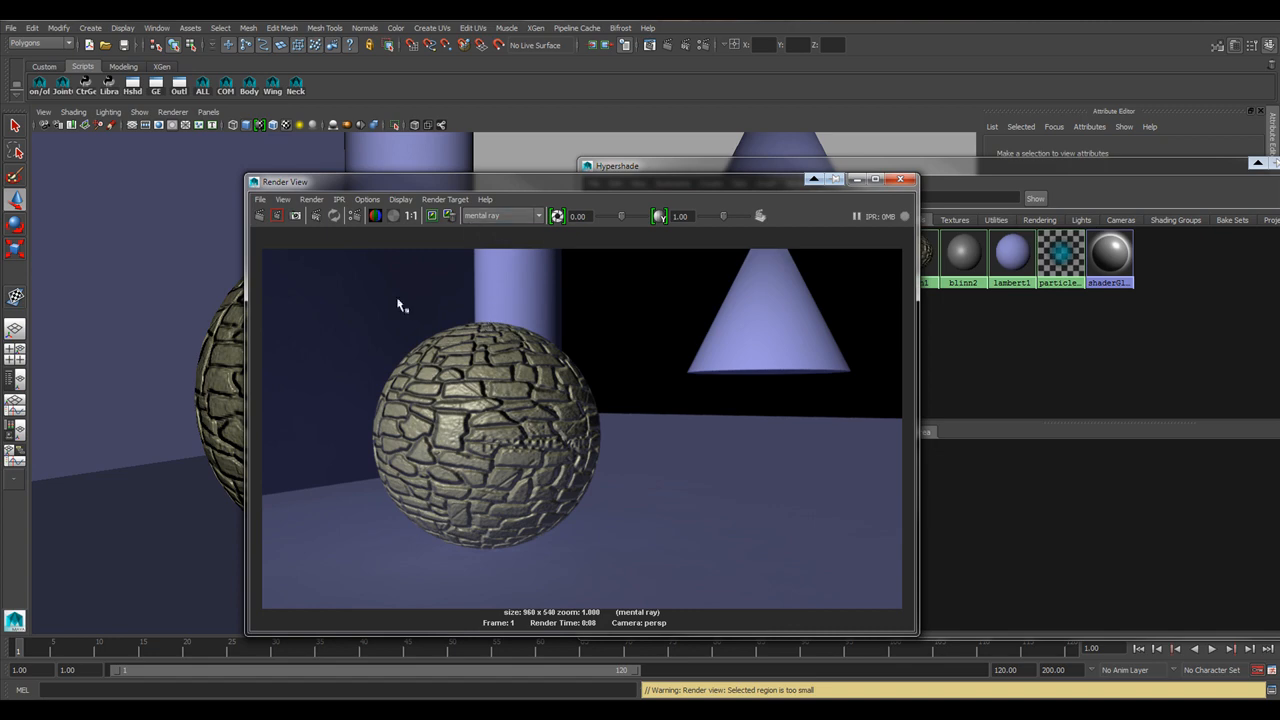
drag(541, 187, 1096, 317)
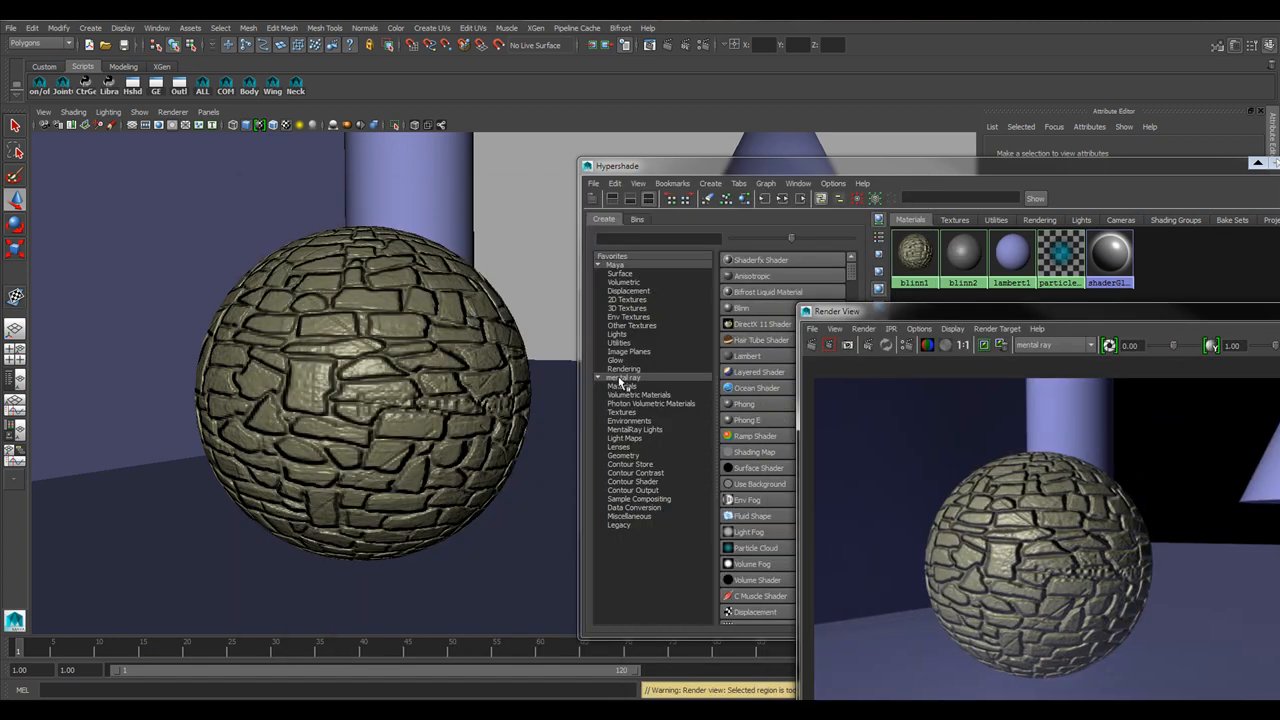
click(1040, 346)
click(1035, 394)
drag(773, 162, 472, 140)
click(312, 245)
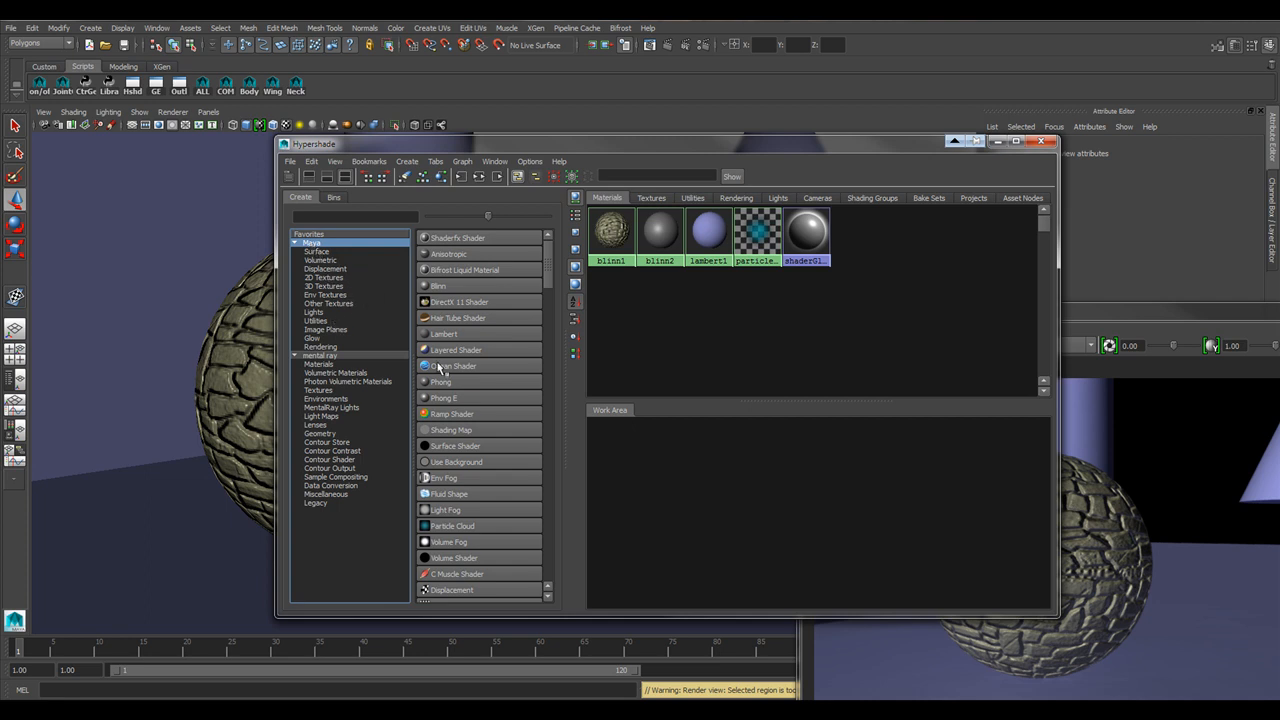
- Switch the Render View renderer to Maya Software and back to mental ray
drag(1090, 316, 929, 264)
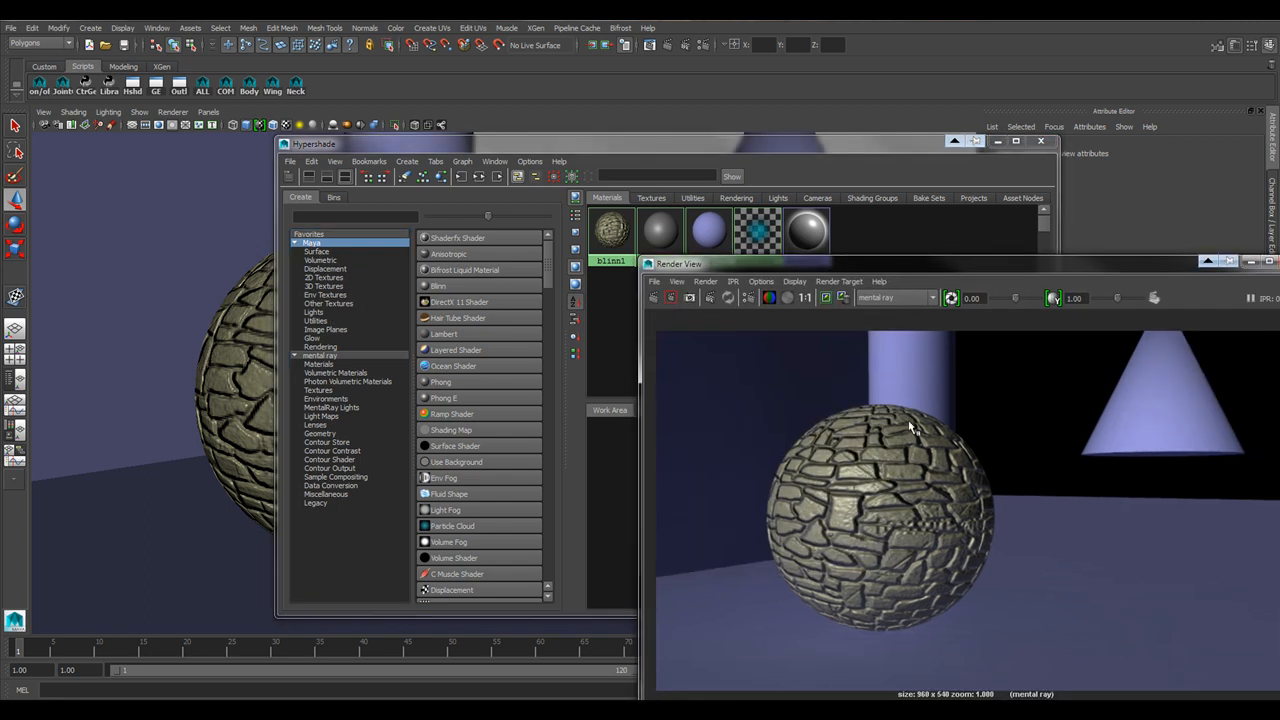
click(895, 298)
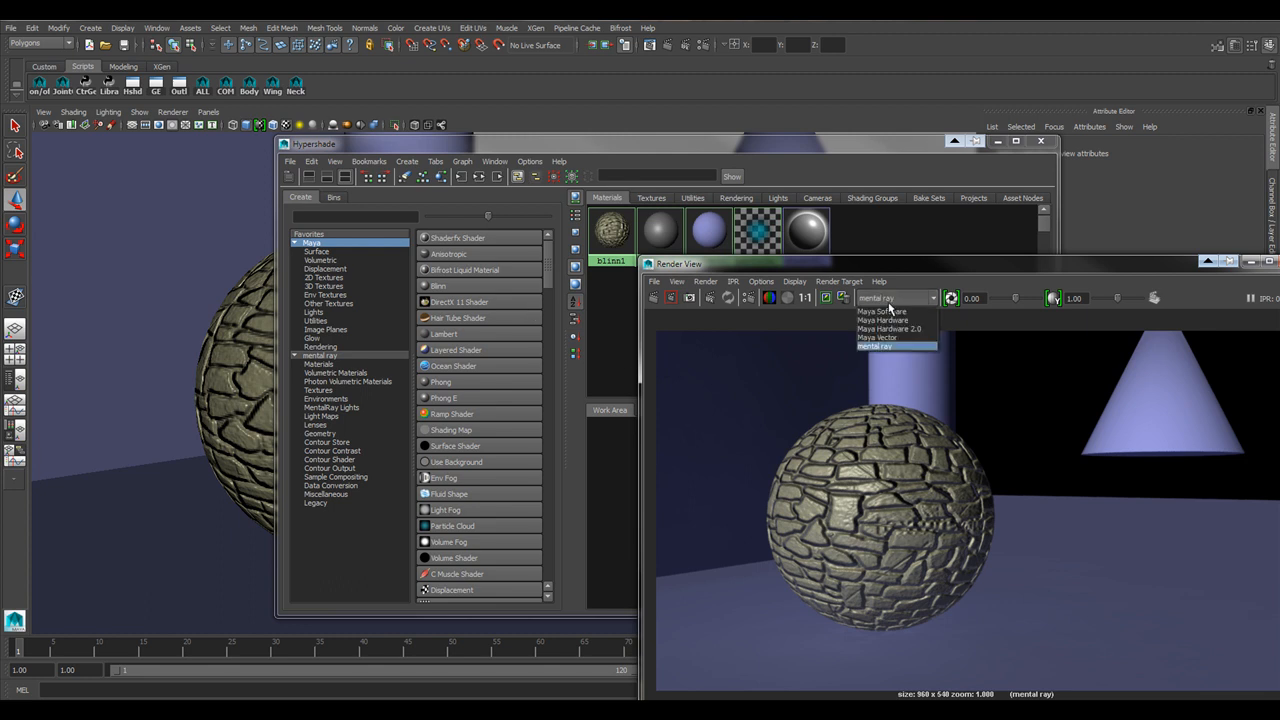
click(891, 312)
click(895, 298)
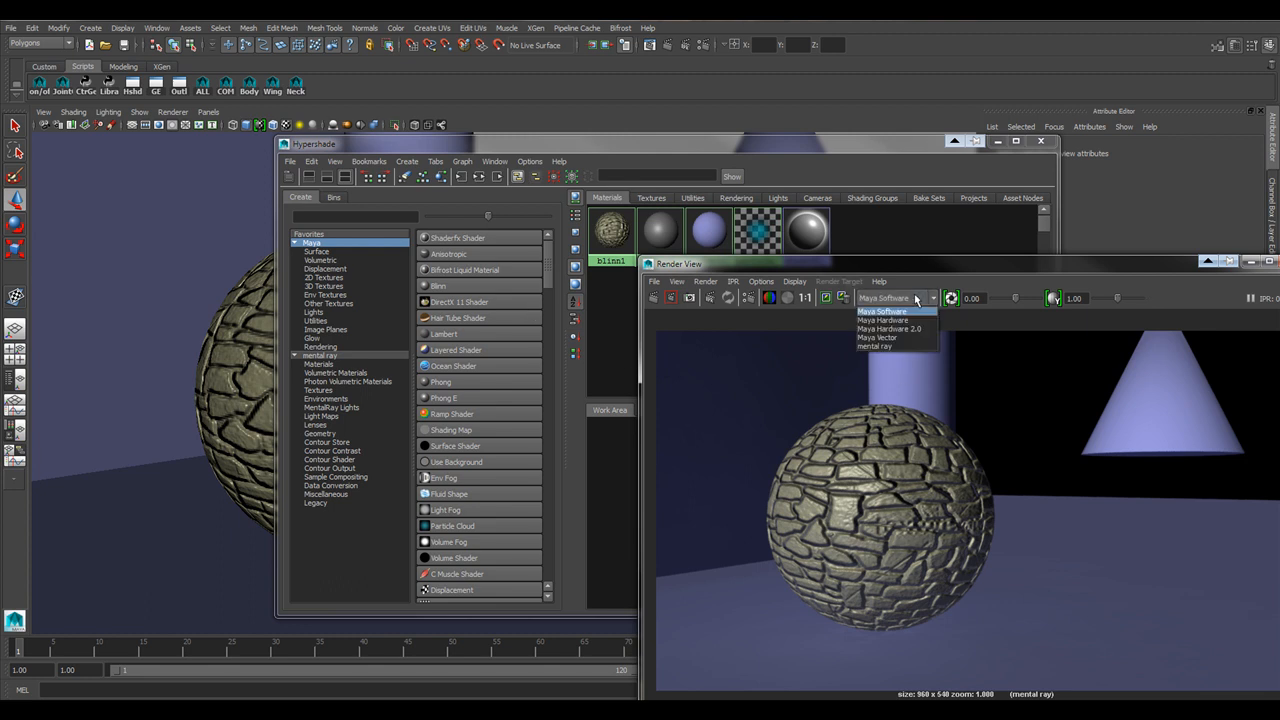
click(889, 345)
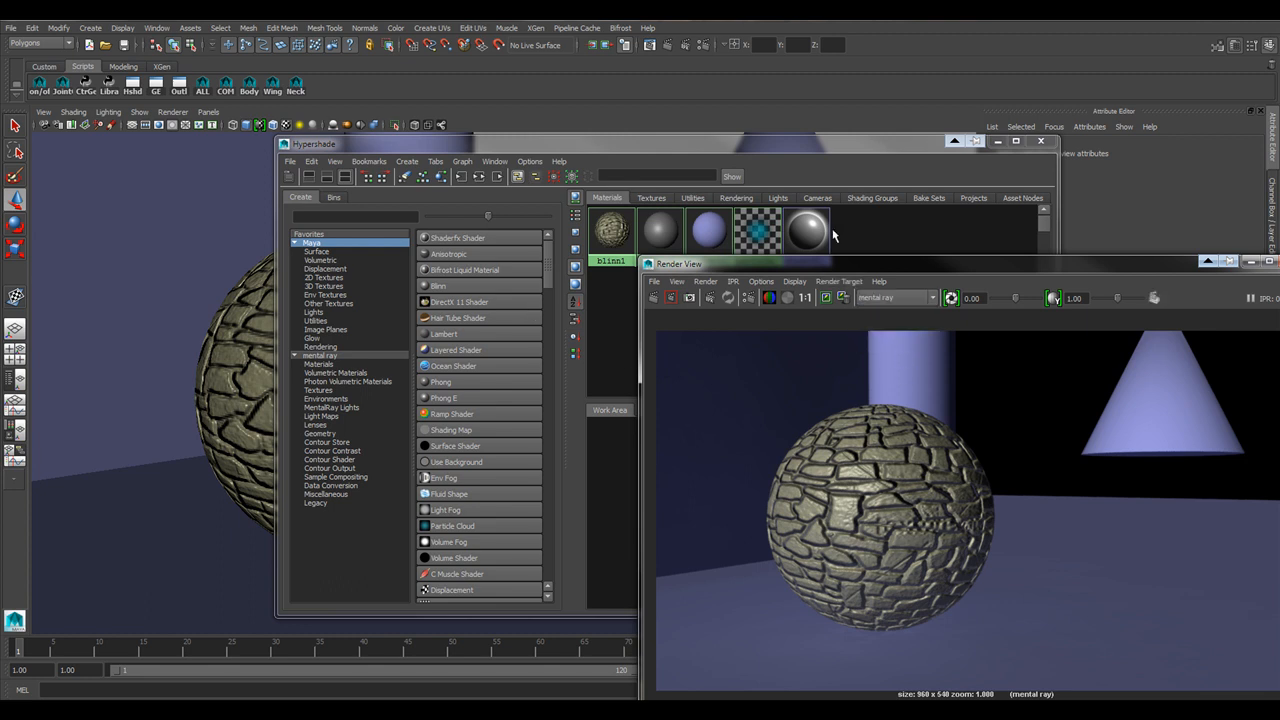
- List the mental ray nodes in the Hypershade and close the Render View
click(324, 357)
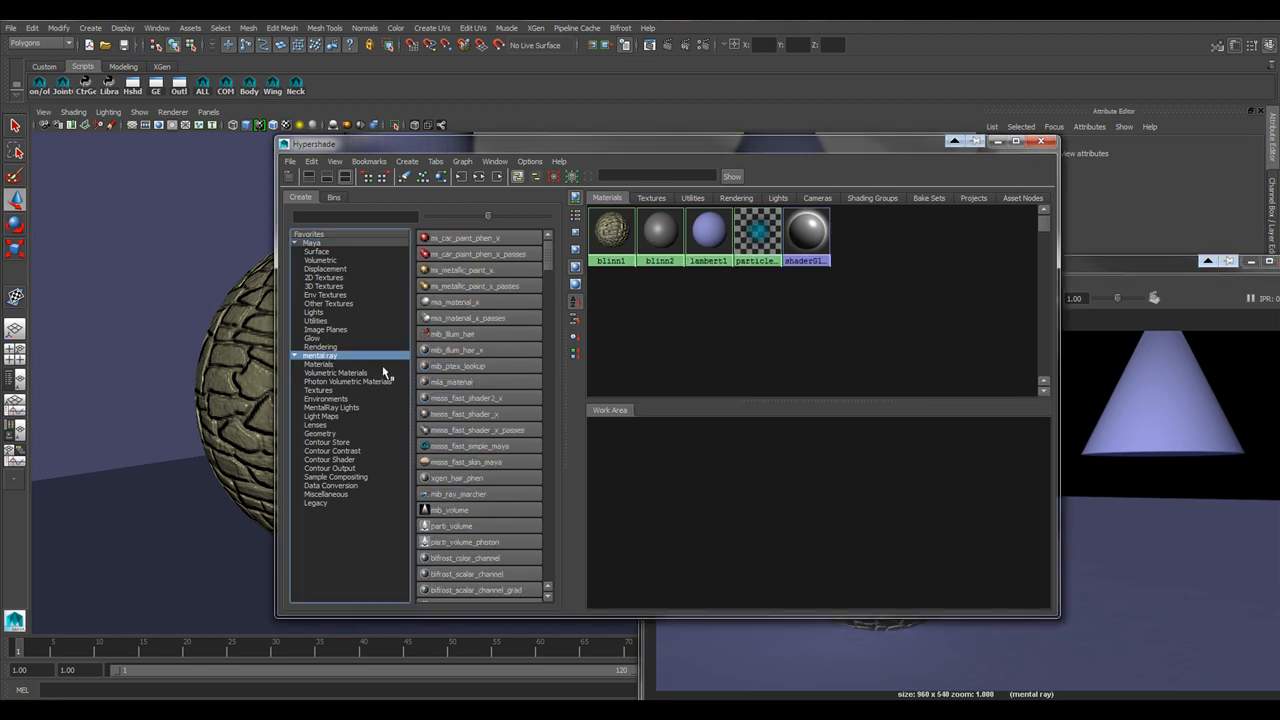
drag(1131, 263, 843, 264)
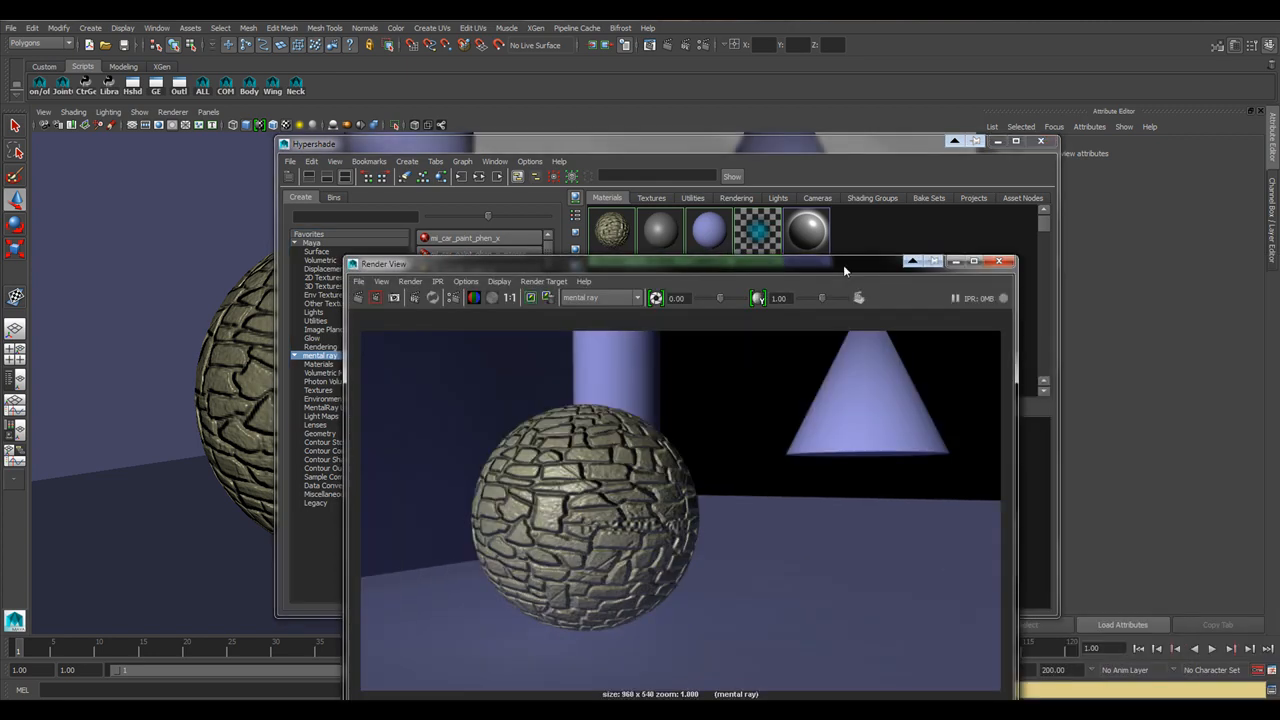
click(998, 261)
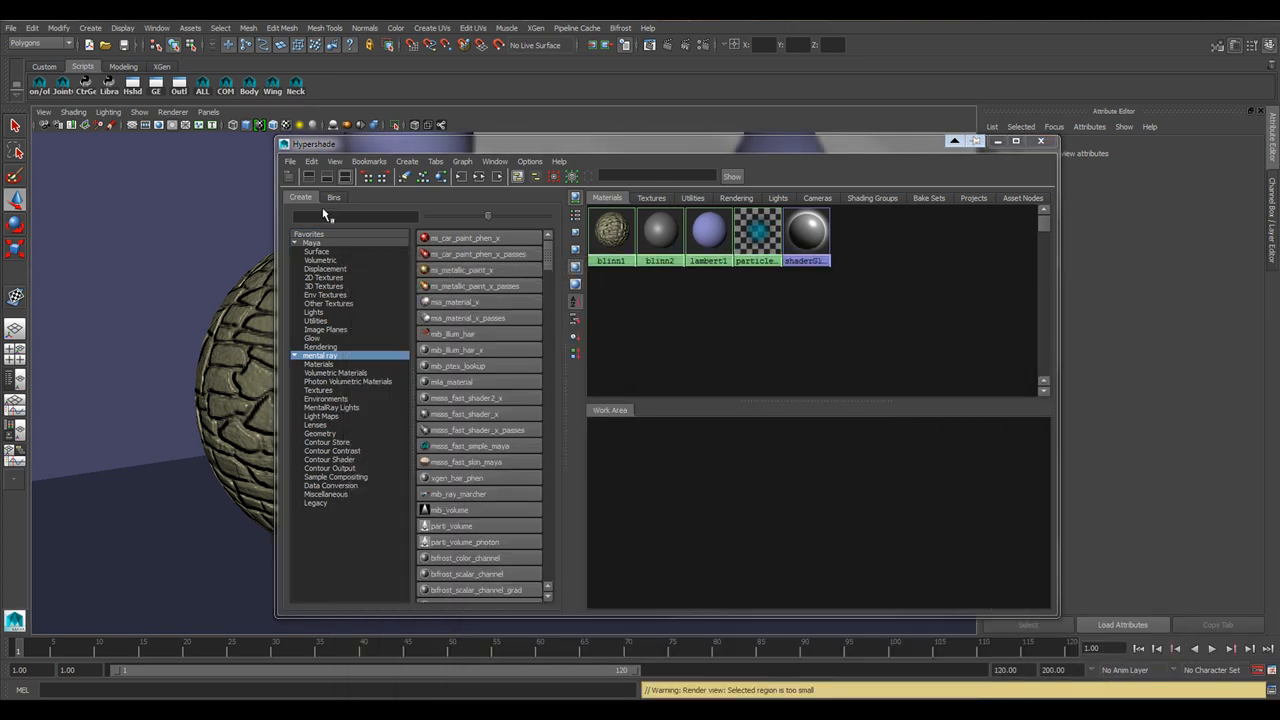
- Browse the Maya nodes by category, including Surface, Volumetric, Displacement, 3D Textures, Other Textures, Utilities, Rendering and Glow
click(312, 243)
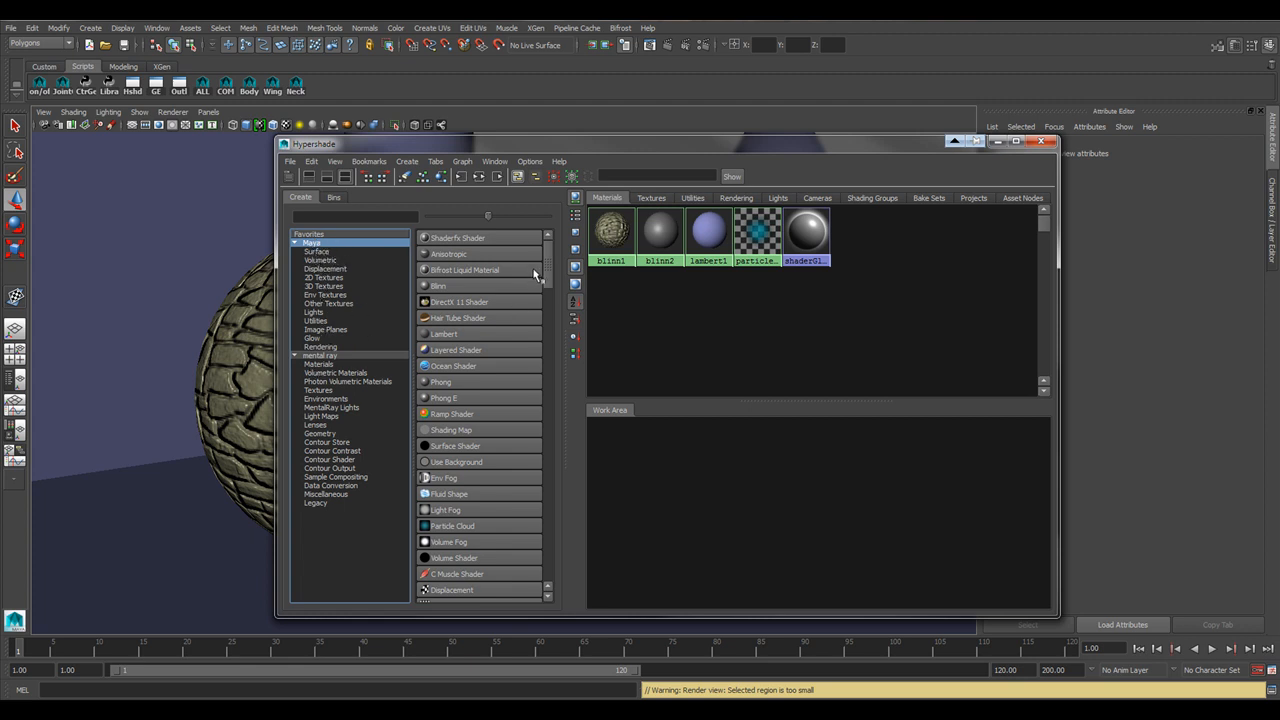
mouse_move(547, 268)
mouse_down()
mouse_move(541, 545)
mouse_move(546, 245)
mouse_up()
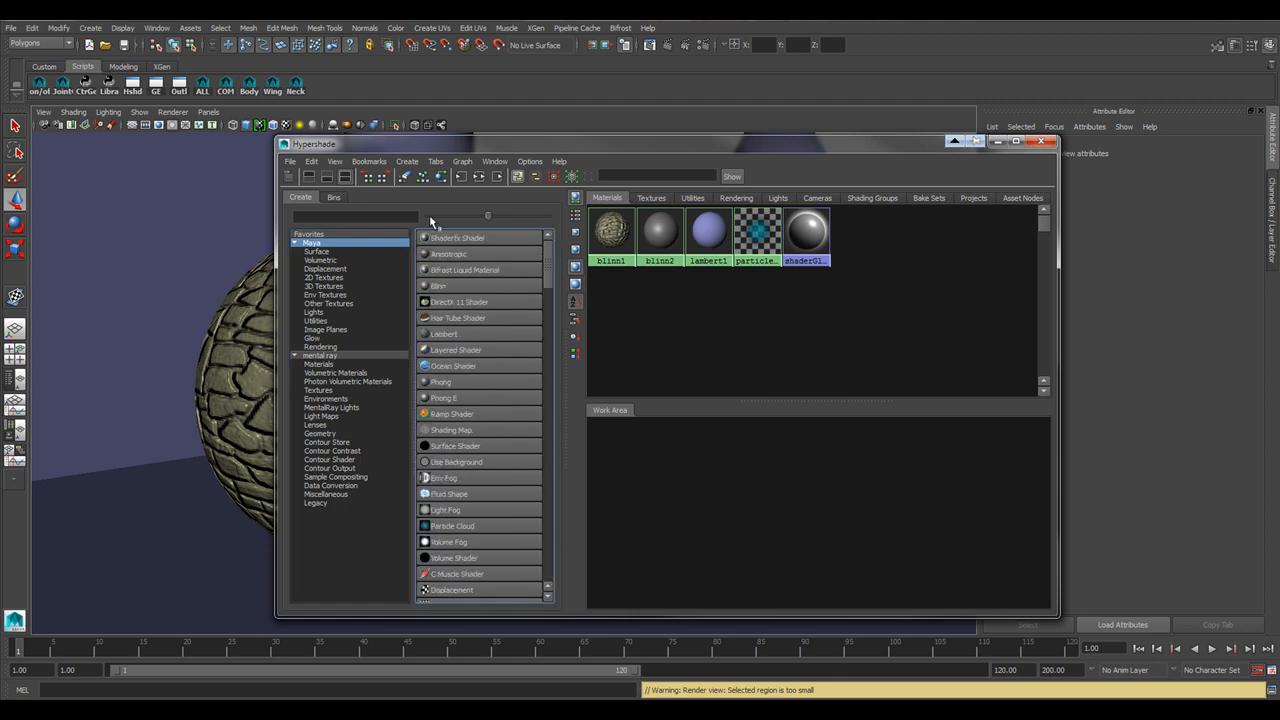
click(319, 252)
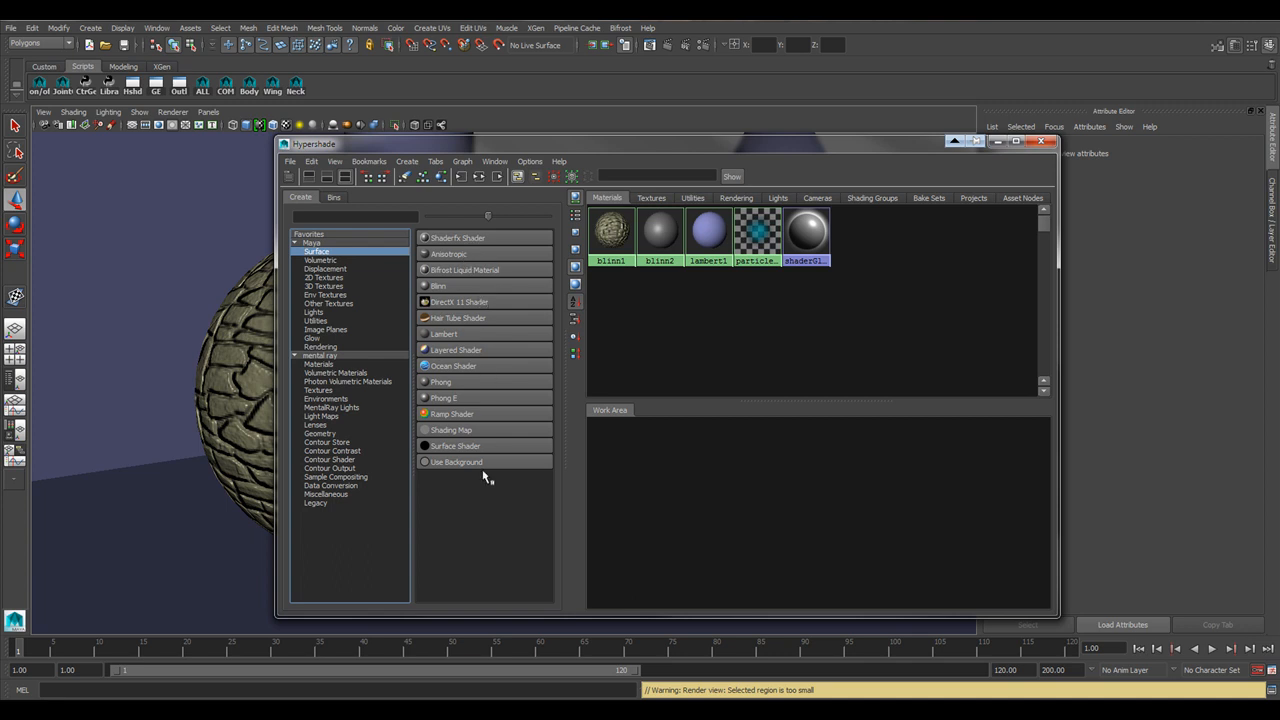
click(320, 261)
click(325, 269)
click(324, 286)
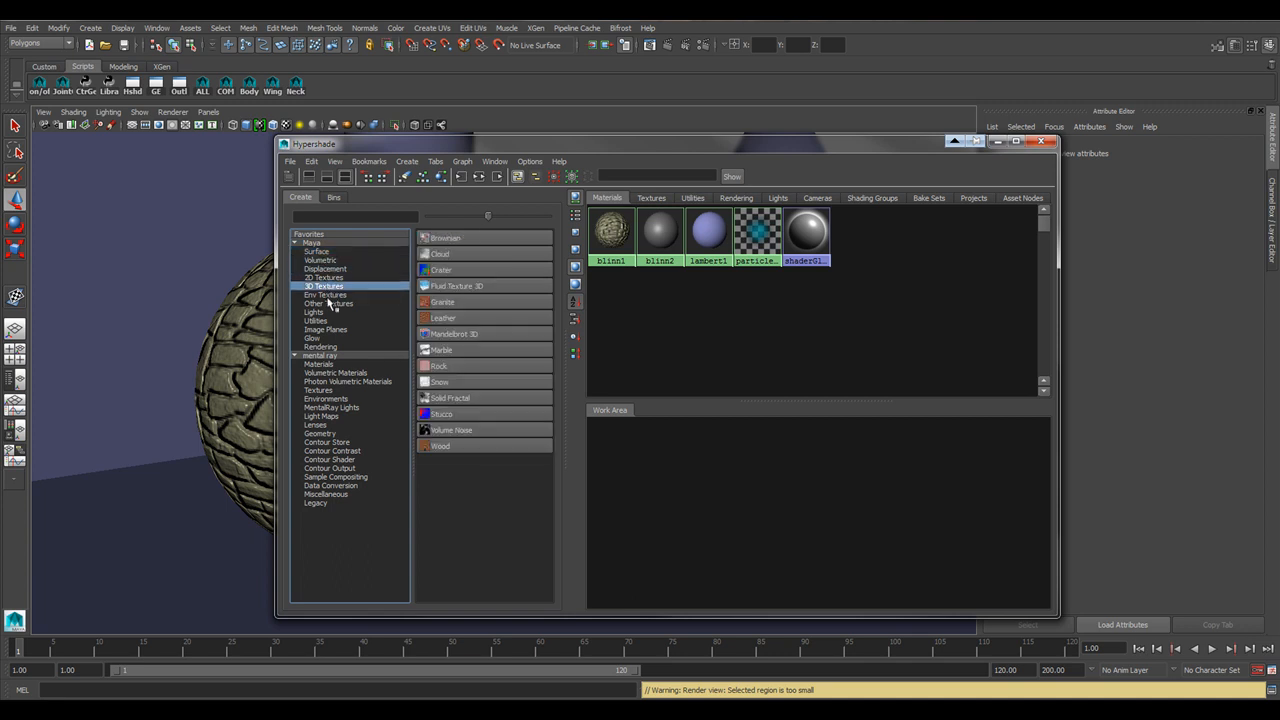
click(328, 303)
click(328, 321)
click(327, 347)
click(319, 338)
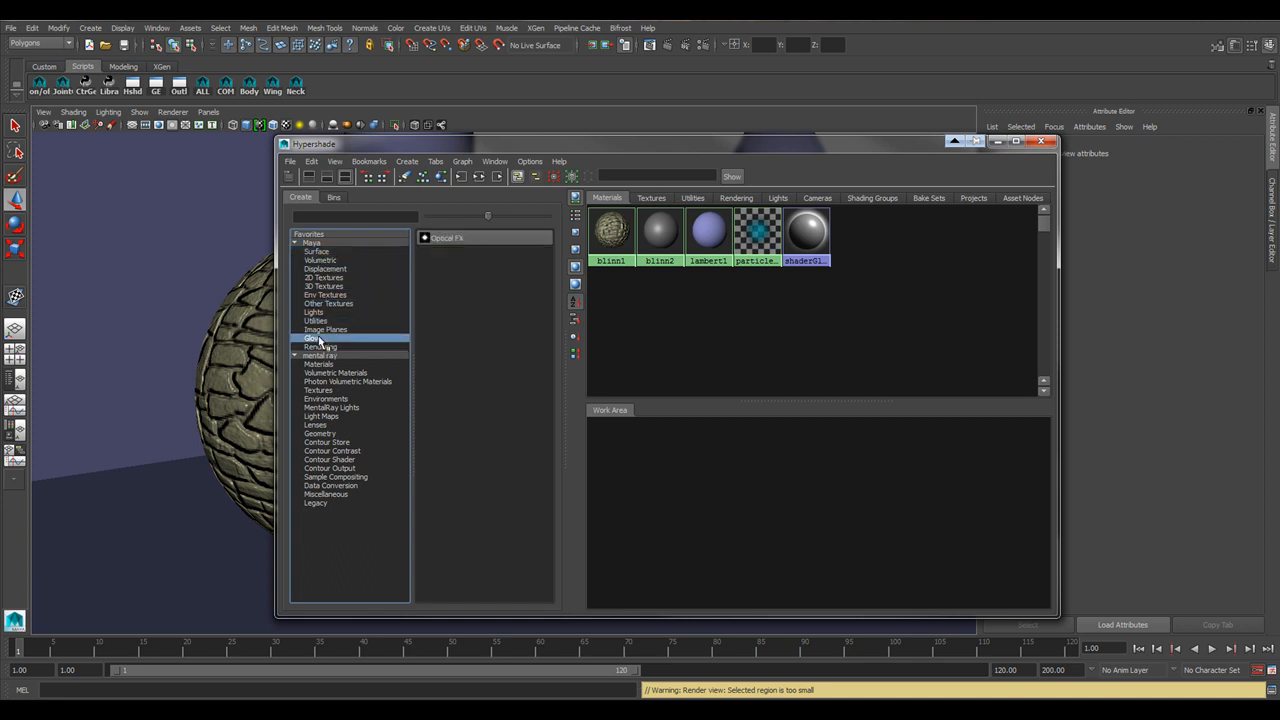
- Compare the full list of Maya nodes with the mental ray nodes, and return to the Maya list
click(312, 243)
drag(548, 260, 558, 230)
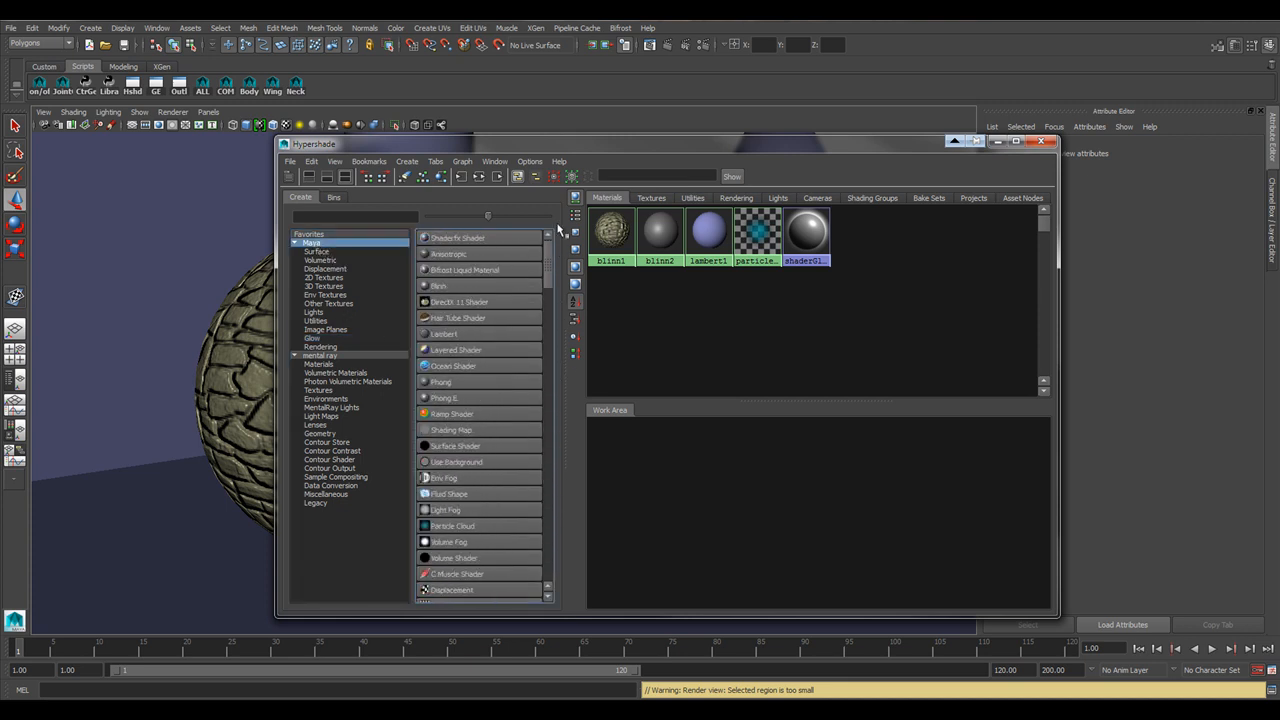
click(315, 357)
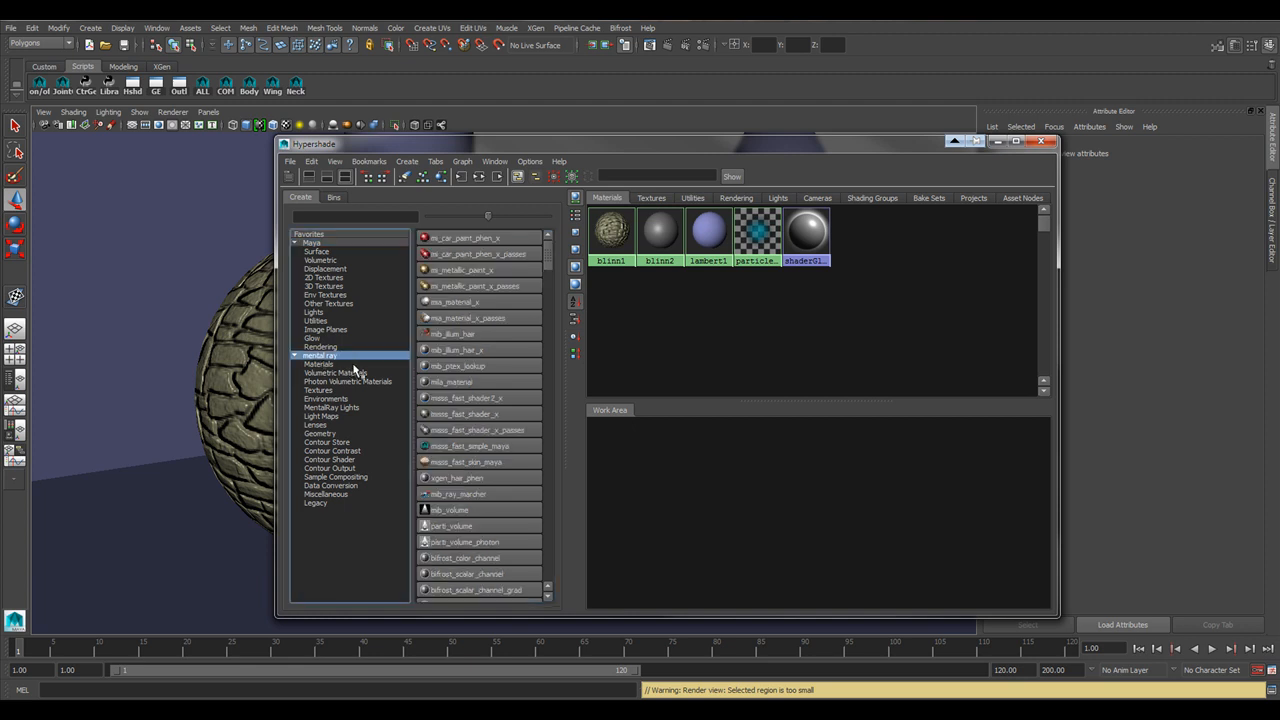
mouse_move(549, 258)
mouse_down()
mouse_move(551, 514)
mouse_move(547, 240)
mouse_up()
click(313, 244)
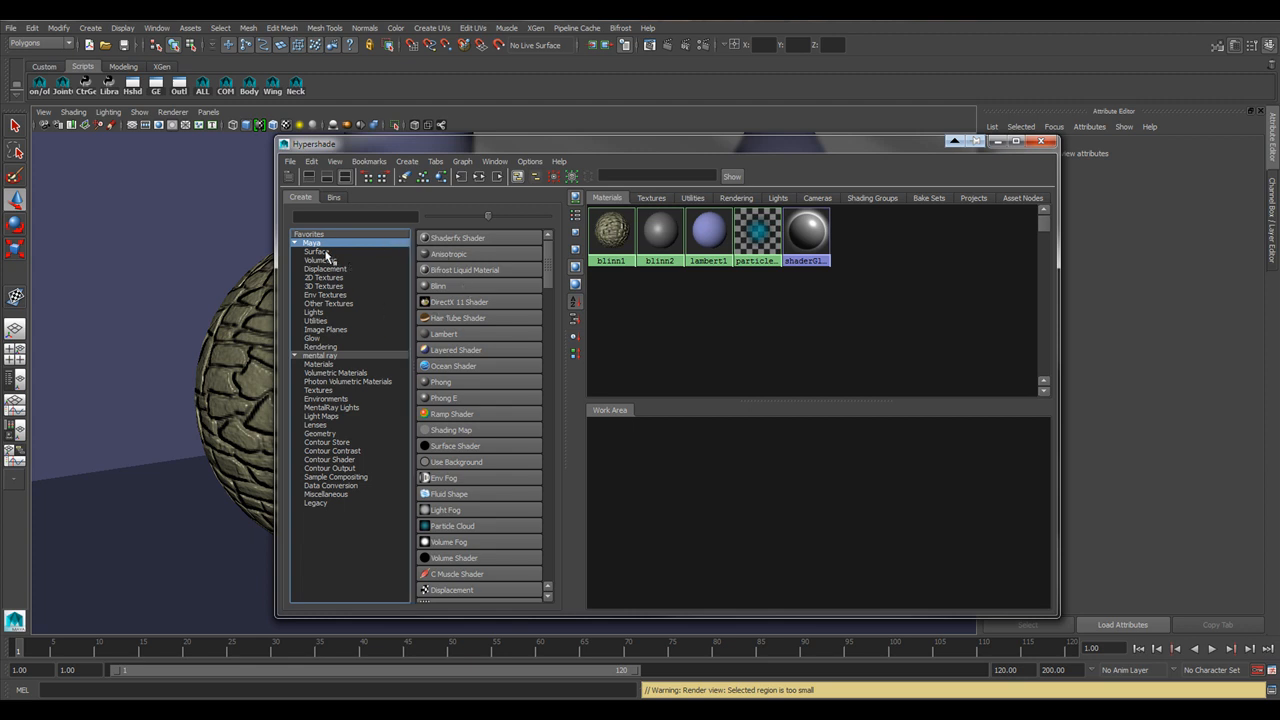
- Add the Blinn and Lambert shaders to the Hypershade favorites and show the Favorites list
right_click(474, 289)
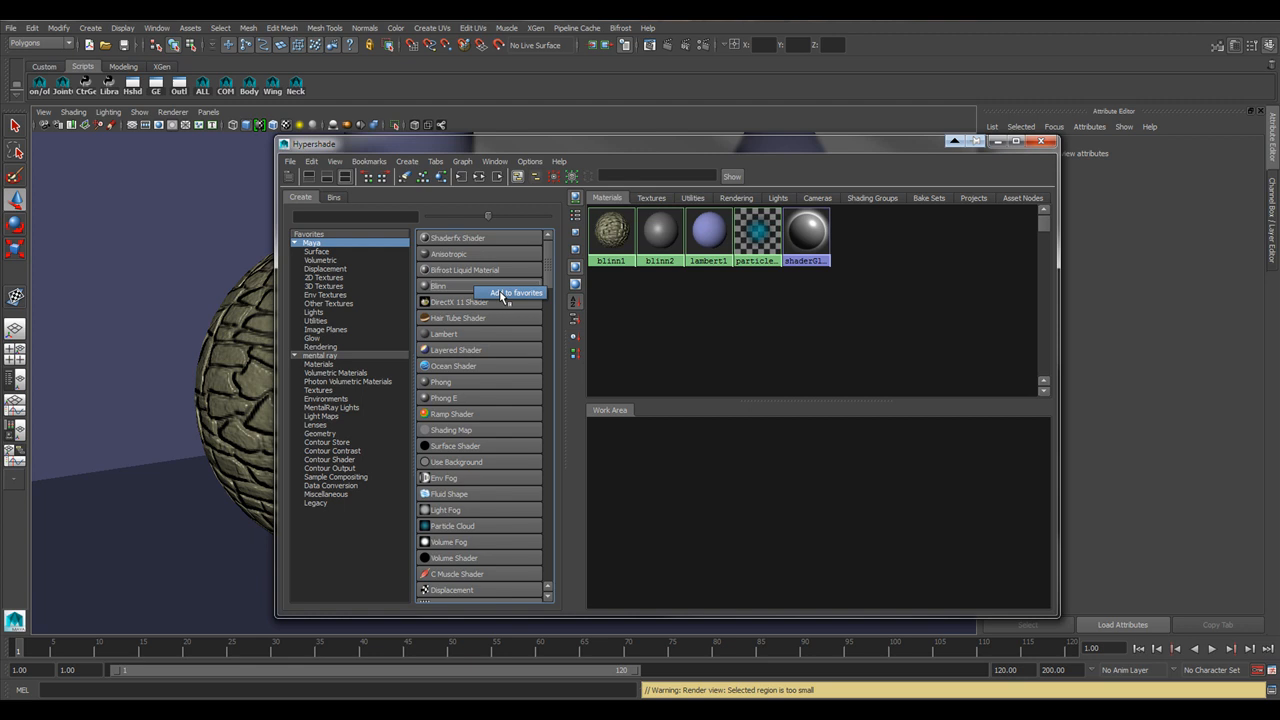
click(503, 295)
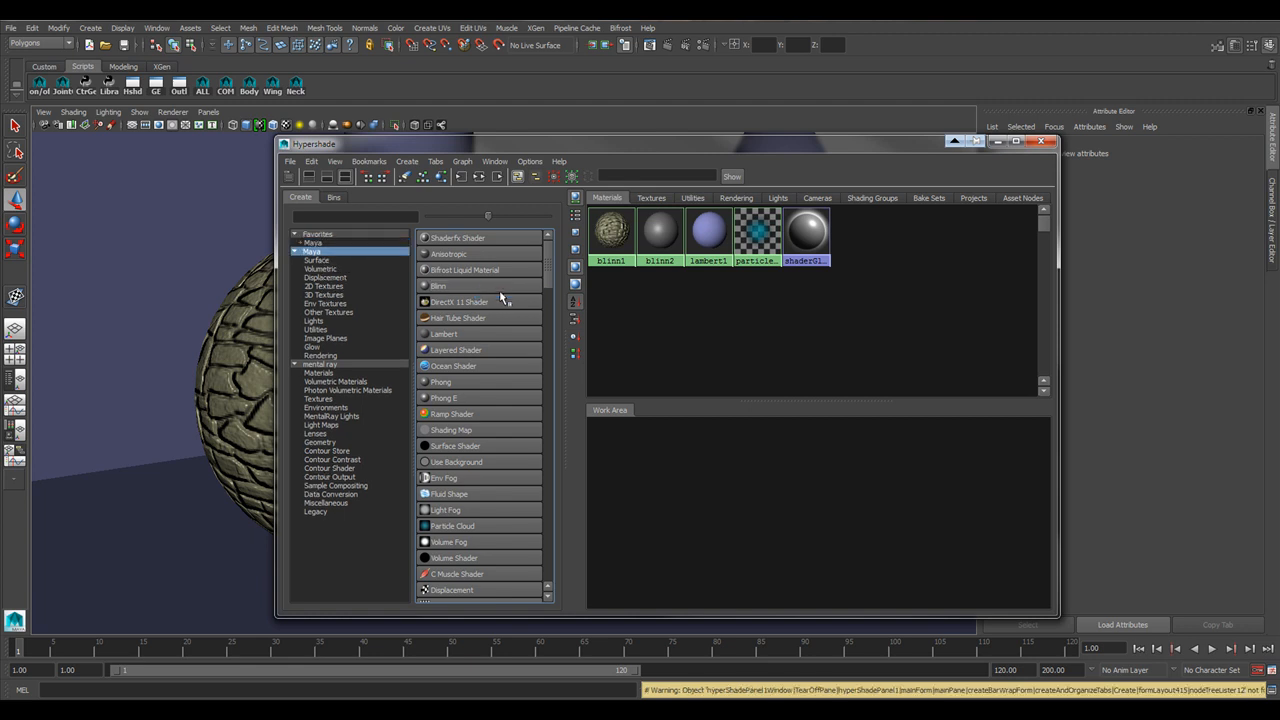
click(317, 234)
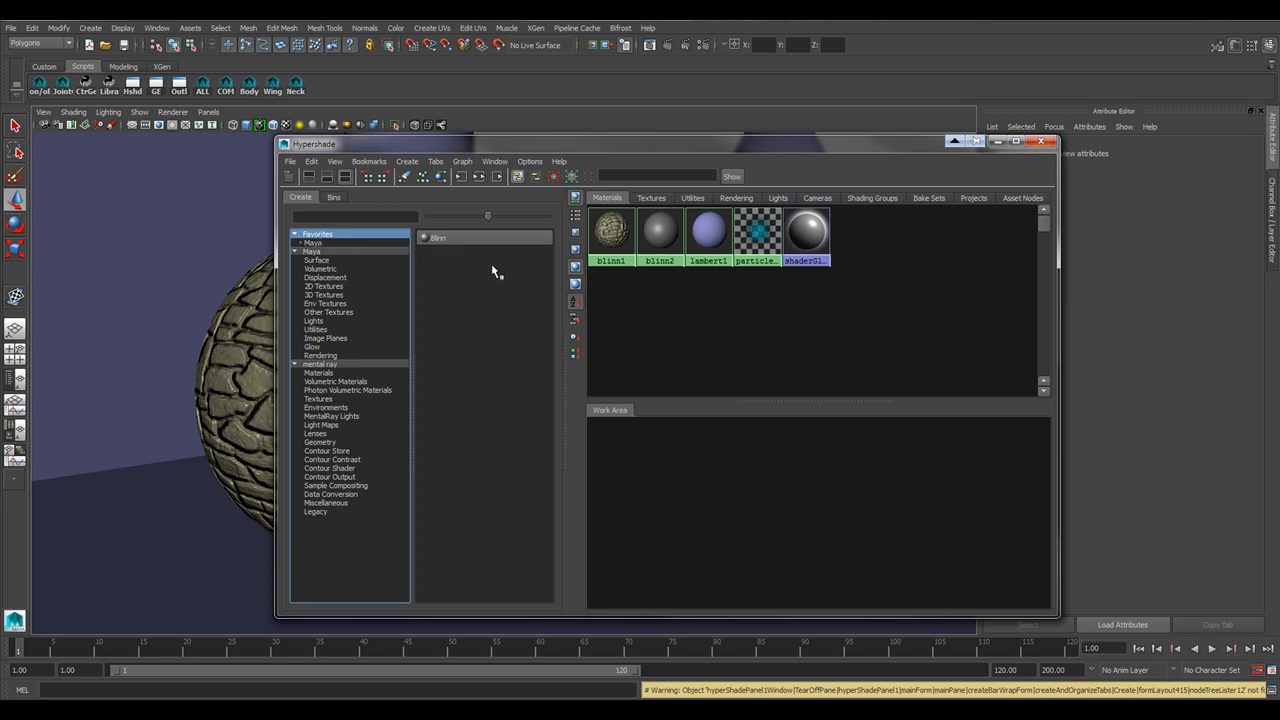
click(313, 251)
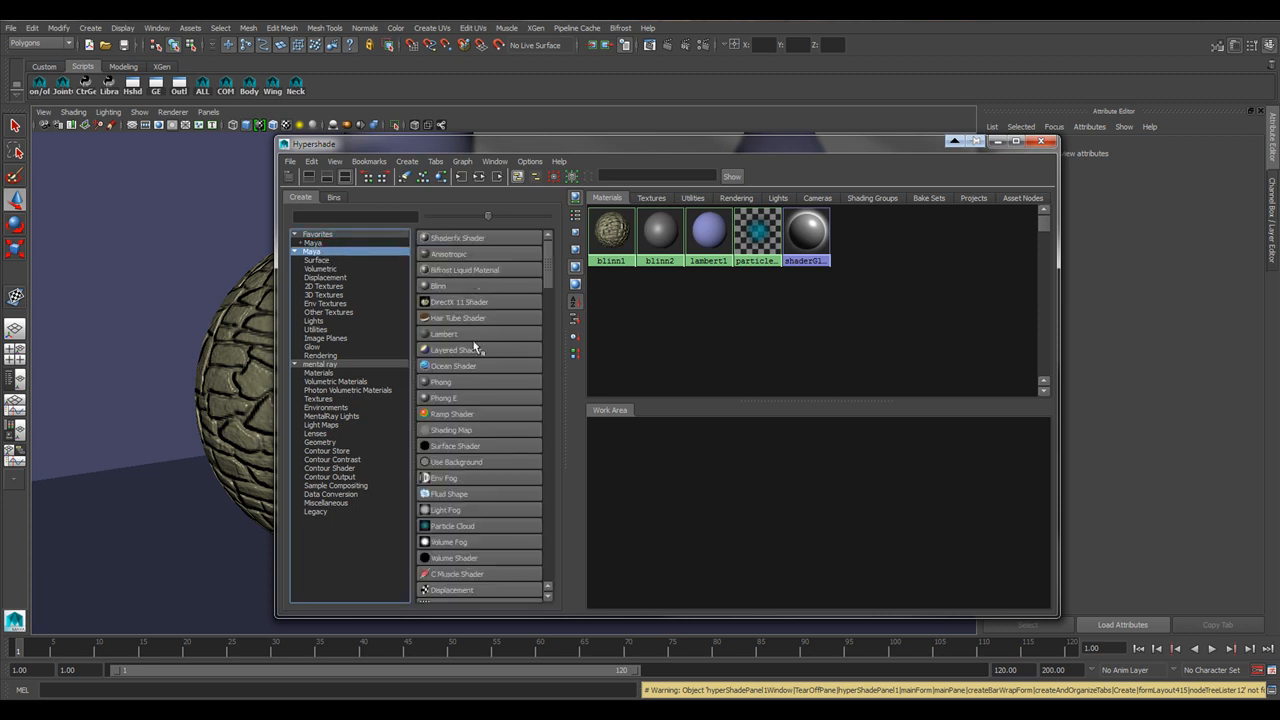
click(318, 234)
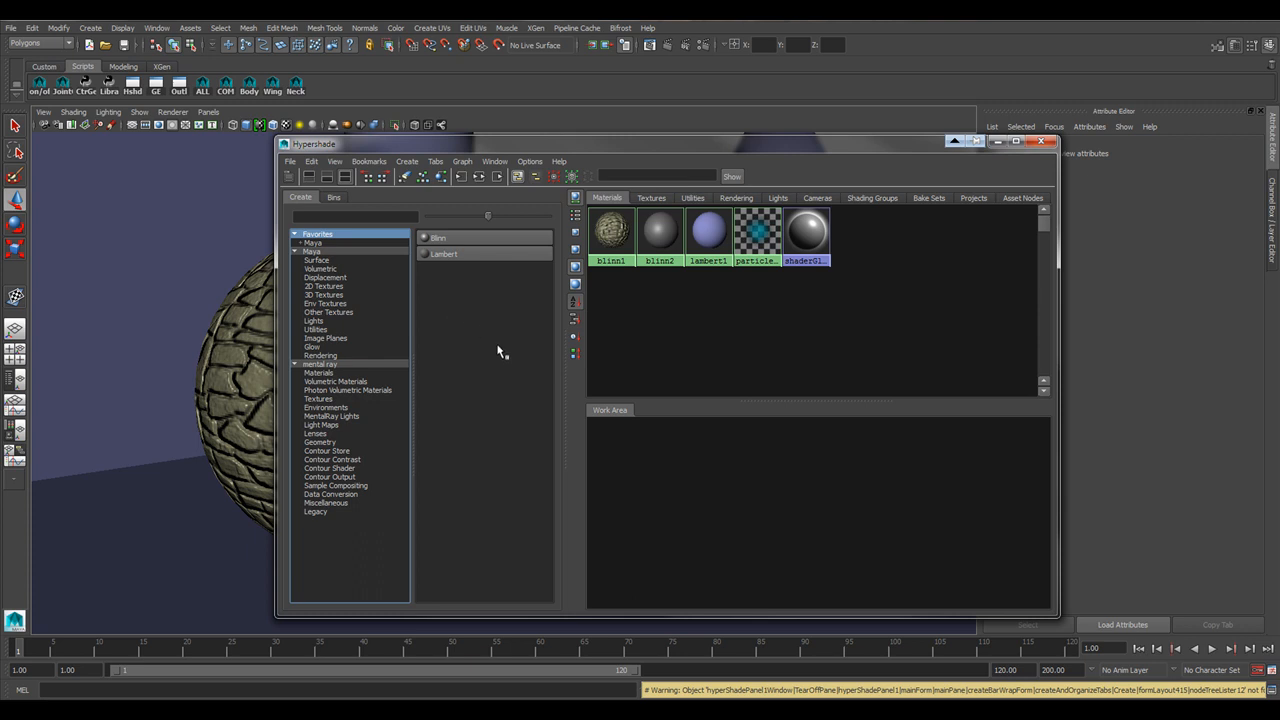
- Remove Lambert and Blinn from the favorites and list all Maya nodes again
right_click(466, 256)
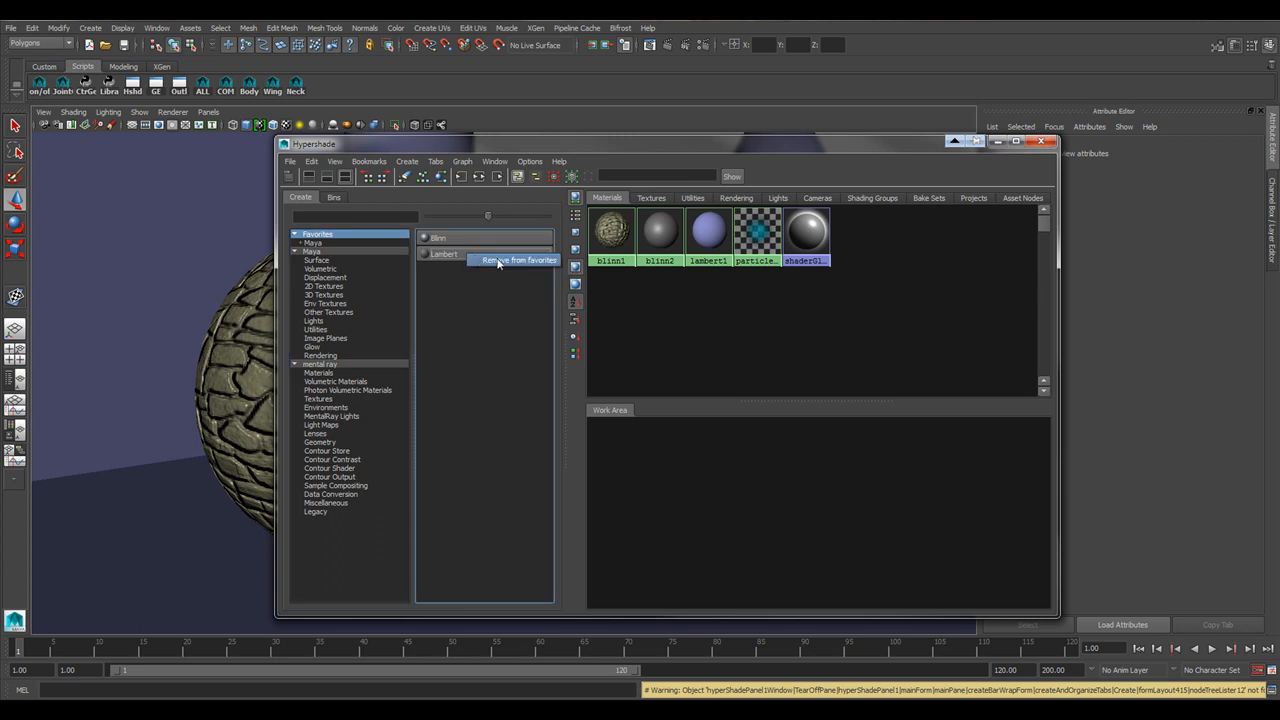
click(500, 262)
right_click(485, 243)
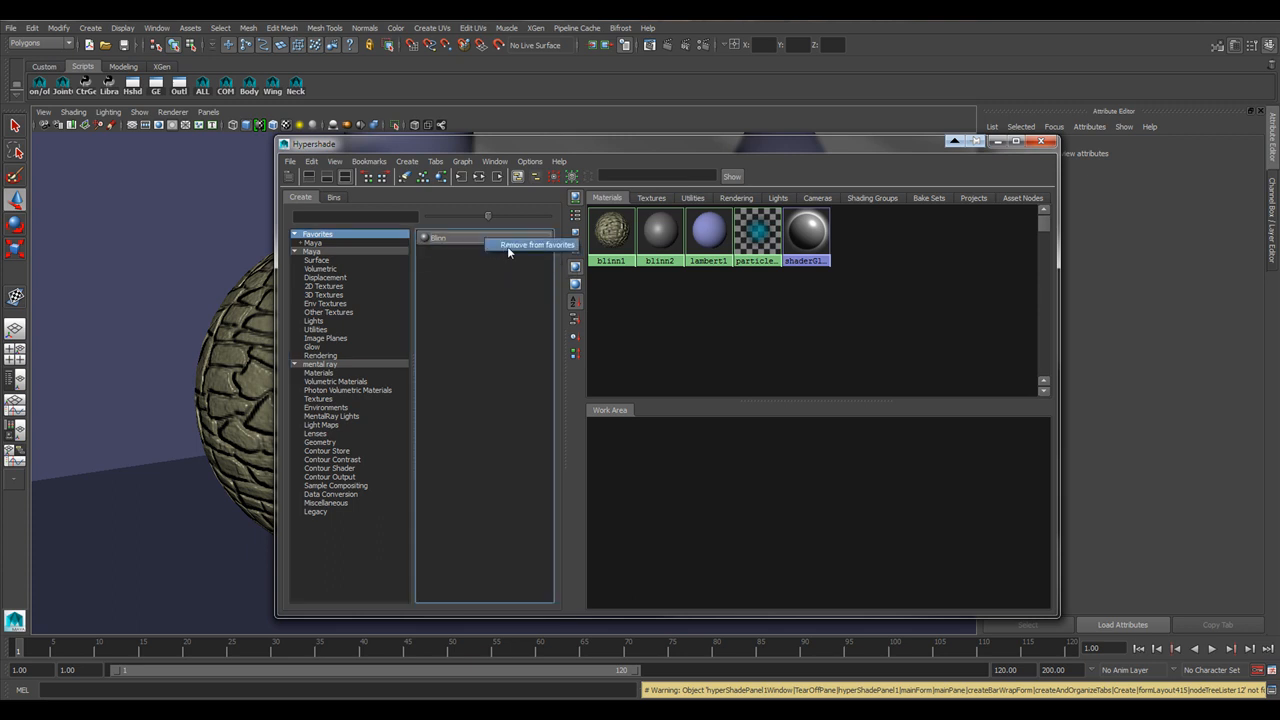
click(507, 247)
click(315, 244)
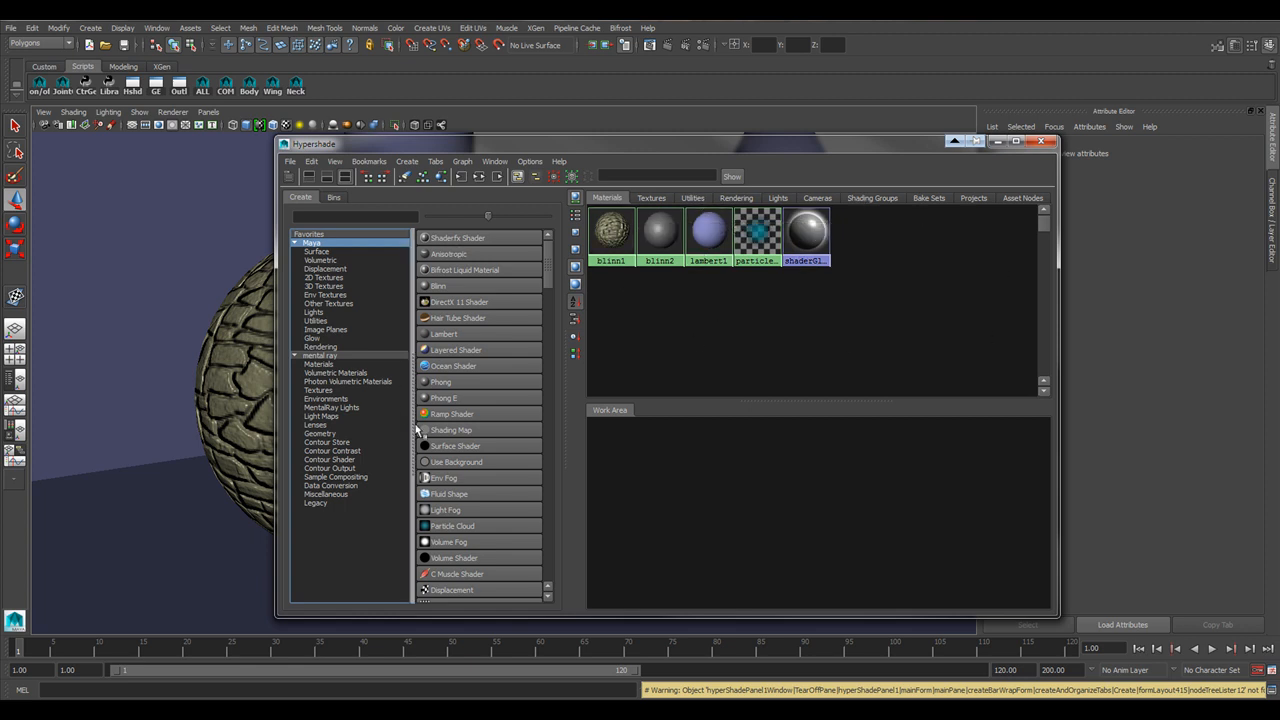
- Create a new Phong material and a new Lambert material in the Hypershade
click(452, 386)
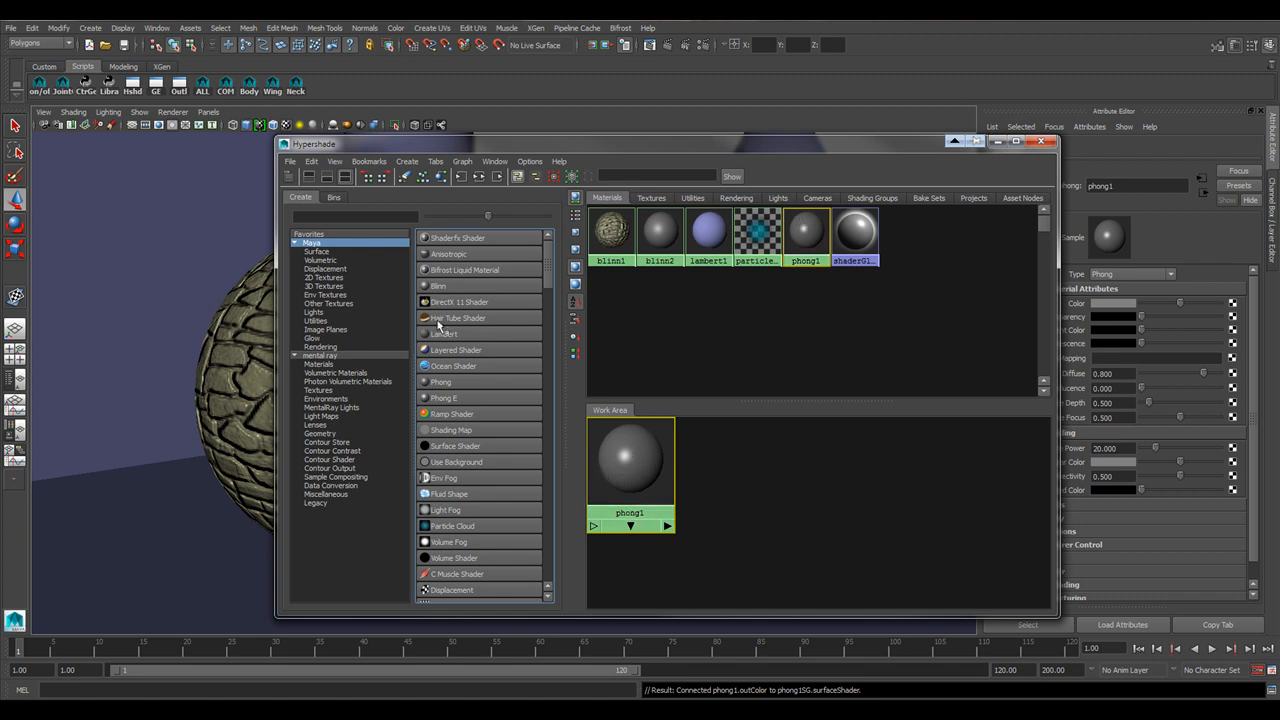
middle_drag(466, 338, 786, 496)
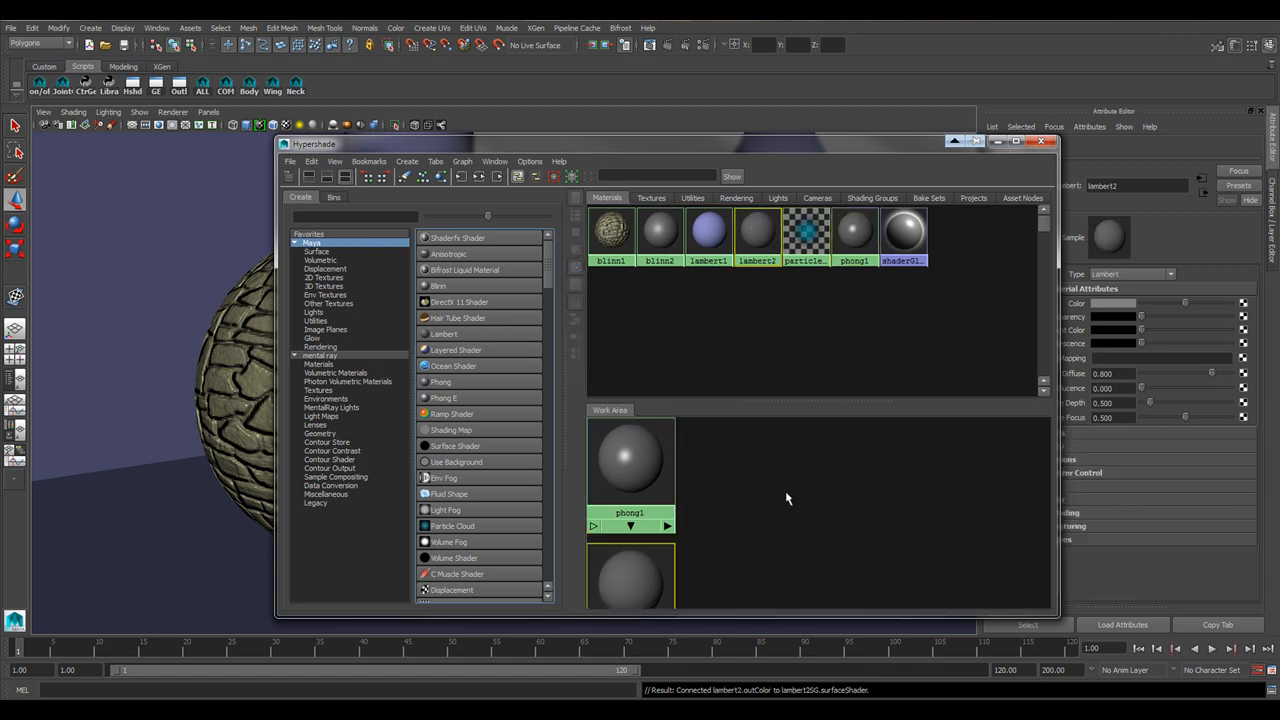
- Clear the work area and delete all unused nodes from the scene
click(404, 177)
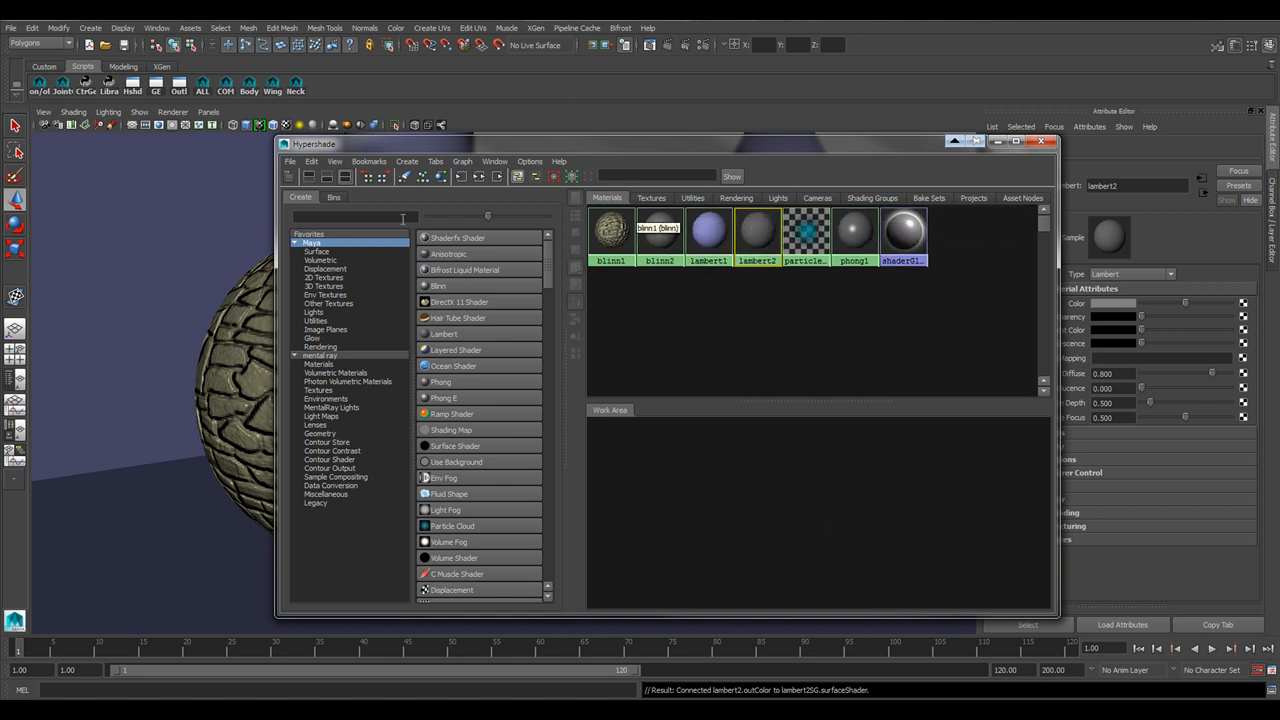
click(312, 161)
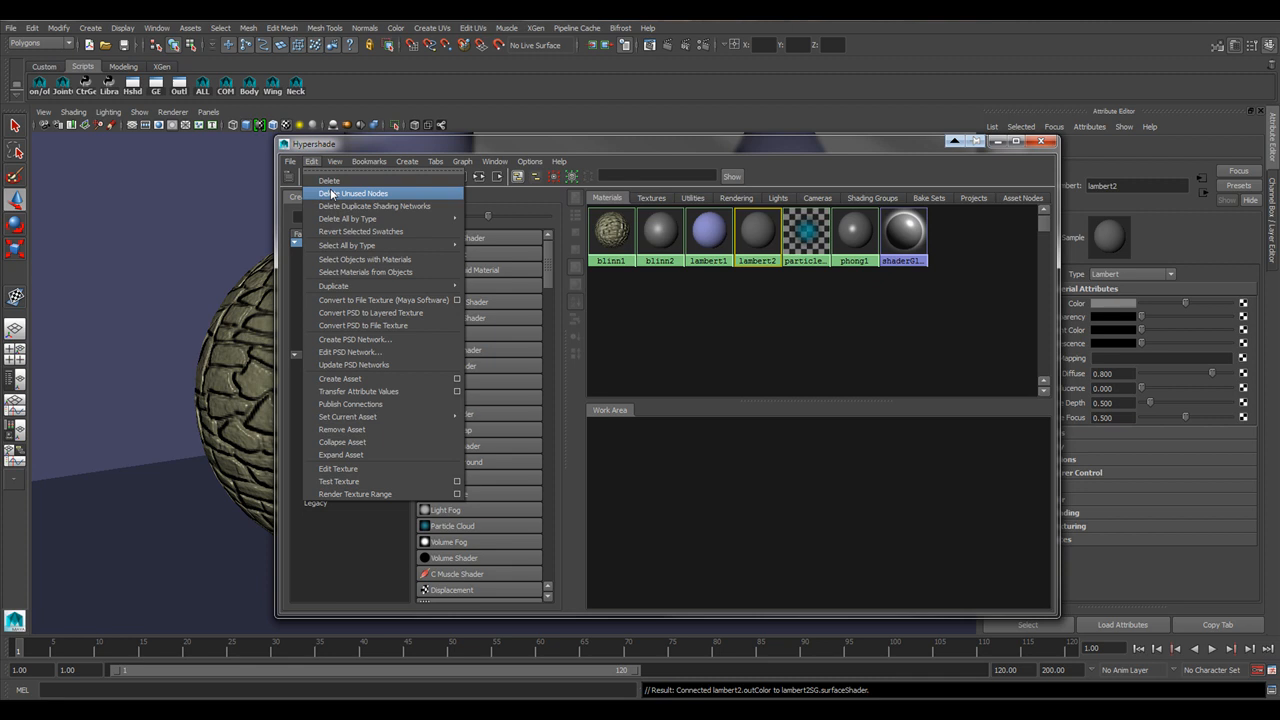
click(332, 193)
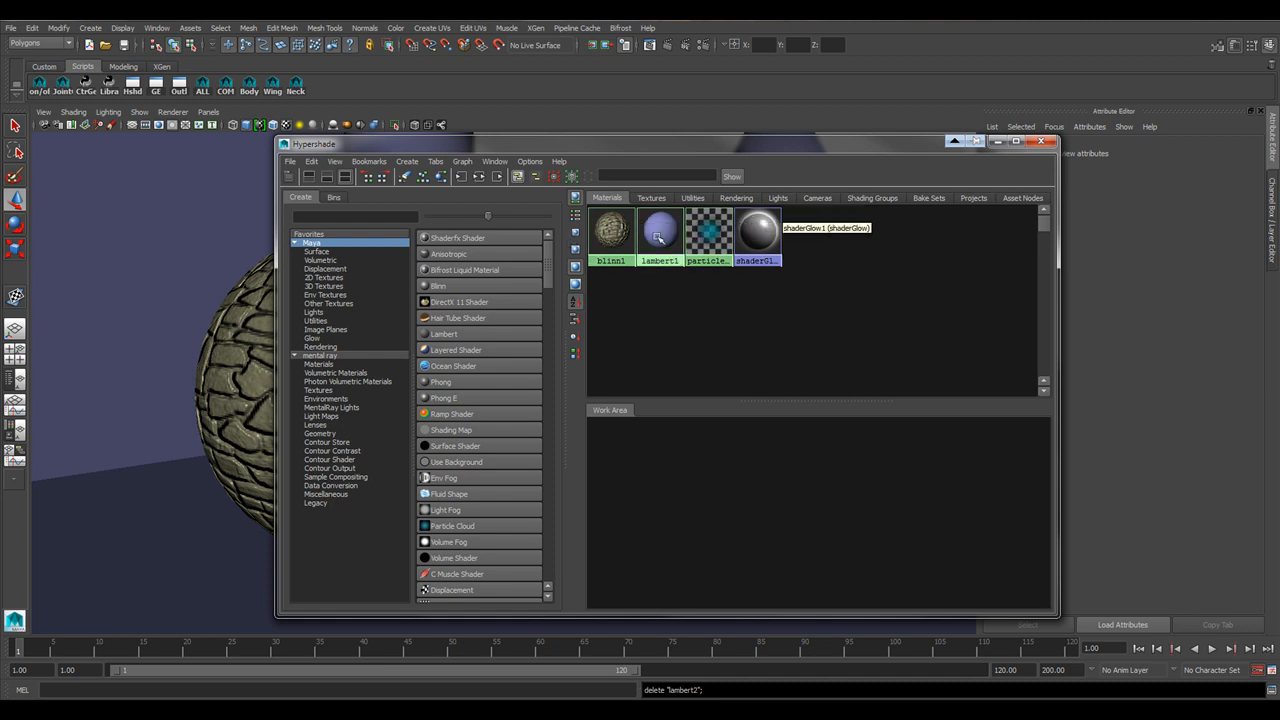
- Show the materials as names only, restore their swatches, and try the different swatch sizes, ending on small
click(575, 215)
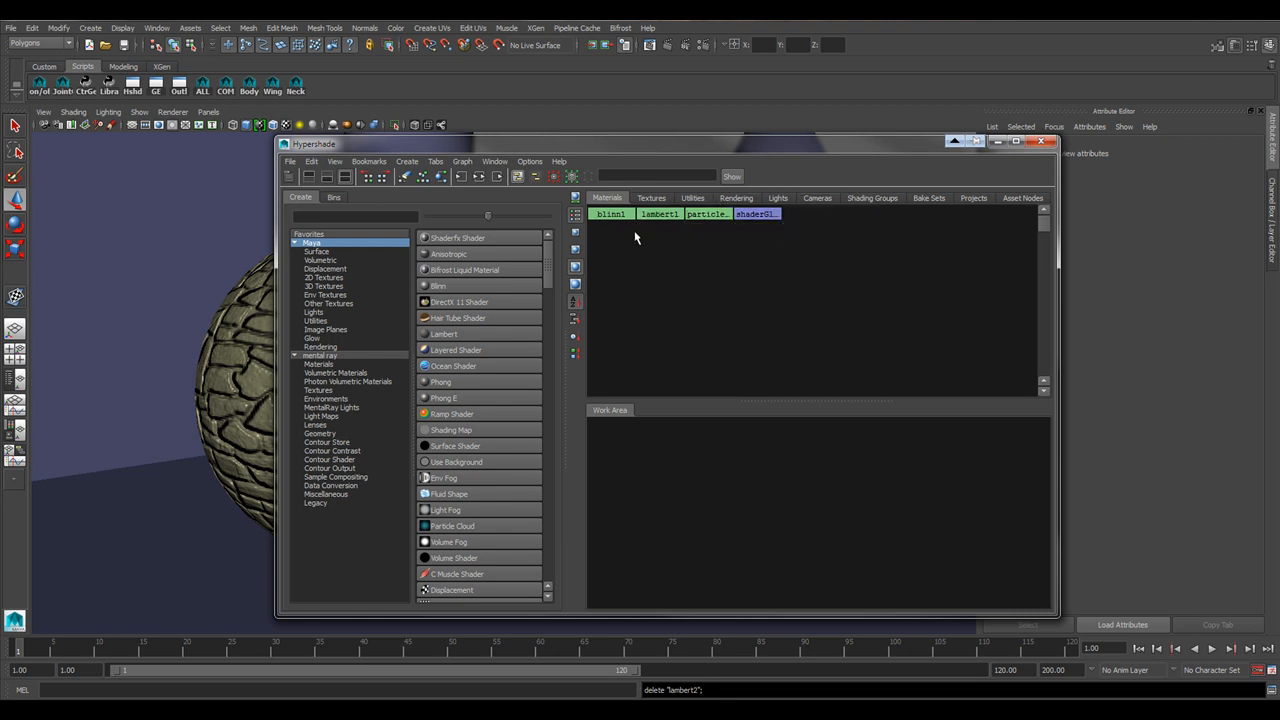
click(576, 198)
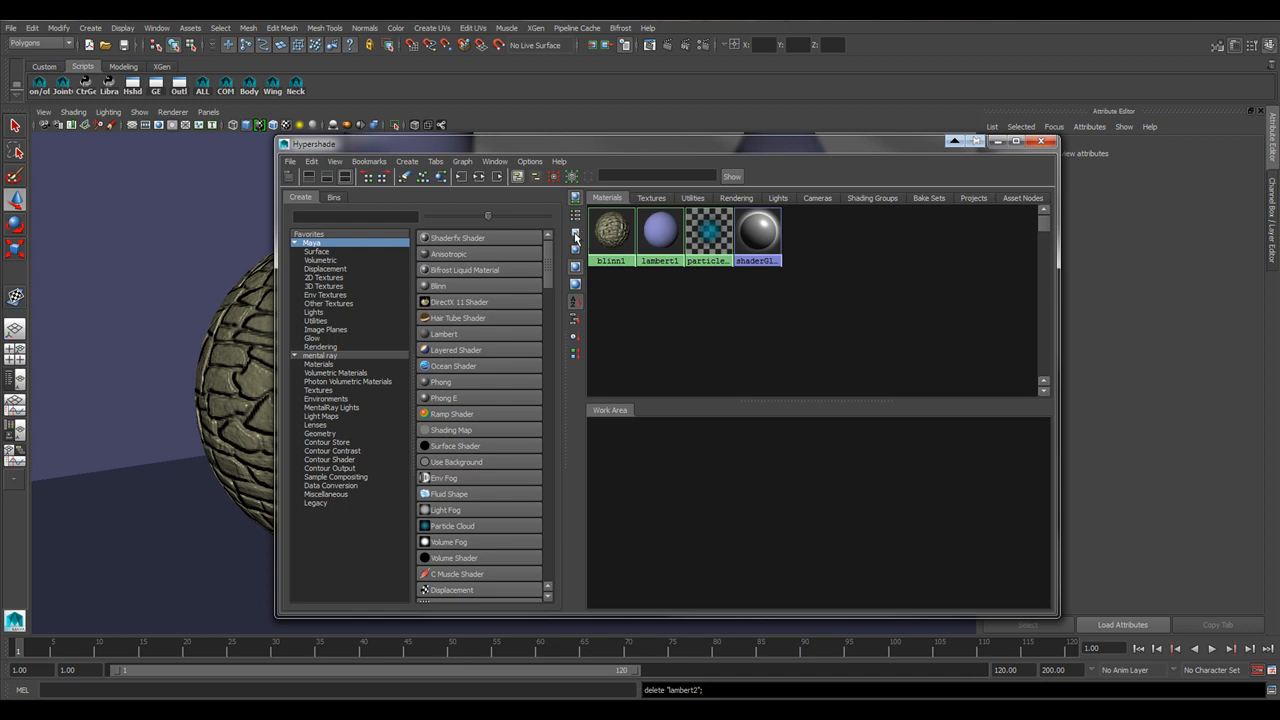
click(576, 233)
click(576, 249)
click(576, 266)
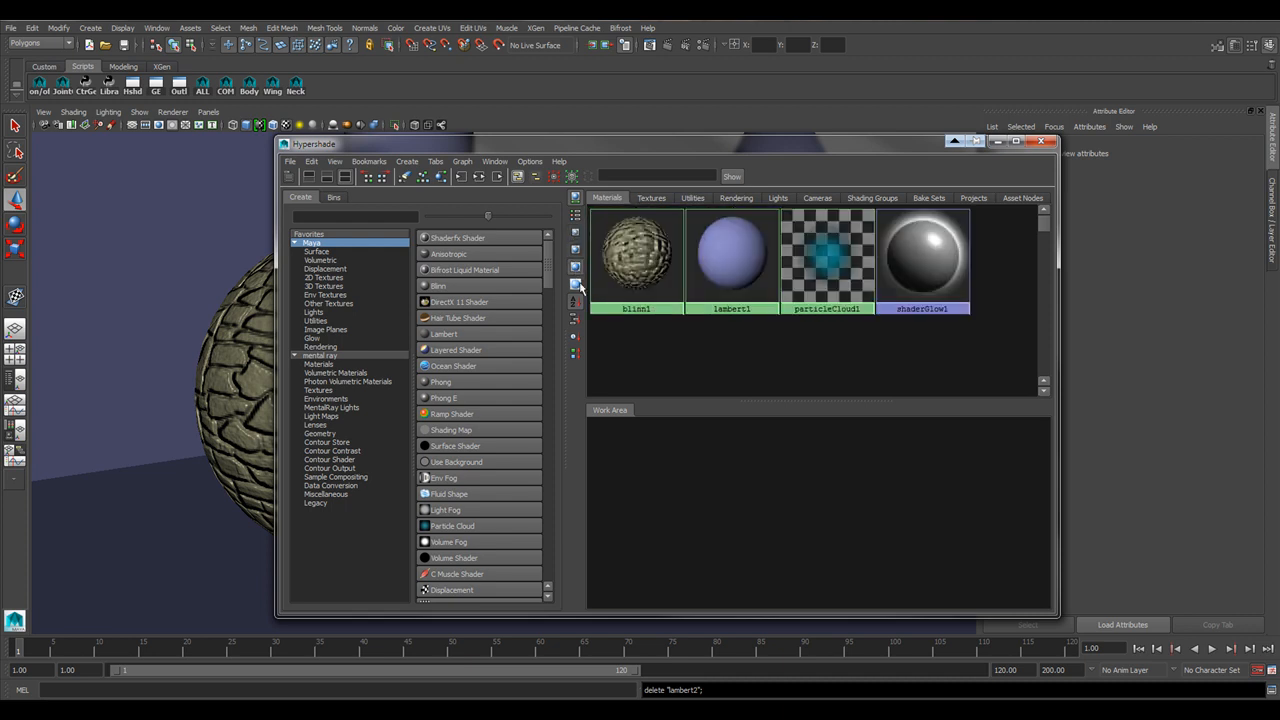
click(576, 284)
click(576, 266)
click(576, 249)
click(576, 233)
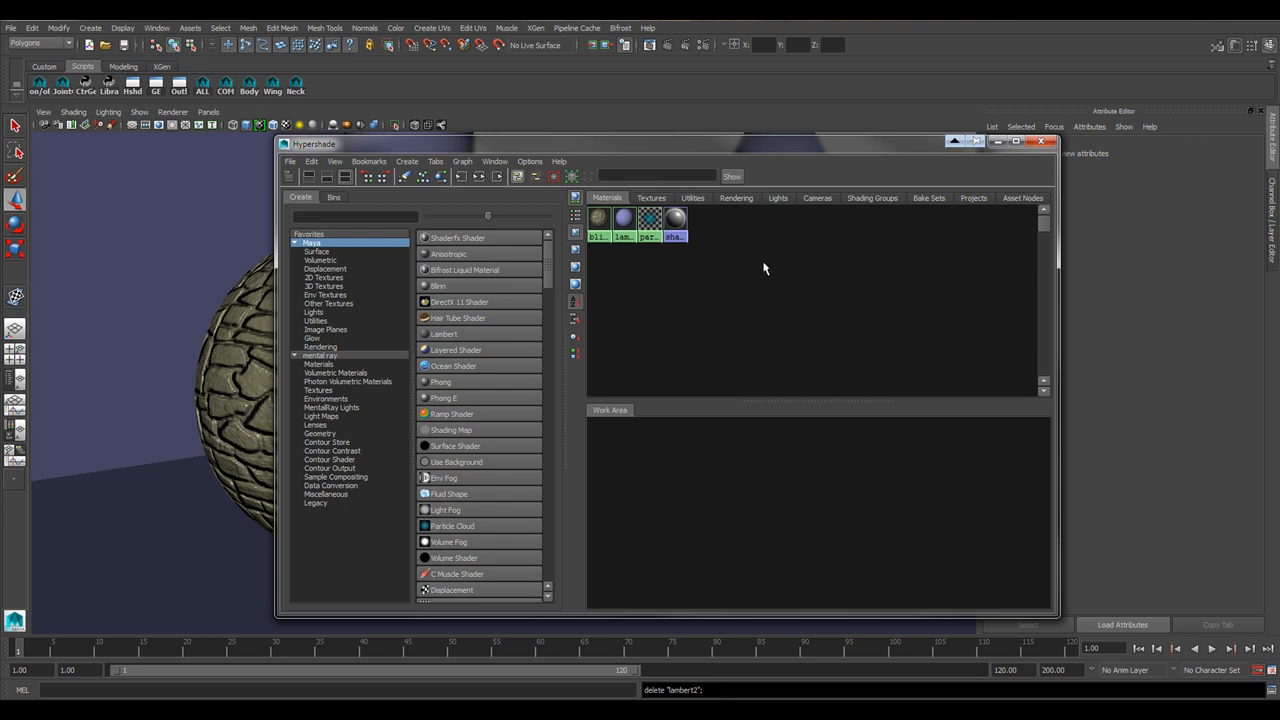
- Enlarge the material swatches to medium size and bring the Hypershade window back after zooming in on the scene behind it
alt+right_drag(757, 267, 915, 317)
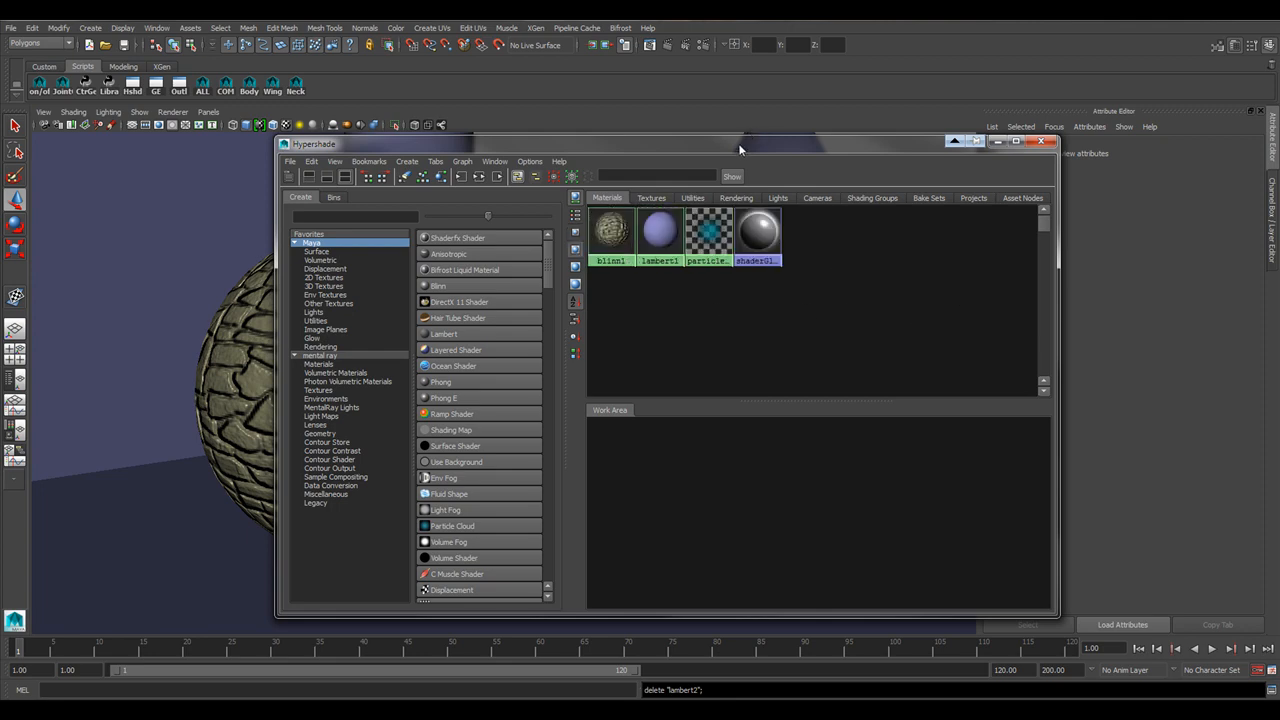
drag(738, 143, 1279, 205)
alt+right_drag(250, 328, 334, 289)
drag(1096, 201, 413, 167)
alt+right_drag(605, 357, 639, 356)
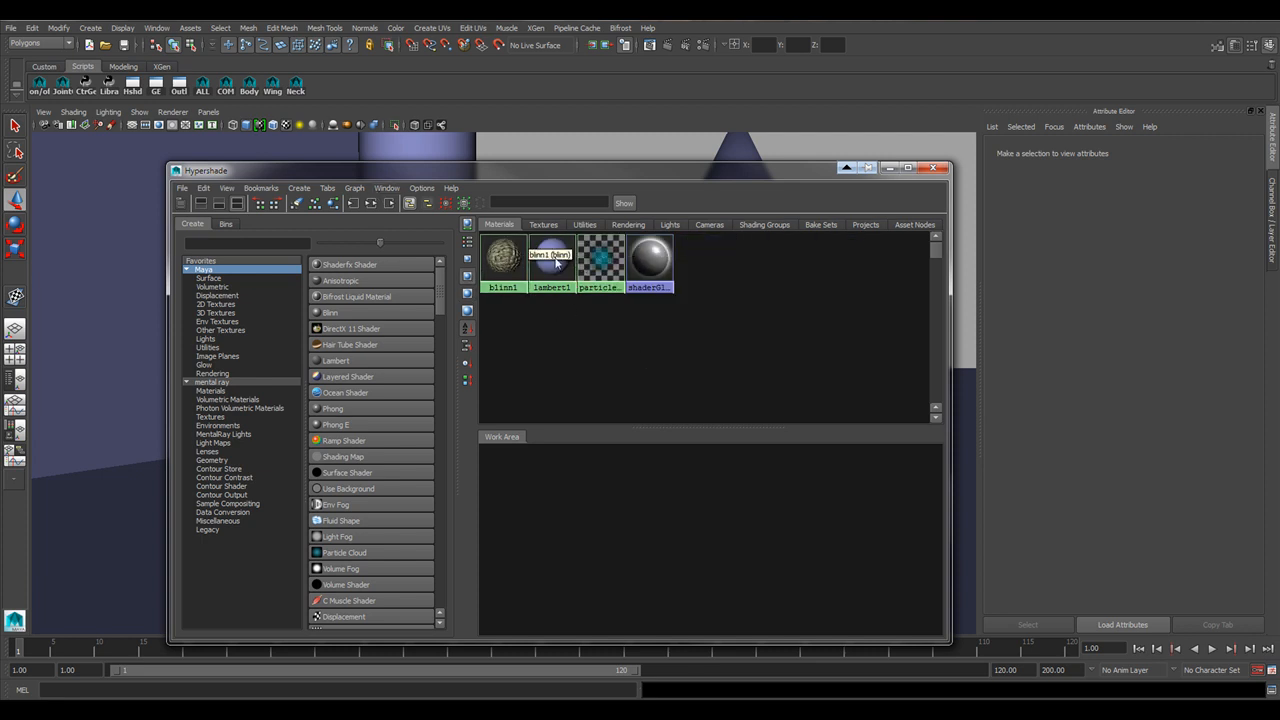
- Graph the shading network of the blinn1 material in the work area
right_drag(505, 262, 510, 292)
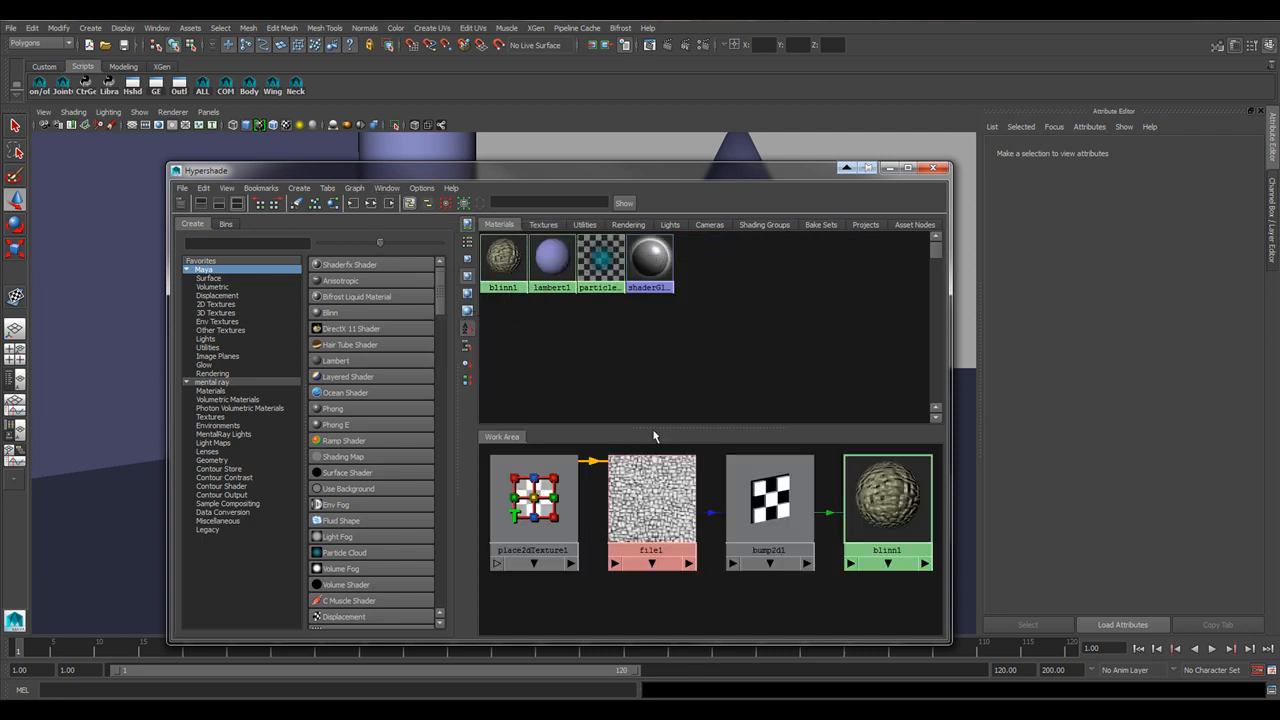
alt+right_drag(619, 552, 729, 580)
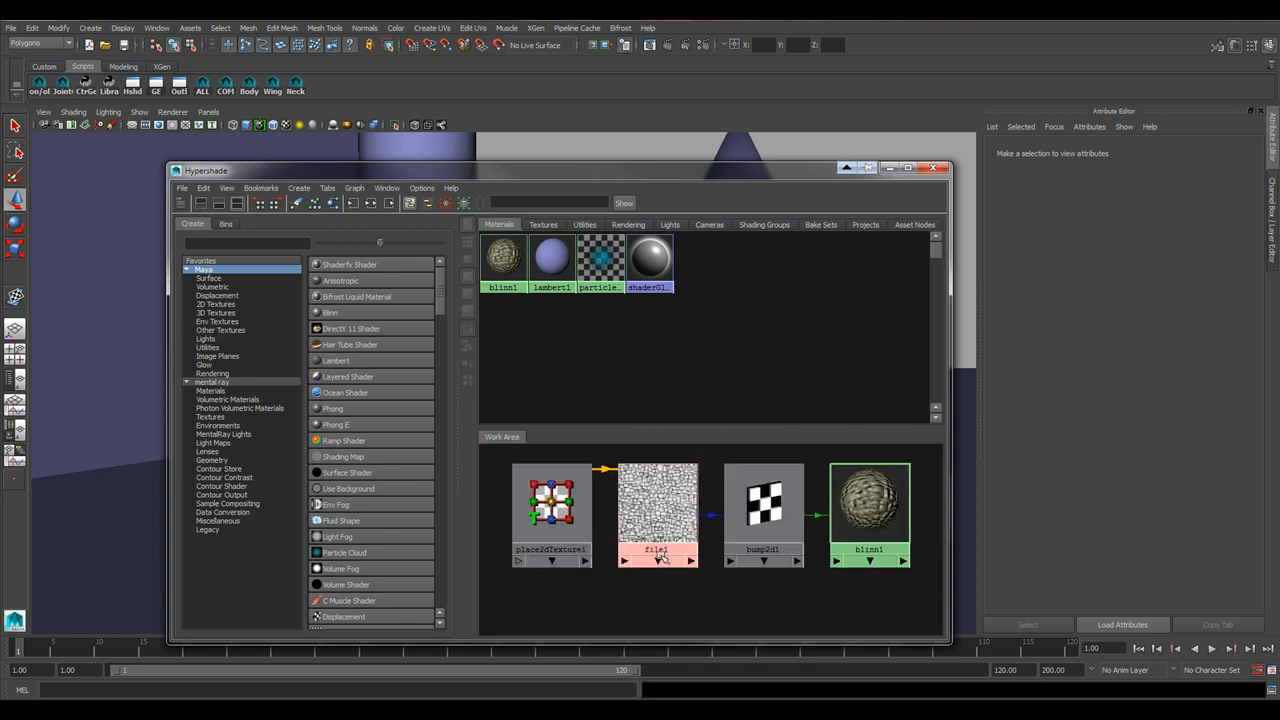
mouse_move(640, 583)
alt+middle_down()
mouse_move(551, 514)
mouse_move(768, 498)
mouse_move(778, 546)
mouse_move(625, 568)
alt+middle_up()
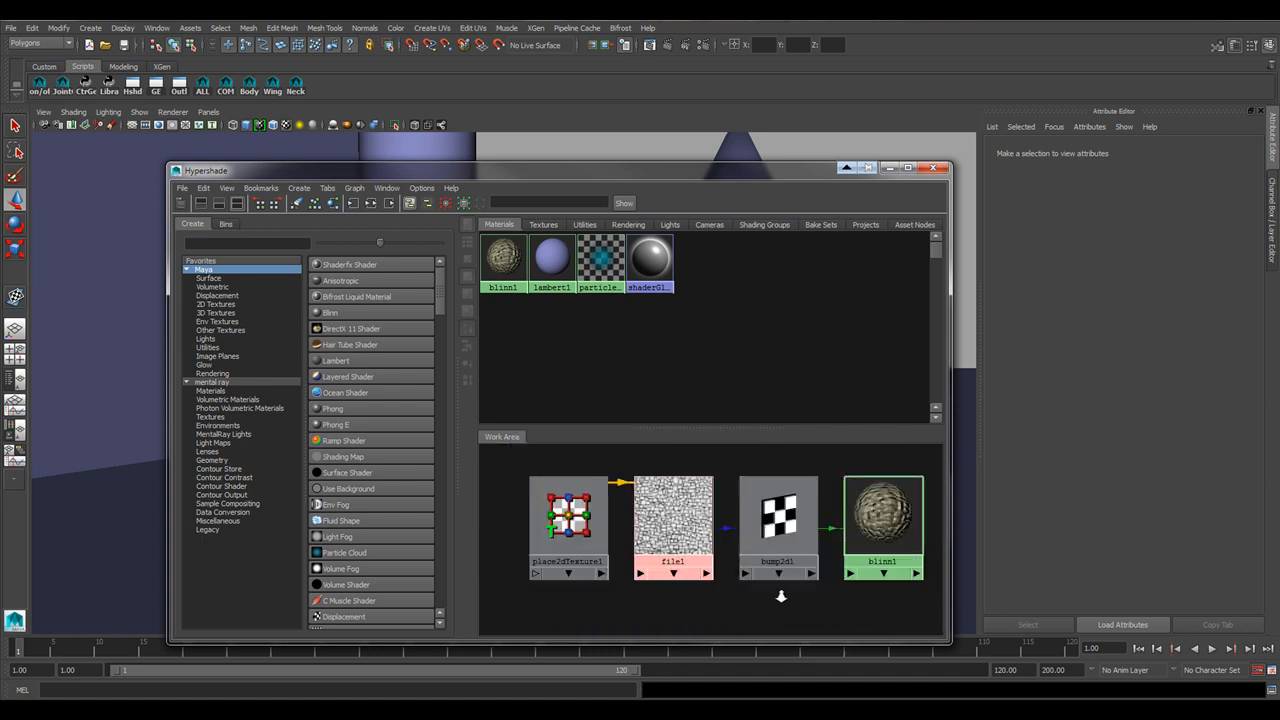
alt+right_drag(777, 594, 551, 569)
alt+middle_drag(551, 569, 707, 582)
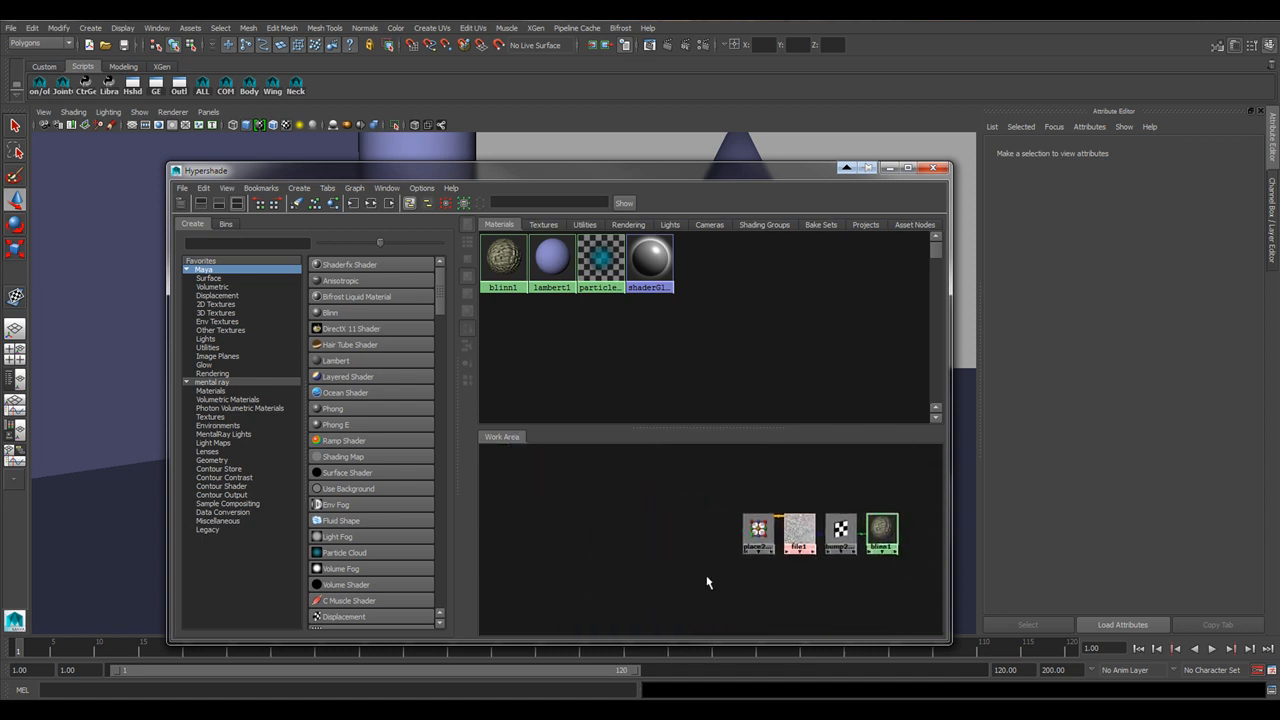
- Select all nodes of the blinn1 network, rearrange the graph, and frame every node in the work area
click(333, 203)
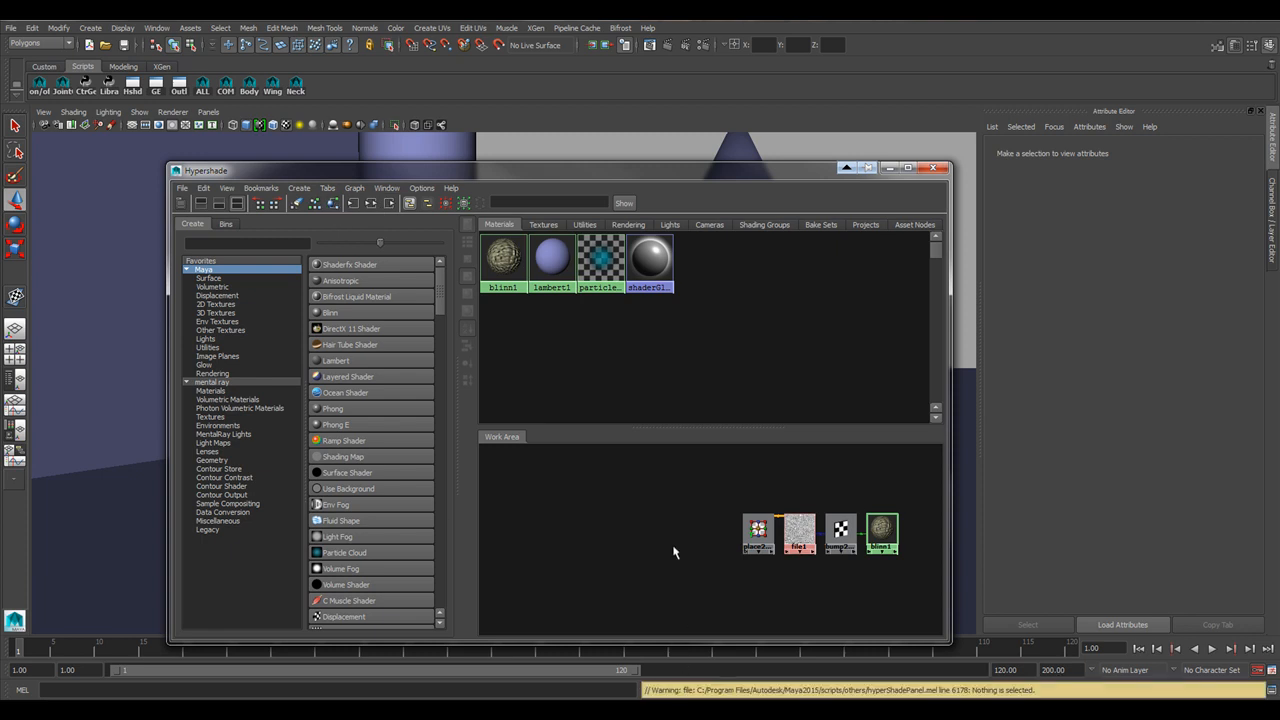
drag(686, 466, 900, 590)
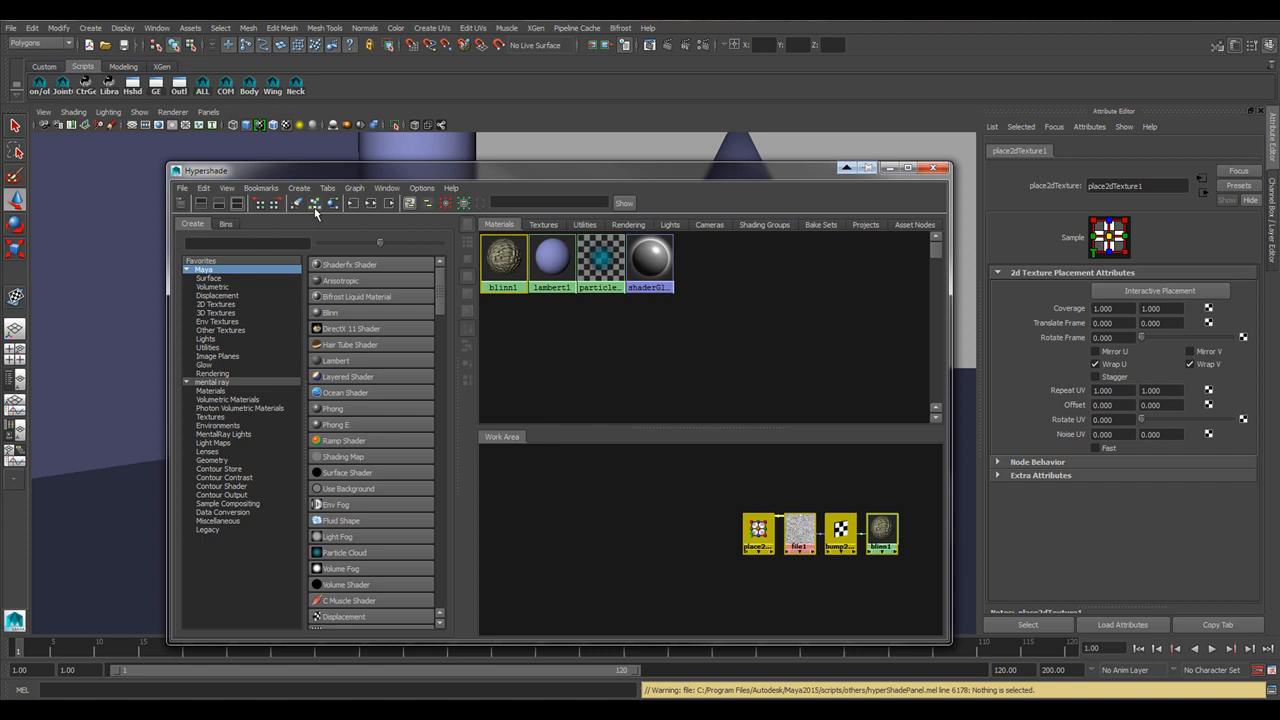
click(315, 206)
alt+right_drag(757, 533, 546, 506)
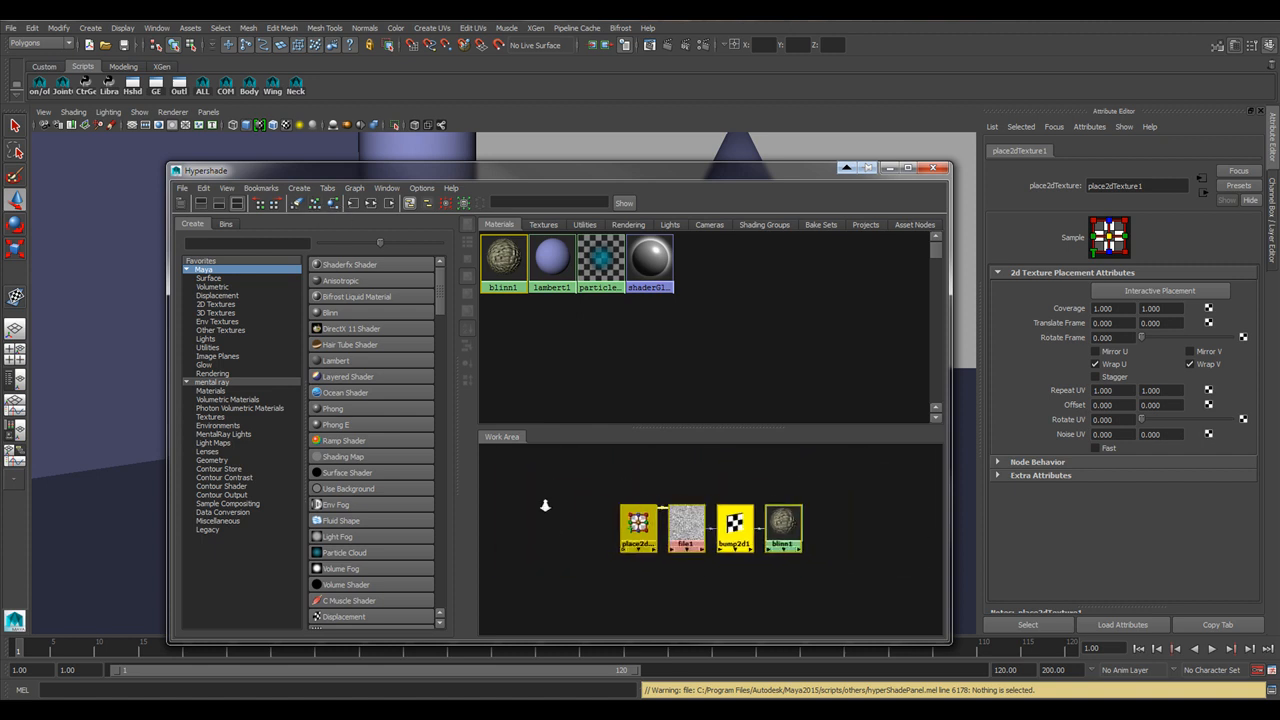
alt+middle_drag(550, 521, 676, 556)
click(692, 520)
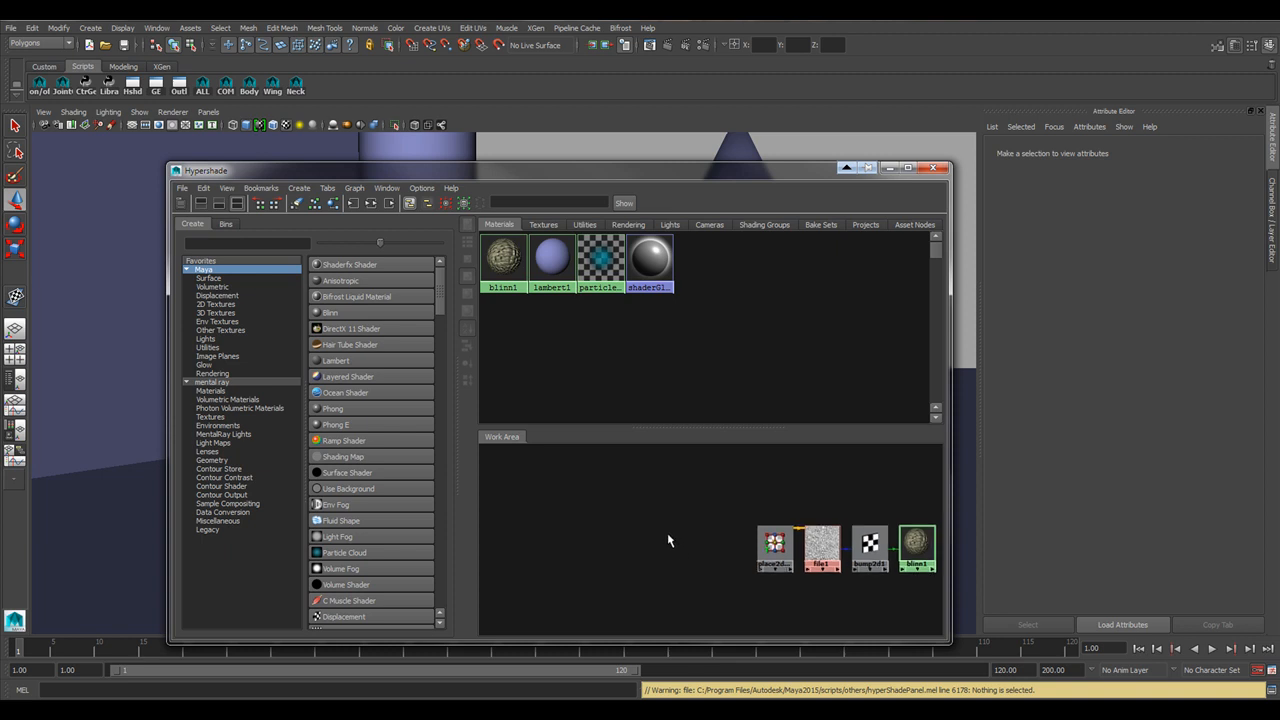
key(a)
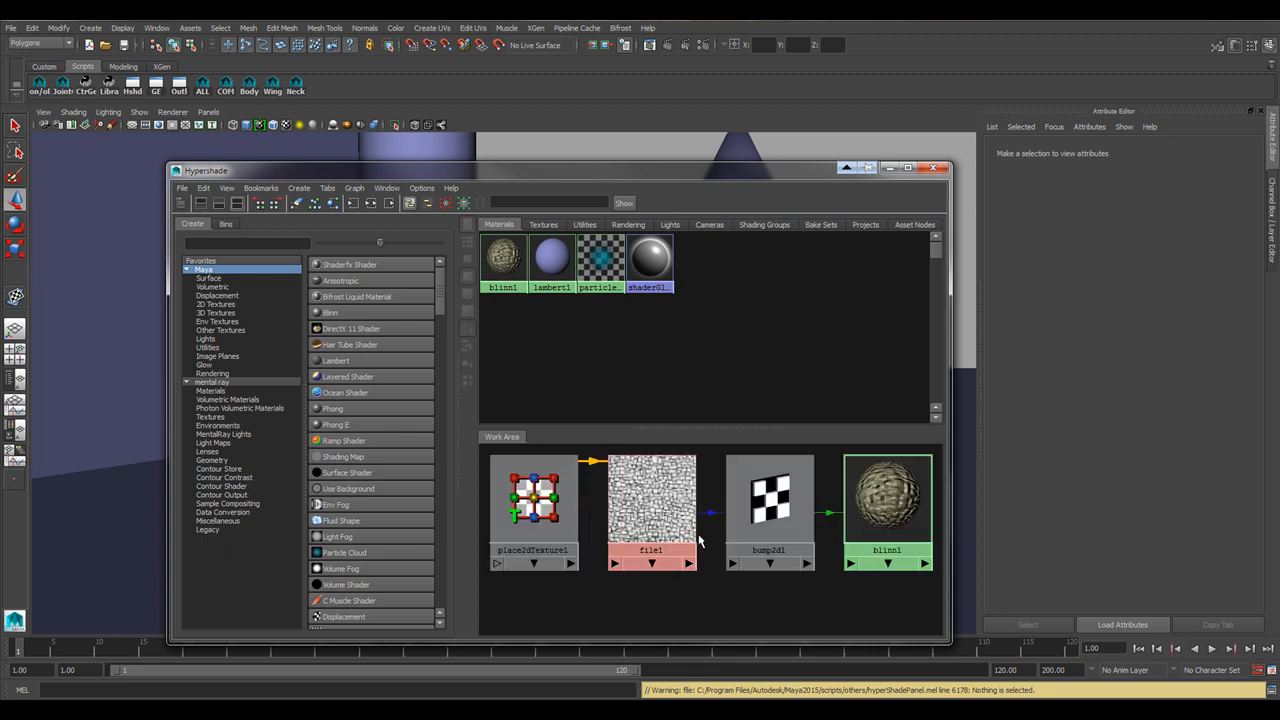
- Move the place2dTexture1 node well away from the file1 node, select it and frame it in the work area
alt+right_drag(770, 520, 587, 551)
alt+middle_drag(587, 551, 695, 561)
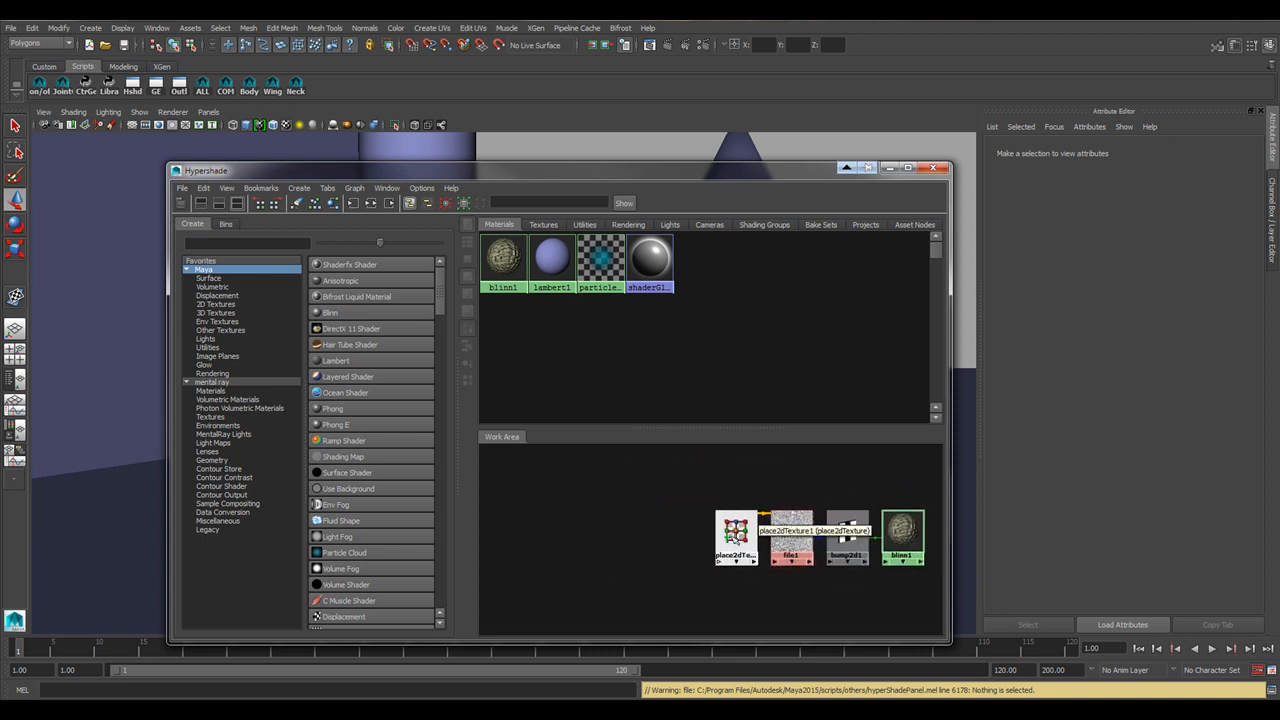
drag(734, 538, 548, 534)
alt+middle_drag(617, 545, 699, 553)
drag(576, 479, 687, 564)
key(f)
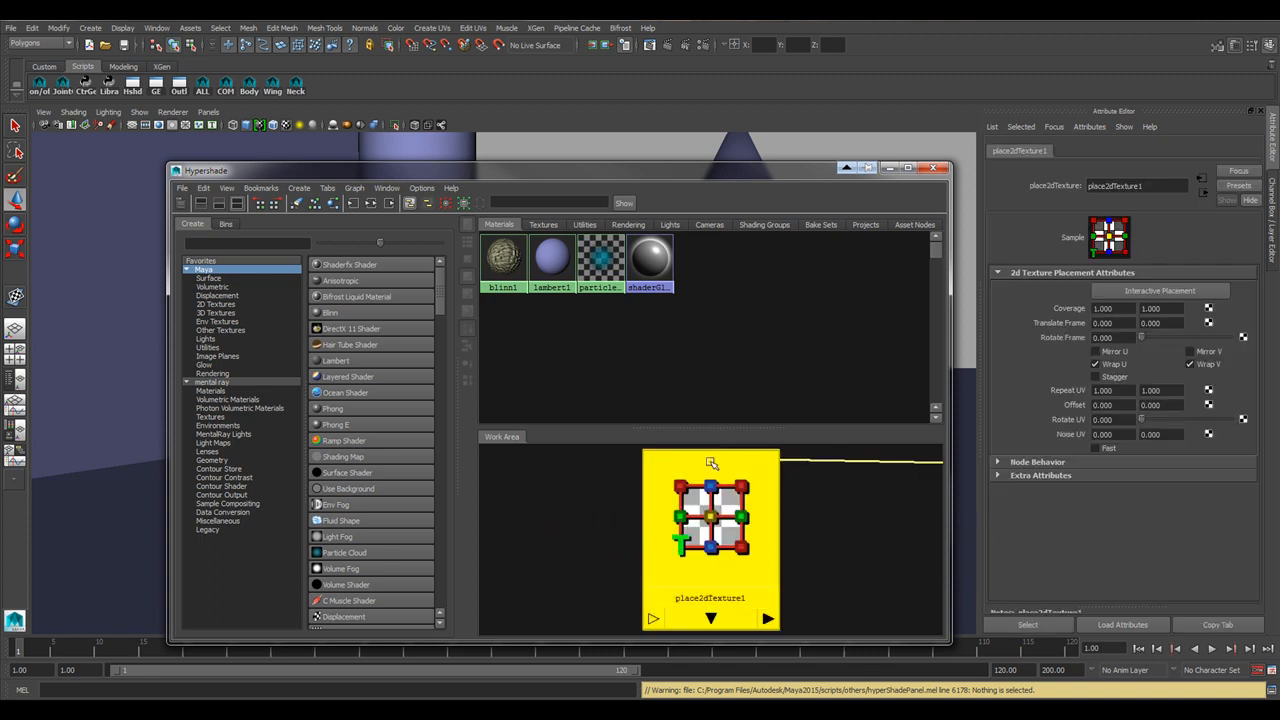
scroll(710, 530, down, 2)
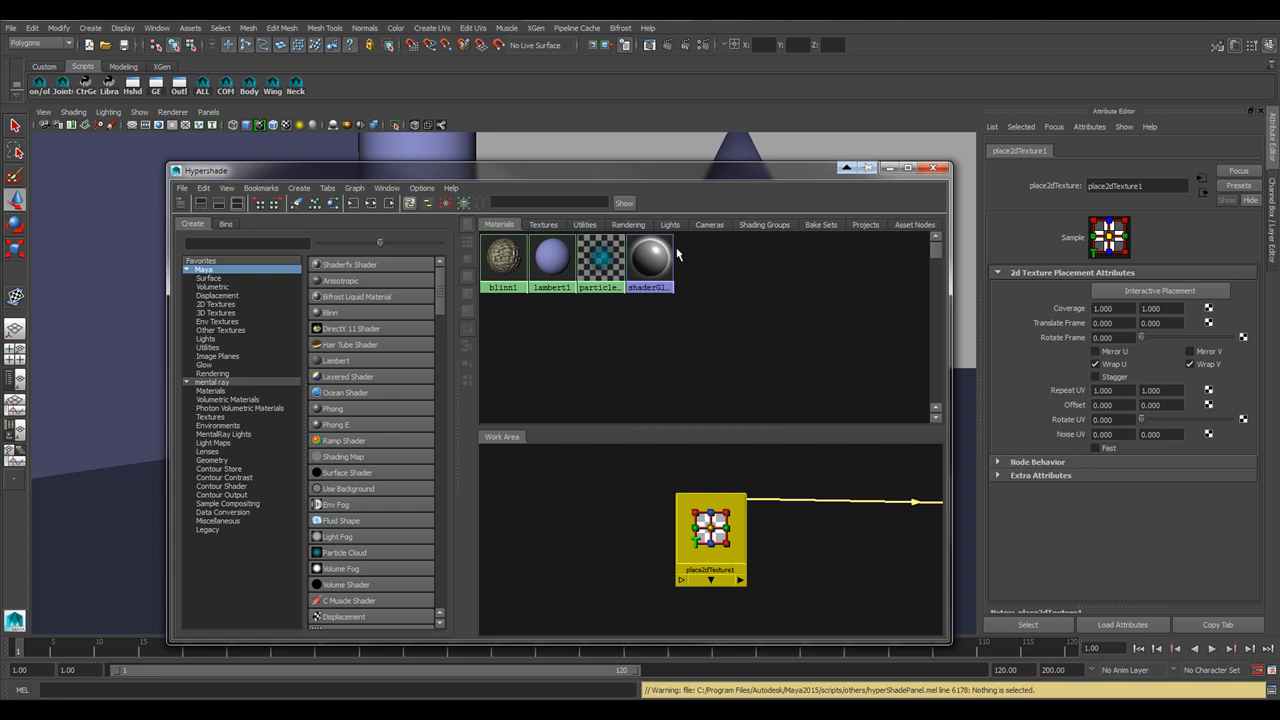
- Uncover the scene and frame the cone, the whole scene and the cylinder in turn, ending with nothing selected
drag(622, 184, 982, 350)
click(748, 254)
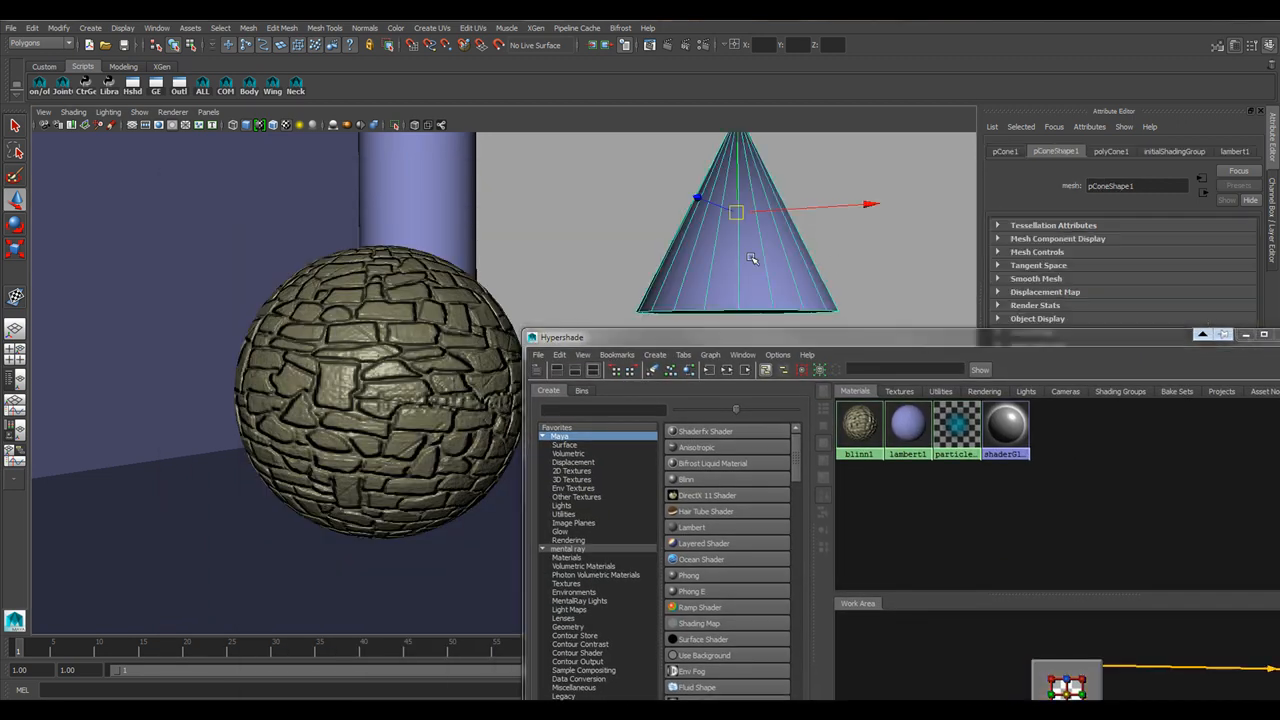
key(f)
click(705, 220)
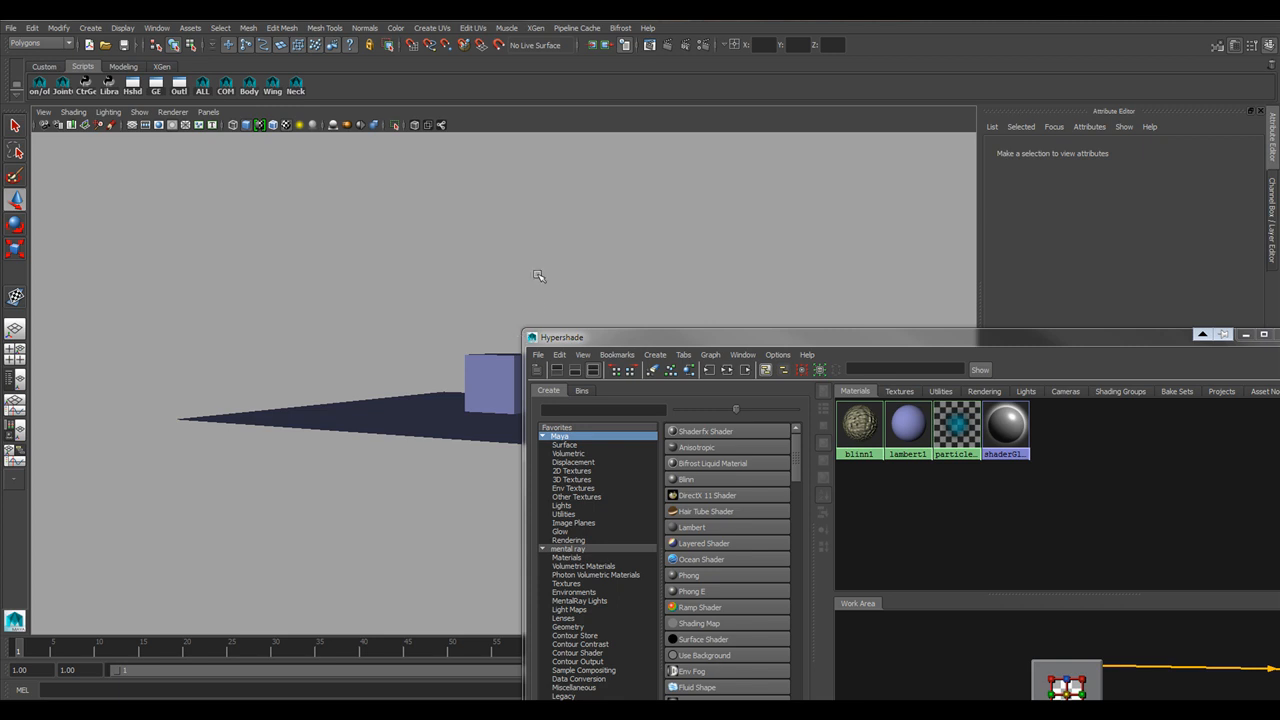
alt+drag(691, 223, 393, 356)
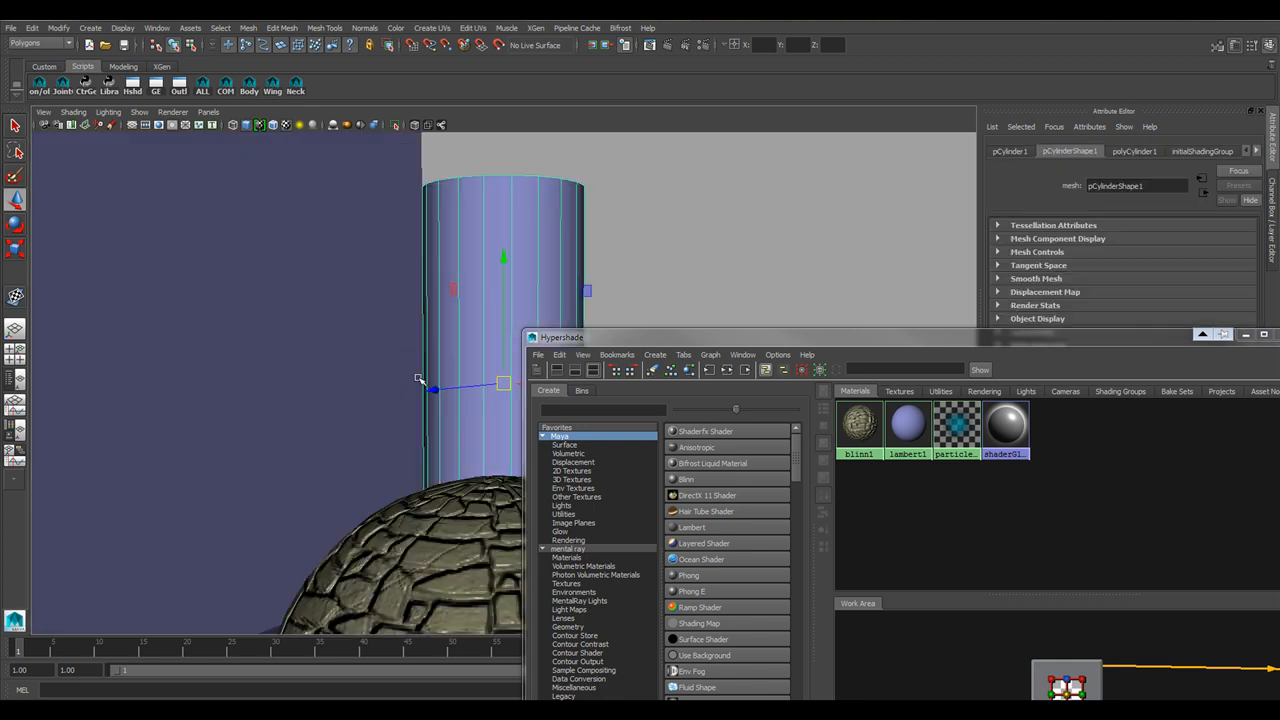
alt+drag(423, 380, 352, 426)
click(812, 266)
- Bring the Hypershade back over the scene, frame the whole blinn1 network and rearrange its scattered nodes
drag(875, 337, 511, 158)
key(a)
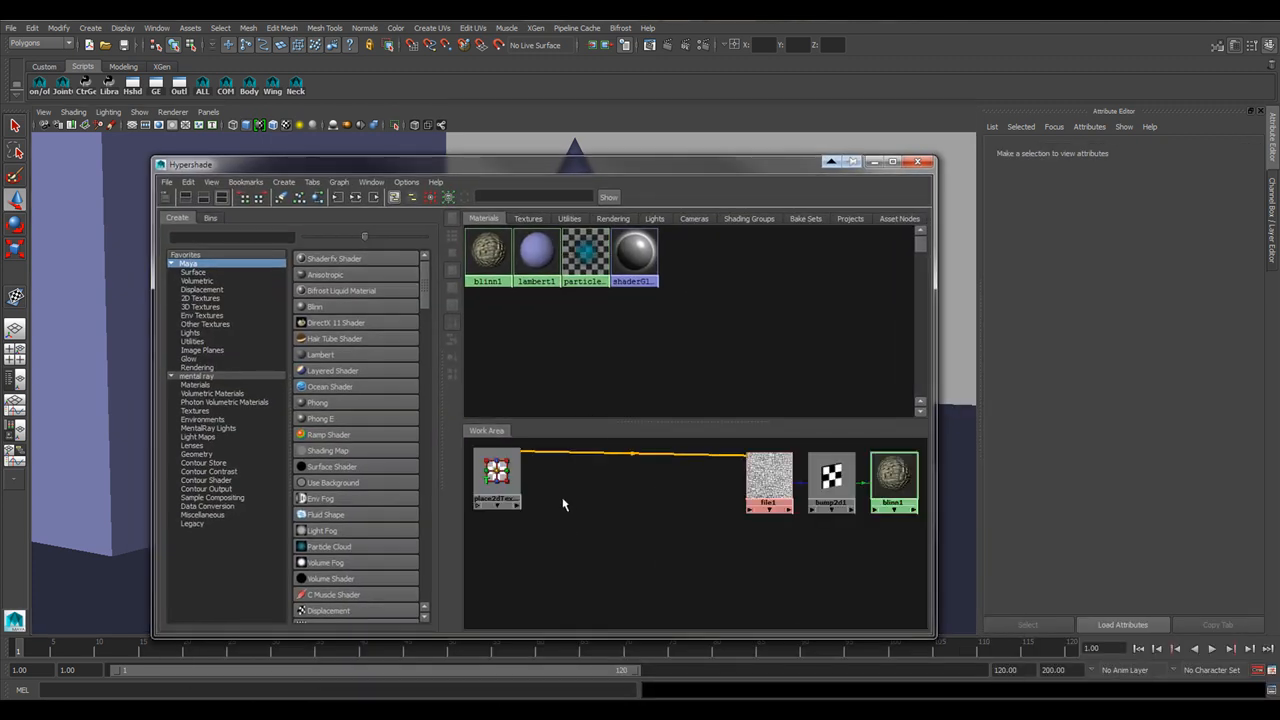
click(298, 198)
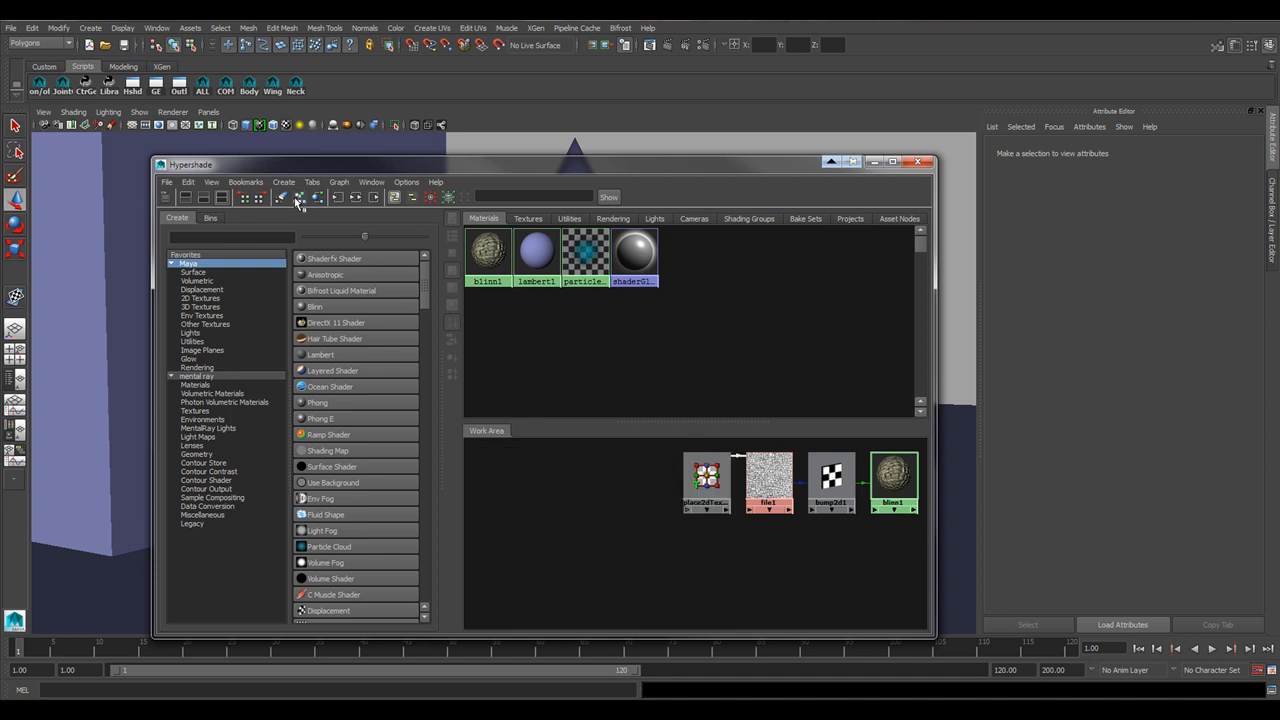
- Select all four nodes of the blinn1 network and graph the materials on the selection
click(320, 199)
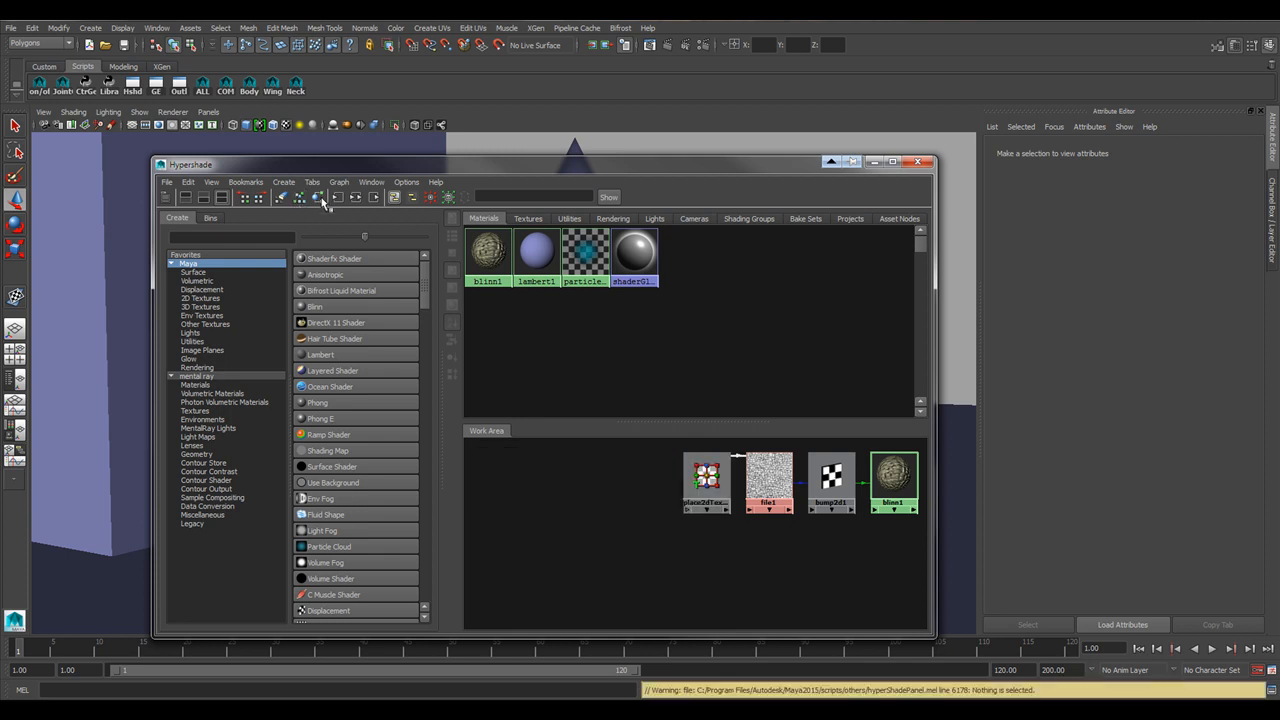
drag(603, 507, 900, 472)
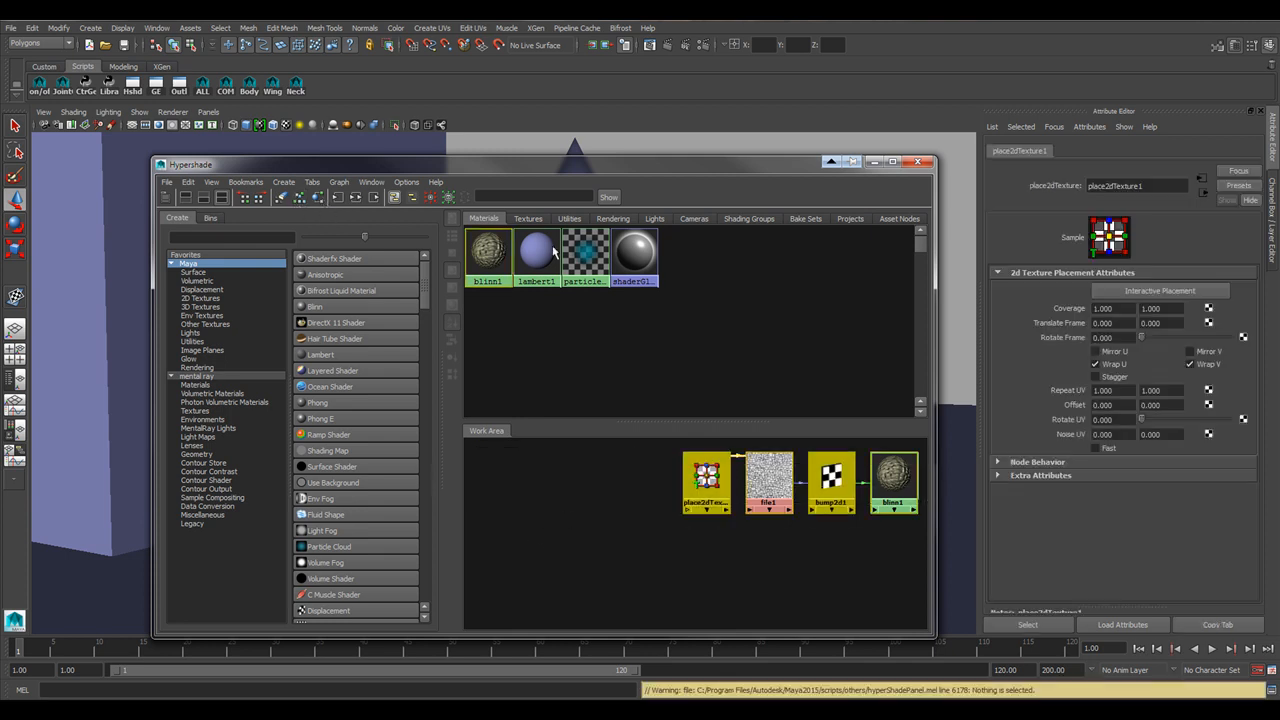
click(318, 198)
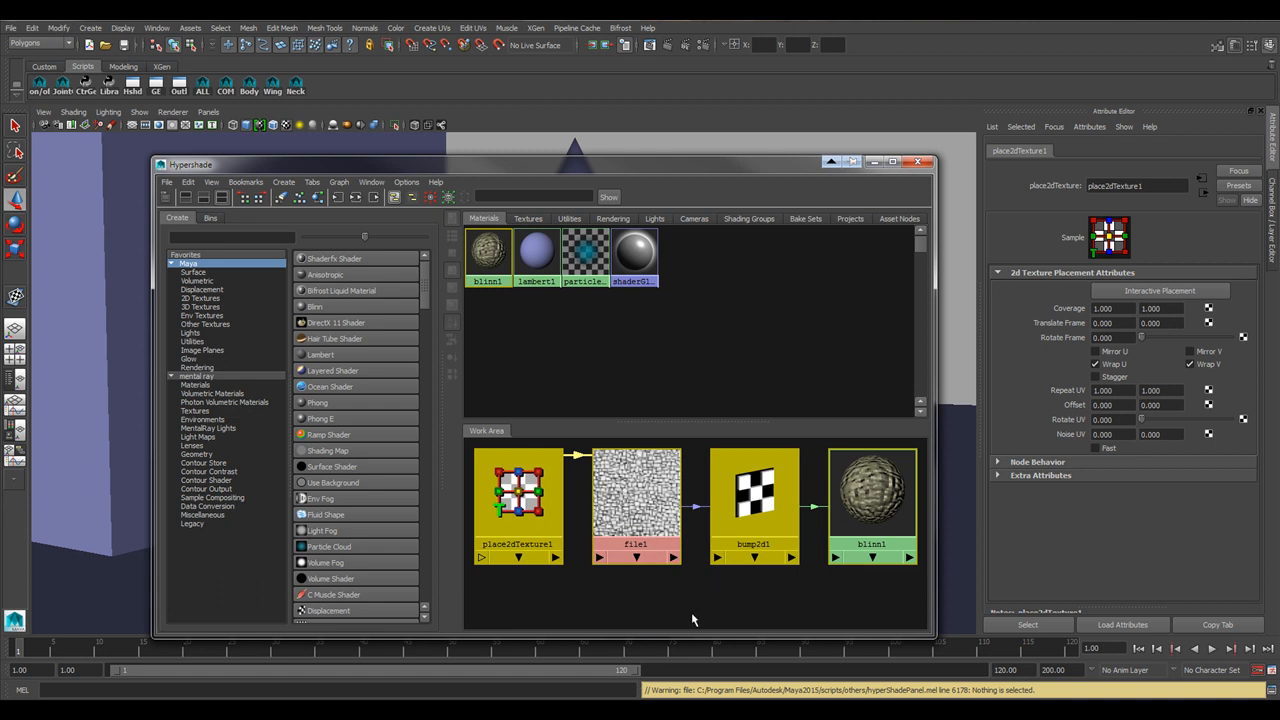
- Clear the work area and create a new Blinn material
click(281, 197)
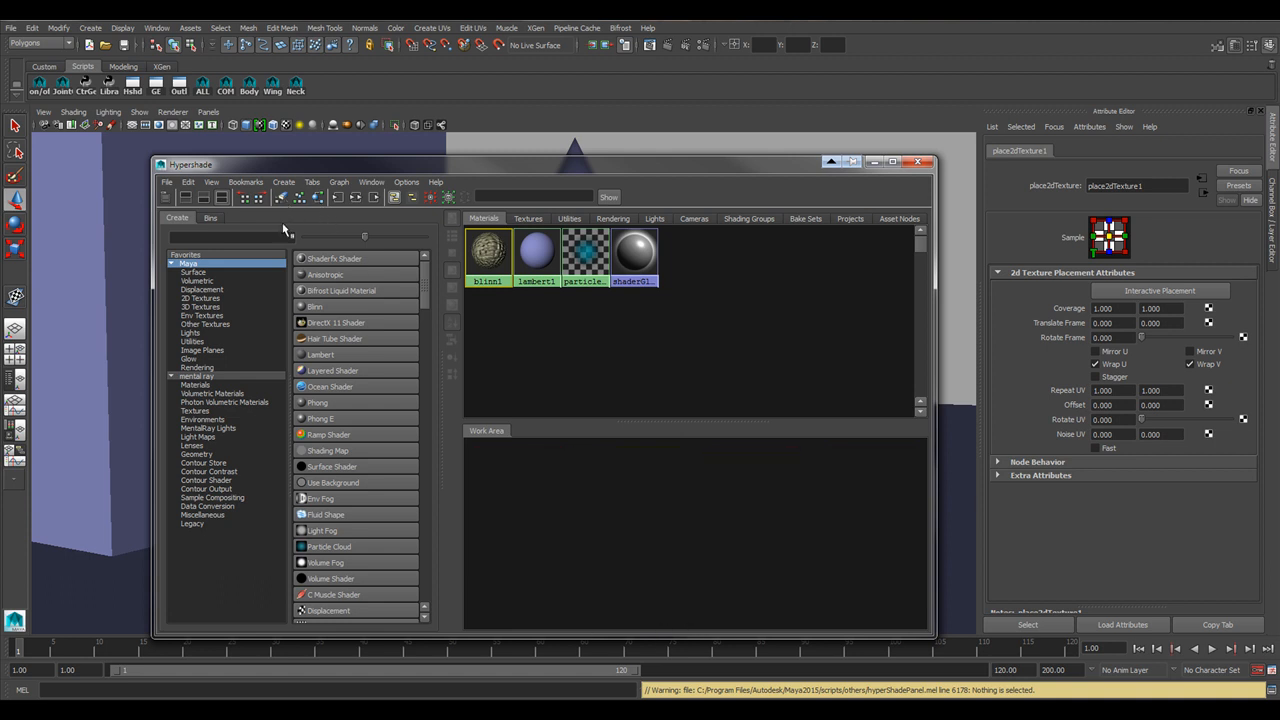
click(335, 308)
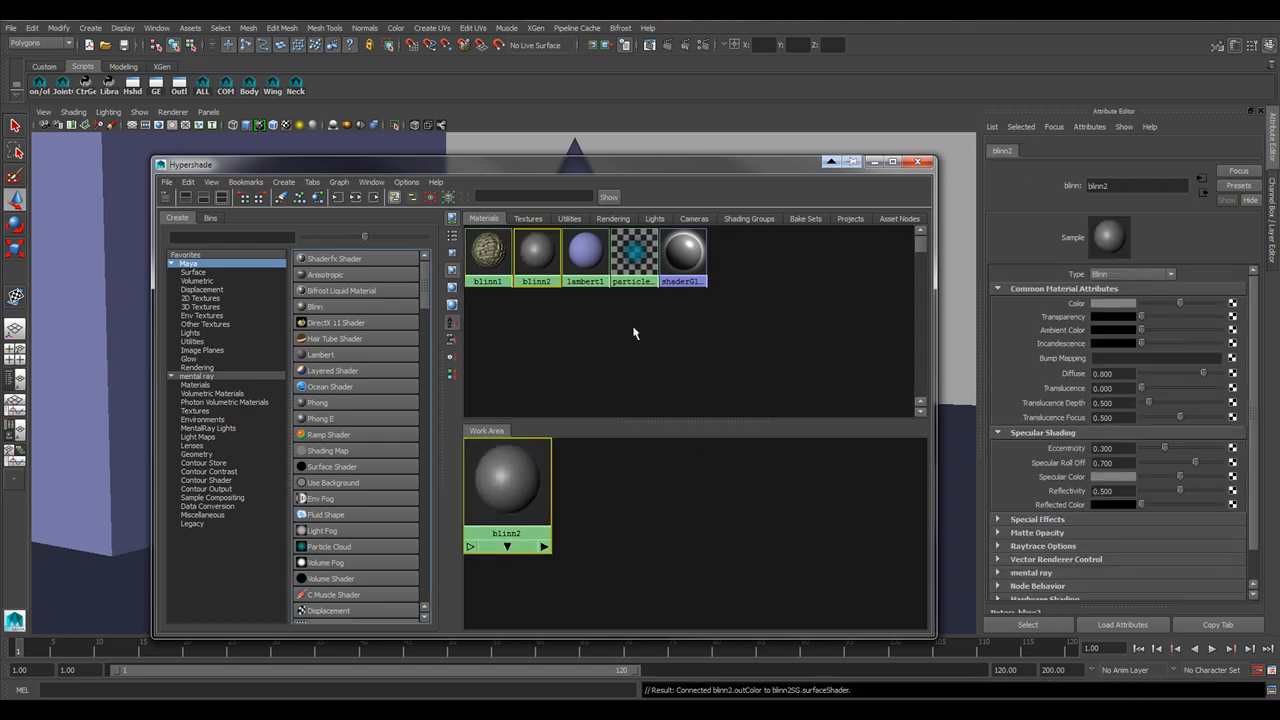
drag(651, 168, 613, 104)
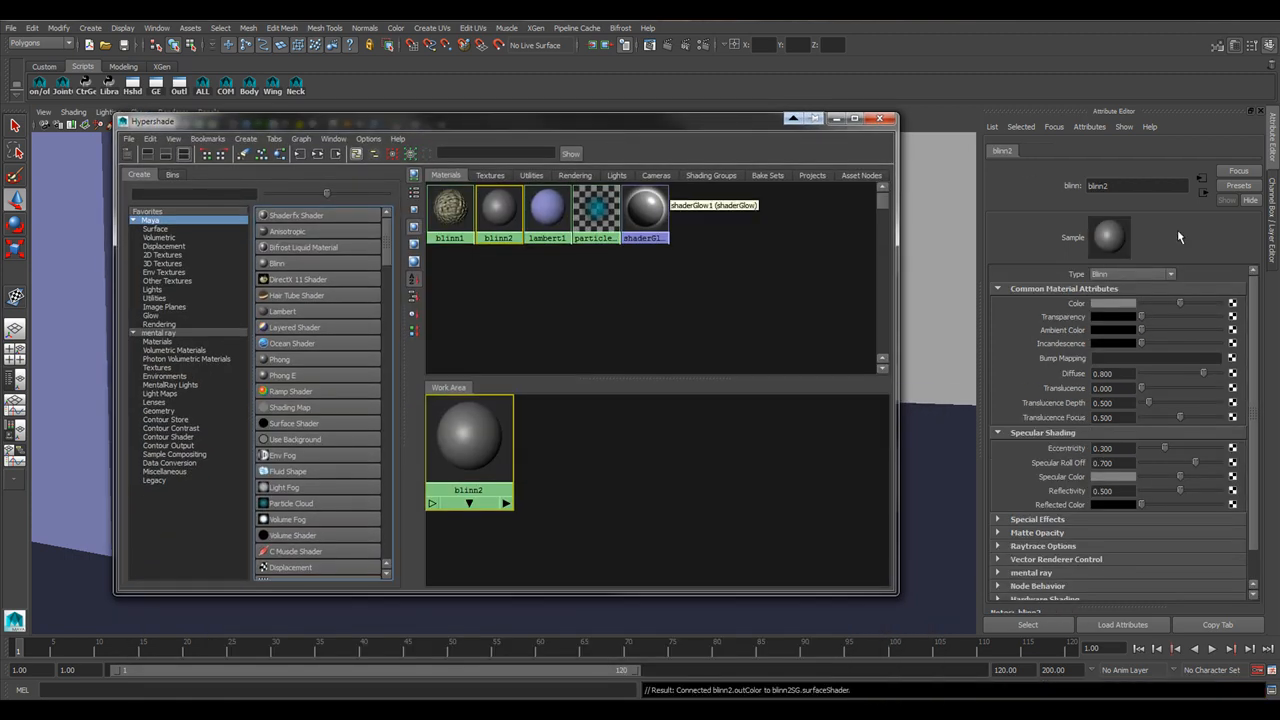
- Rename the new Blinn material as AM_Material
double_click(1124, 190)
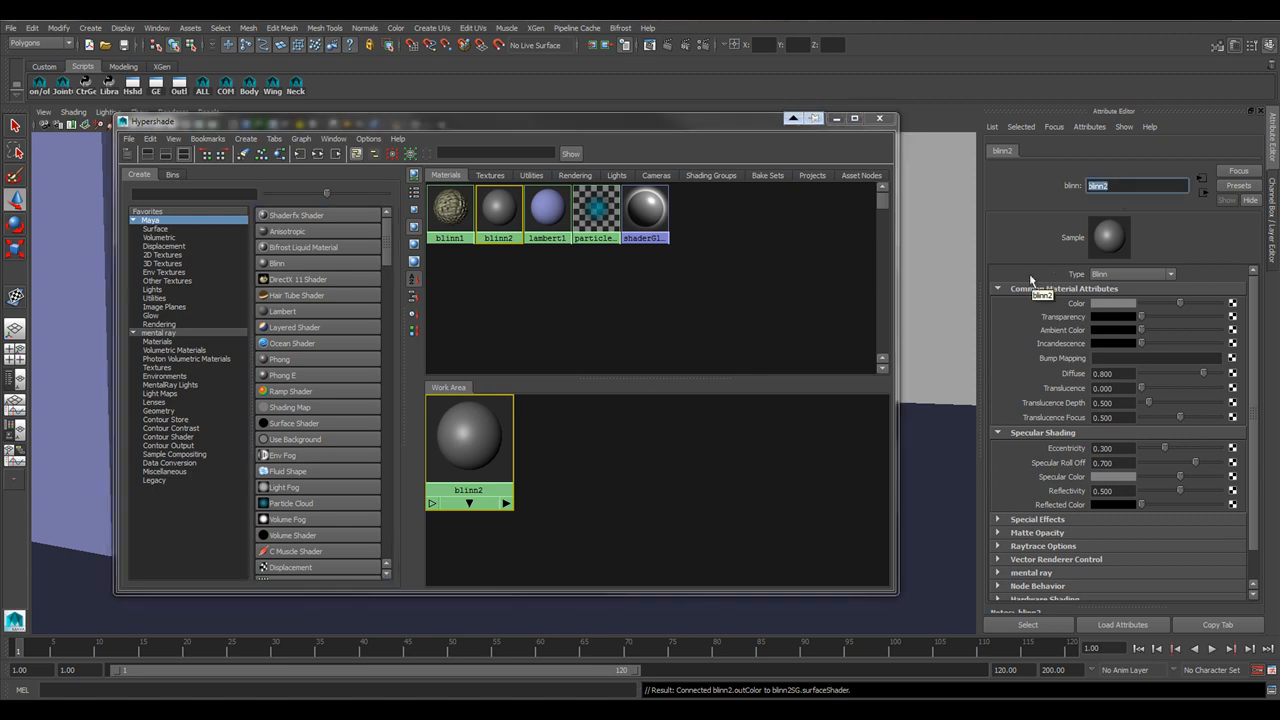
text(AM_Material)
key(Return)
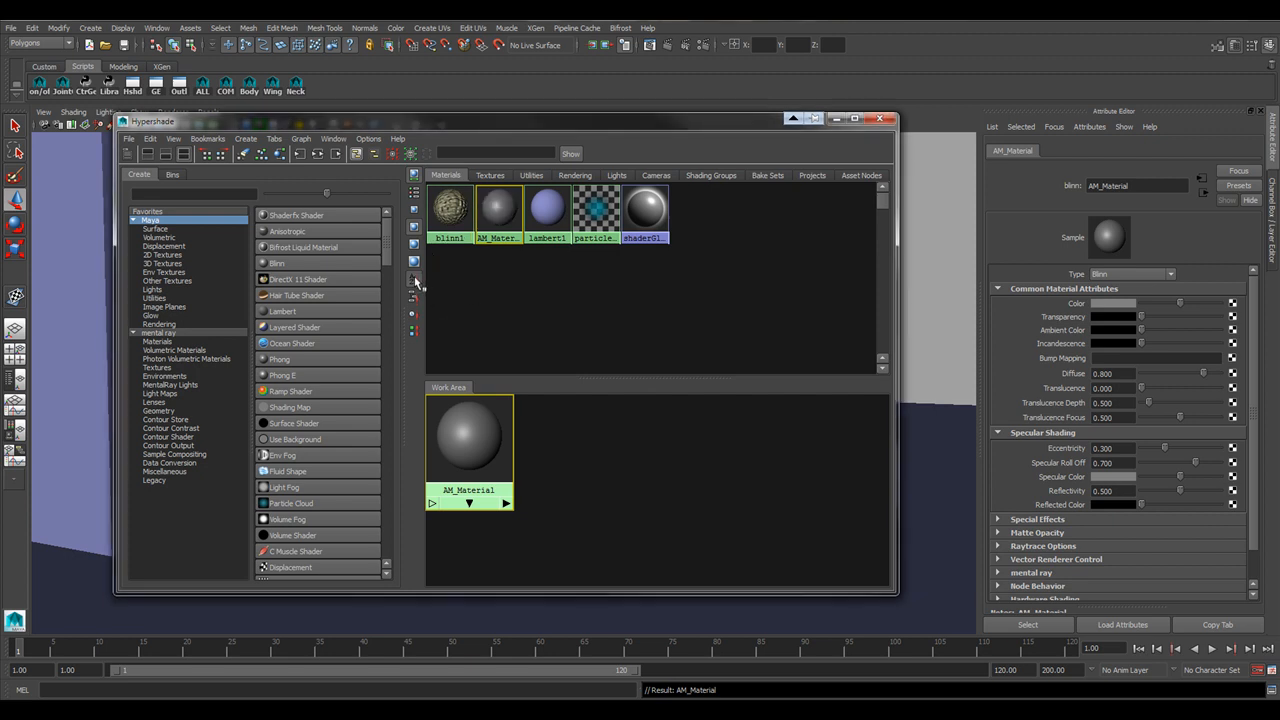
- Deselect everything and try sorting the material swatches by time, ending with the sort by type
click(503, 306)
right_drag(515, 282, 516, 288)
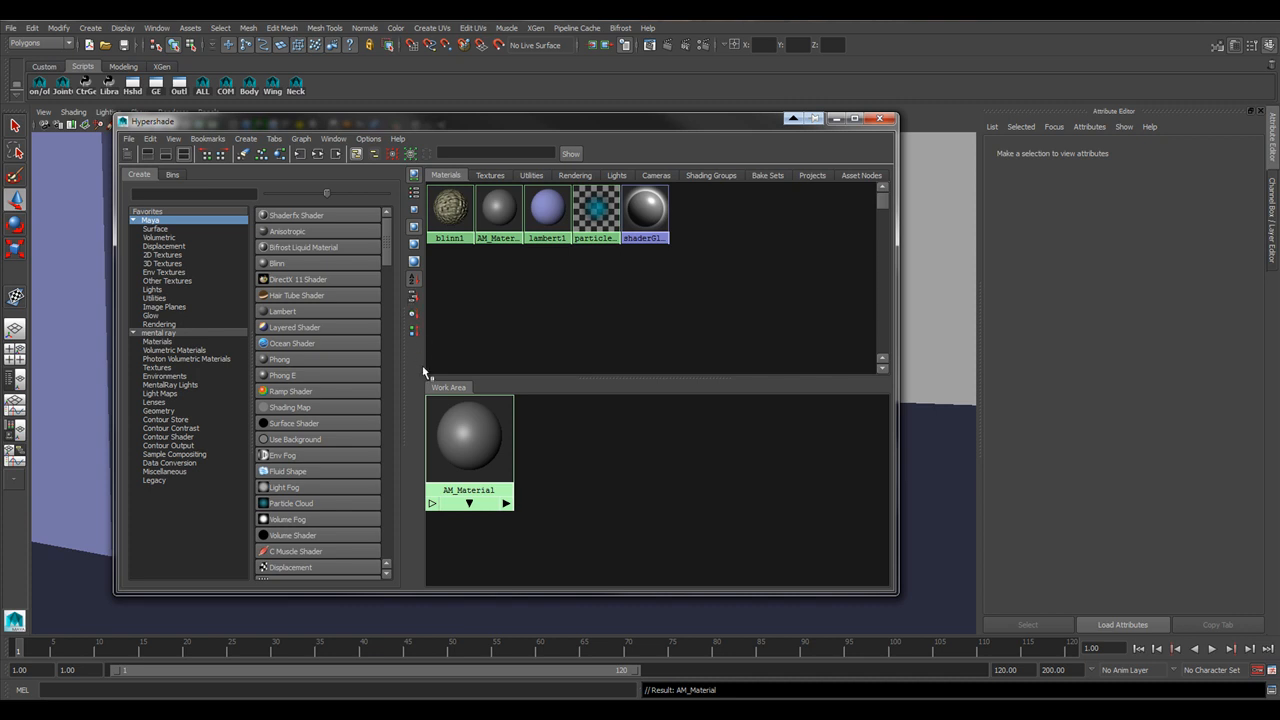
click(415, 316)
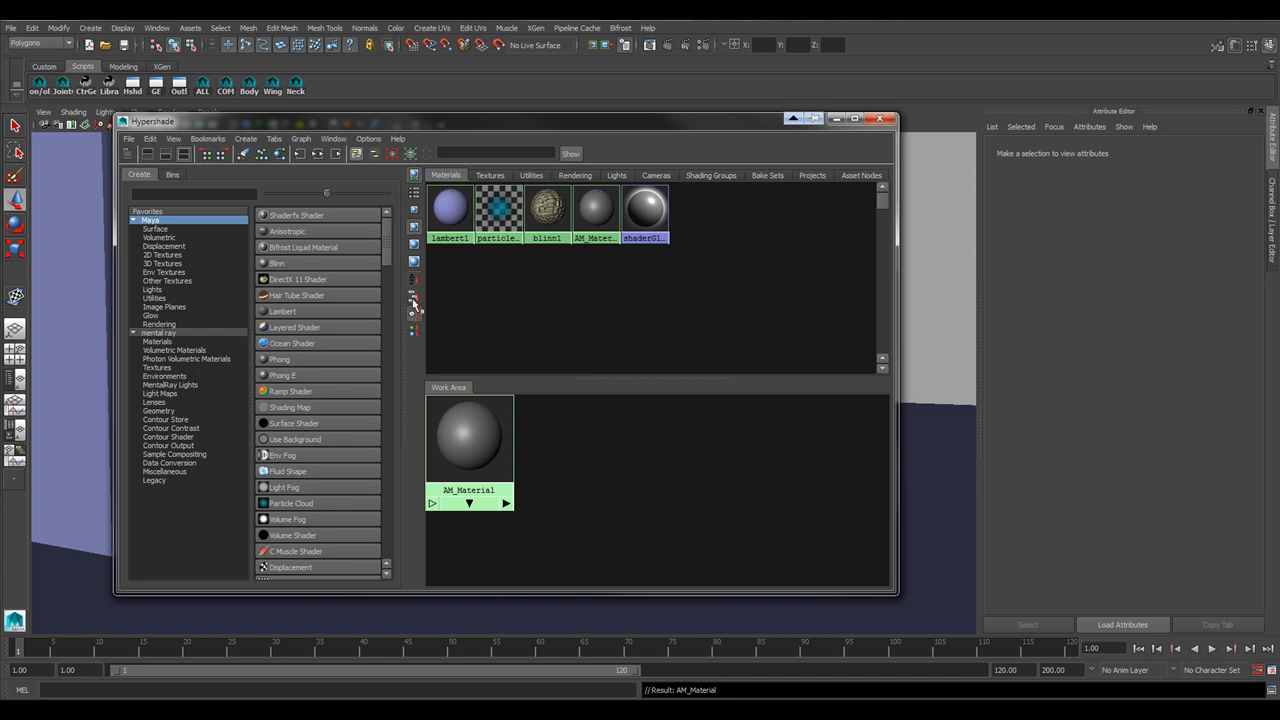
click(415, 282)
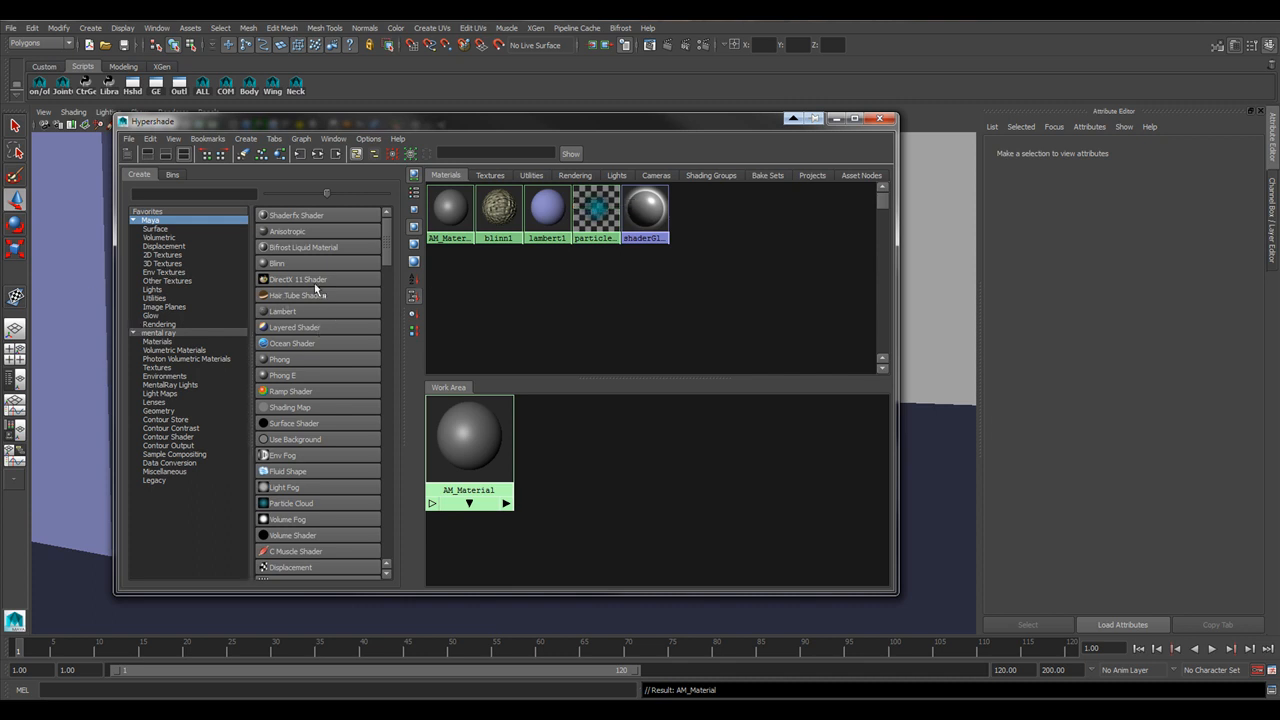
- Create two new Lambert materials and one new Blinn material
click(304, 313)
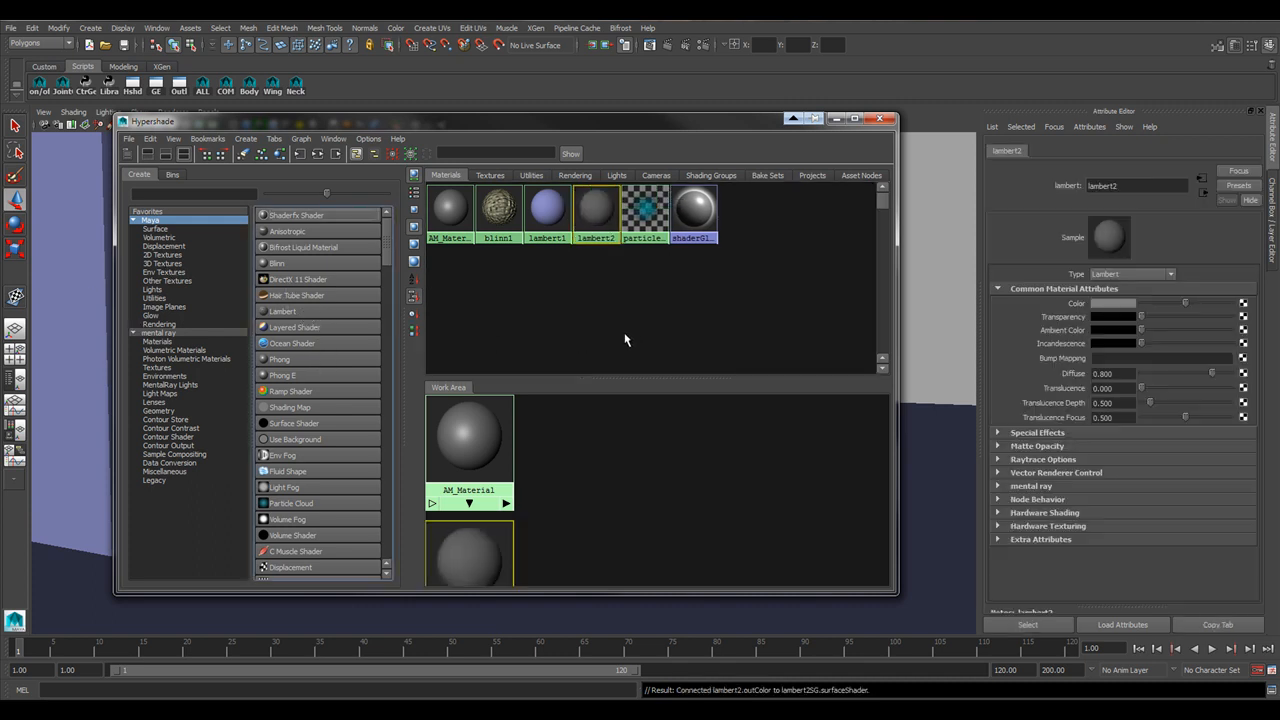
click(312, 313)
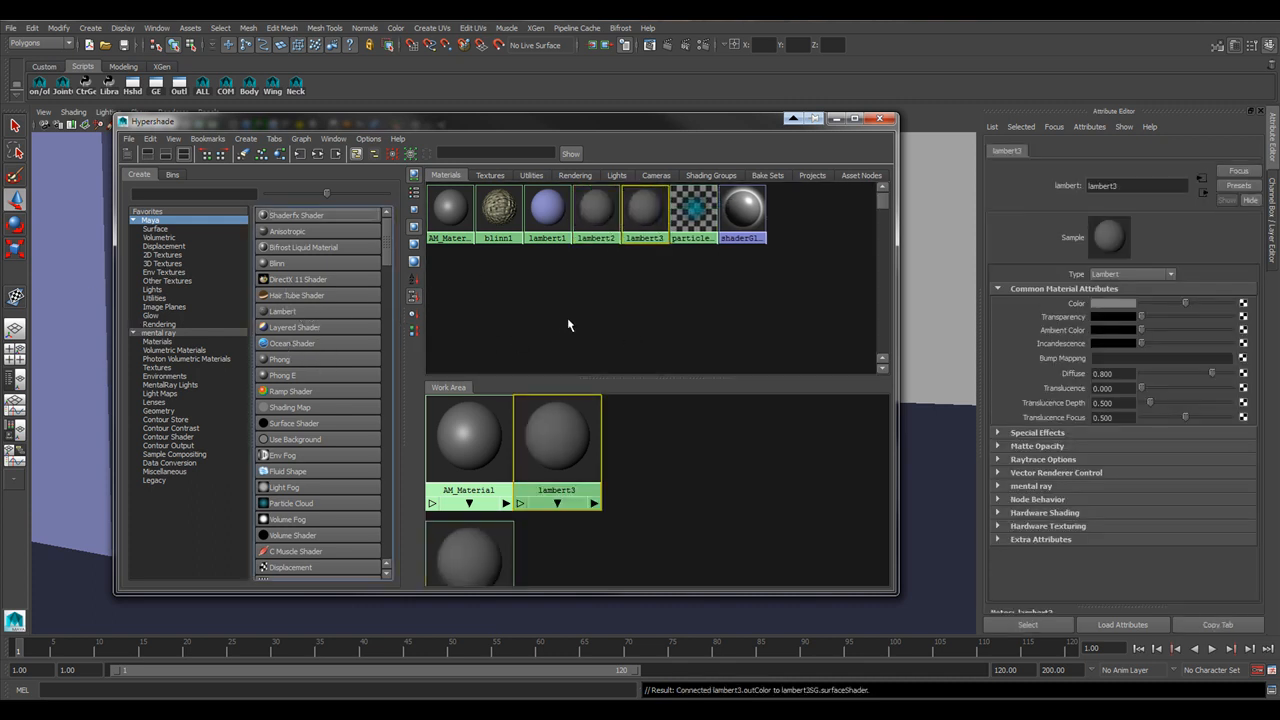
click(280, 265)
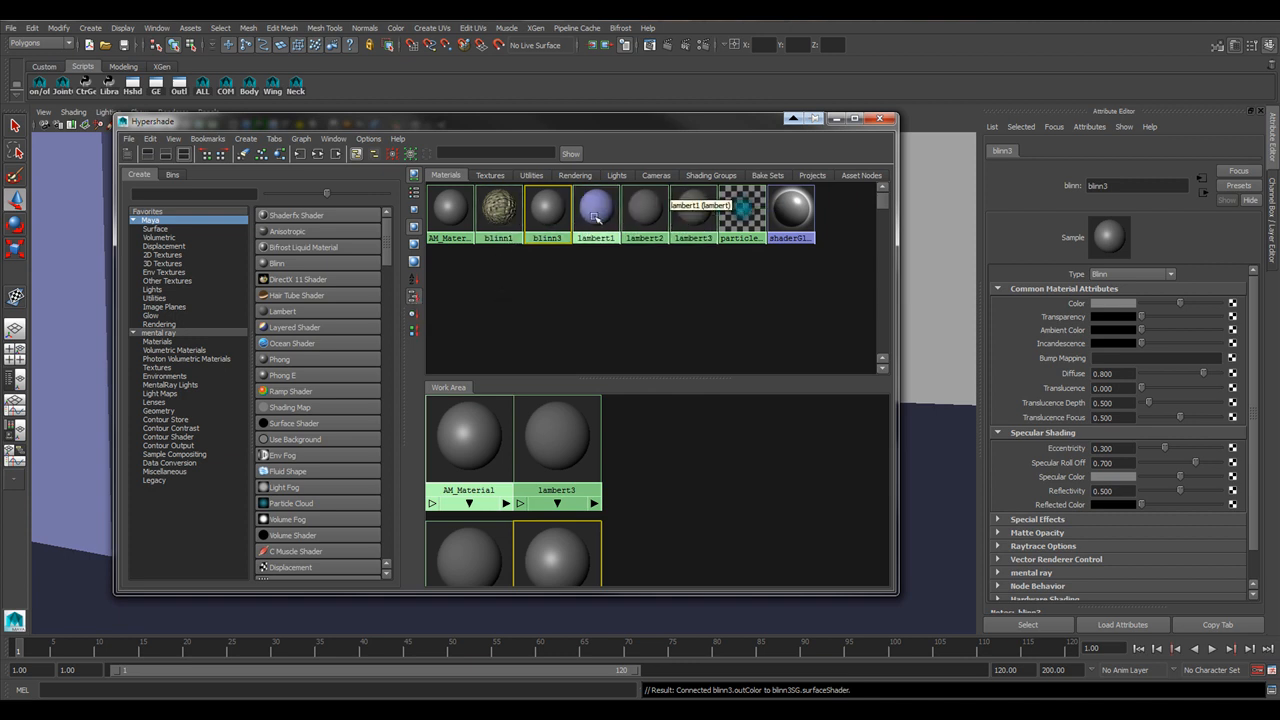
- Sort the material swatches by time and clear the work area
click(414, 316)
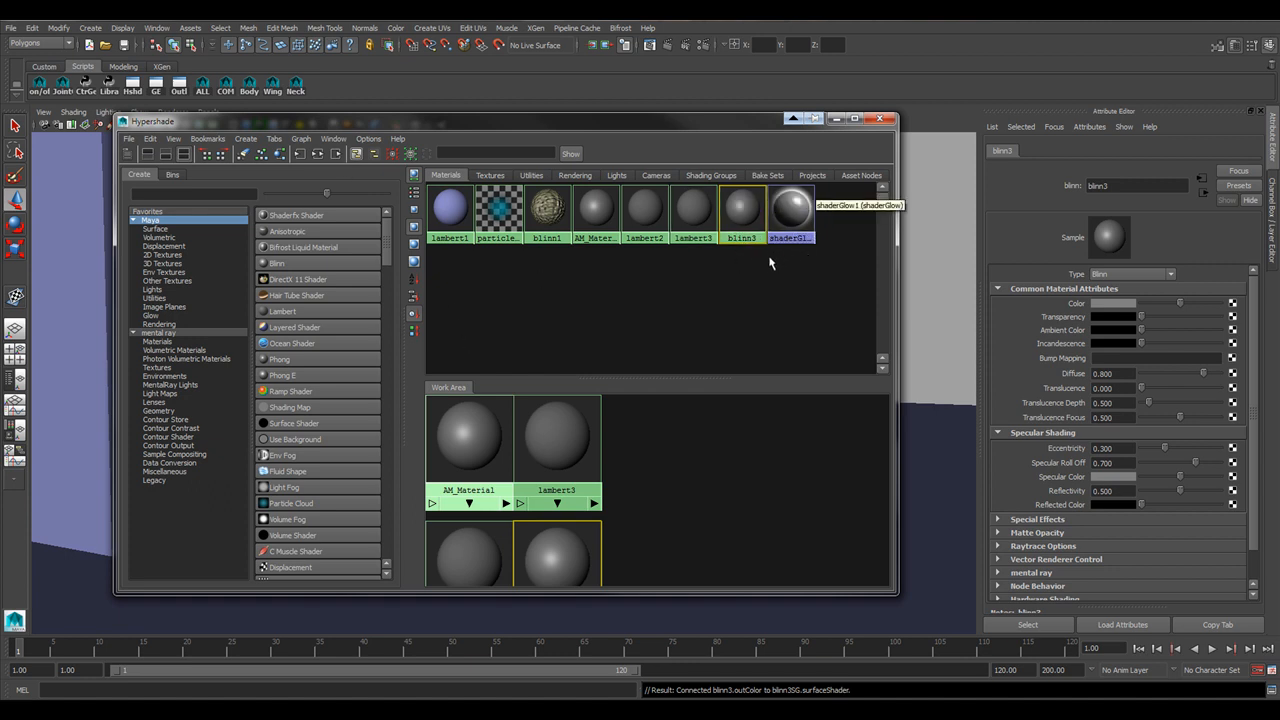
click(245, 155)
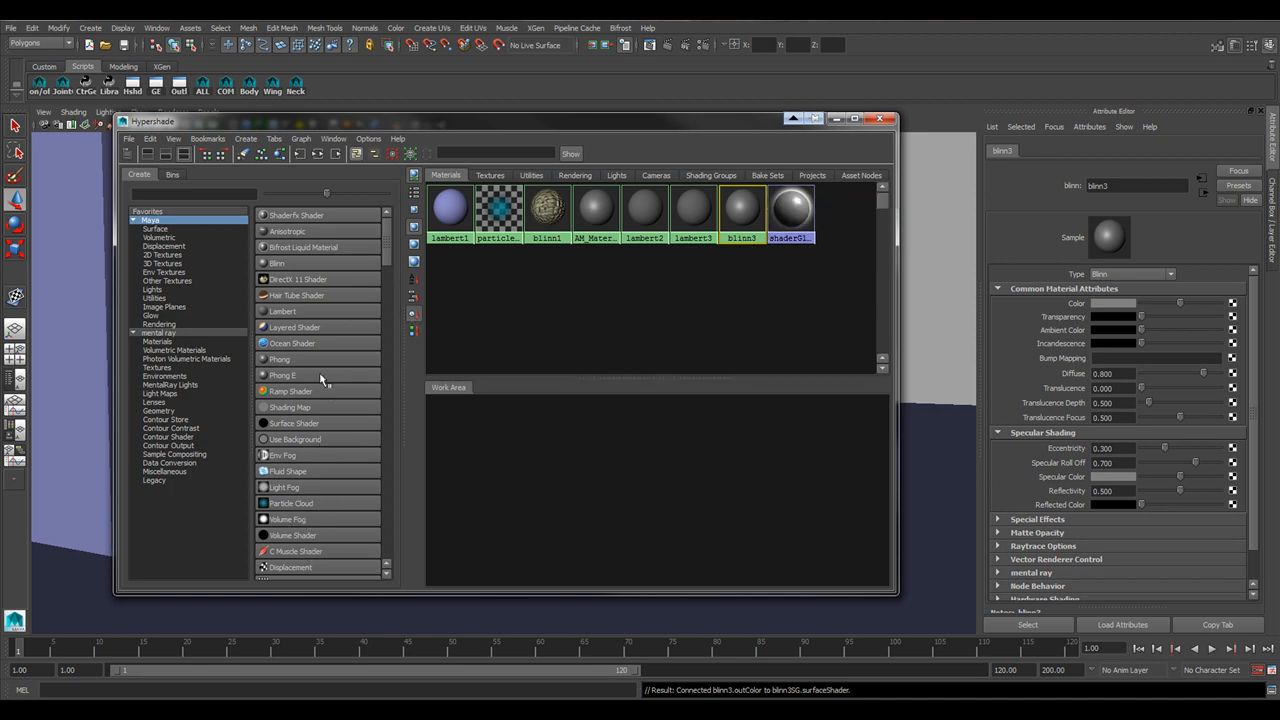
- Create a new Ocean Shader material and clear the work area
click(291, 345)
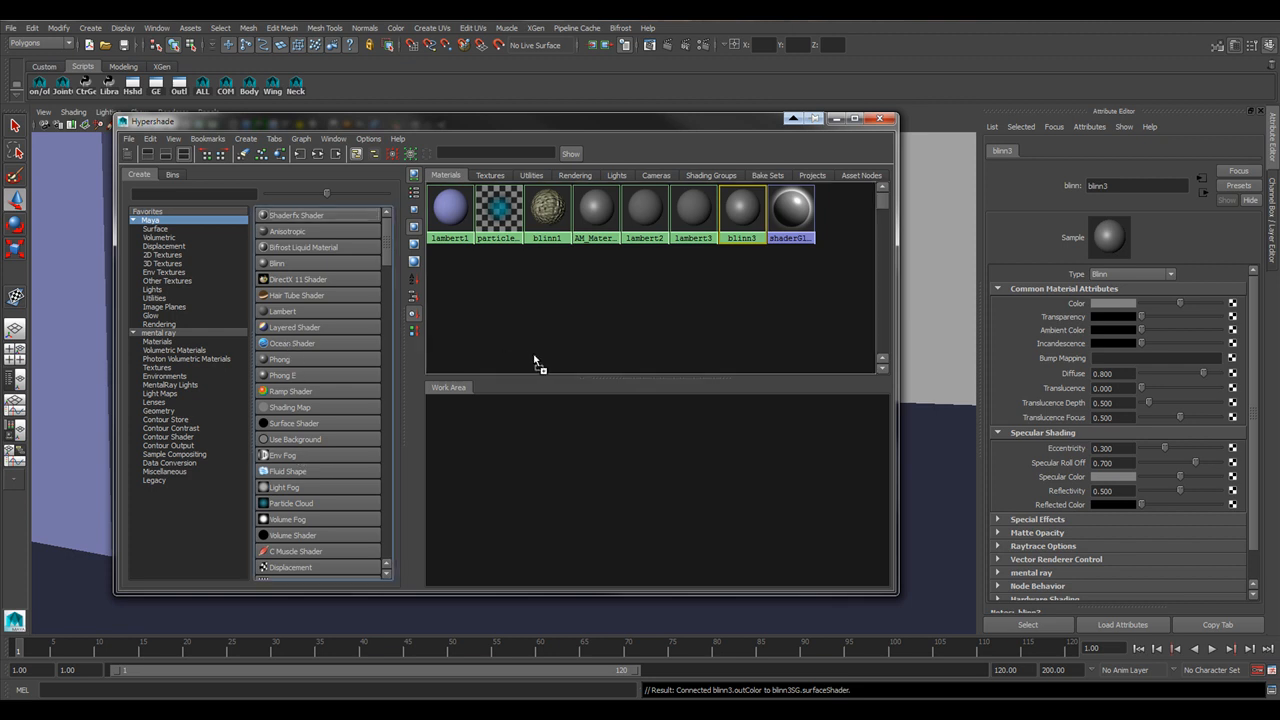
click(243, 154)
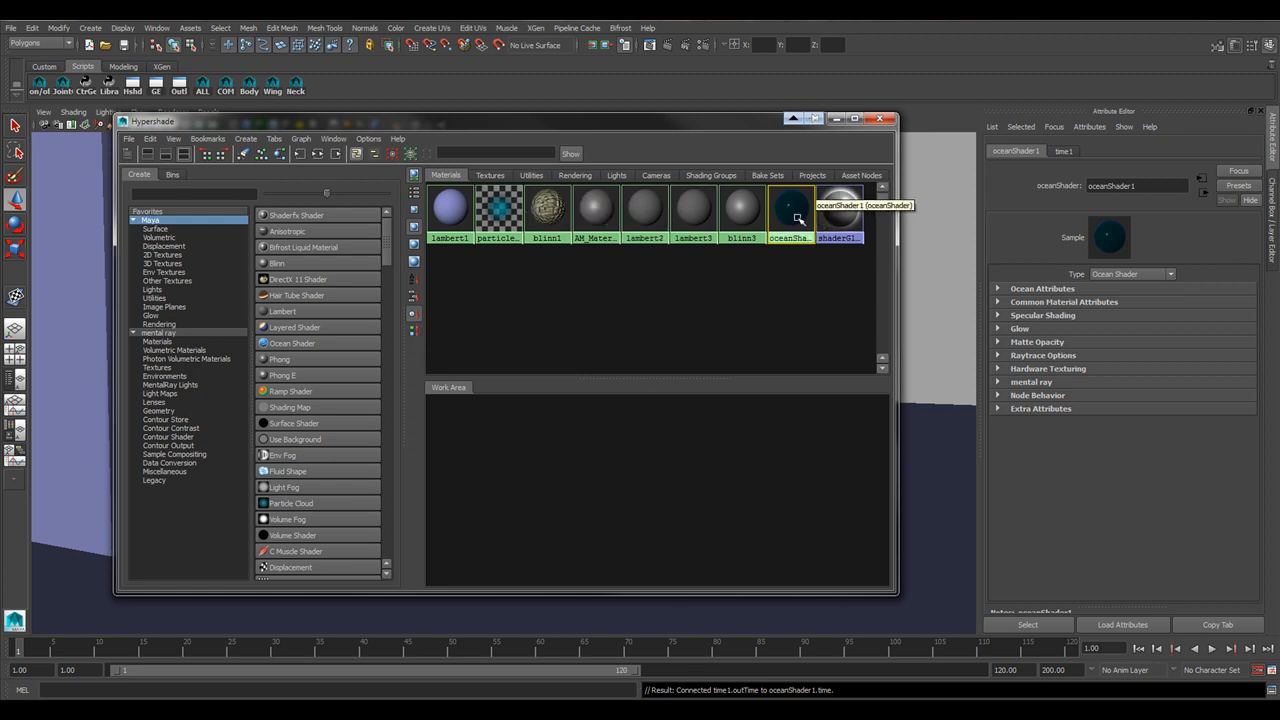
- Try reversing the sort order of the material swatches and restore the original order with nothing selected
click(412, 334)
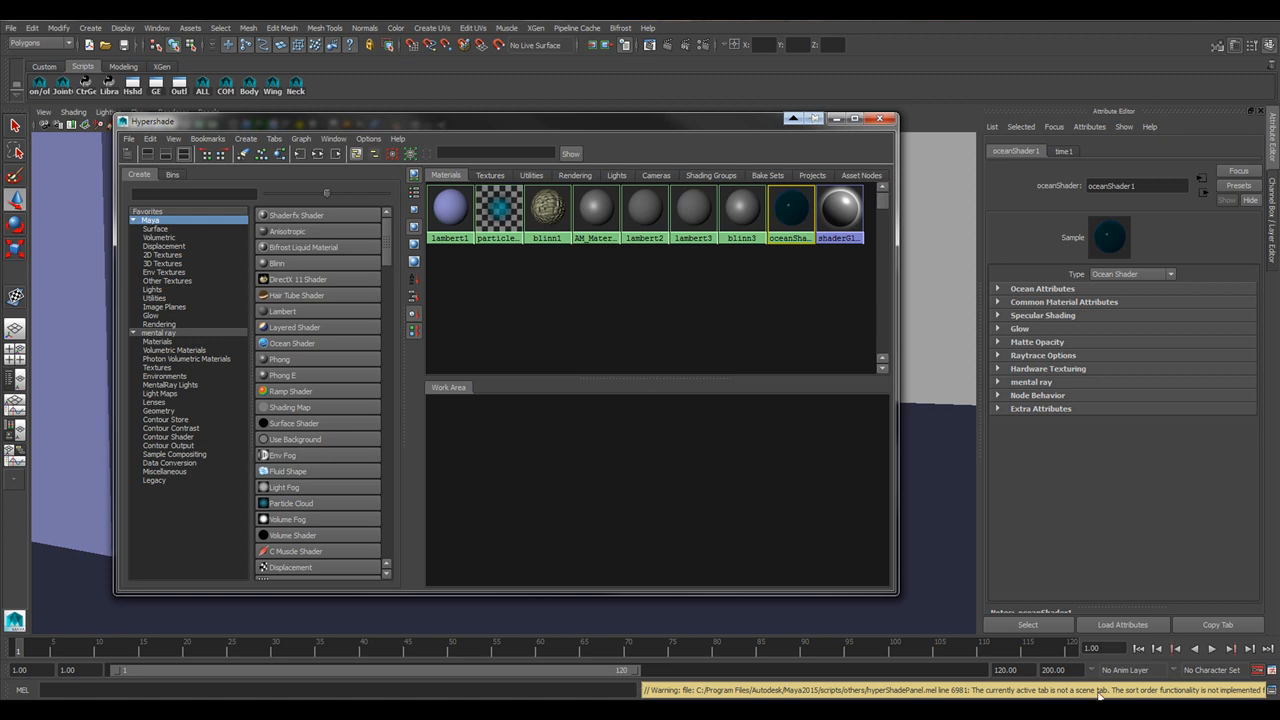
drag(462, 298, 857, 200)
click(411, 332)
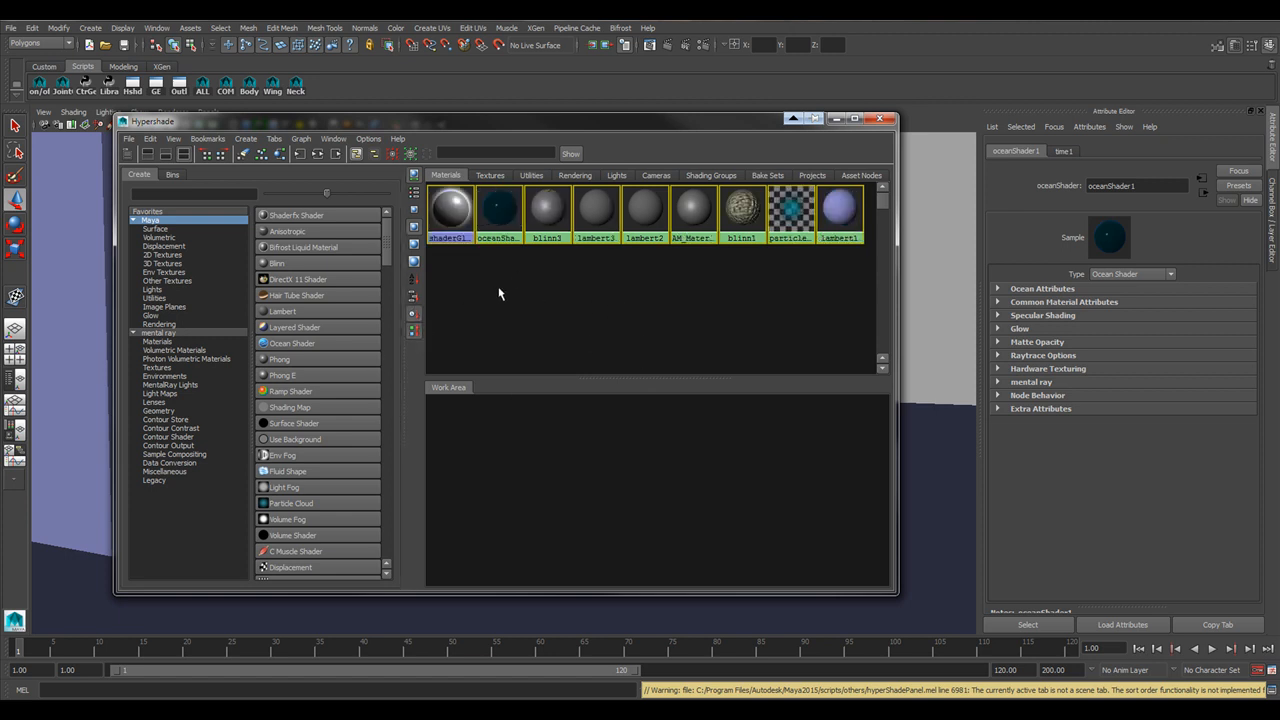
click(451, 332)
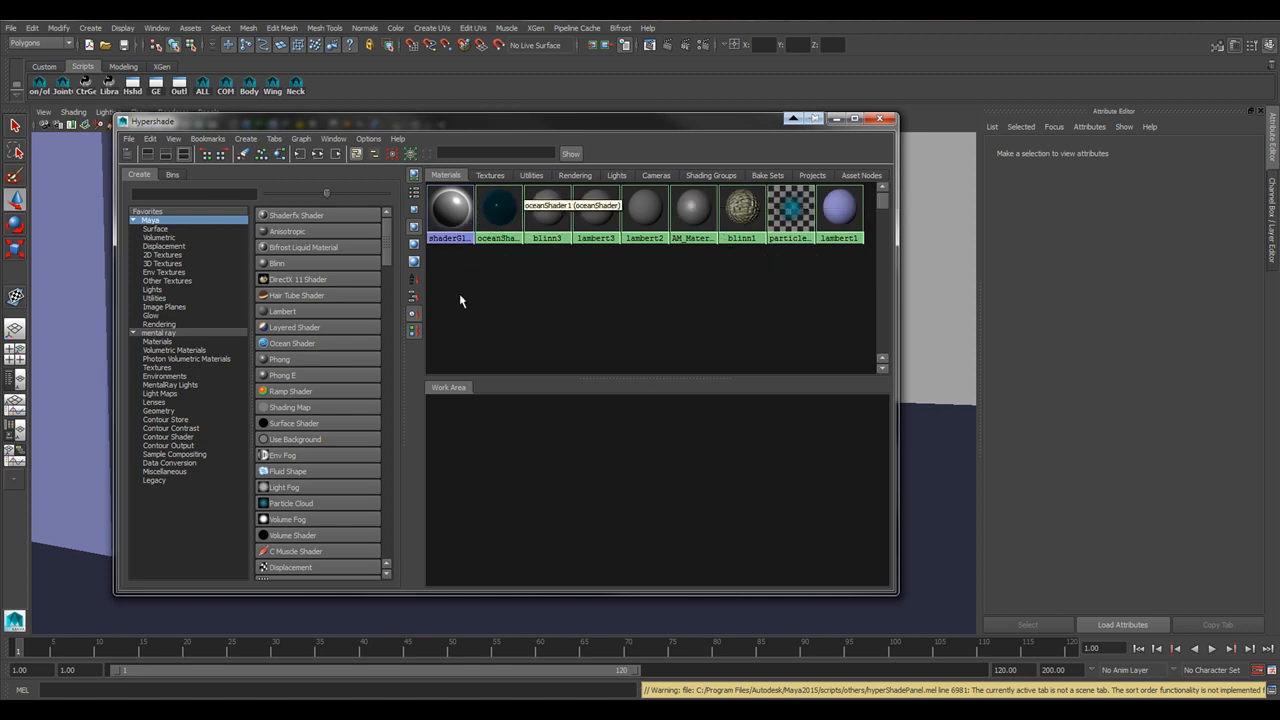
click(412, 333)
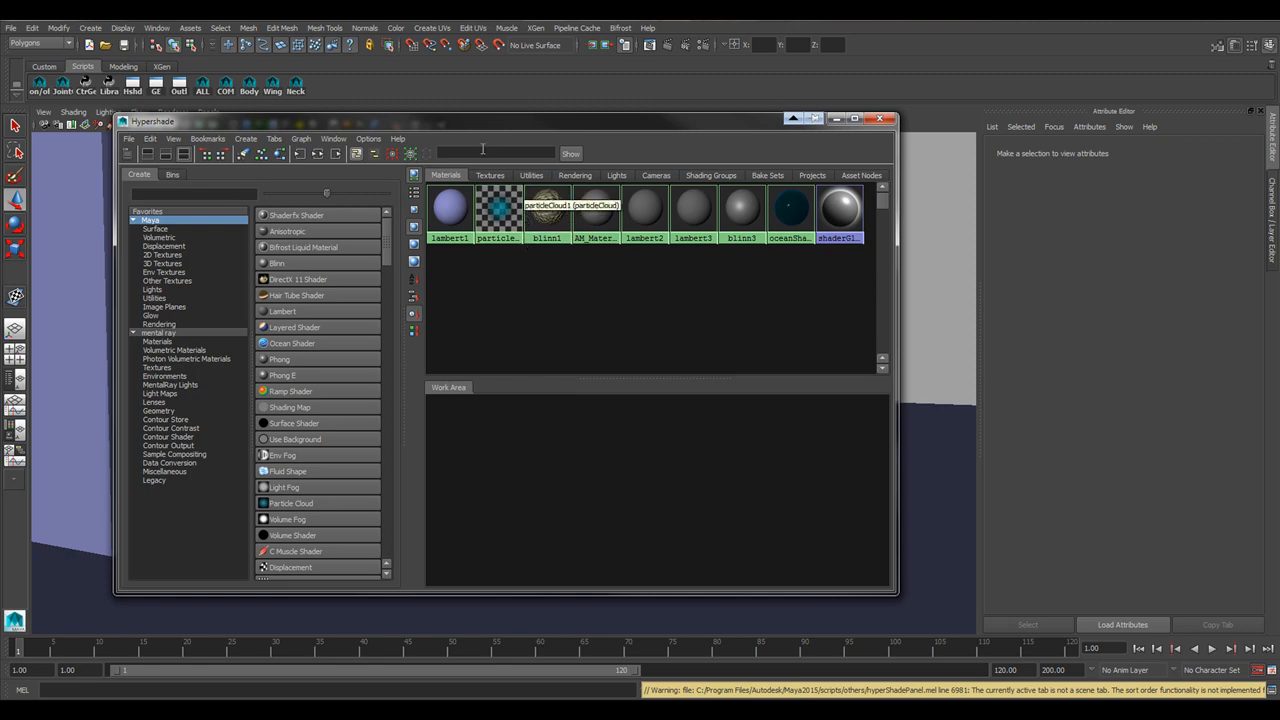
- Move the Hypershade window clear of the scene, create a new Blinn material and assign it to the upper cone
drag(472, 130, 1022, 261)
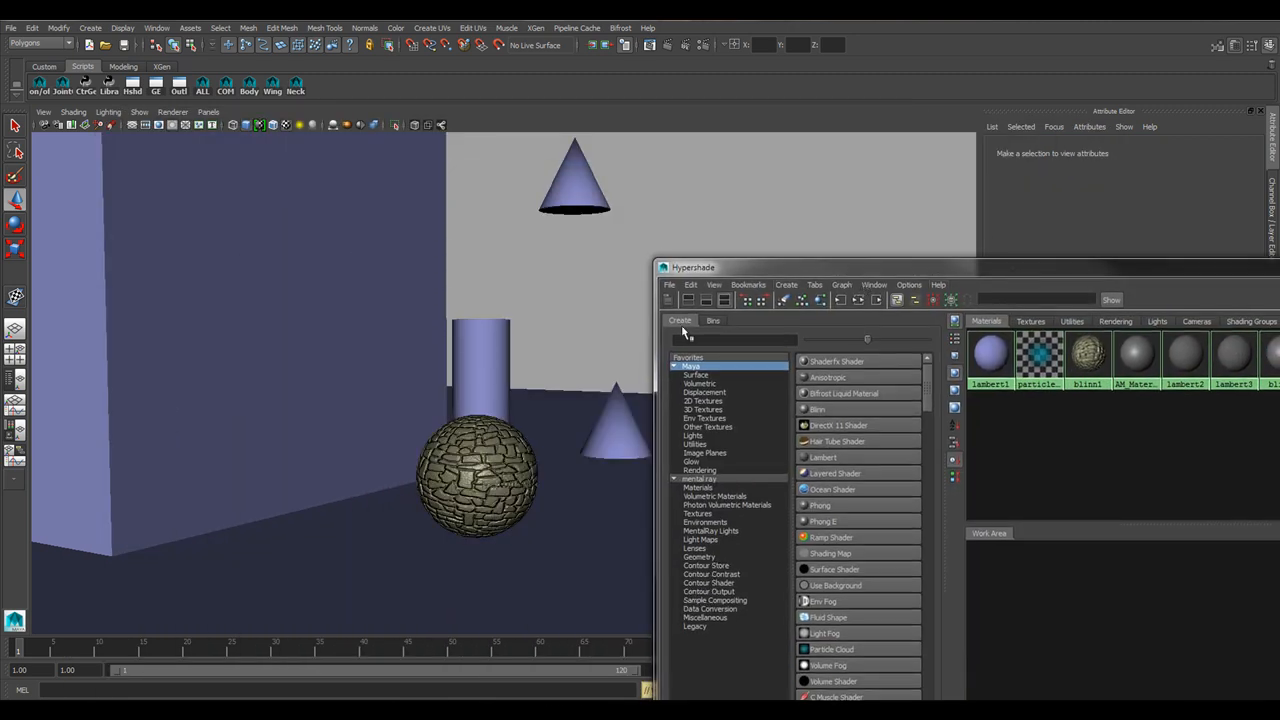
click(478, 376)
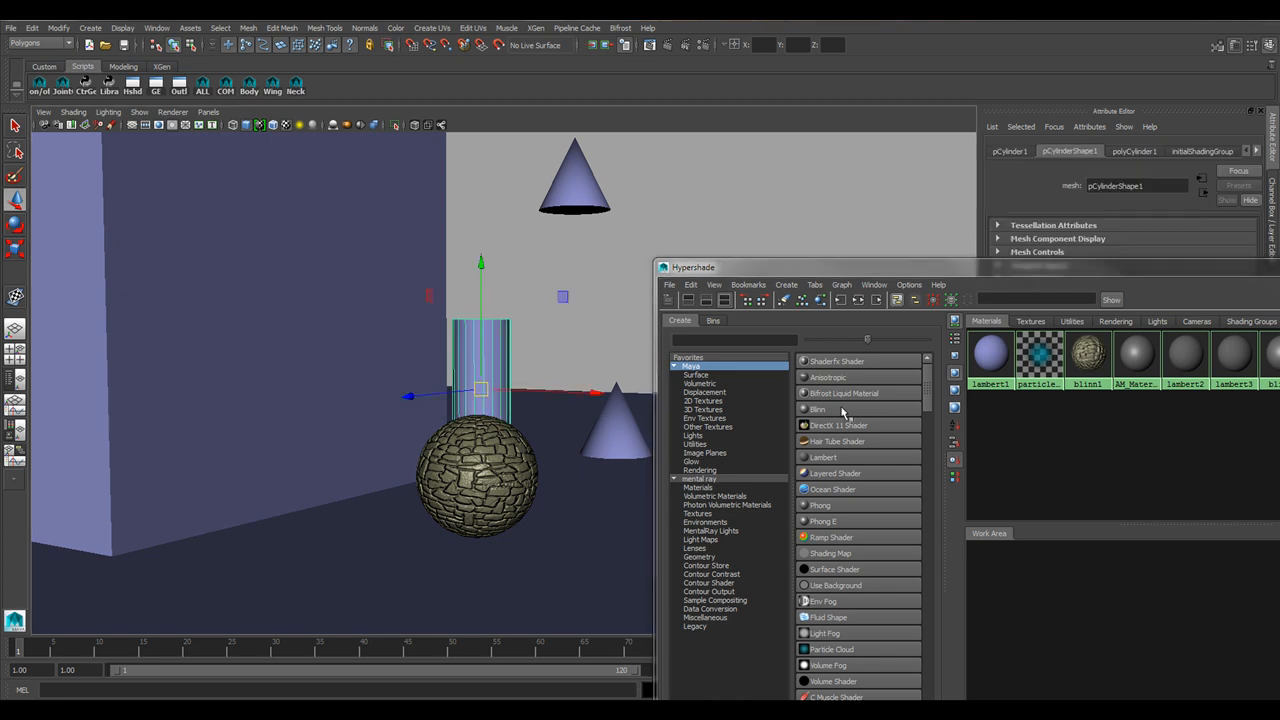
middle_drag(843, 412, 1020, 463)
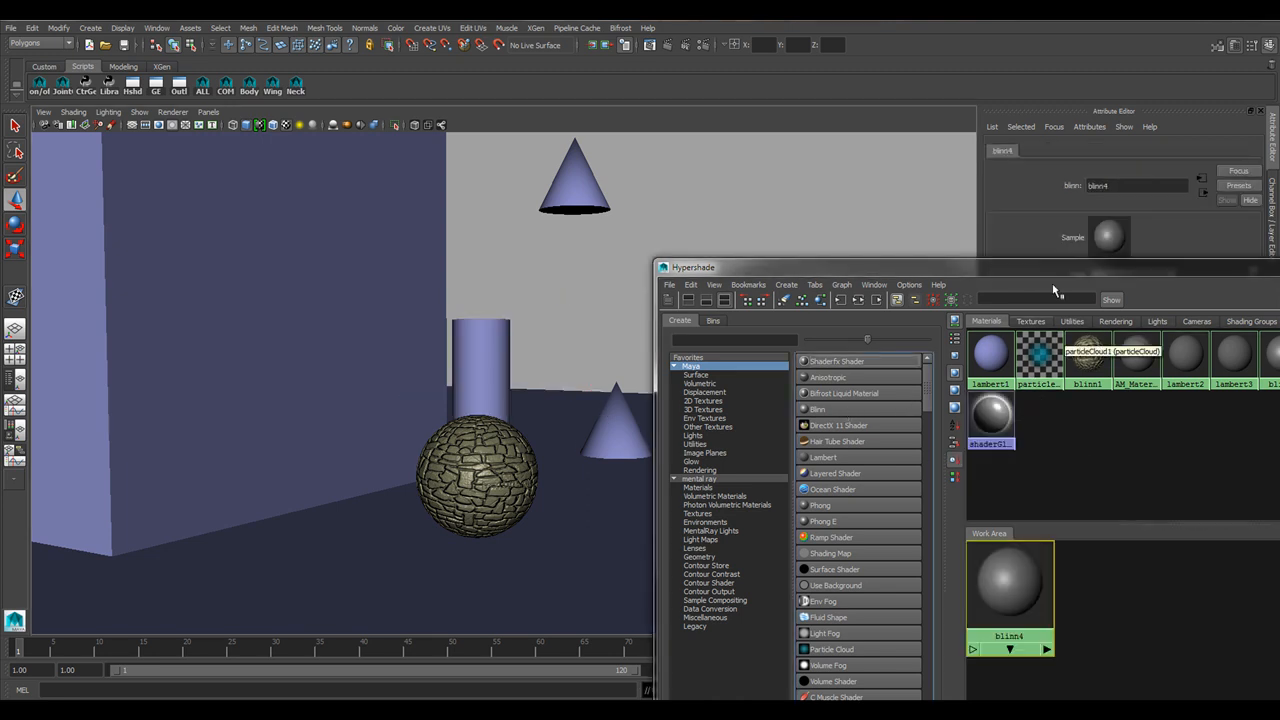
drag(1076, 263, 1099, 188)
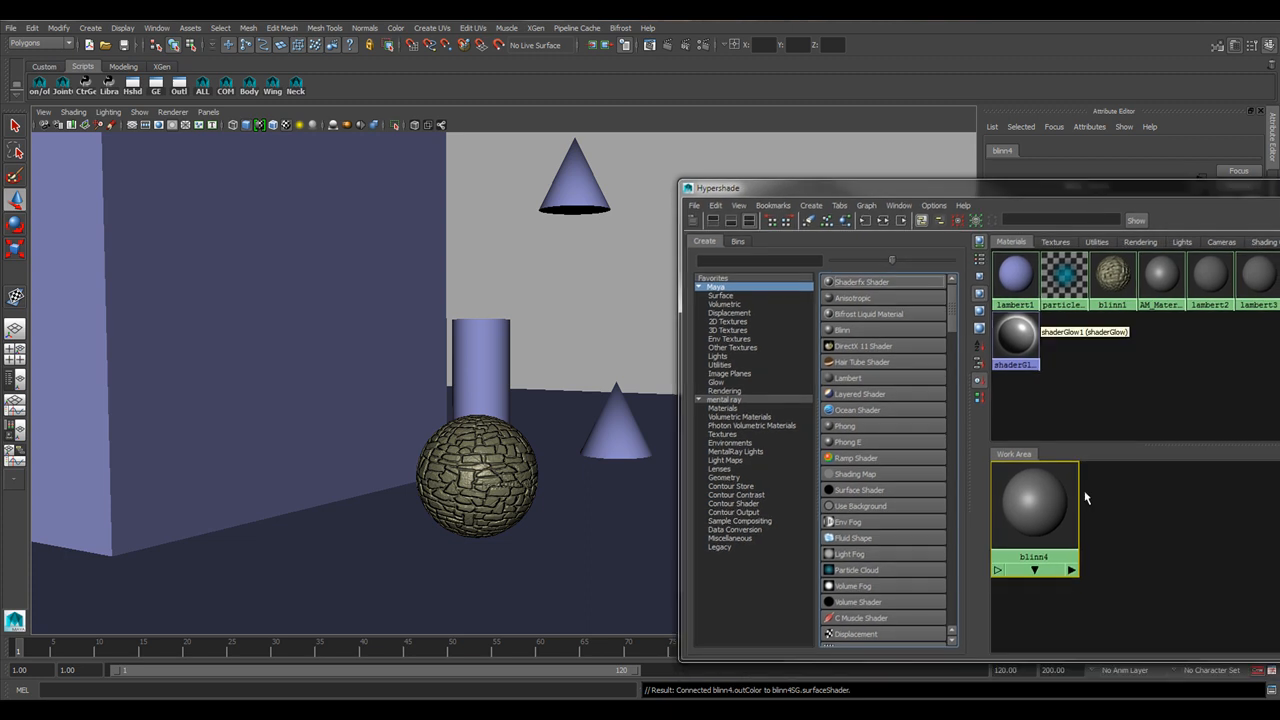
middle_drag(586, 188, 586, 190)
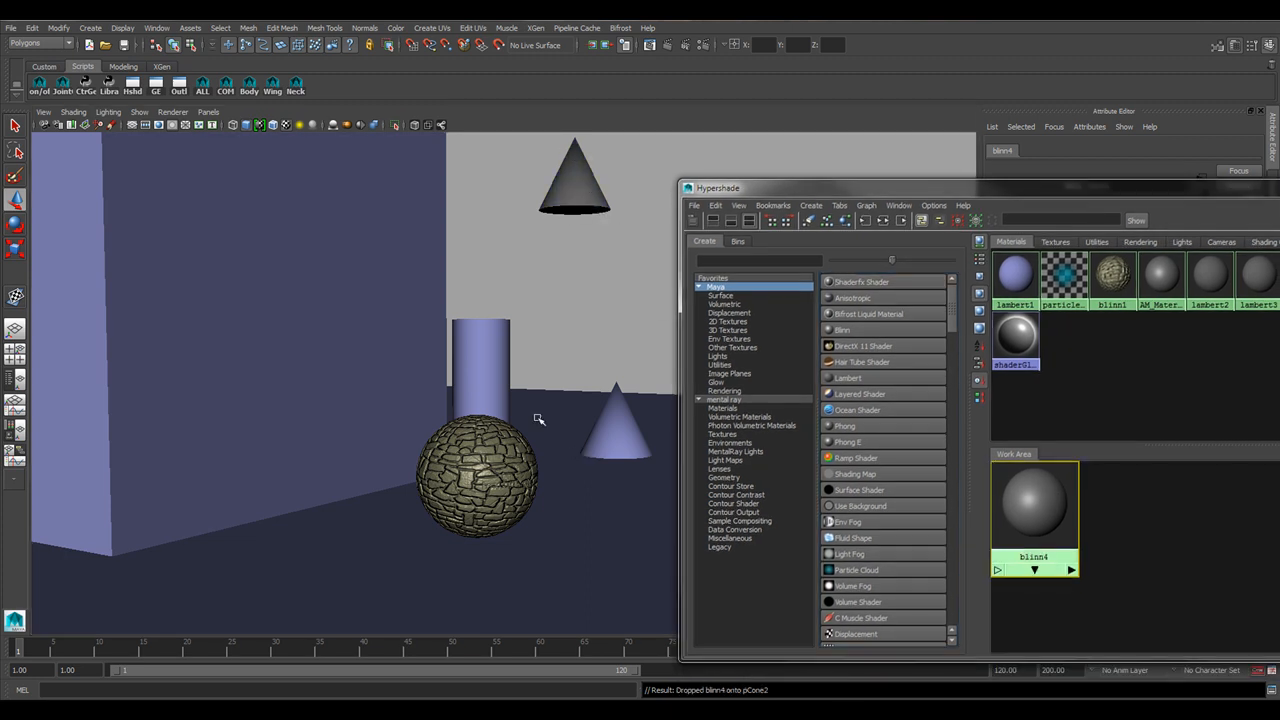
- Try the existing AM_Material on the upper cone, ending with the existing blinn1 material assigned to it
click(583, 185)
right_drag(582, 186, 668, 456)
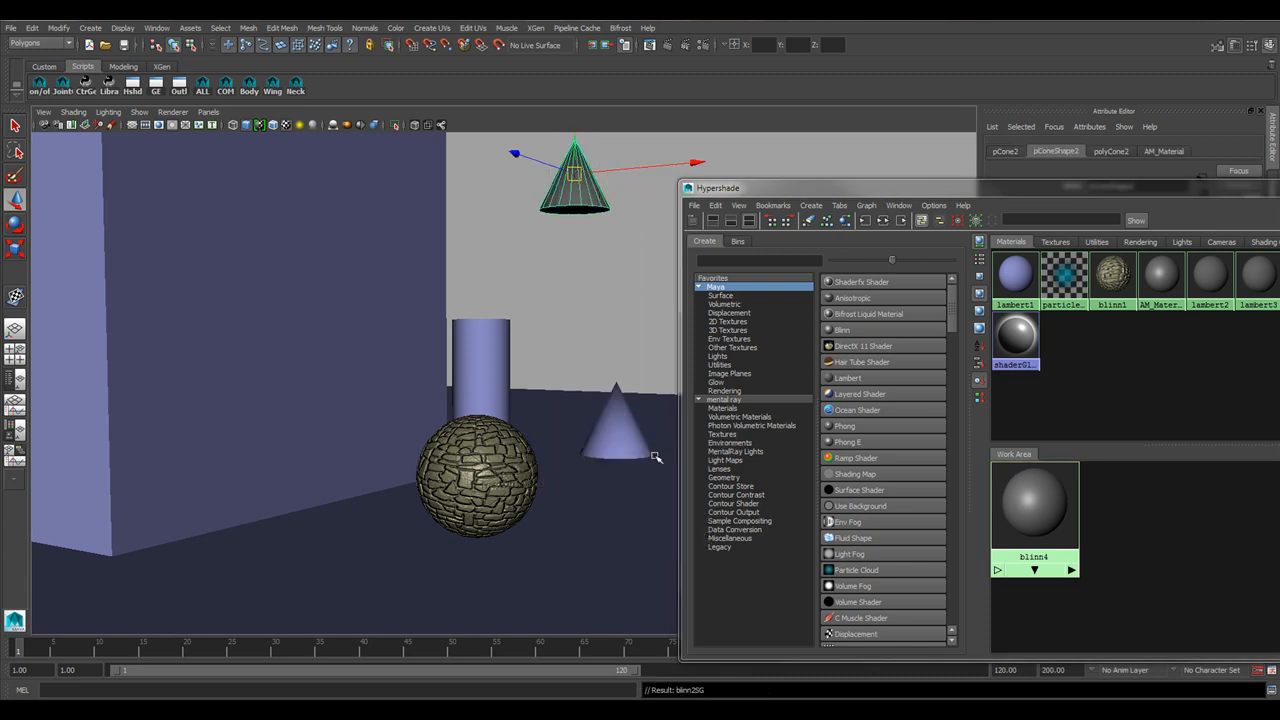
right_click(572, 192)
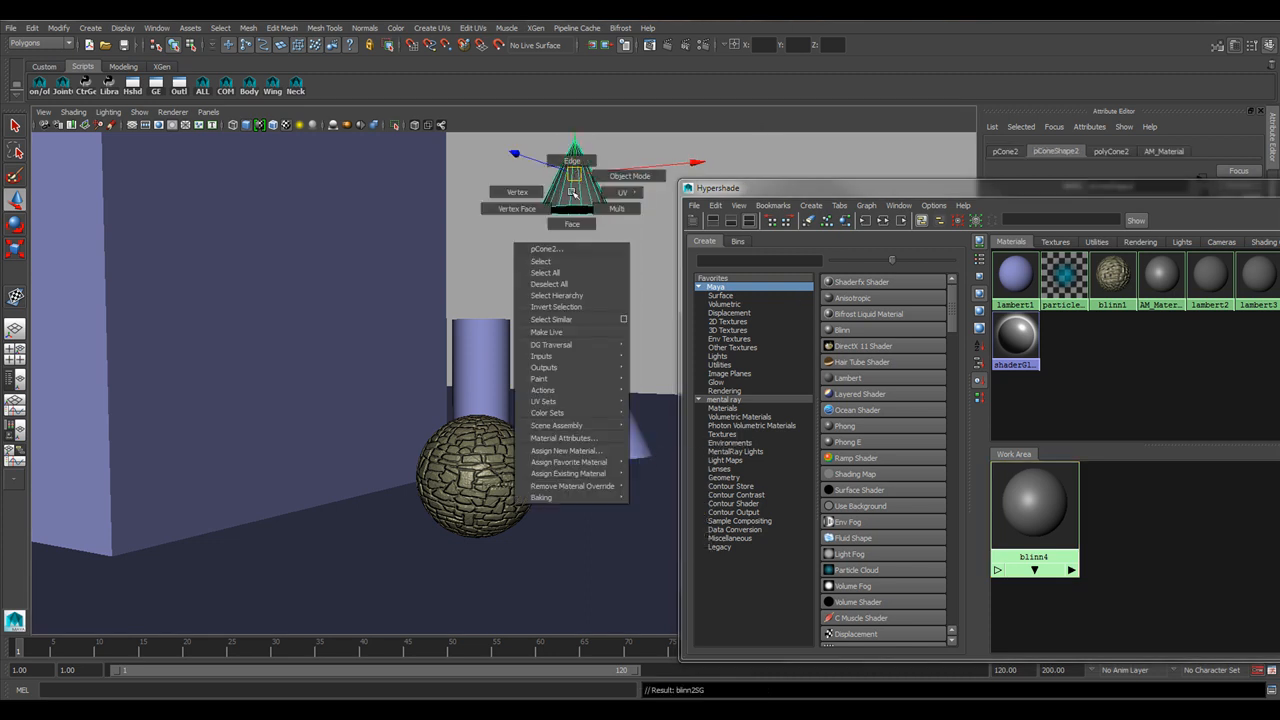
right_drag(572, 192, 652, 485)
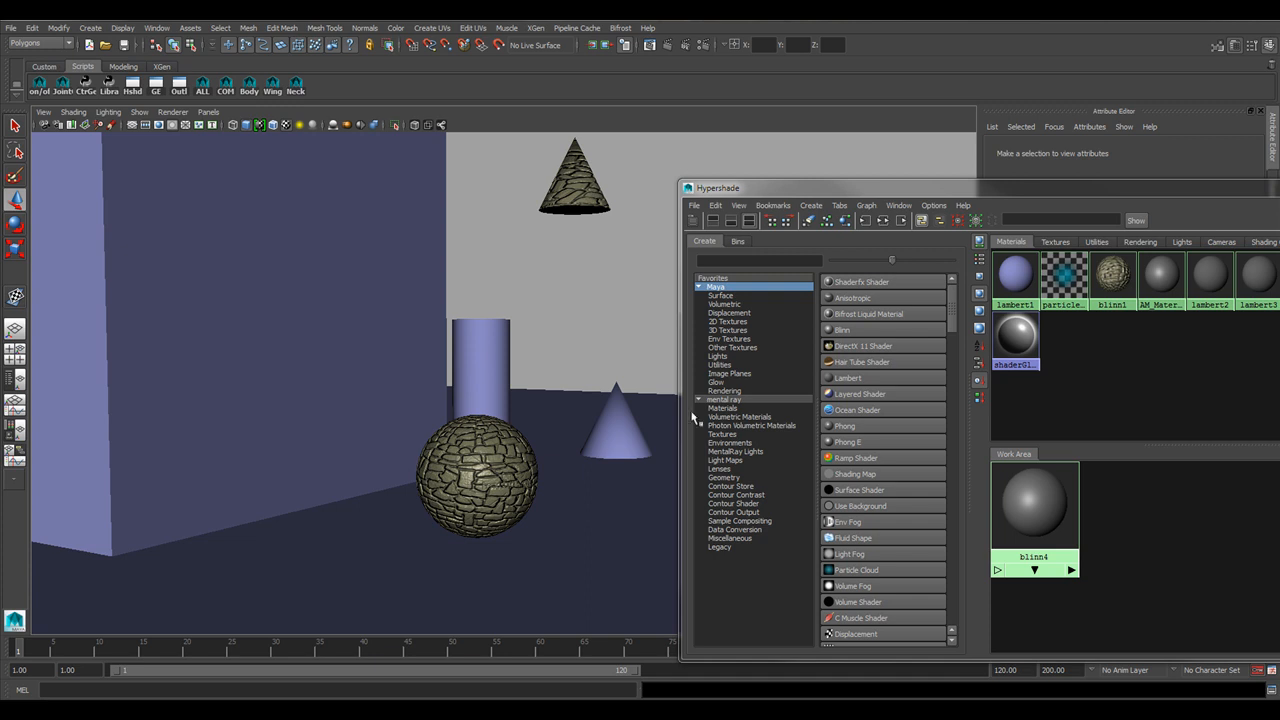
- Graph the blinn1 material's shading network in the work area and select its material node
drag(1079, 189, 878, 162)
right_drag(909, 263, 916, 290)
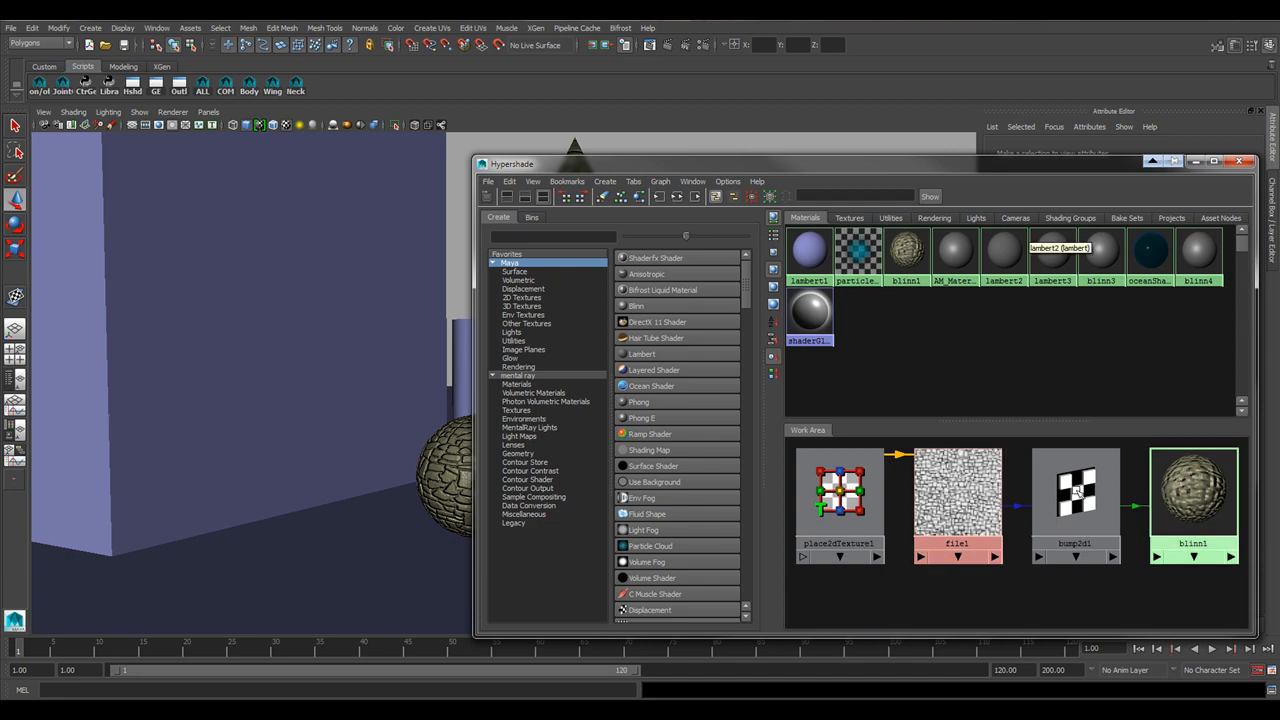
drag(962, 165, 527, 121)
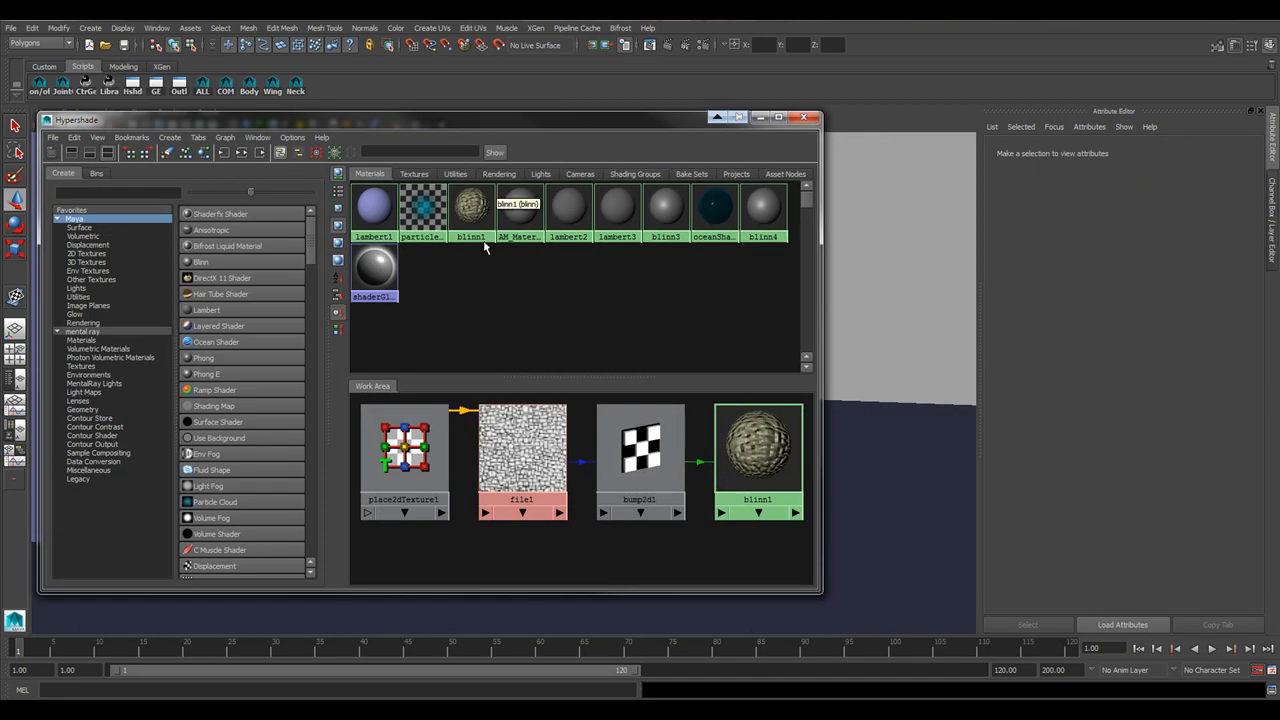
click(472, 212)
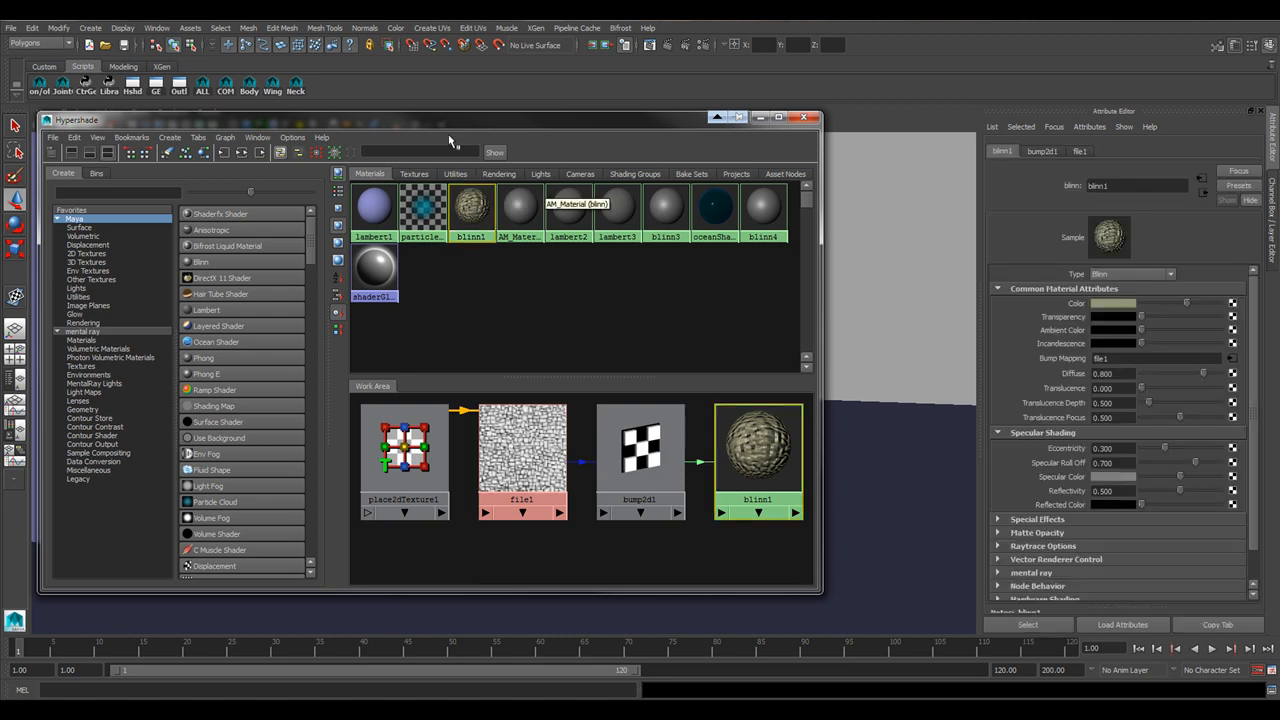
click(516, 208)
click(772, 447)
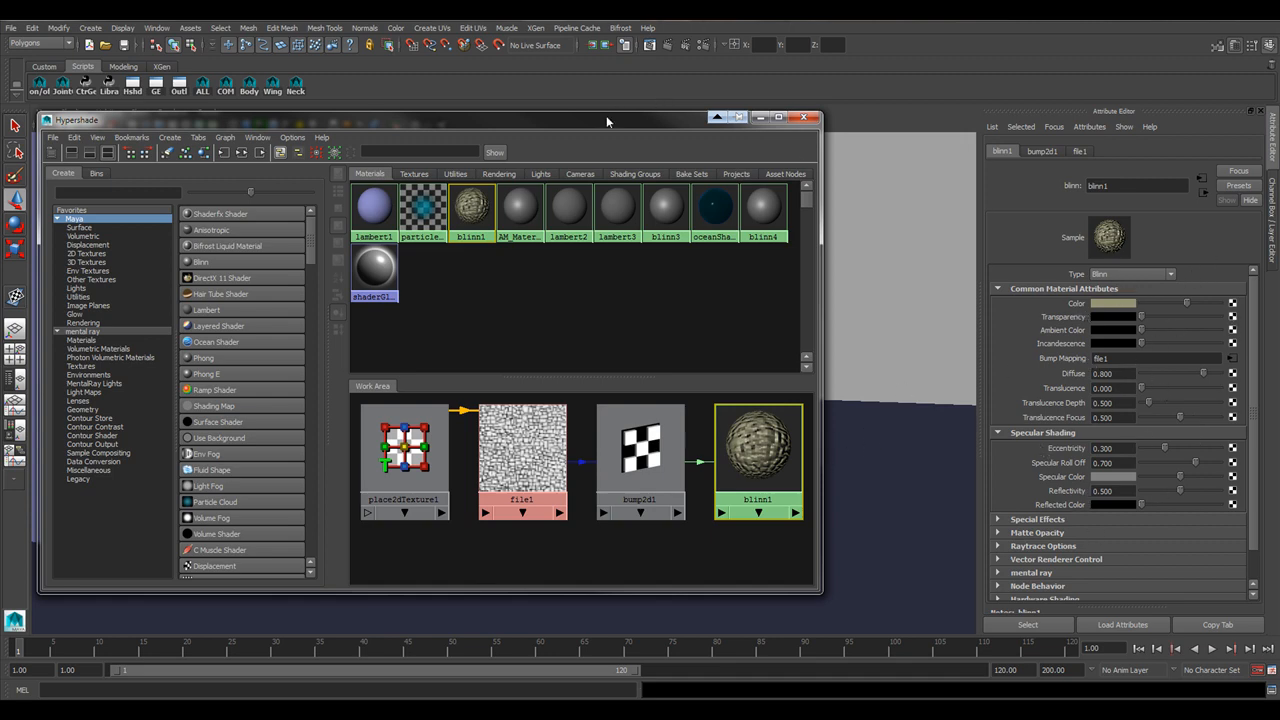
- Open the file node behind blinn1's bump mapping and examine the image file name
drag(606, 115, 636, 517)
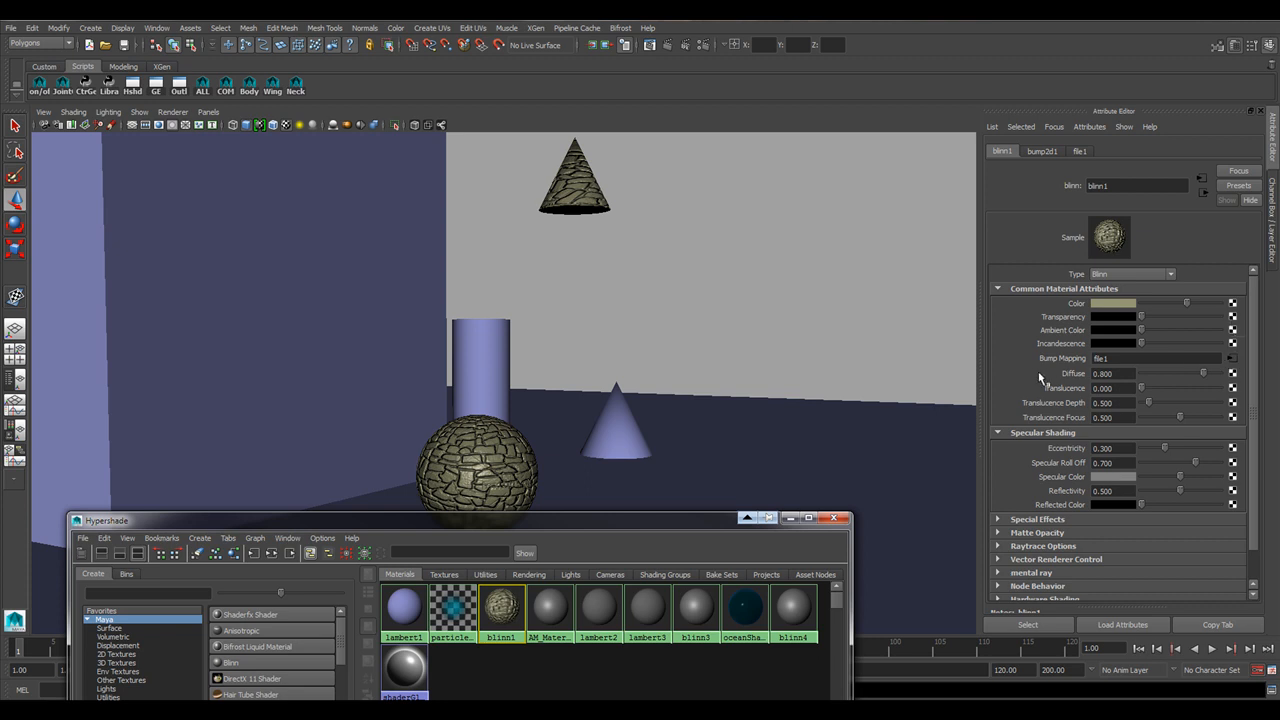
click(1233, 358)
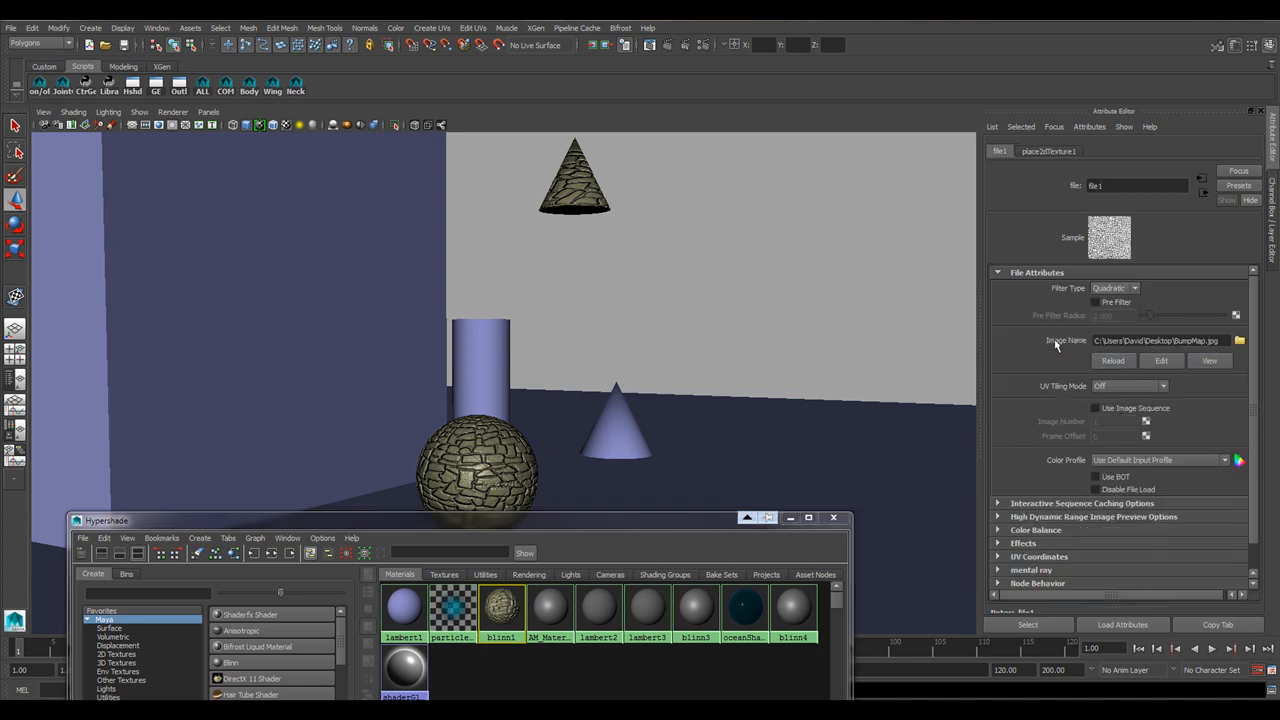
drag(1219, 340, 1175, 341)
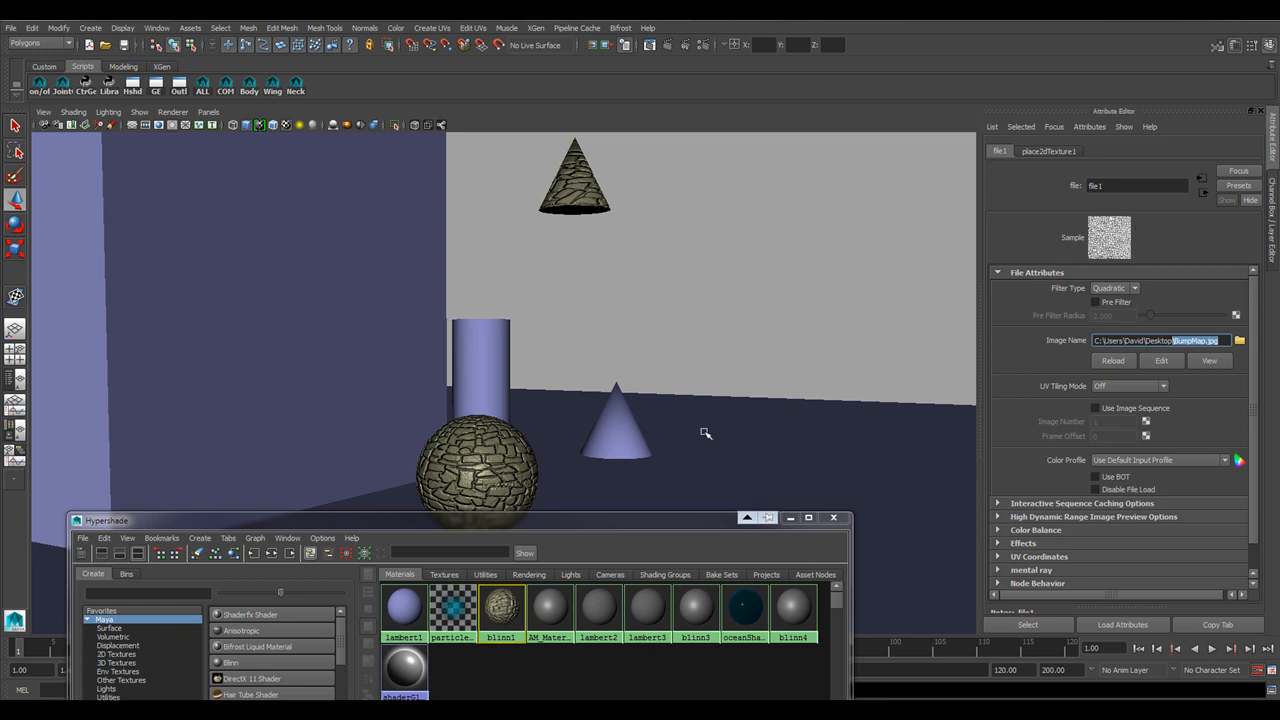
drag(683, 518, 714, 243)
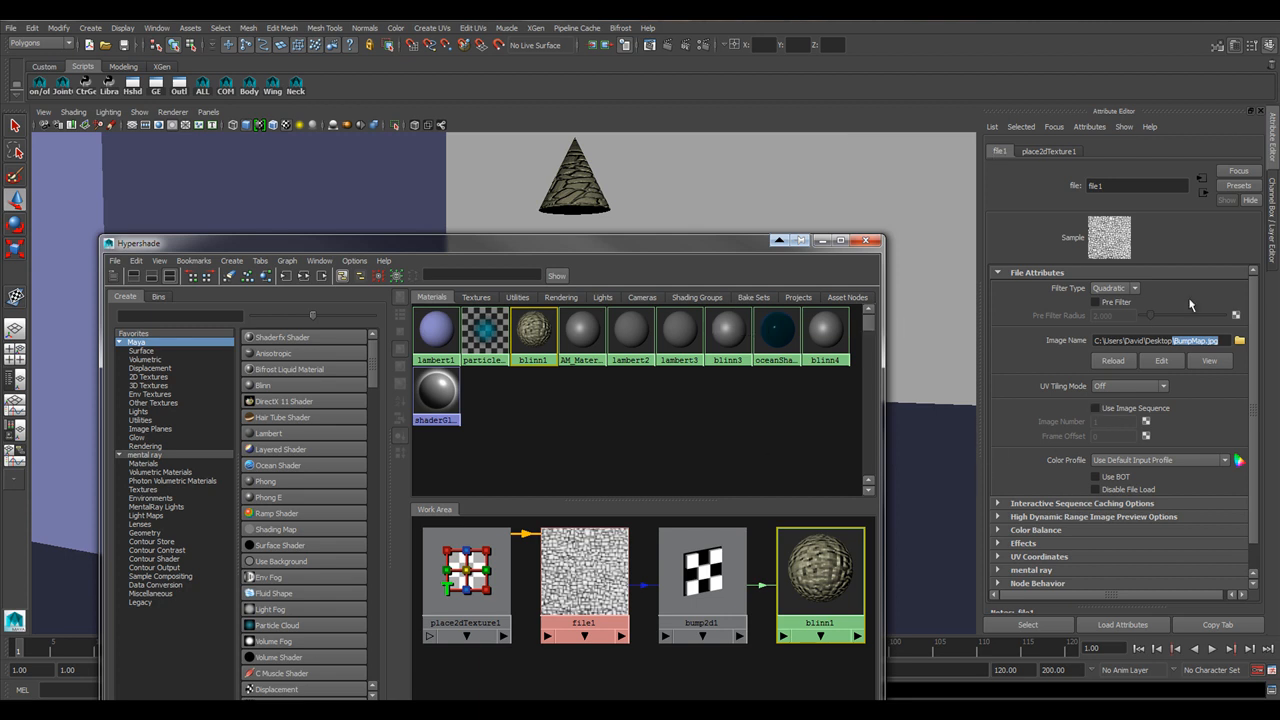
- Select the AM_Material swatch and clear the graphed network from the work area
click(549, 434)
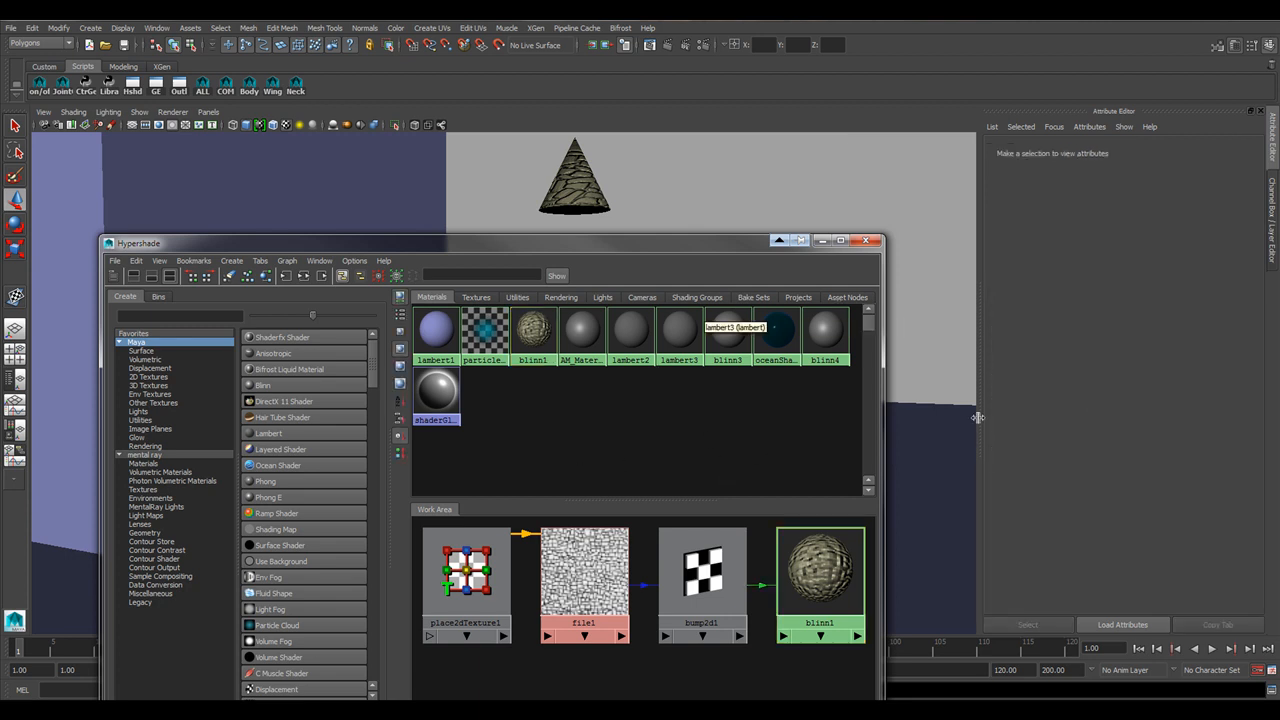
click(581, 333)
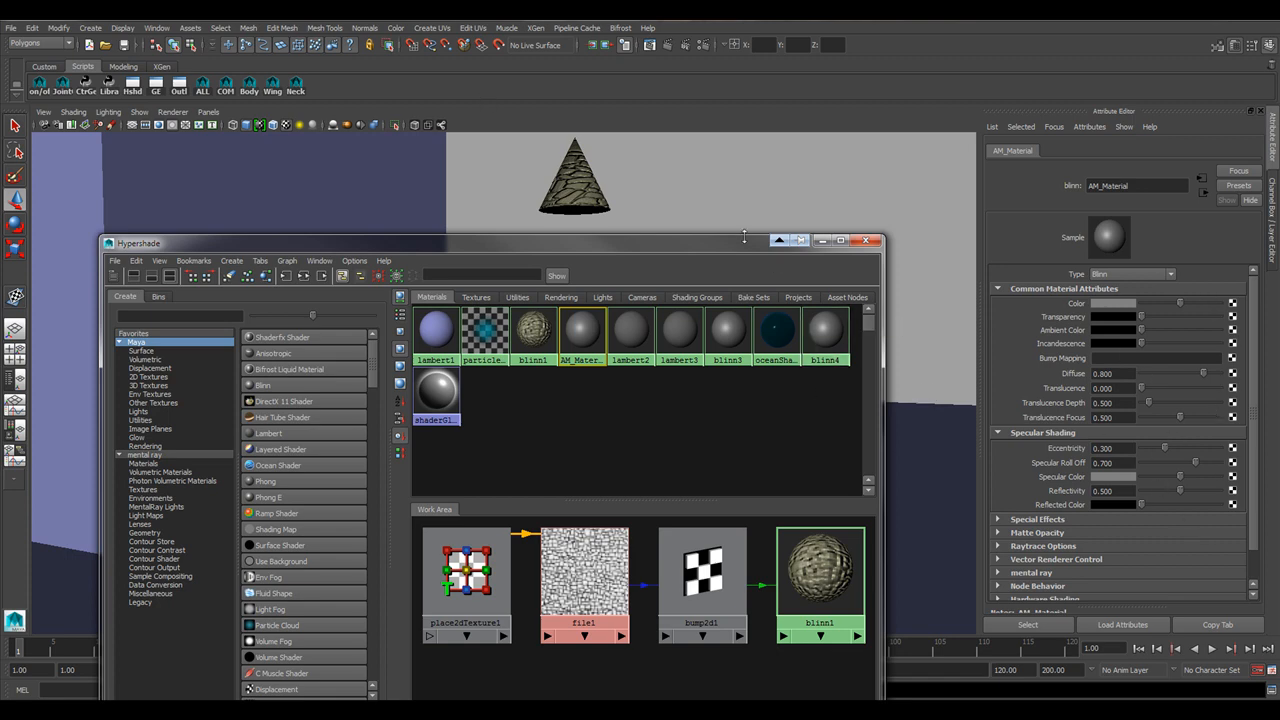
drag(674, 246, 682, 124)
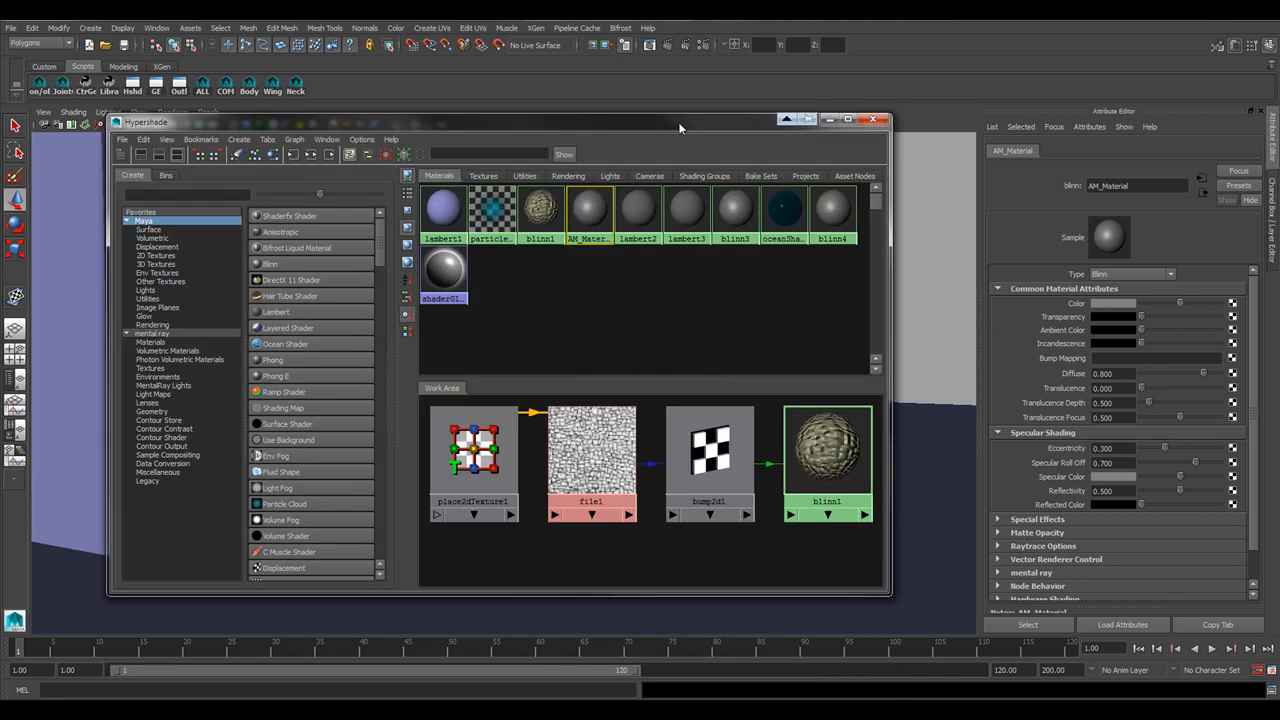
click(237, 155)
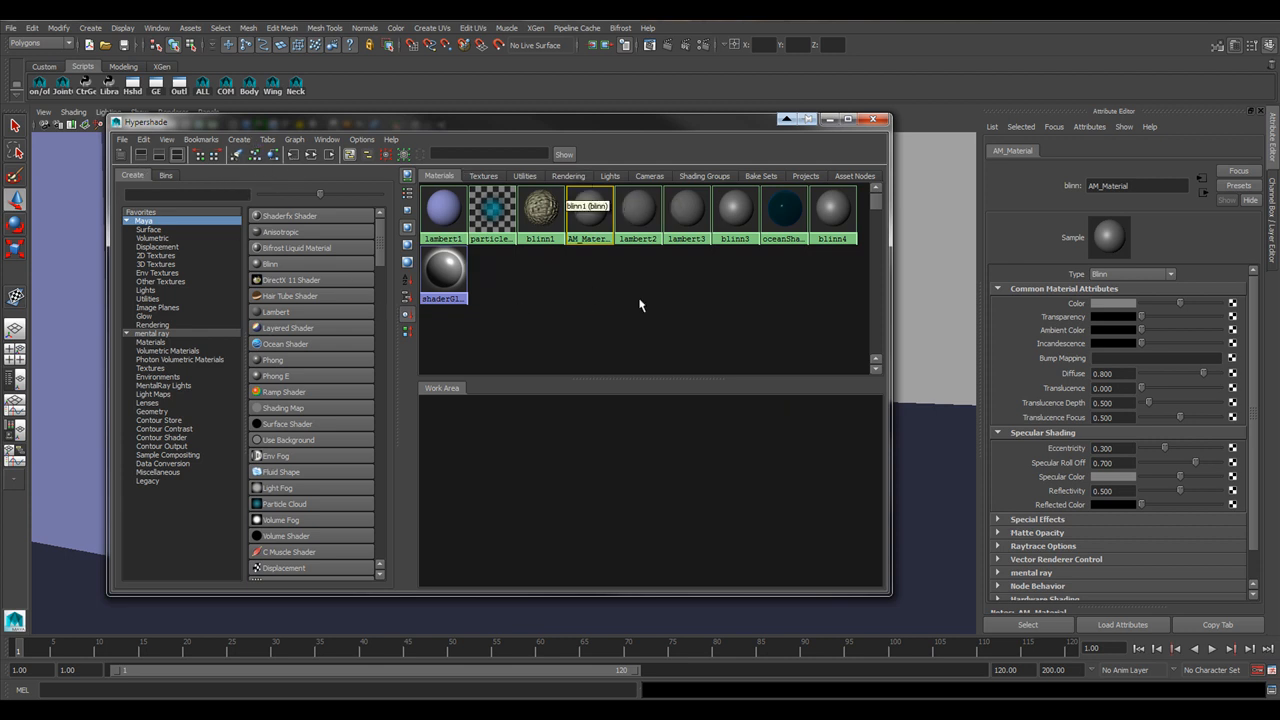
- Delete all unused shading nodes from the scene and select the blinn1 material
click(144, 139)
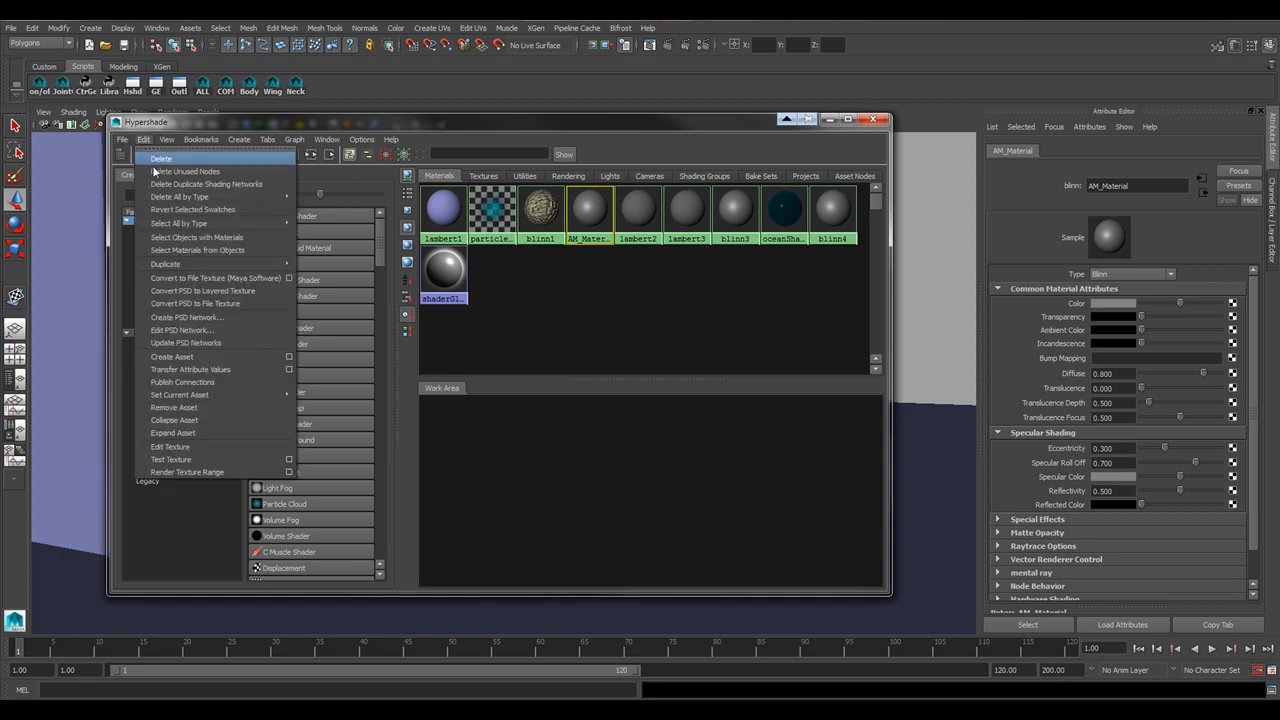
click(162, 176)
drag(502, 122, 884, 432)
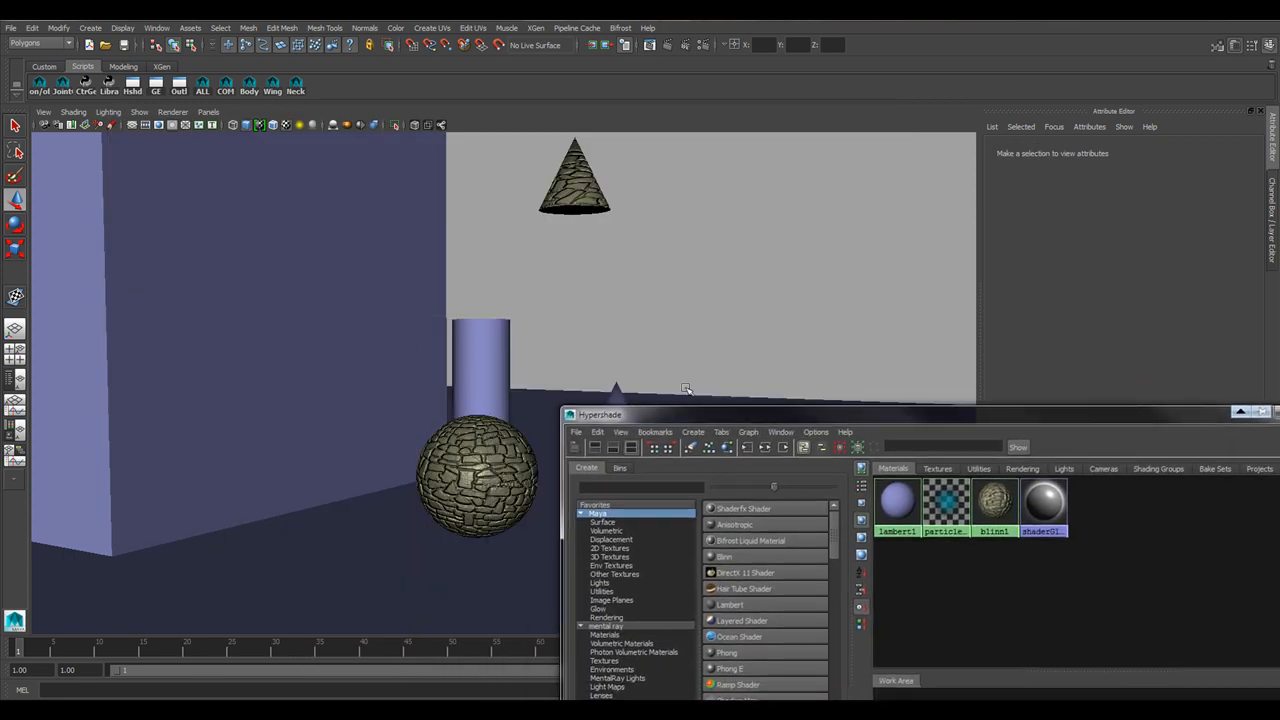
drag(827, 412, 529, 292)
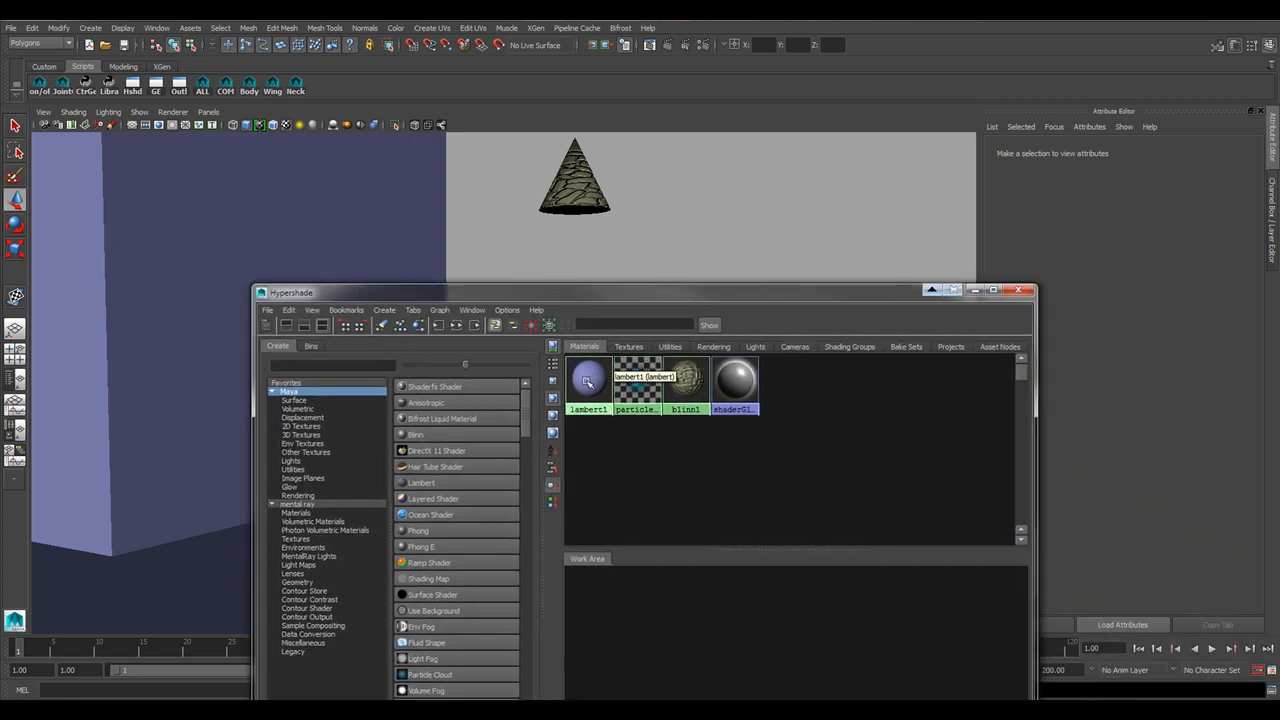
click(684, 378)
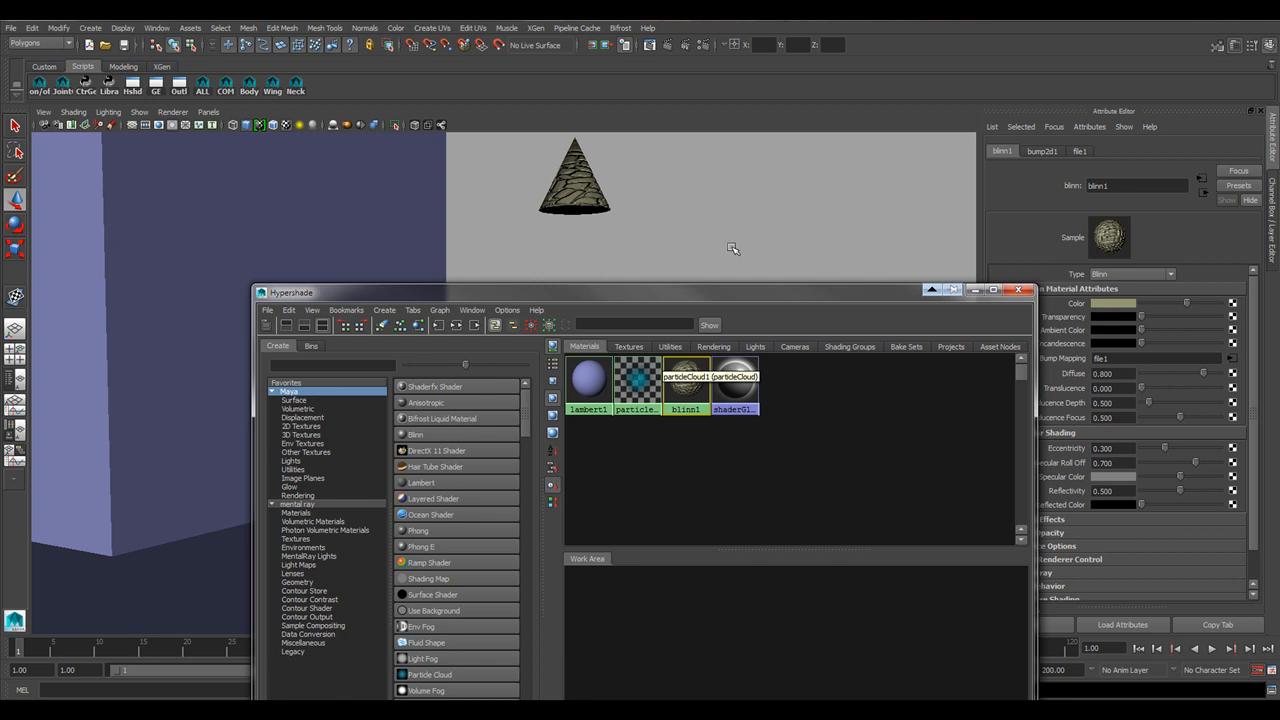
drag(732, 295, 716, 156)
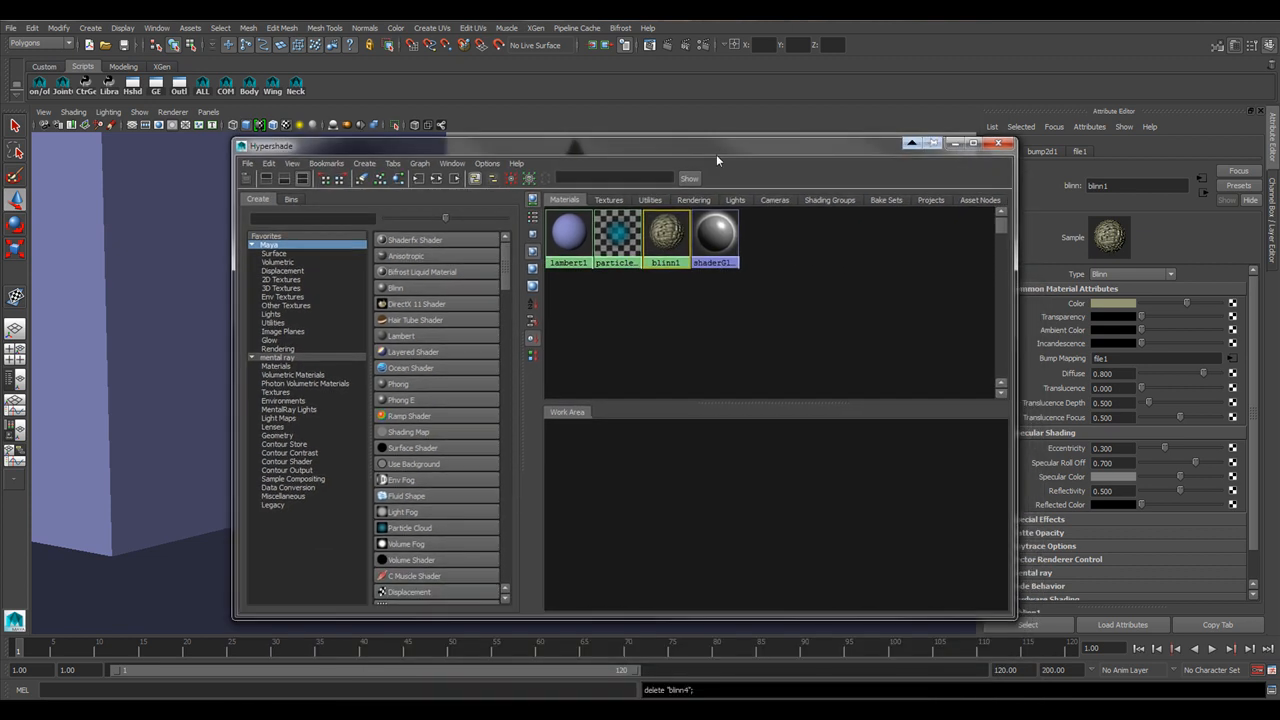